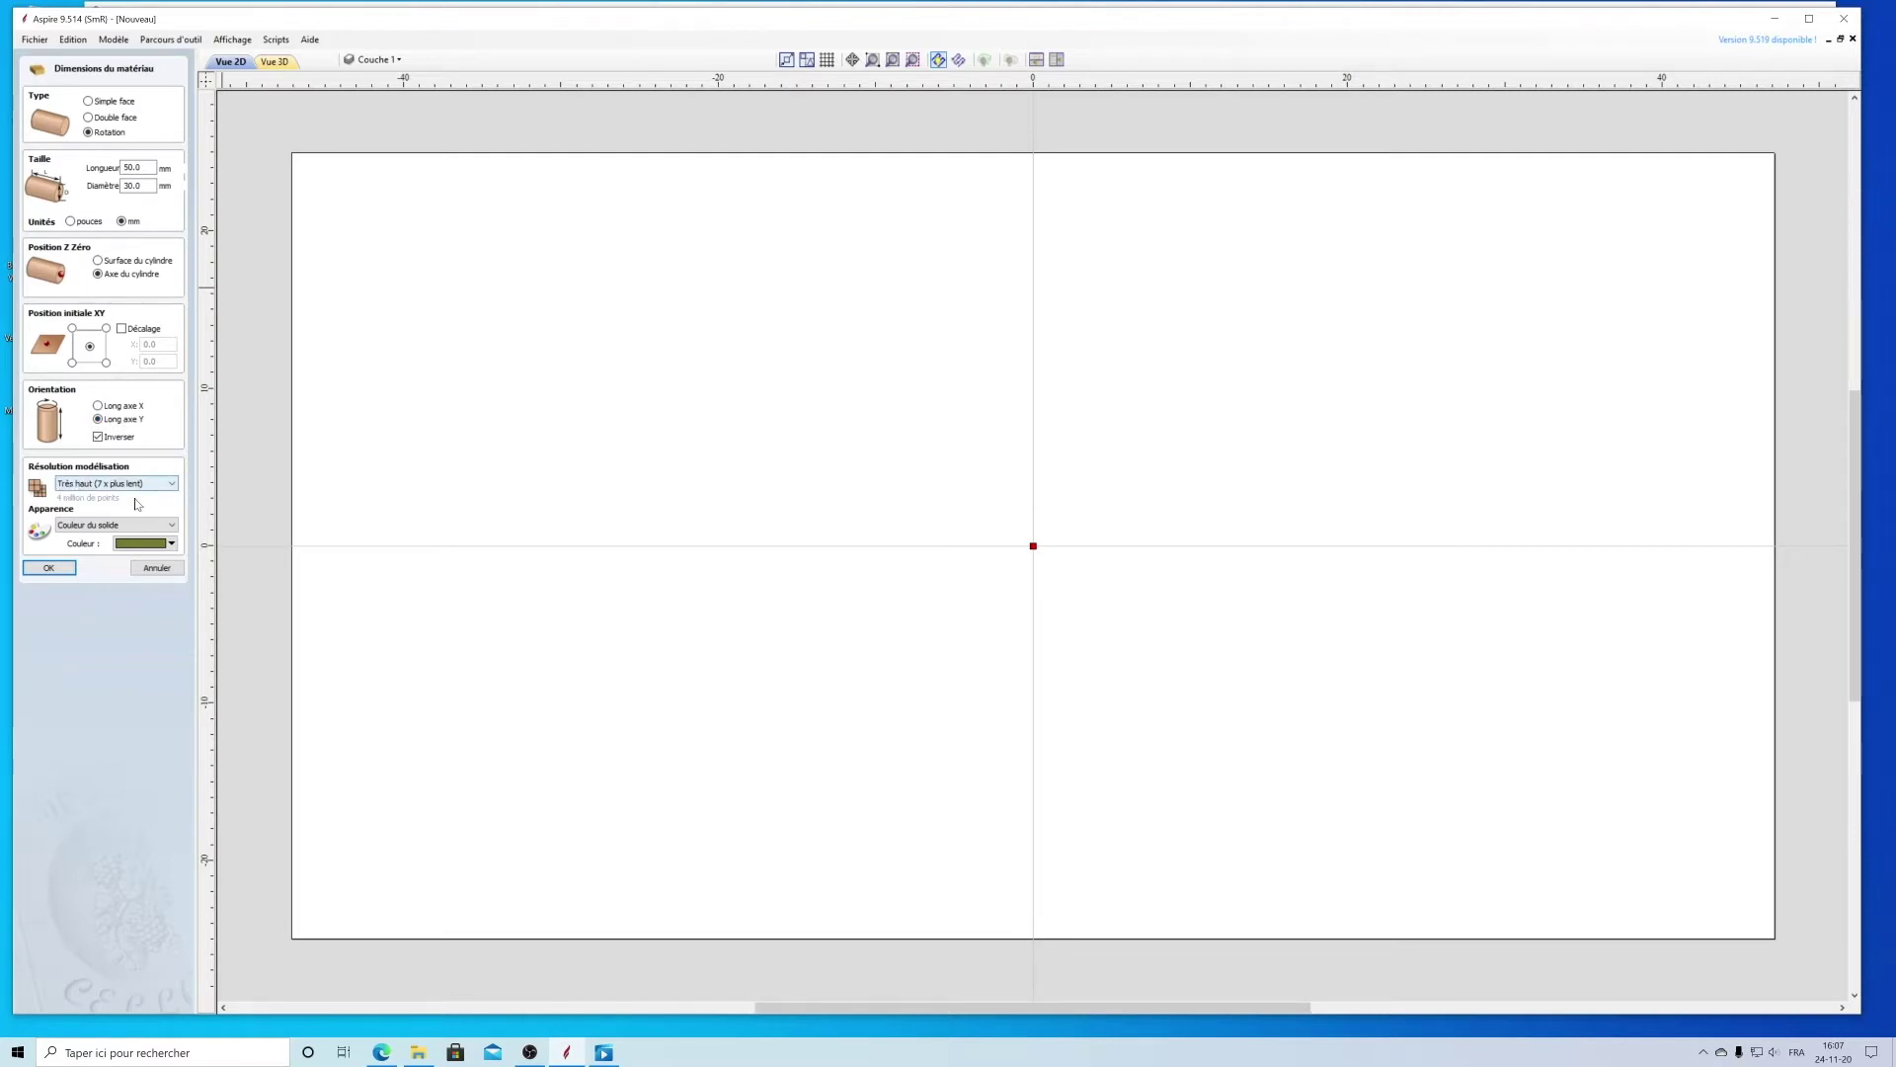
Step: Confirm the rotary material setup and draw a polyline from the lower-edge centre out about 14.2 mm, continuing vertically to the material's upper edge
left_click(50, 569)
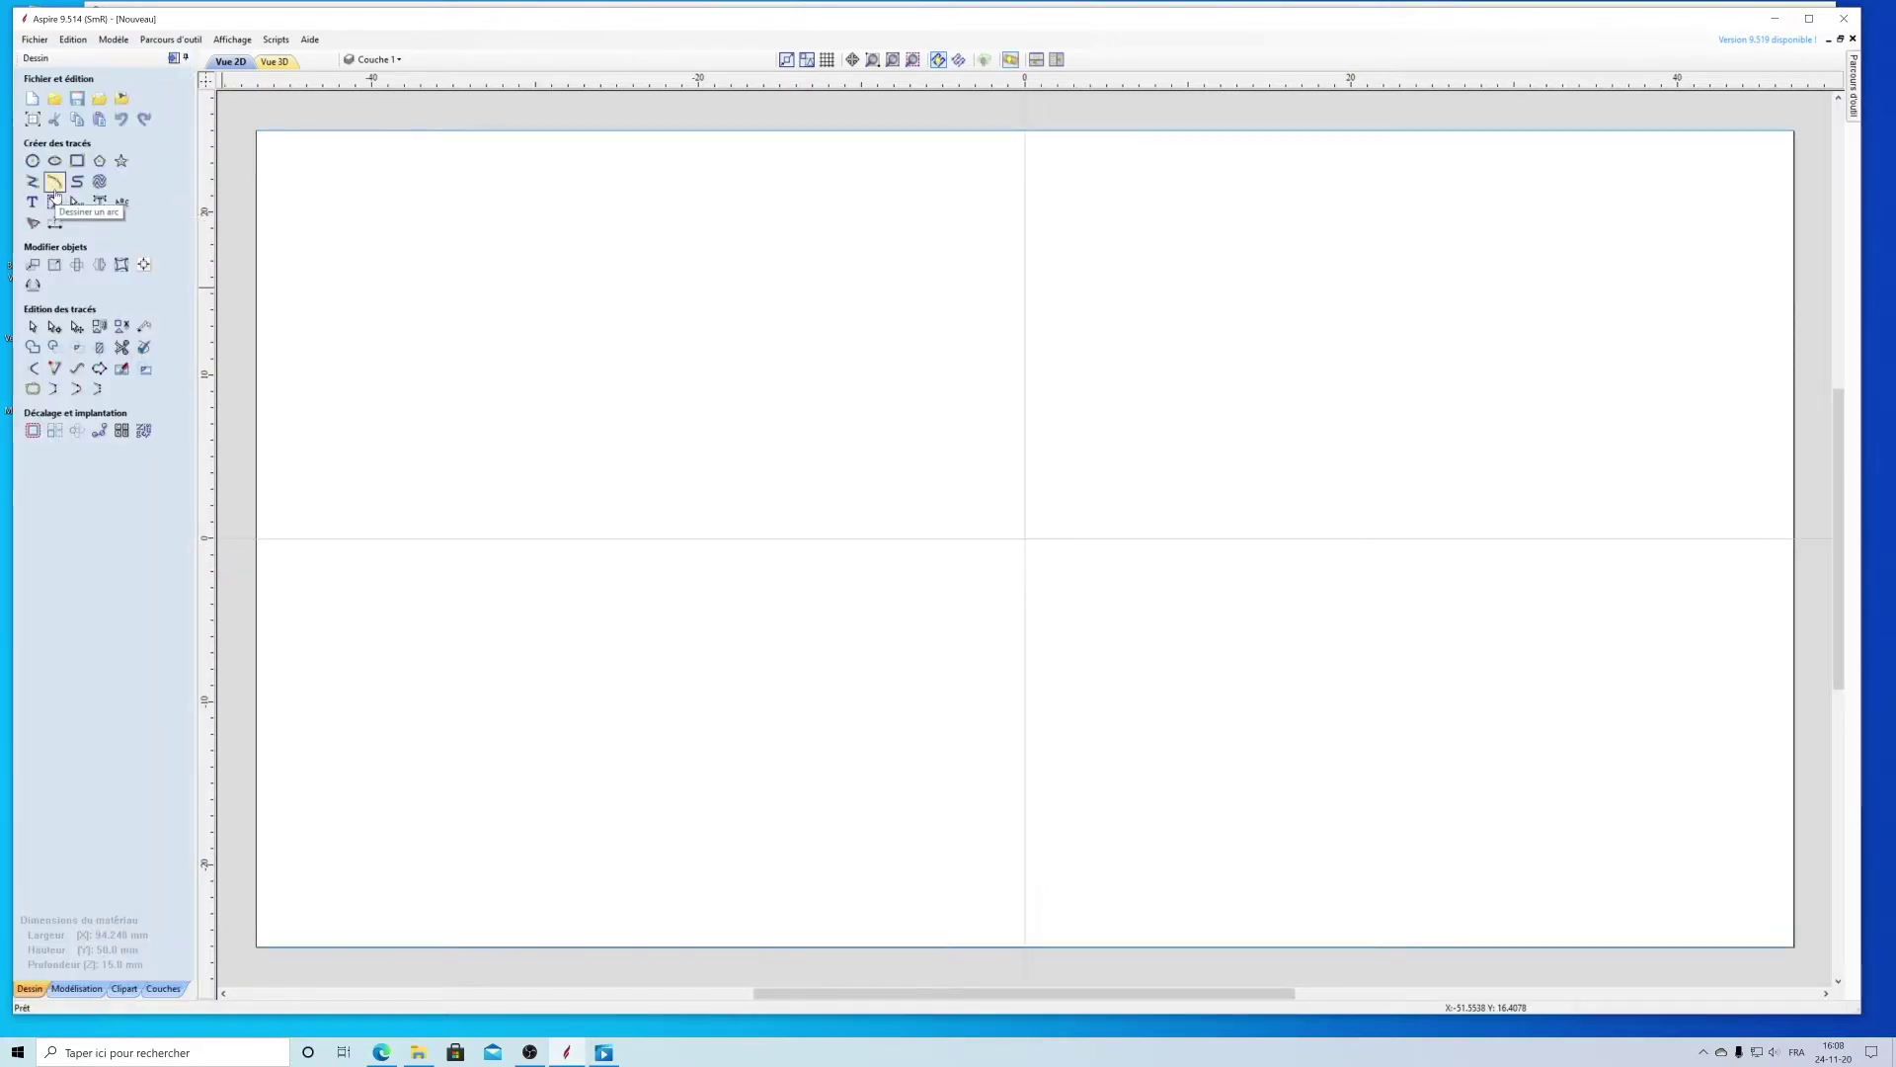
left_click(33, 182)
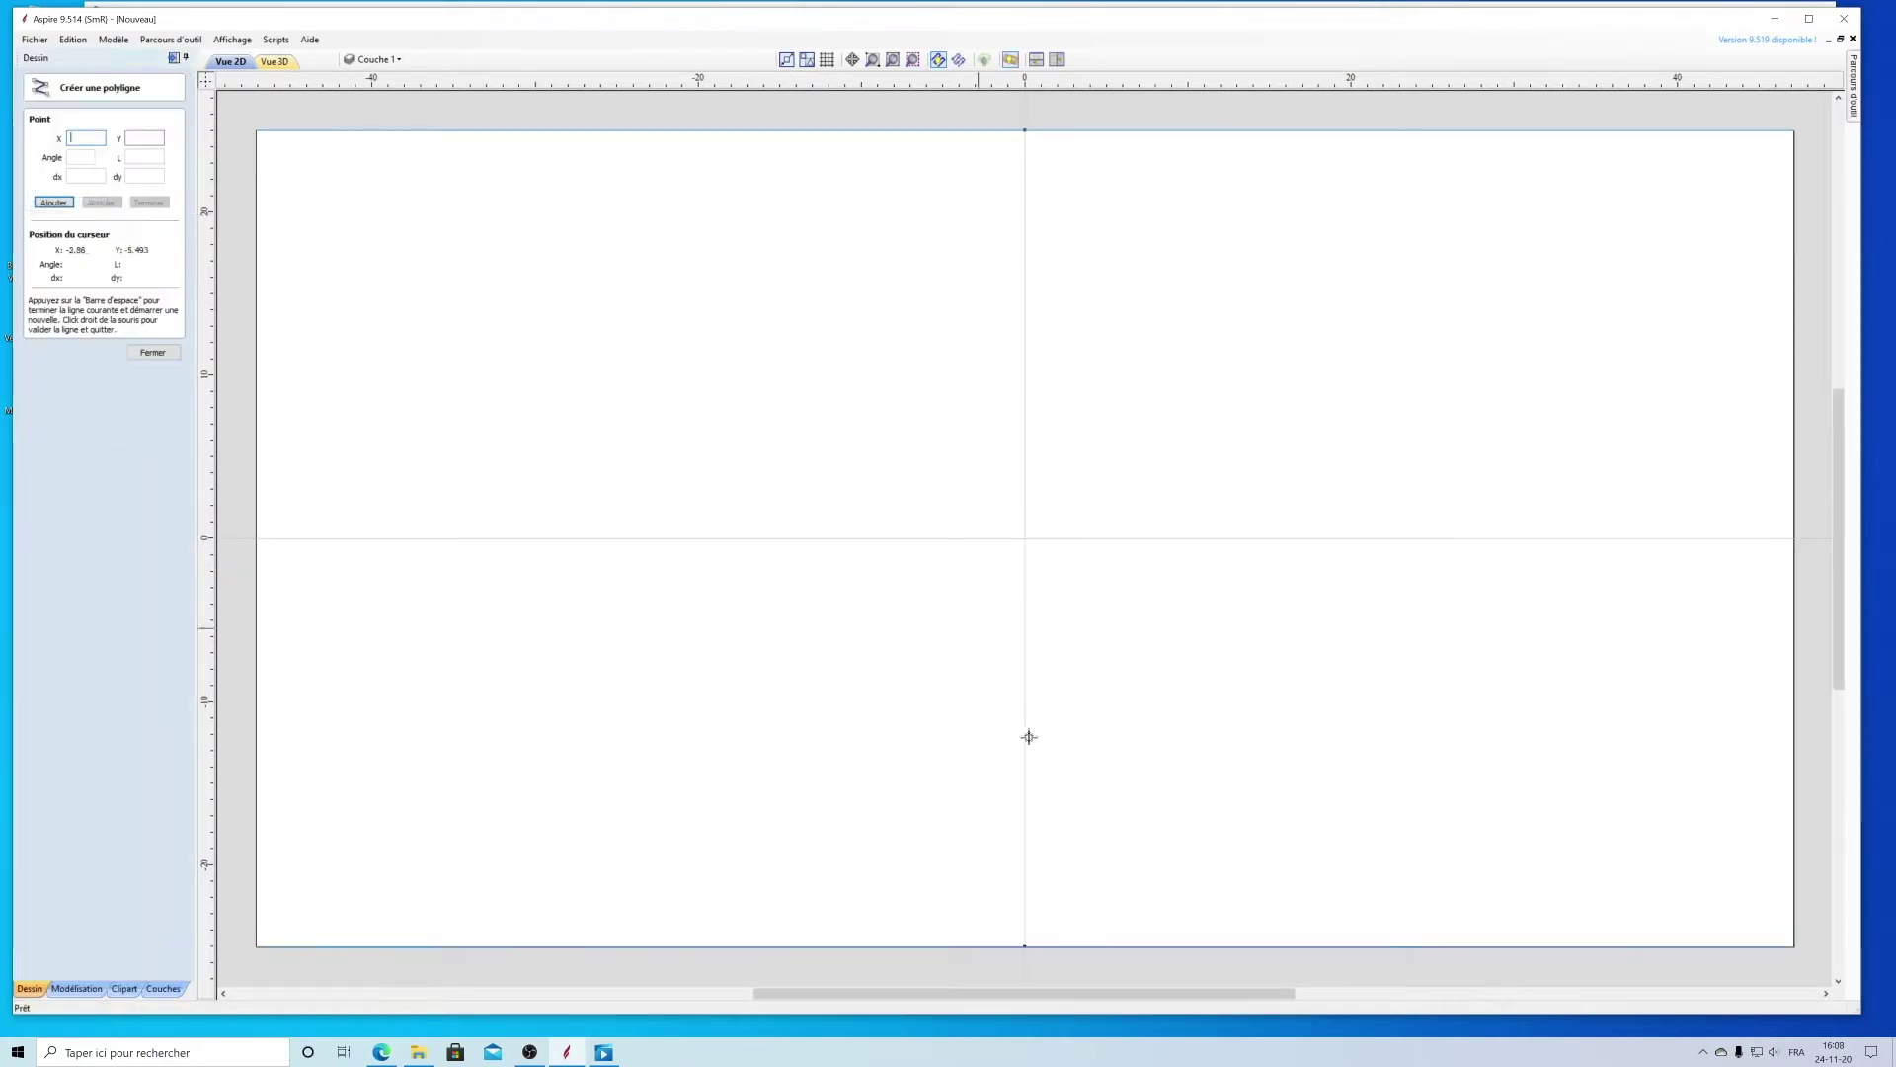
left_click(1026, 946)
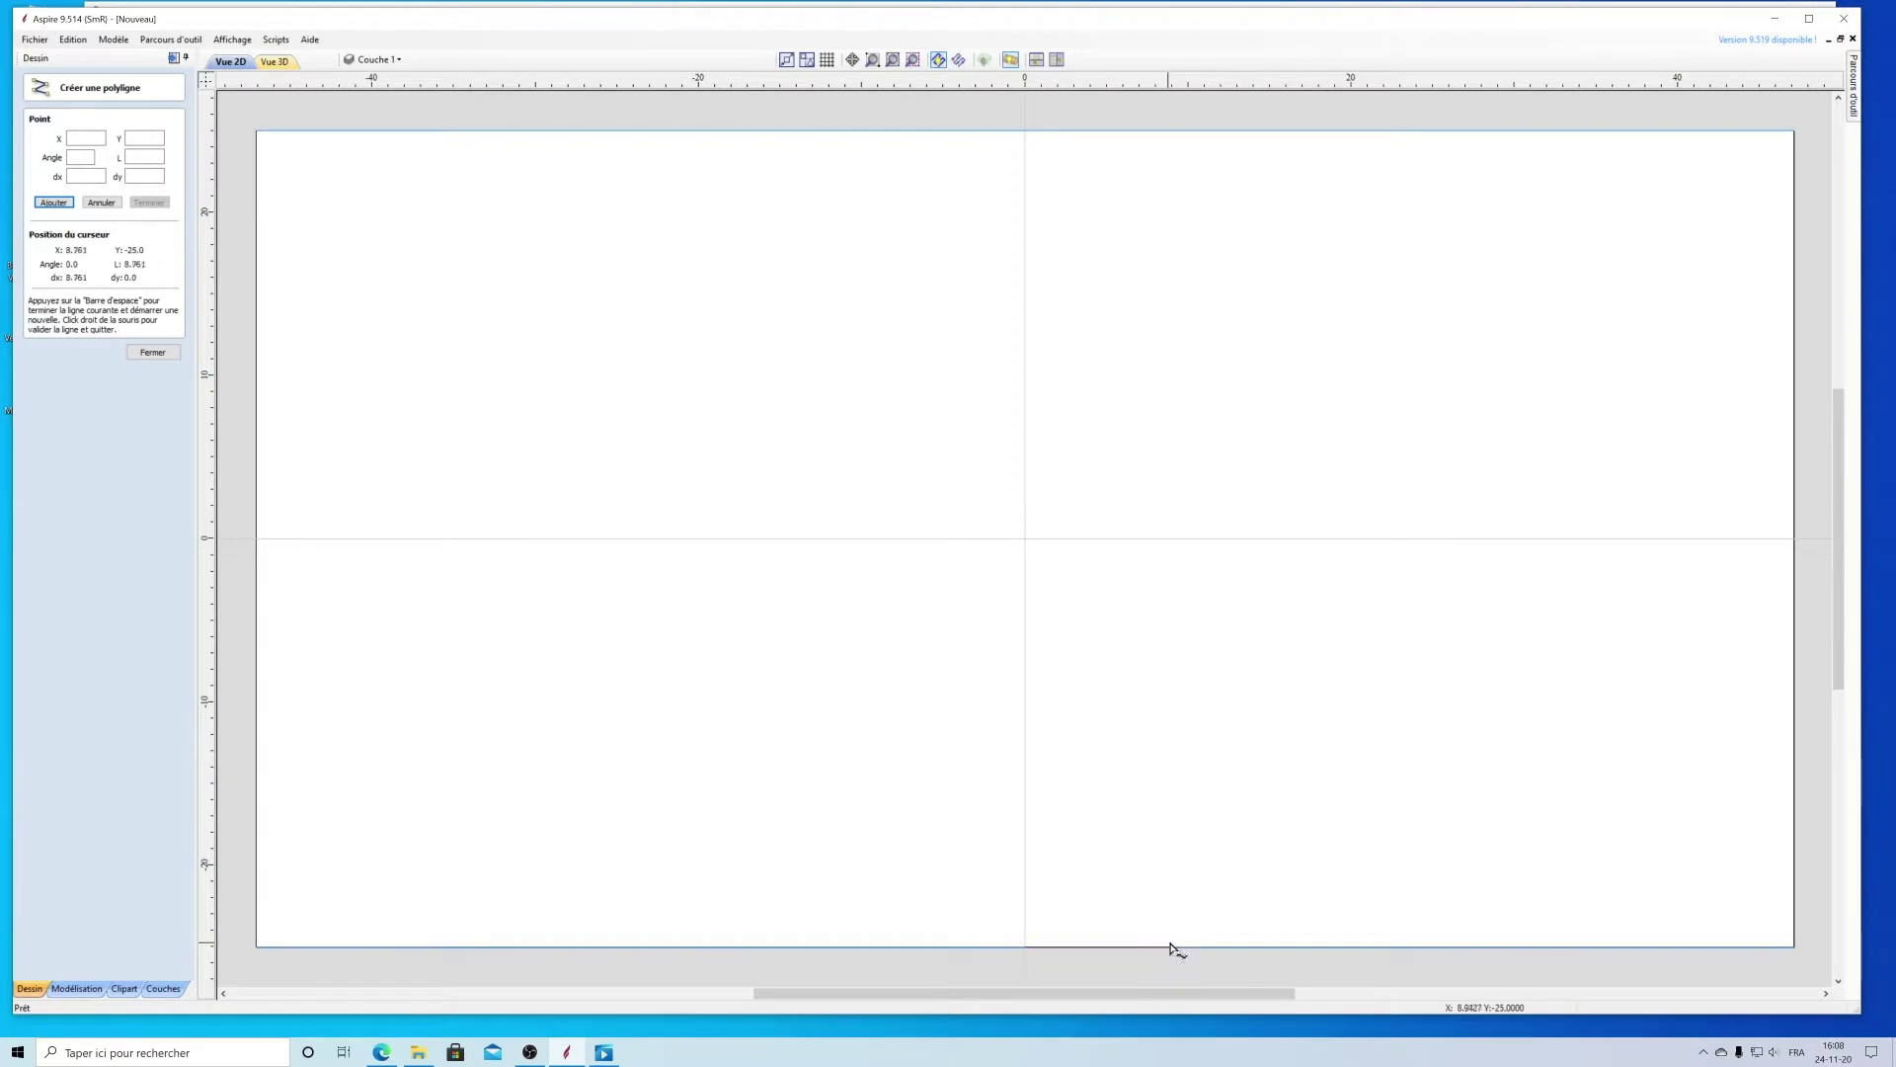
left_click(1255, 946)
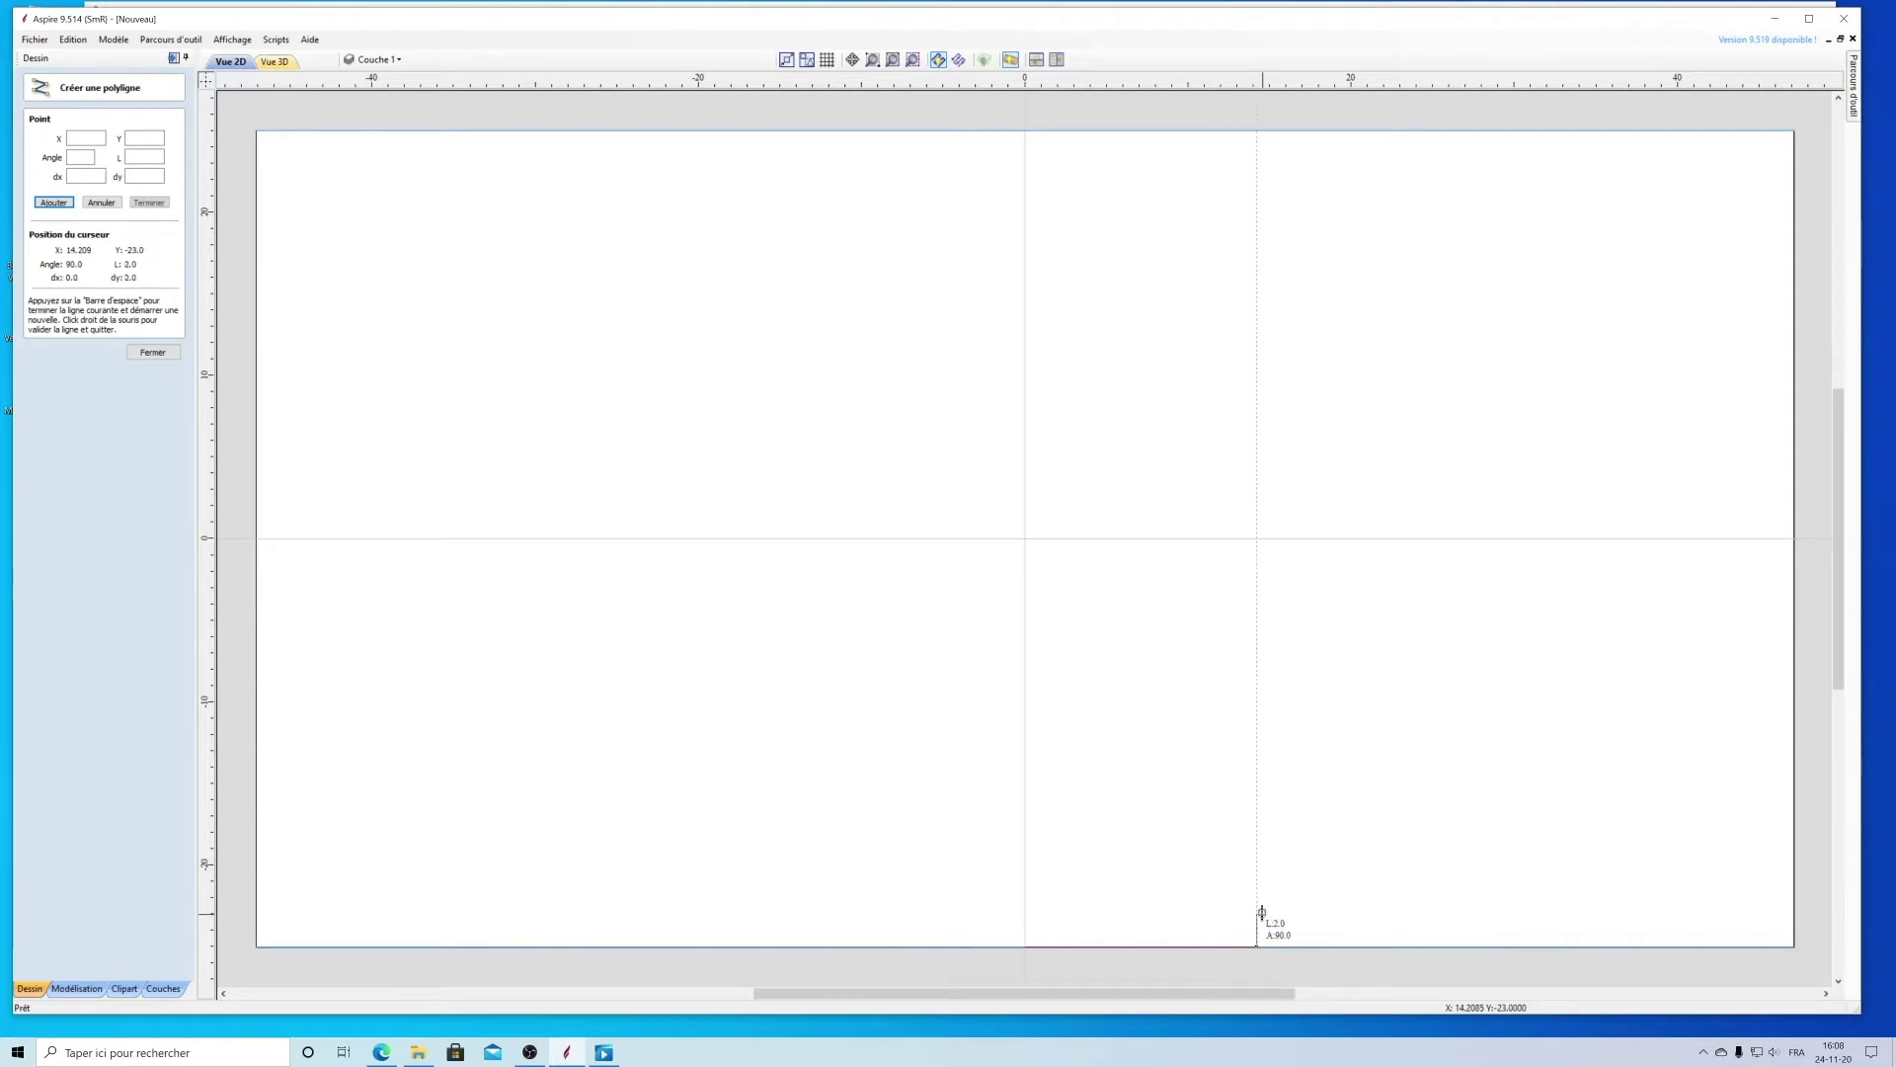
left_click(1256, 130)
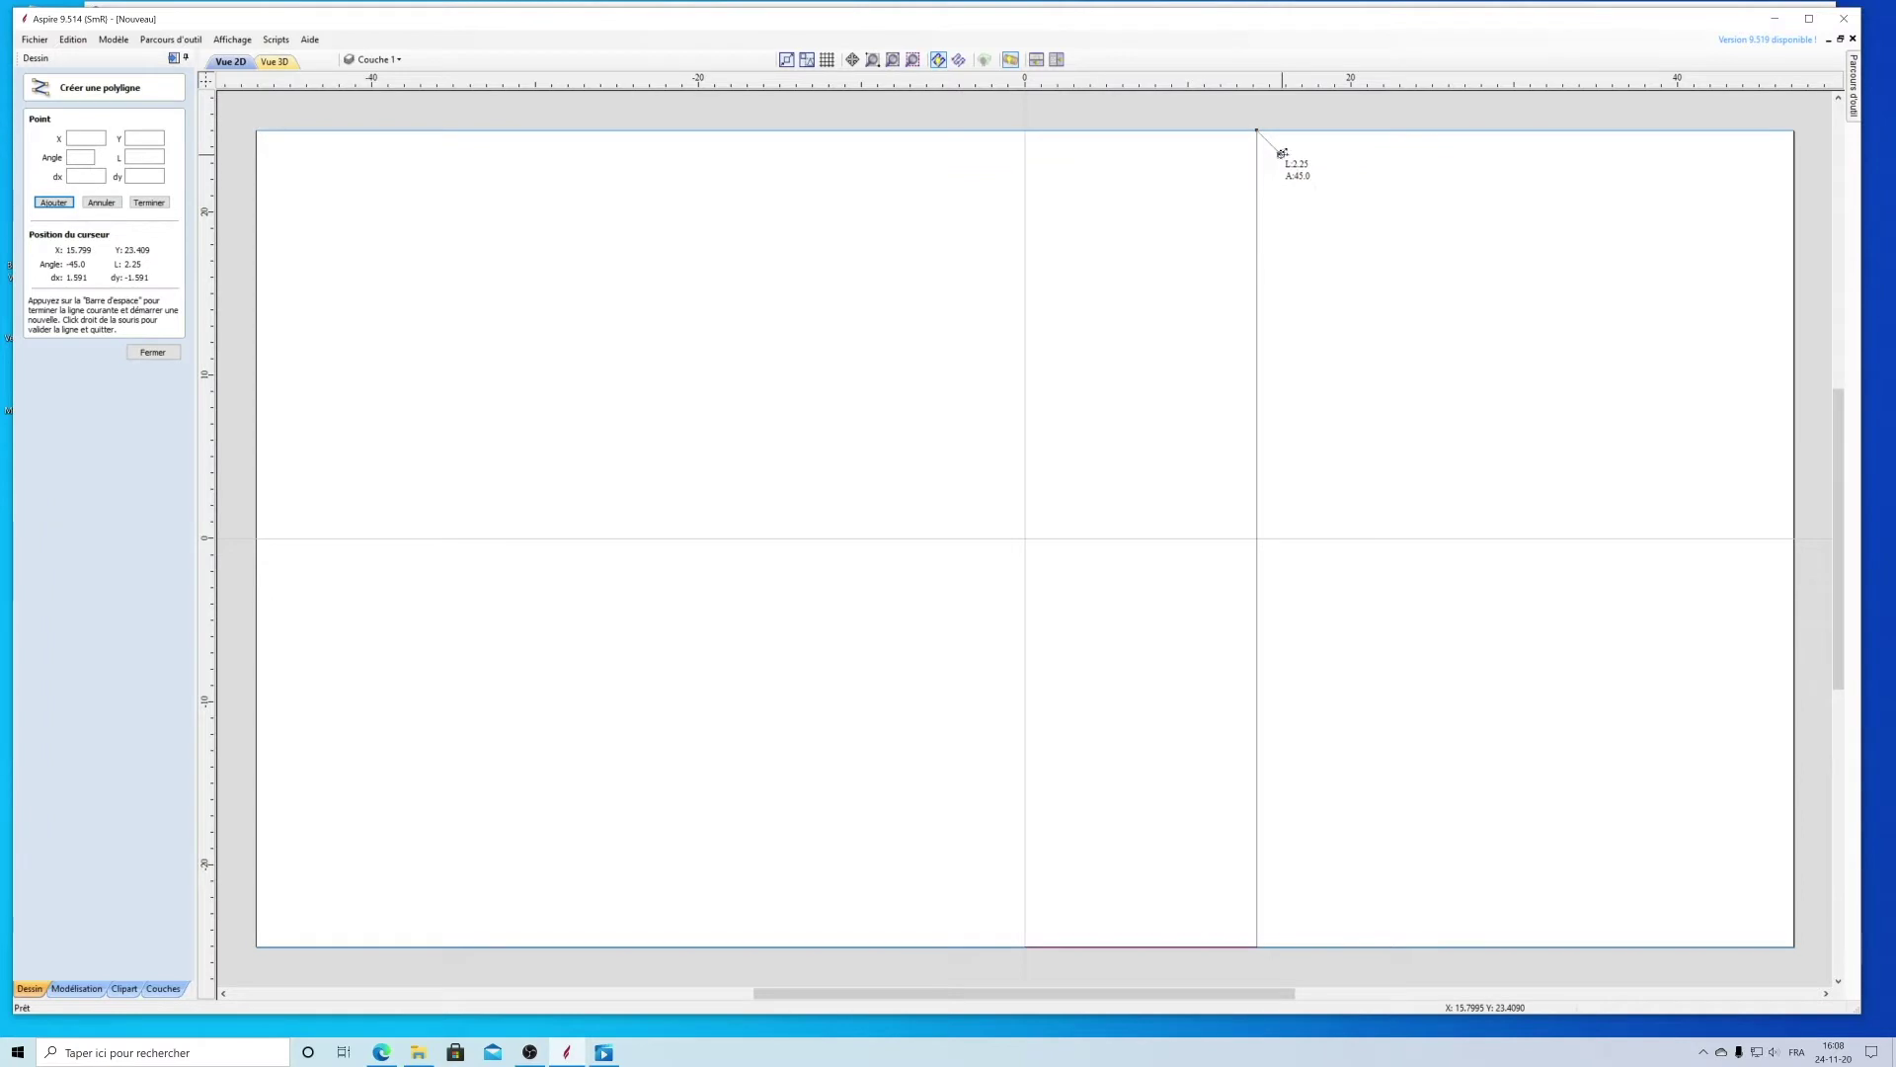
right_click(1282, 153)
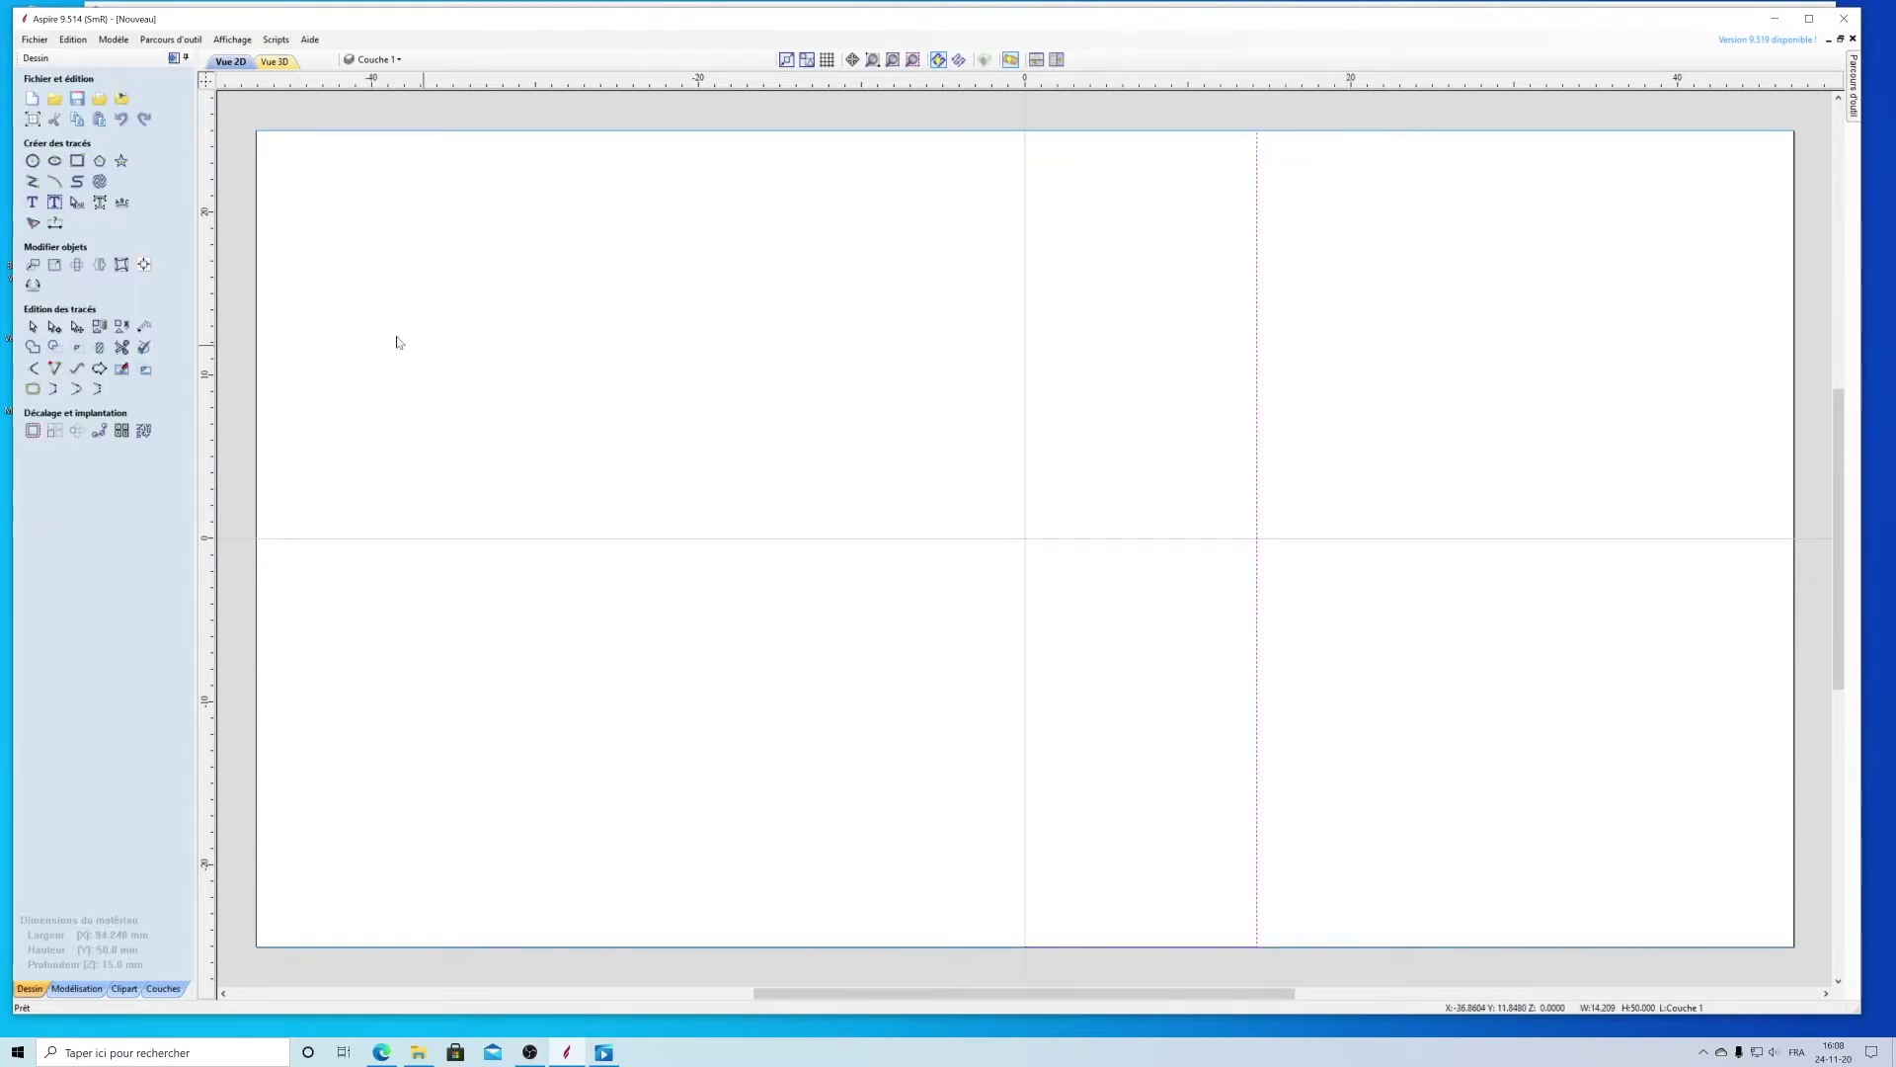
Step: Draw an L-shaped polyline from the upper-edge centre, about 5.3 mm outward along the edge and 10.25 mm down
left_click(33, 181)
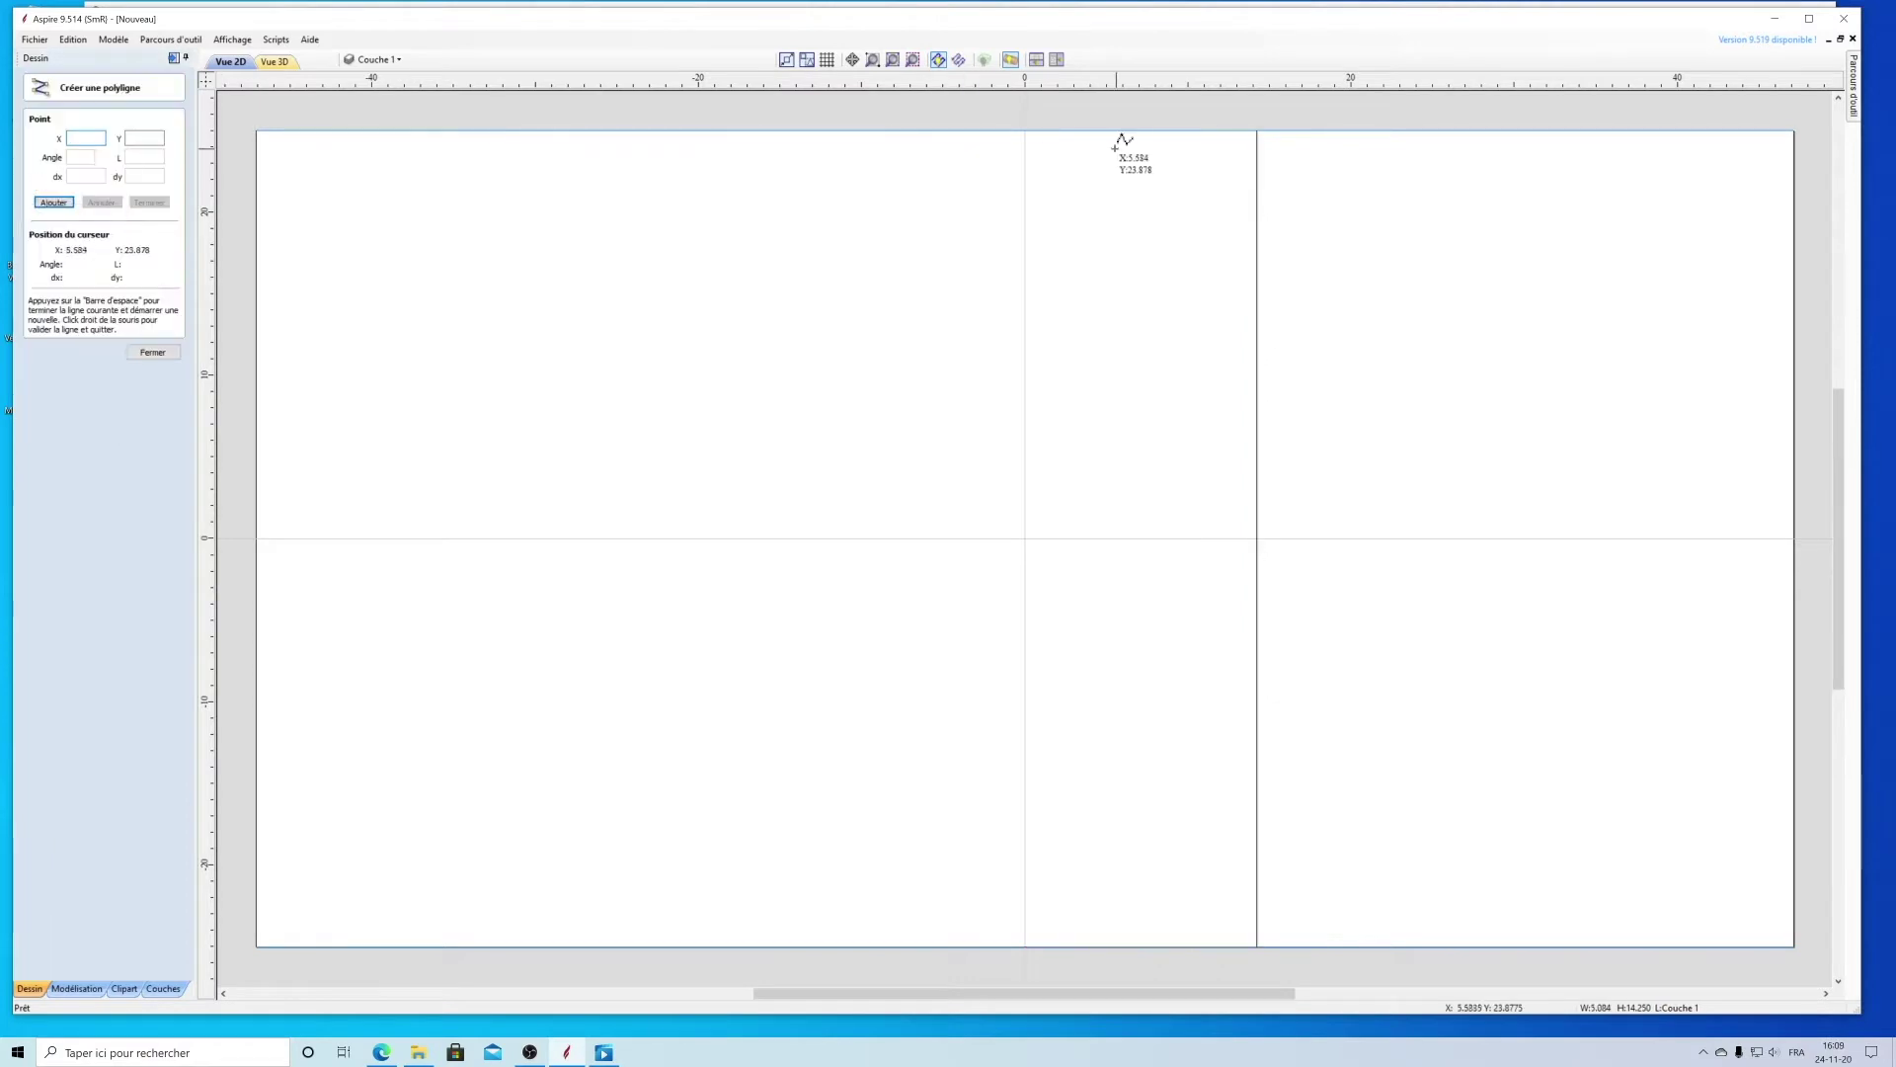
left_click(1024, 129)
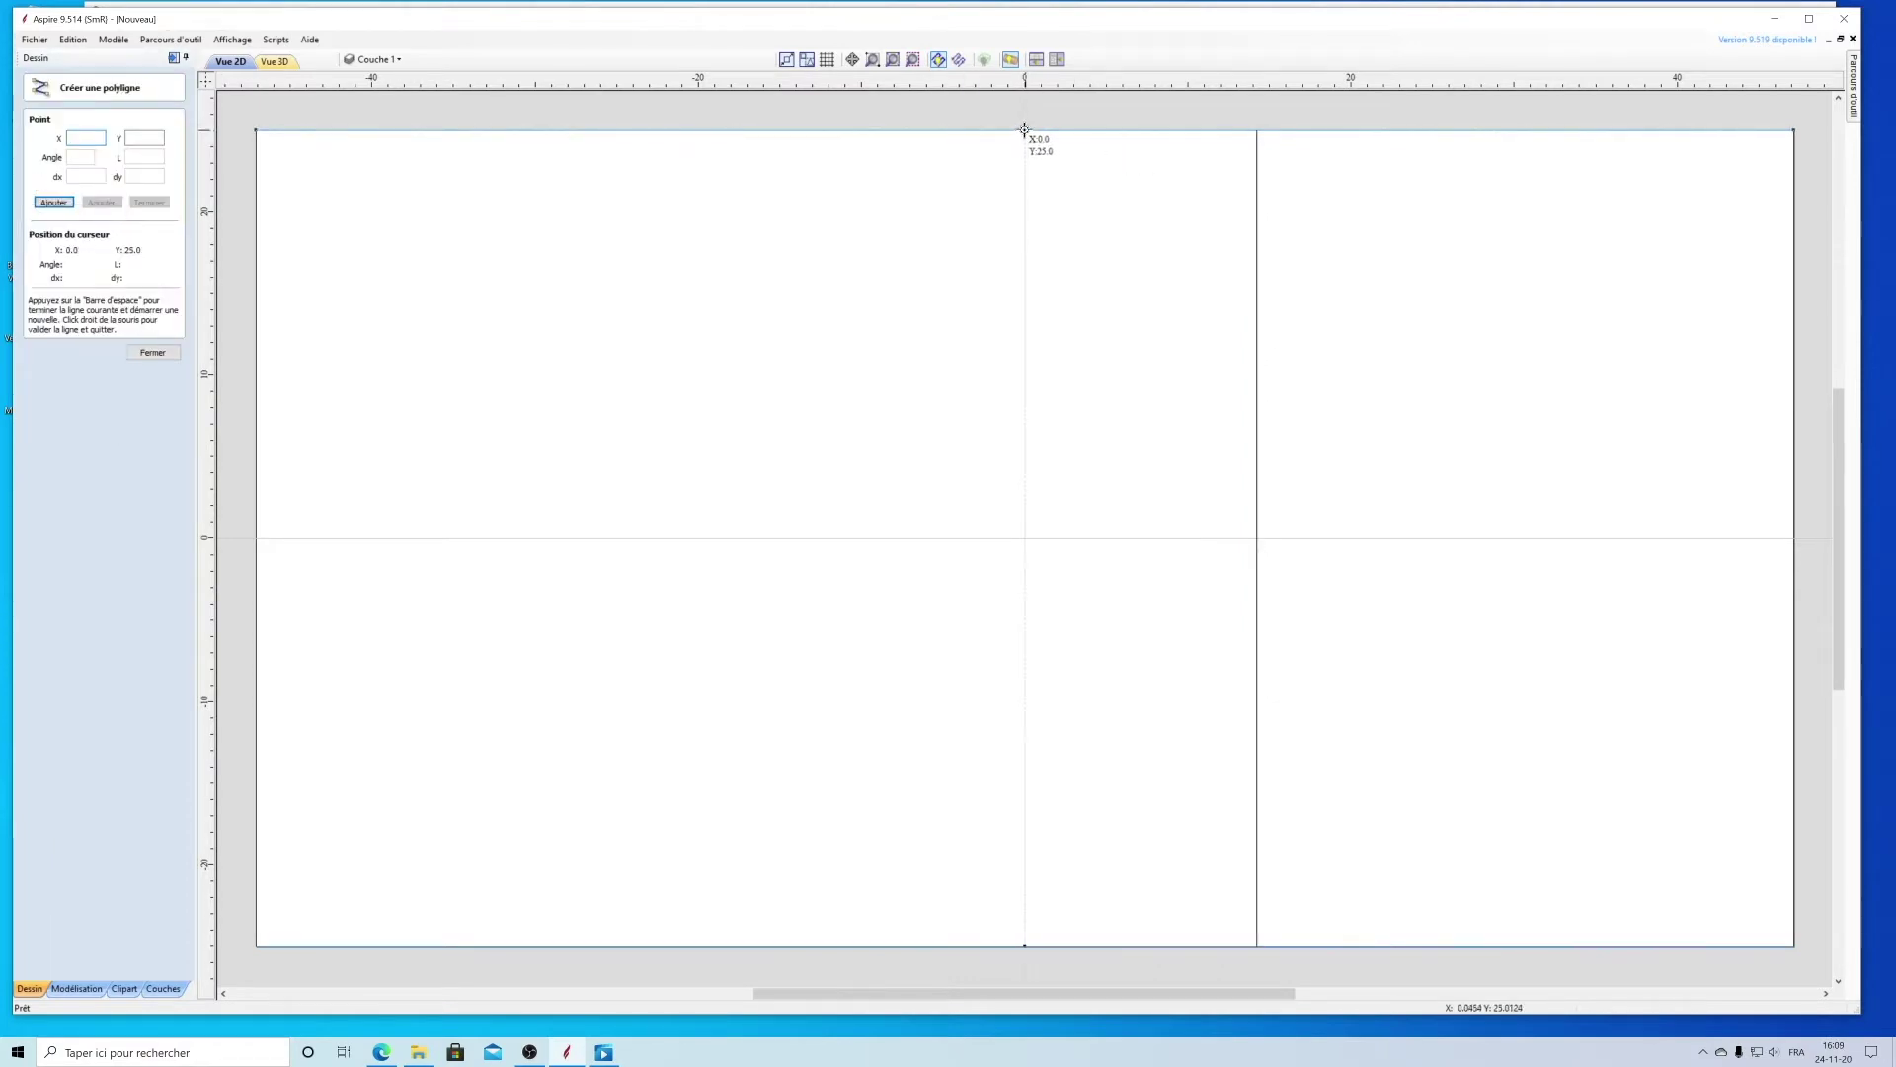
left_click(1112, 132)
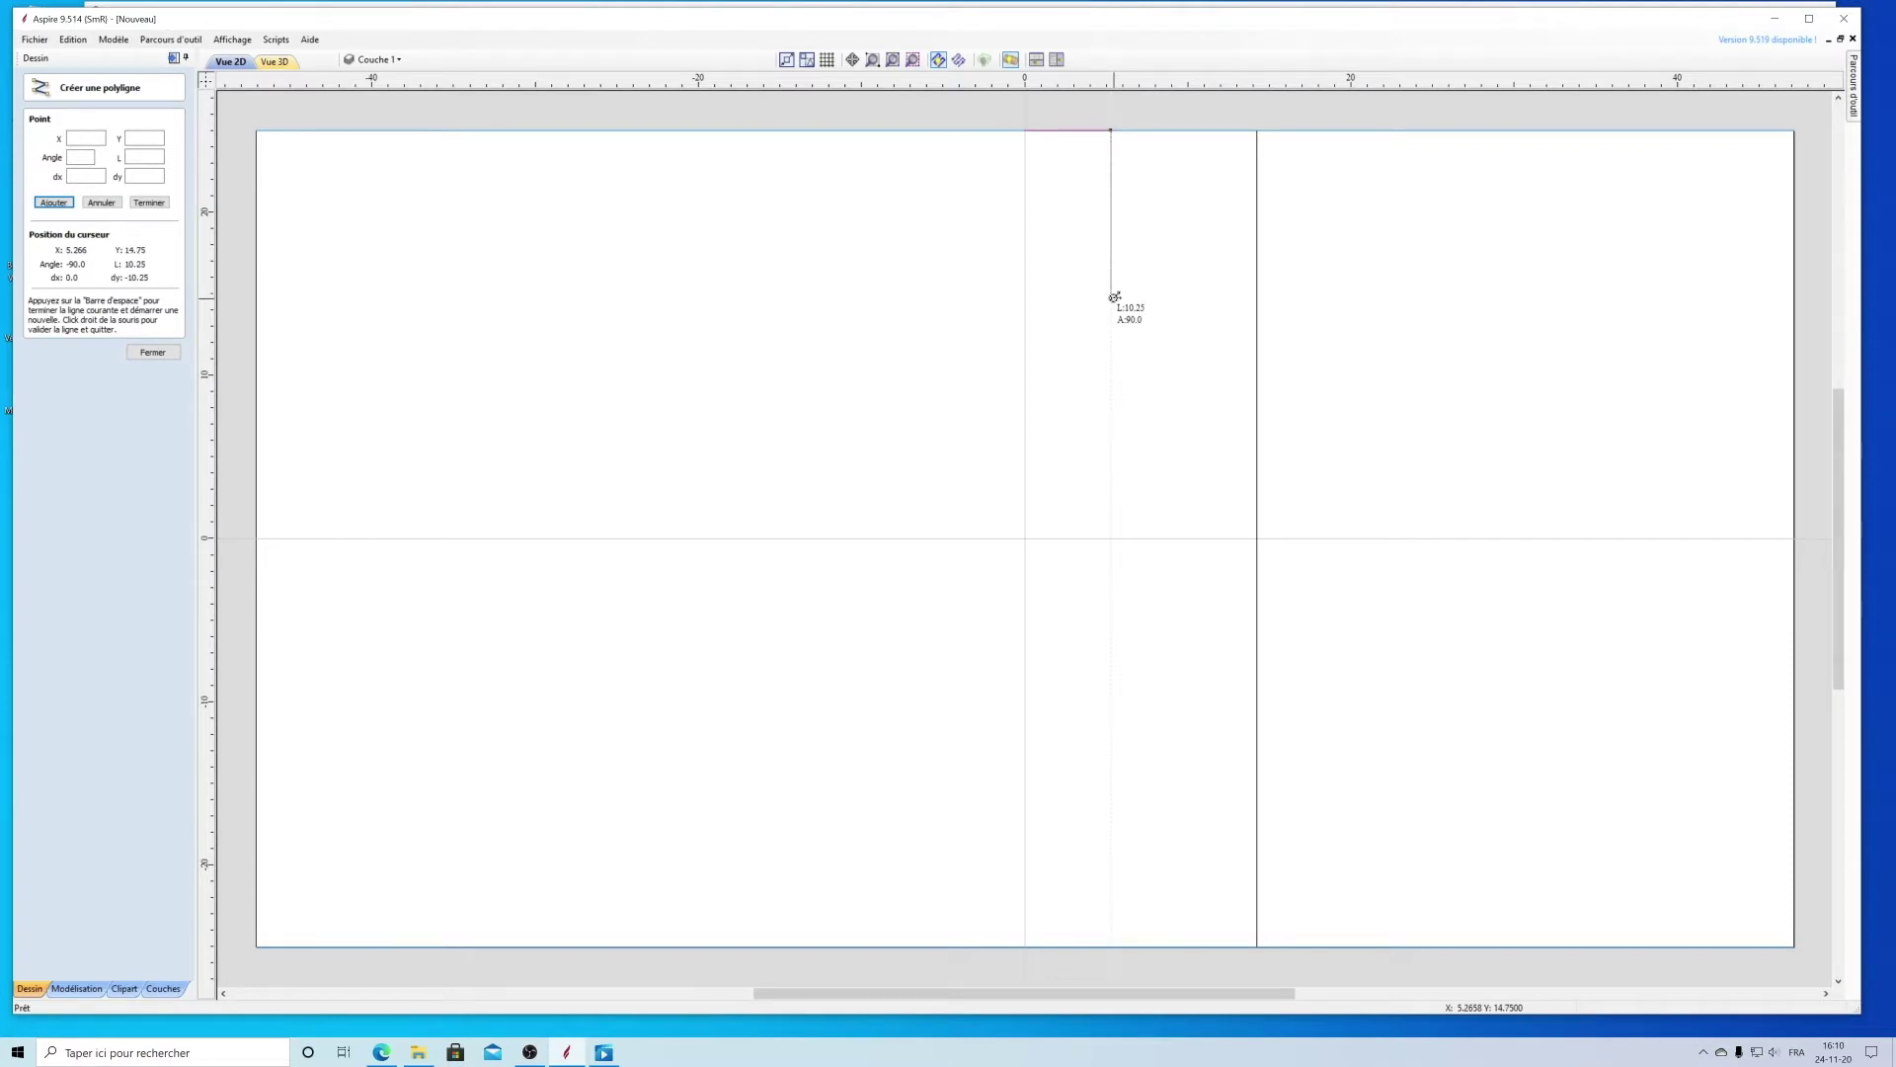
left_click(1112, 296)
right_click(1145, 292)
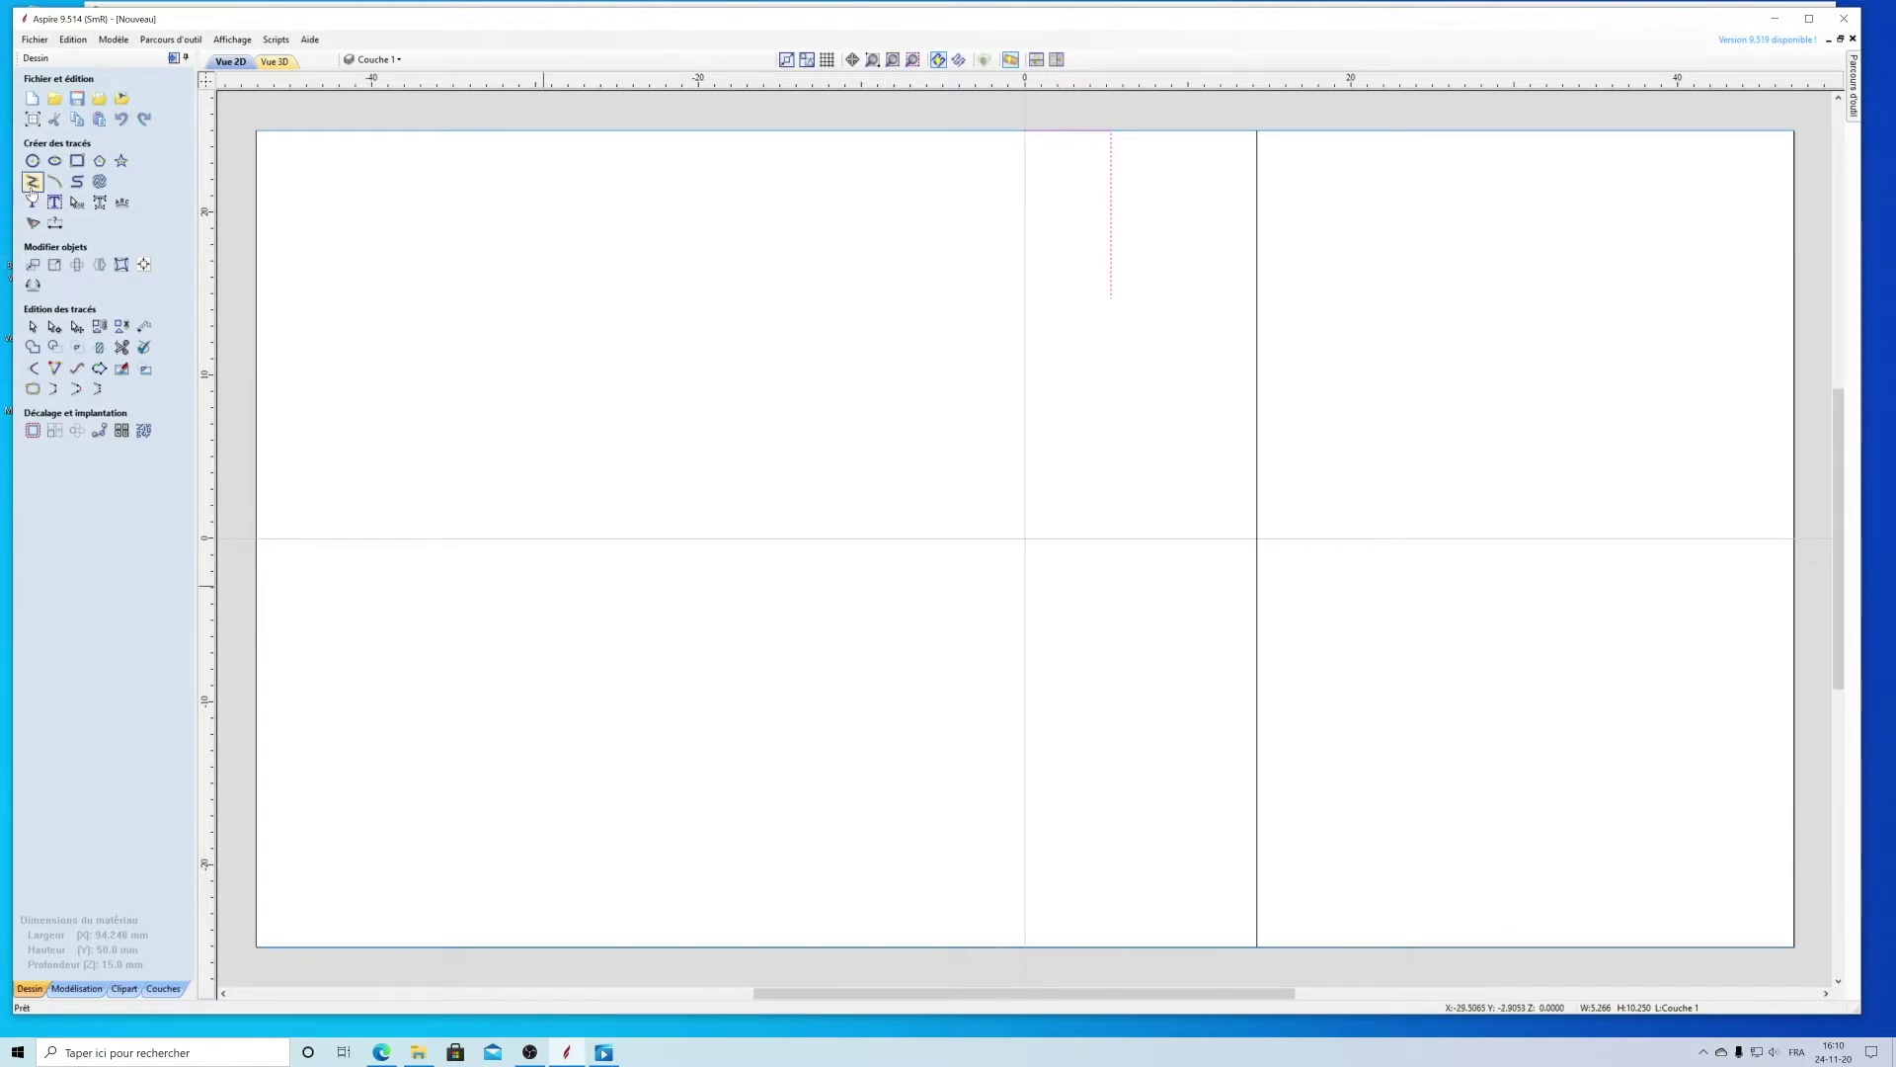
Step: Draw a matching L-shaped polyline from the lower-edge centre, about 5.2 mm outward along the edge and 10.25 mm up
left_click(33, 181)
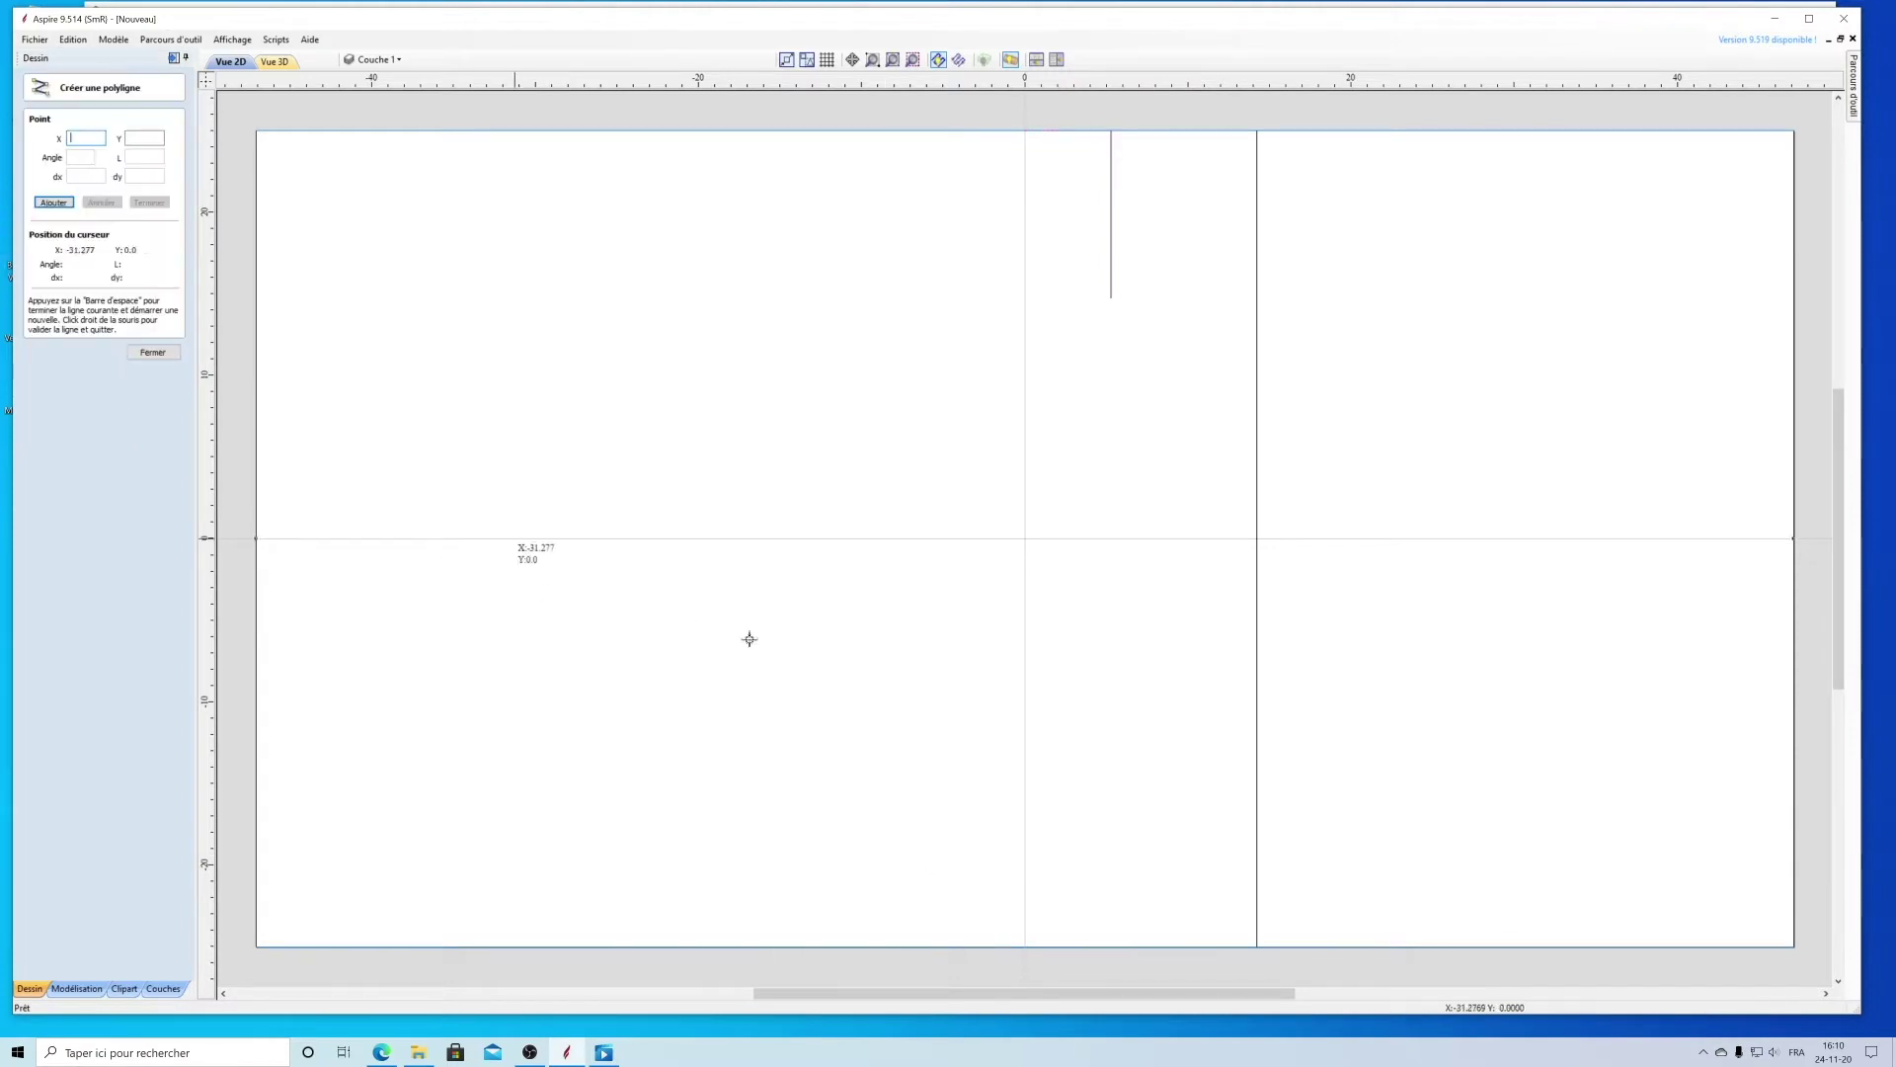
left_click(1028, 948)
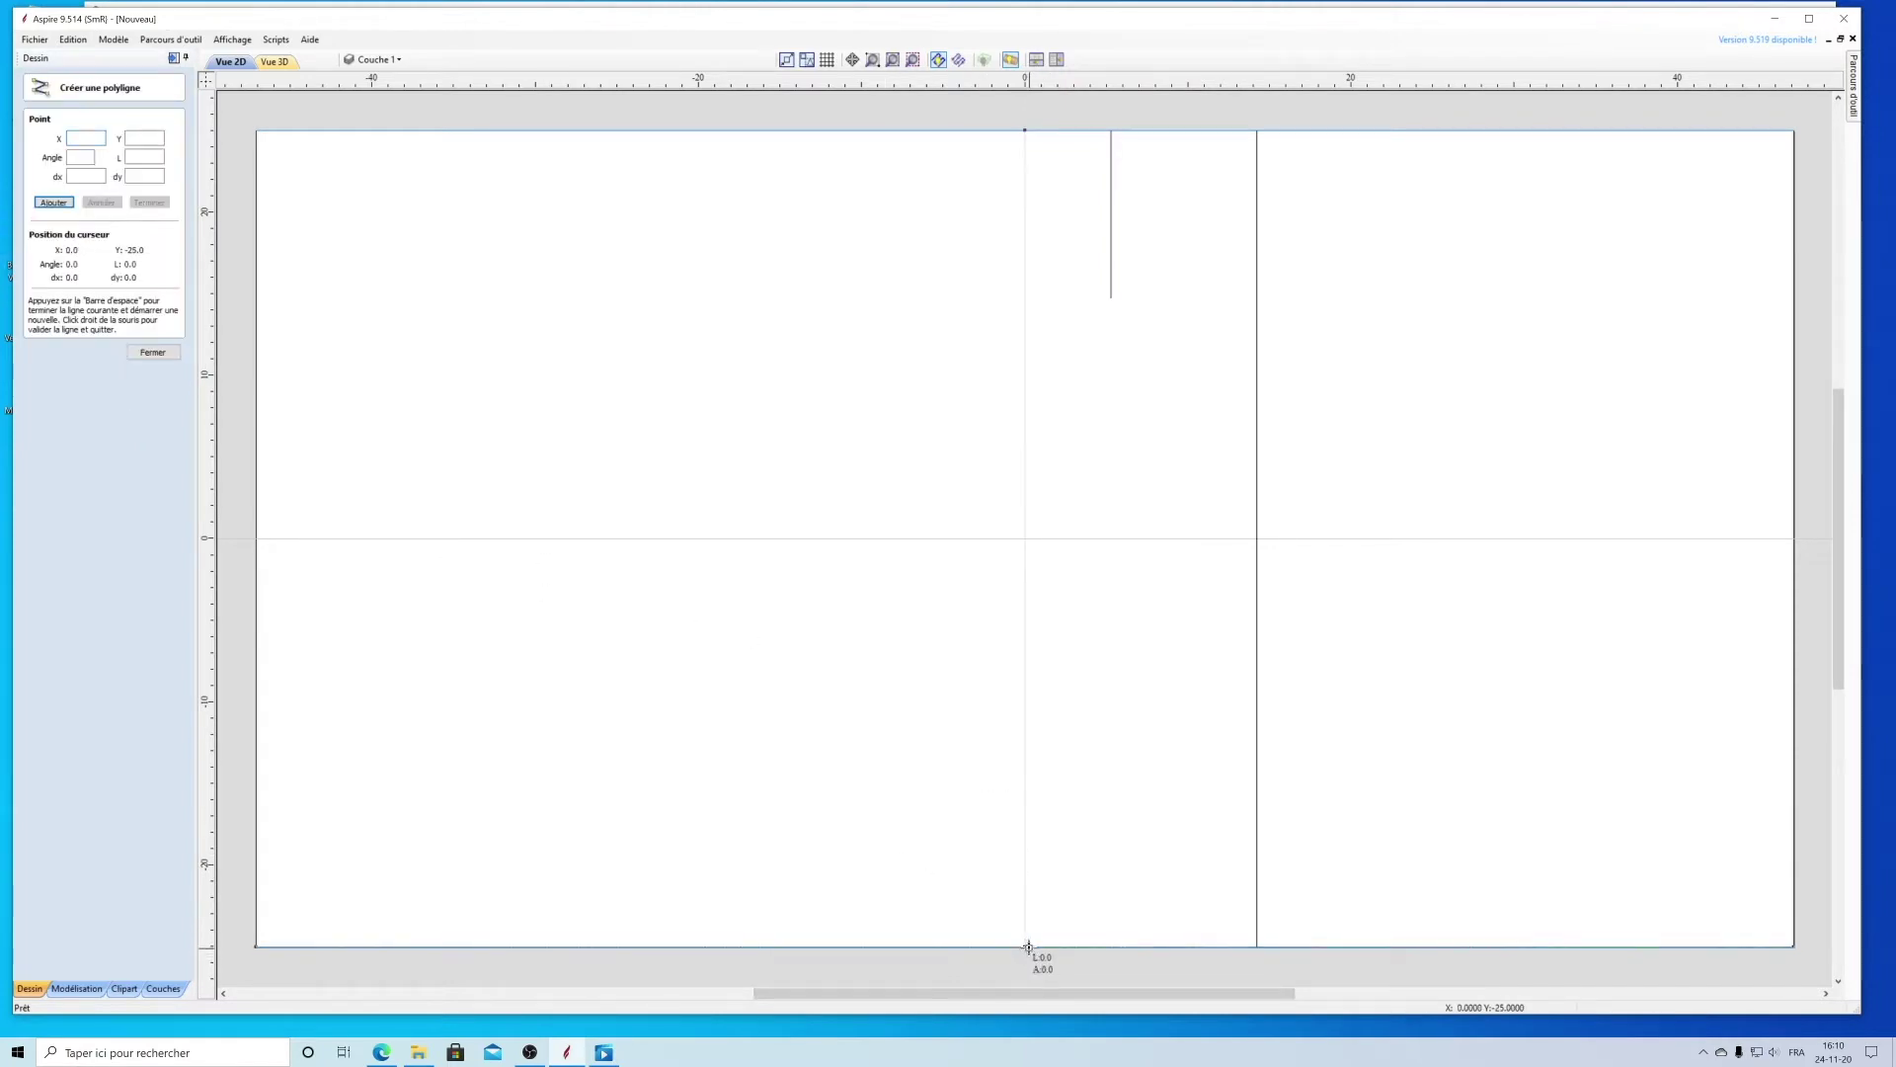
left_click(1109, 947)
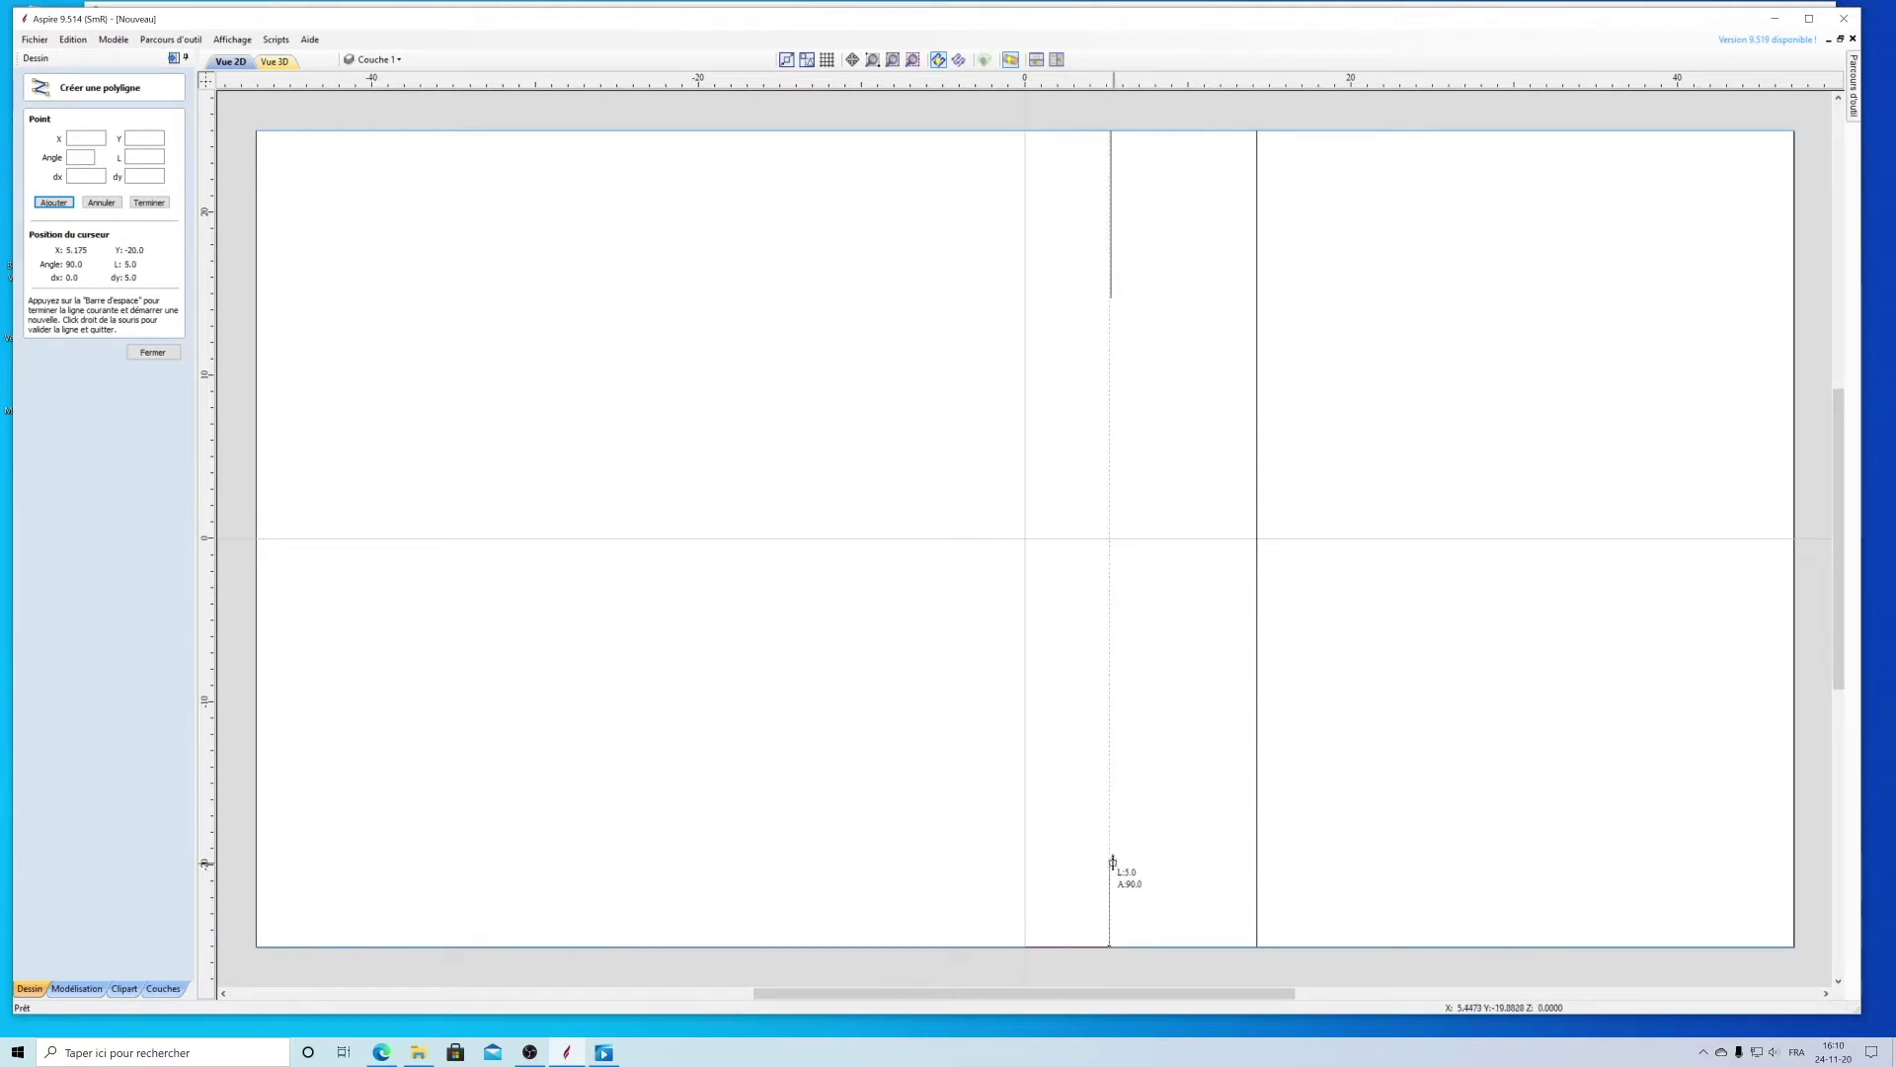
left_click(1112, 779)
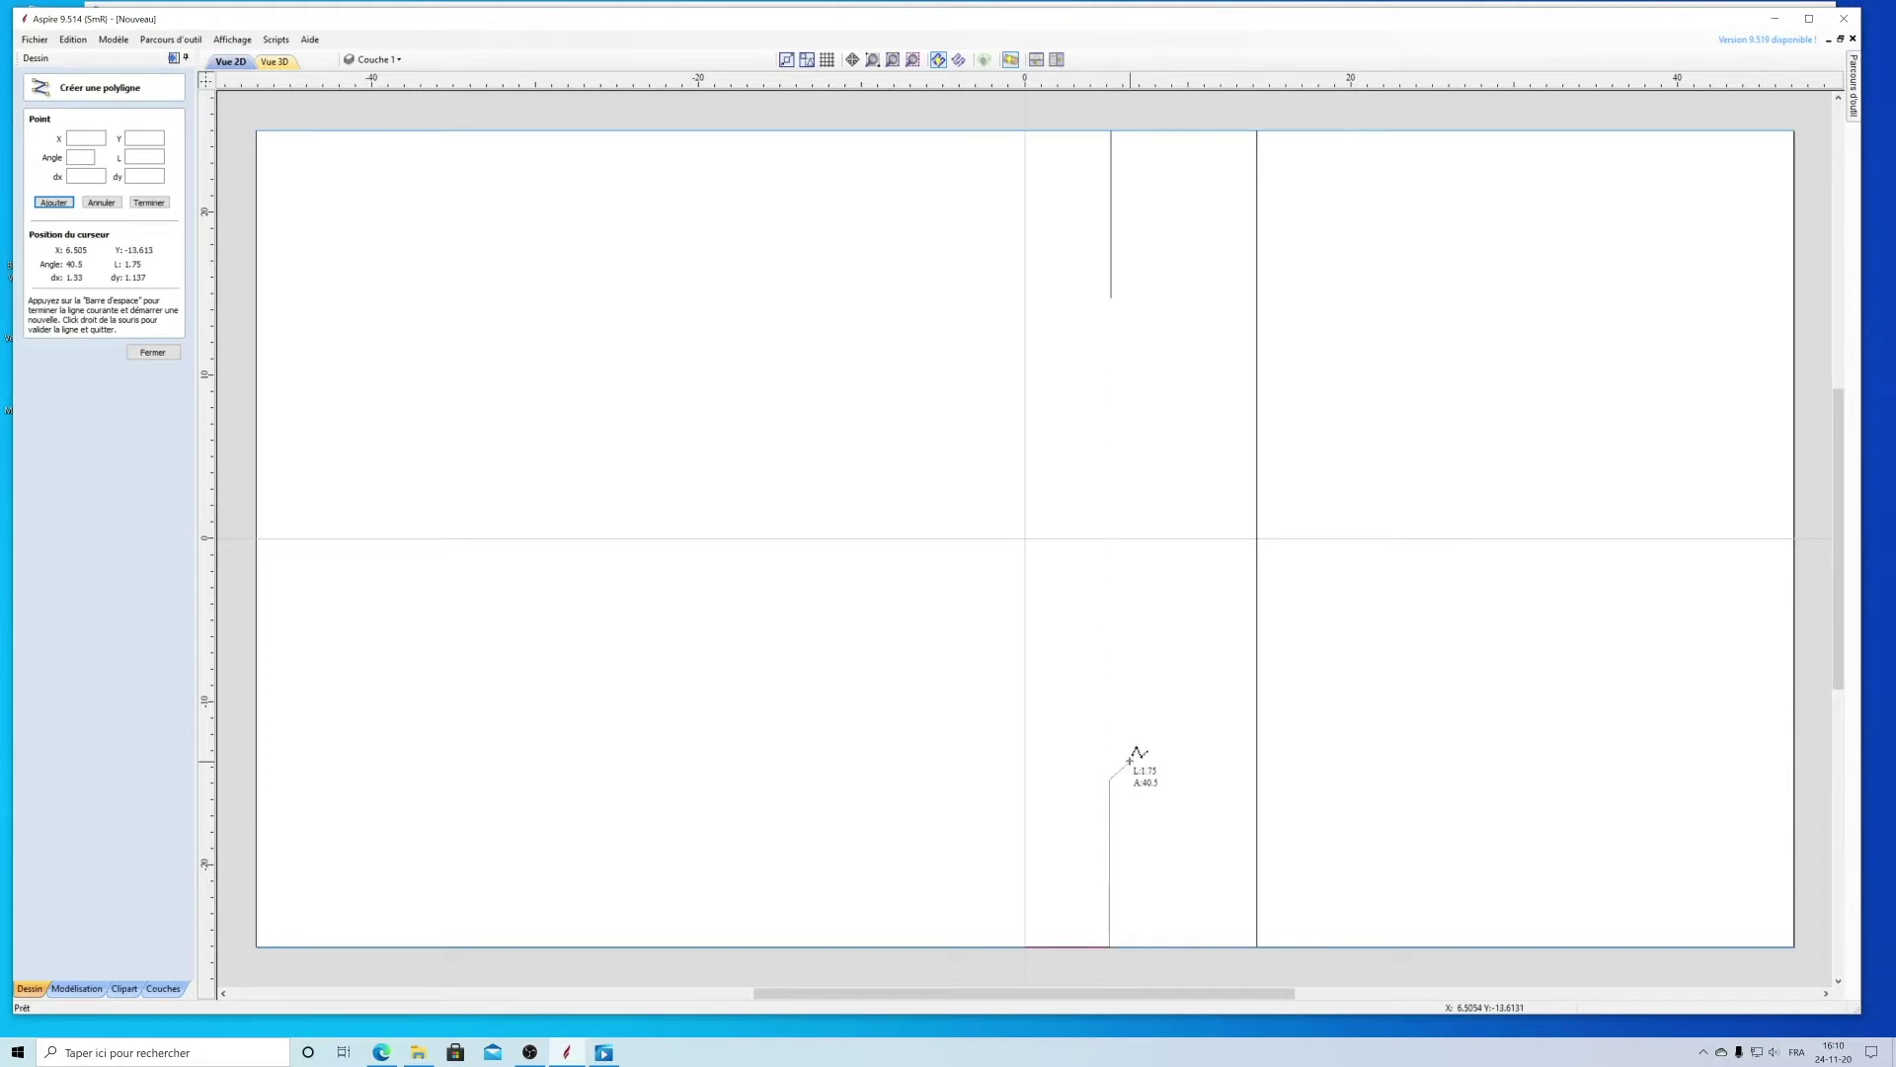
right_click(1133, 765)
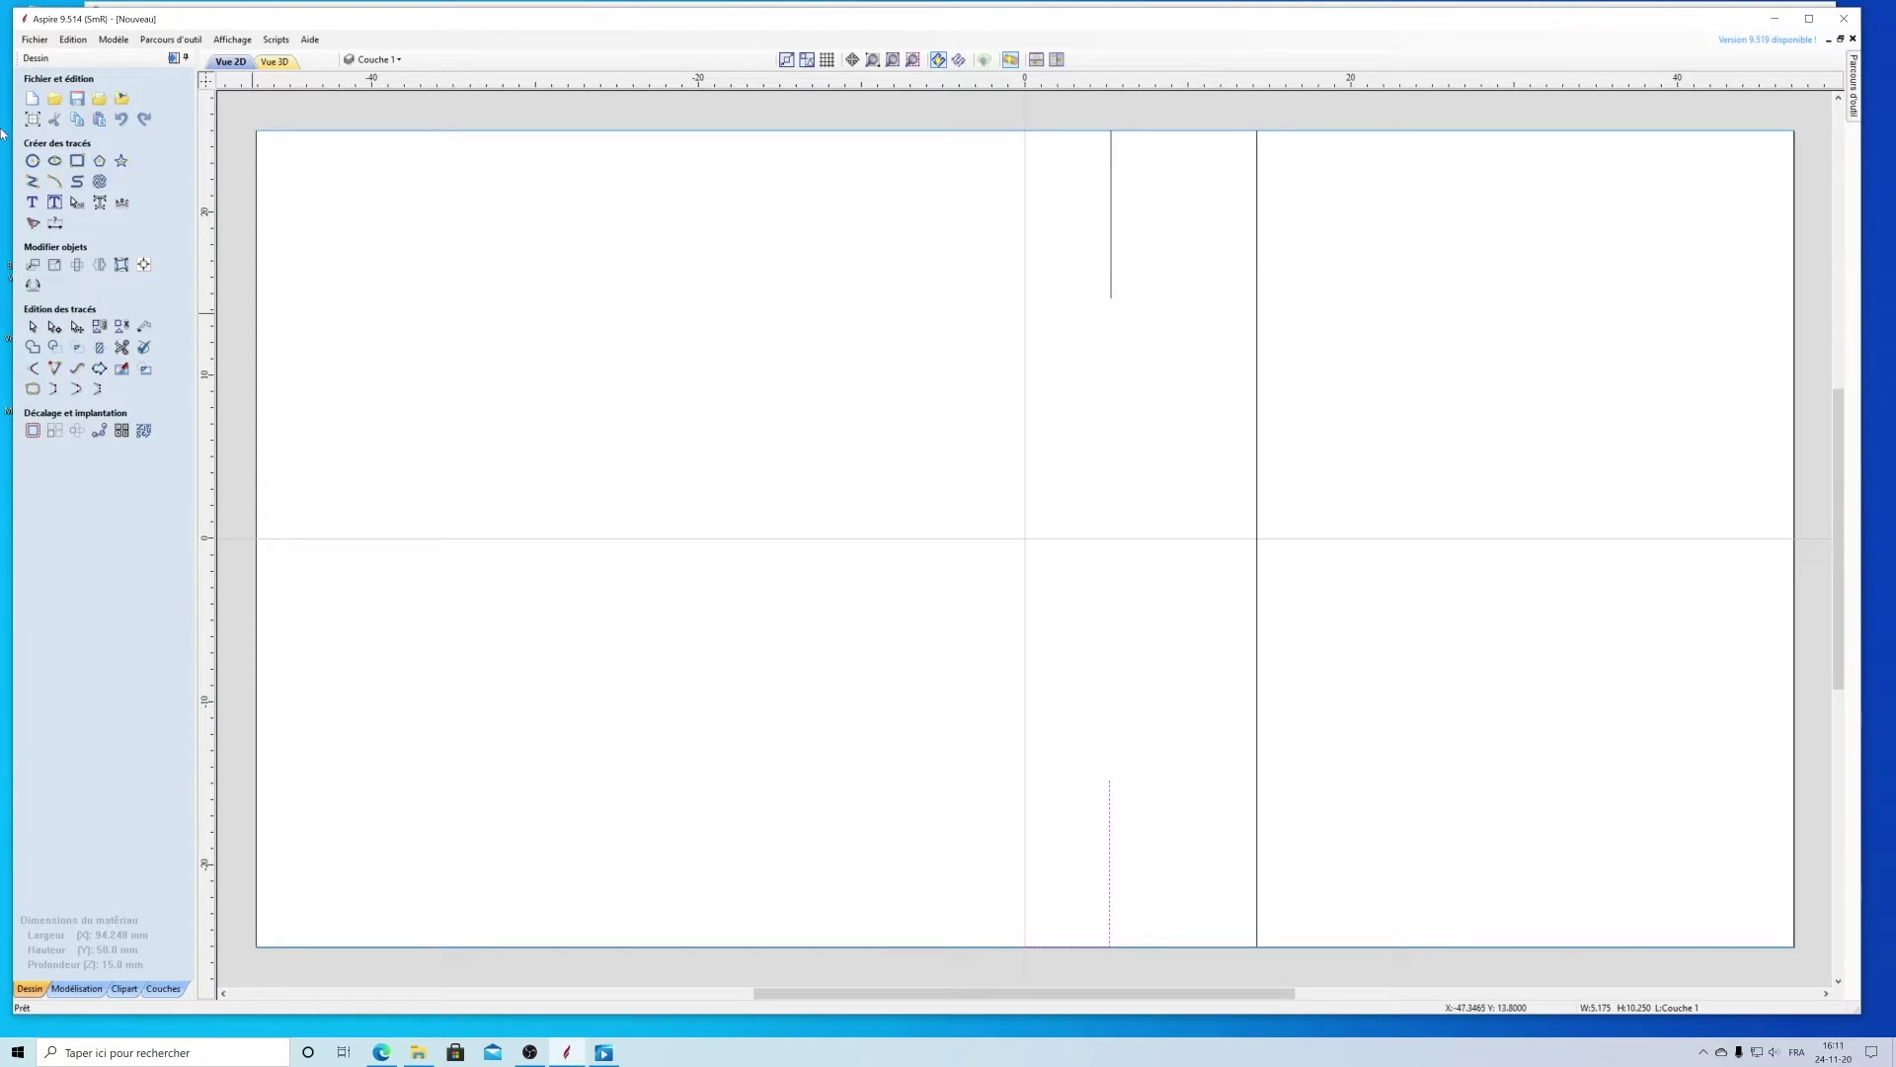
Step: Draw a smooth profile curve from the centreline near Y 15, bulging to the long vertical line, narrowing, flaring, and ending near the lower L-shape's upper end
left_click(76, 181)
left_click(1026, 286)
left_click(1217, 322)
left_click(1258, 393)
left_click(1226, 466)
left_click(1161, 489)
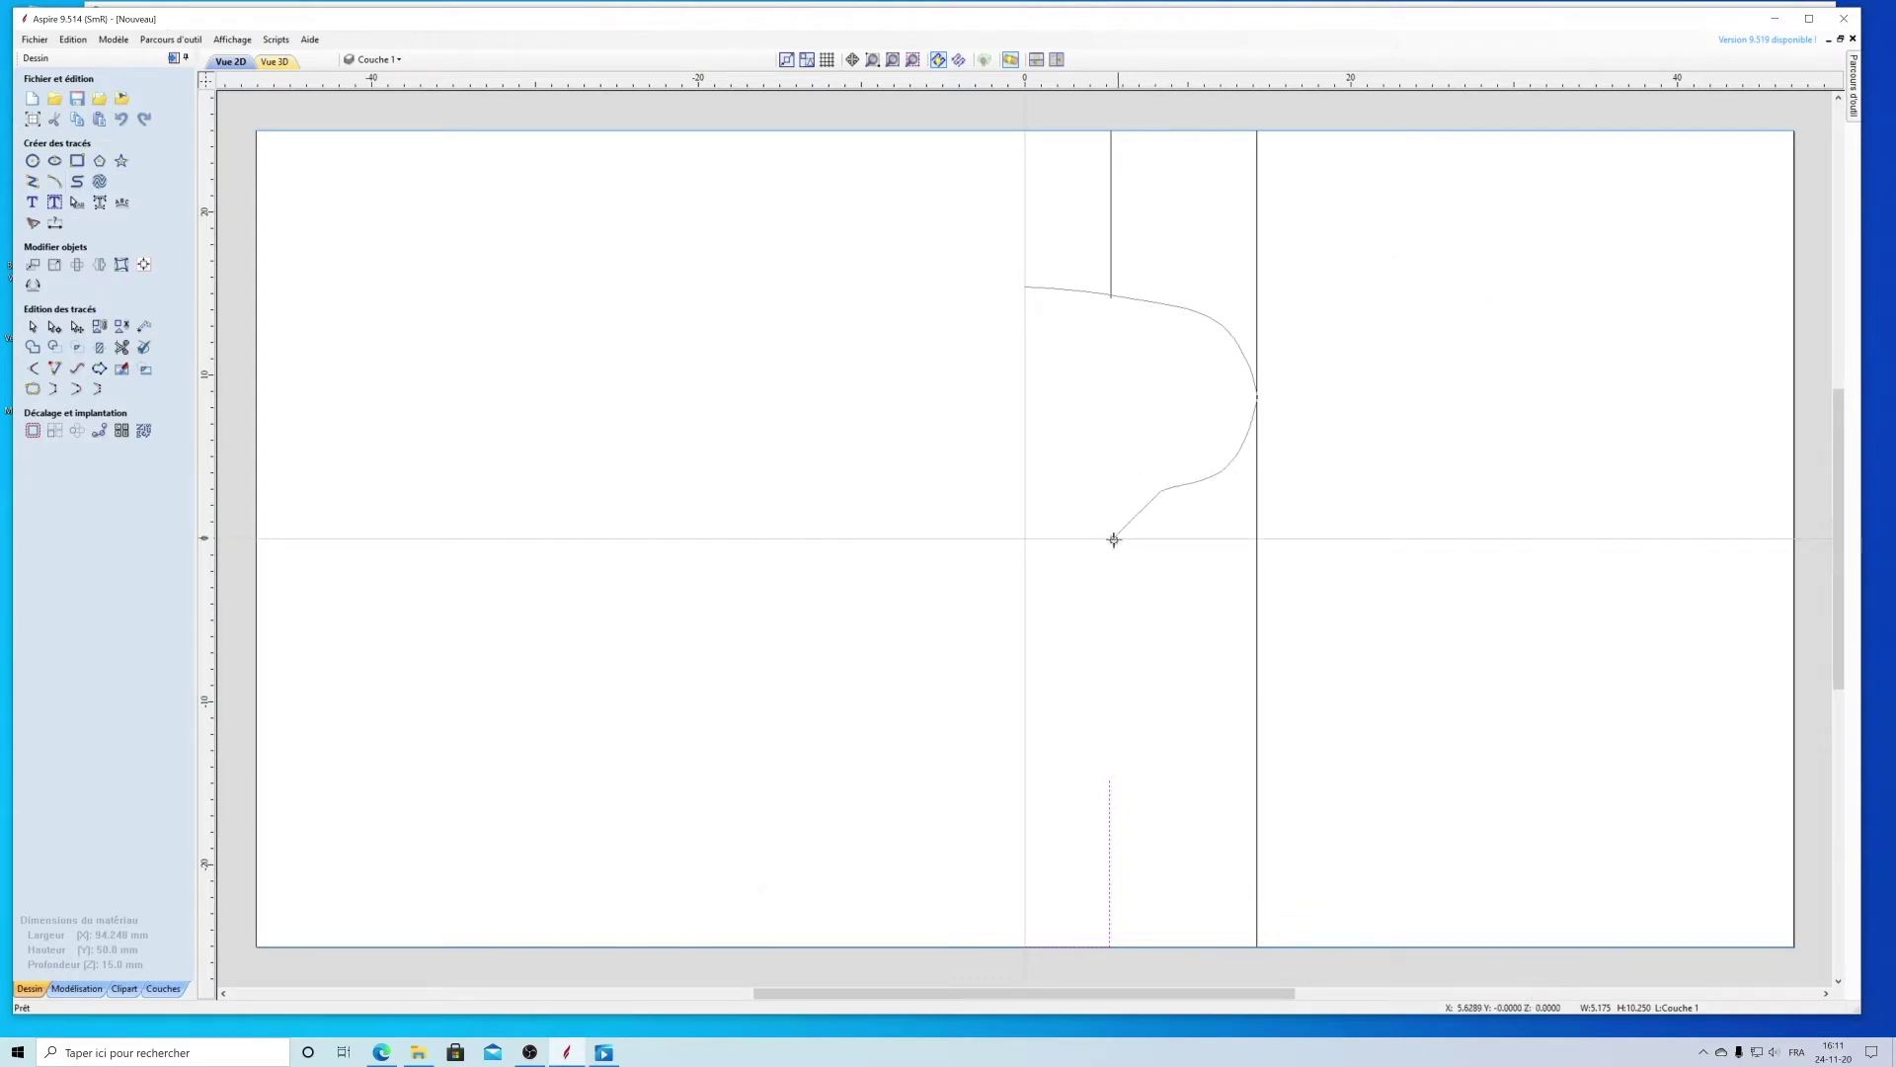
left_click(1110, 550)
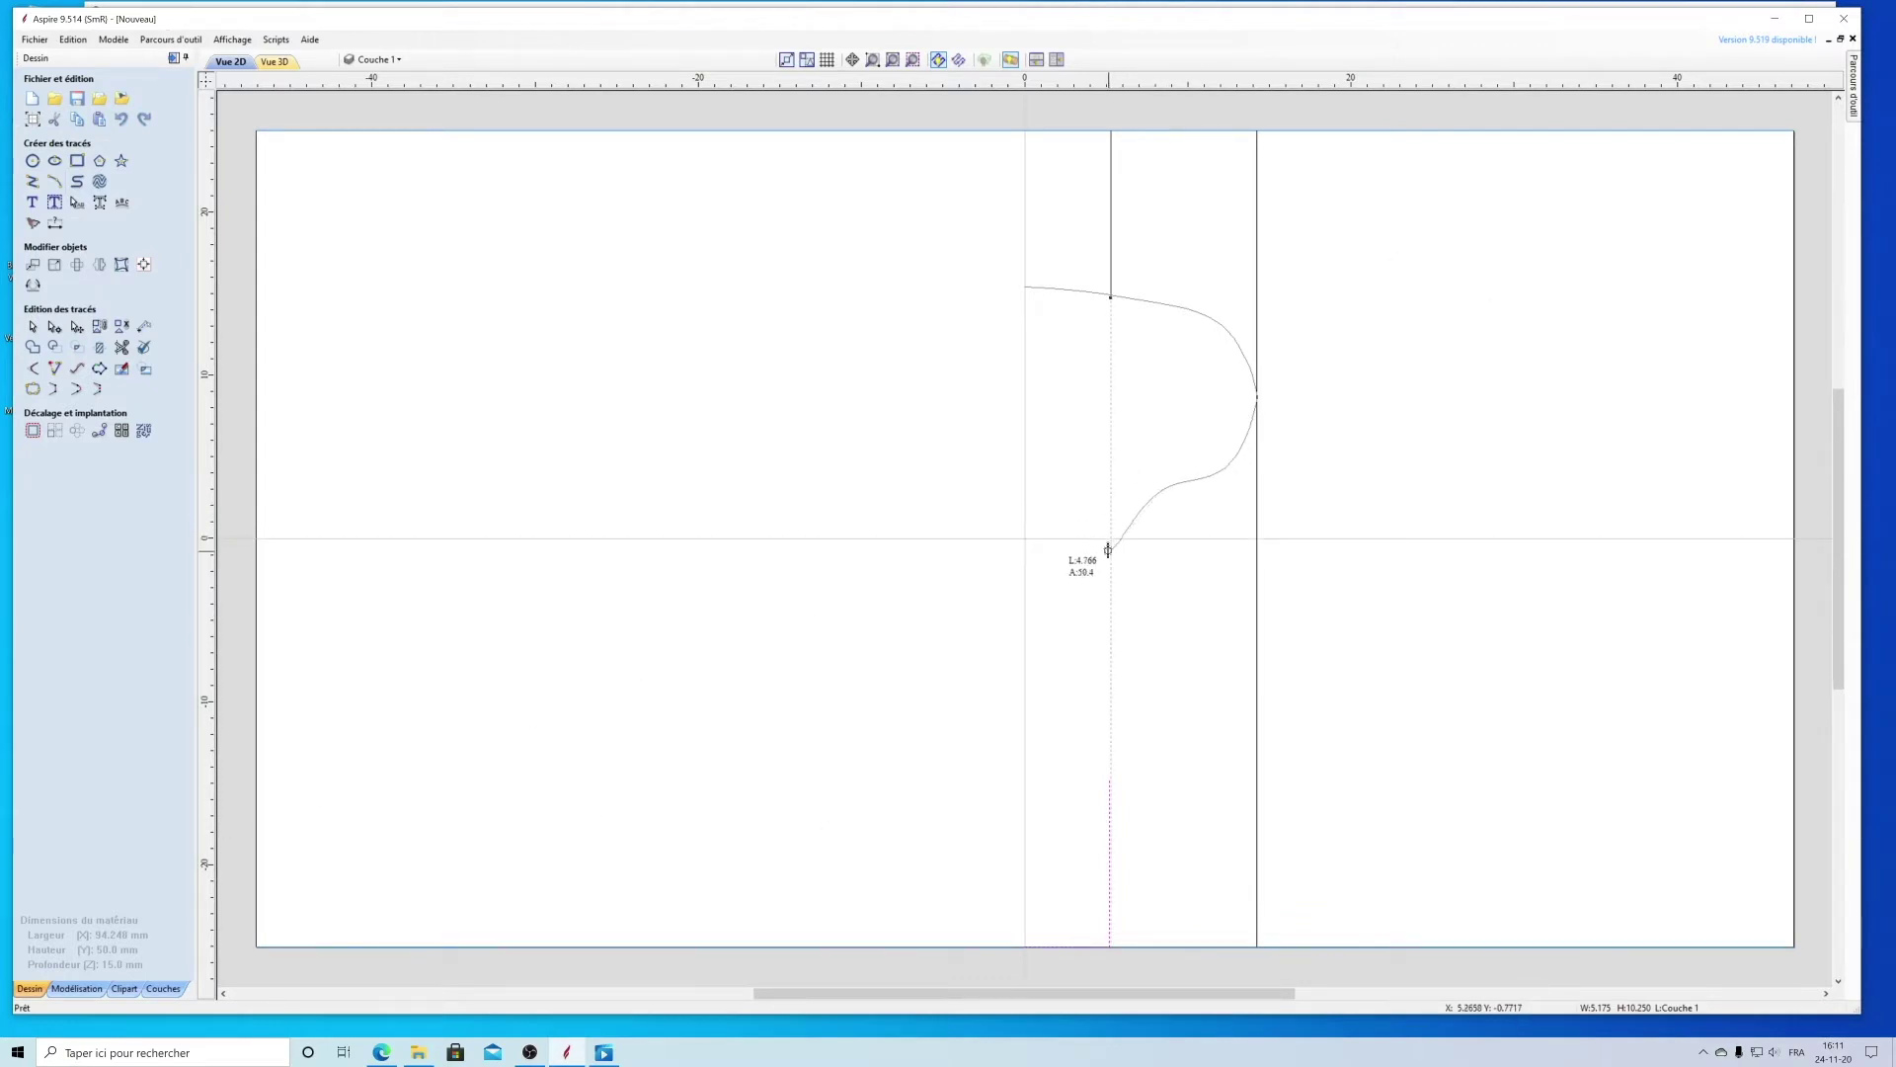
left_click(1110, 645)
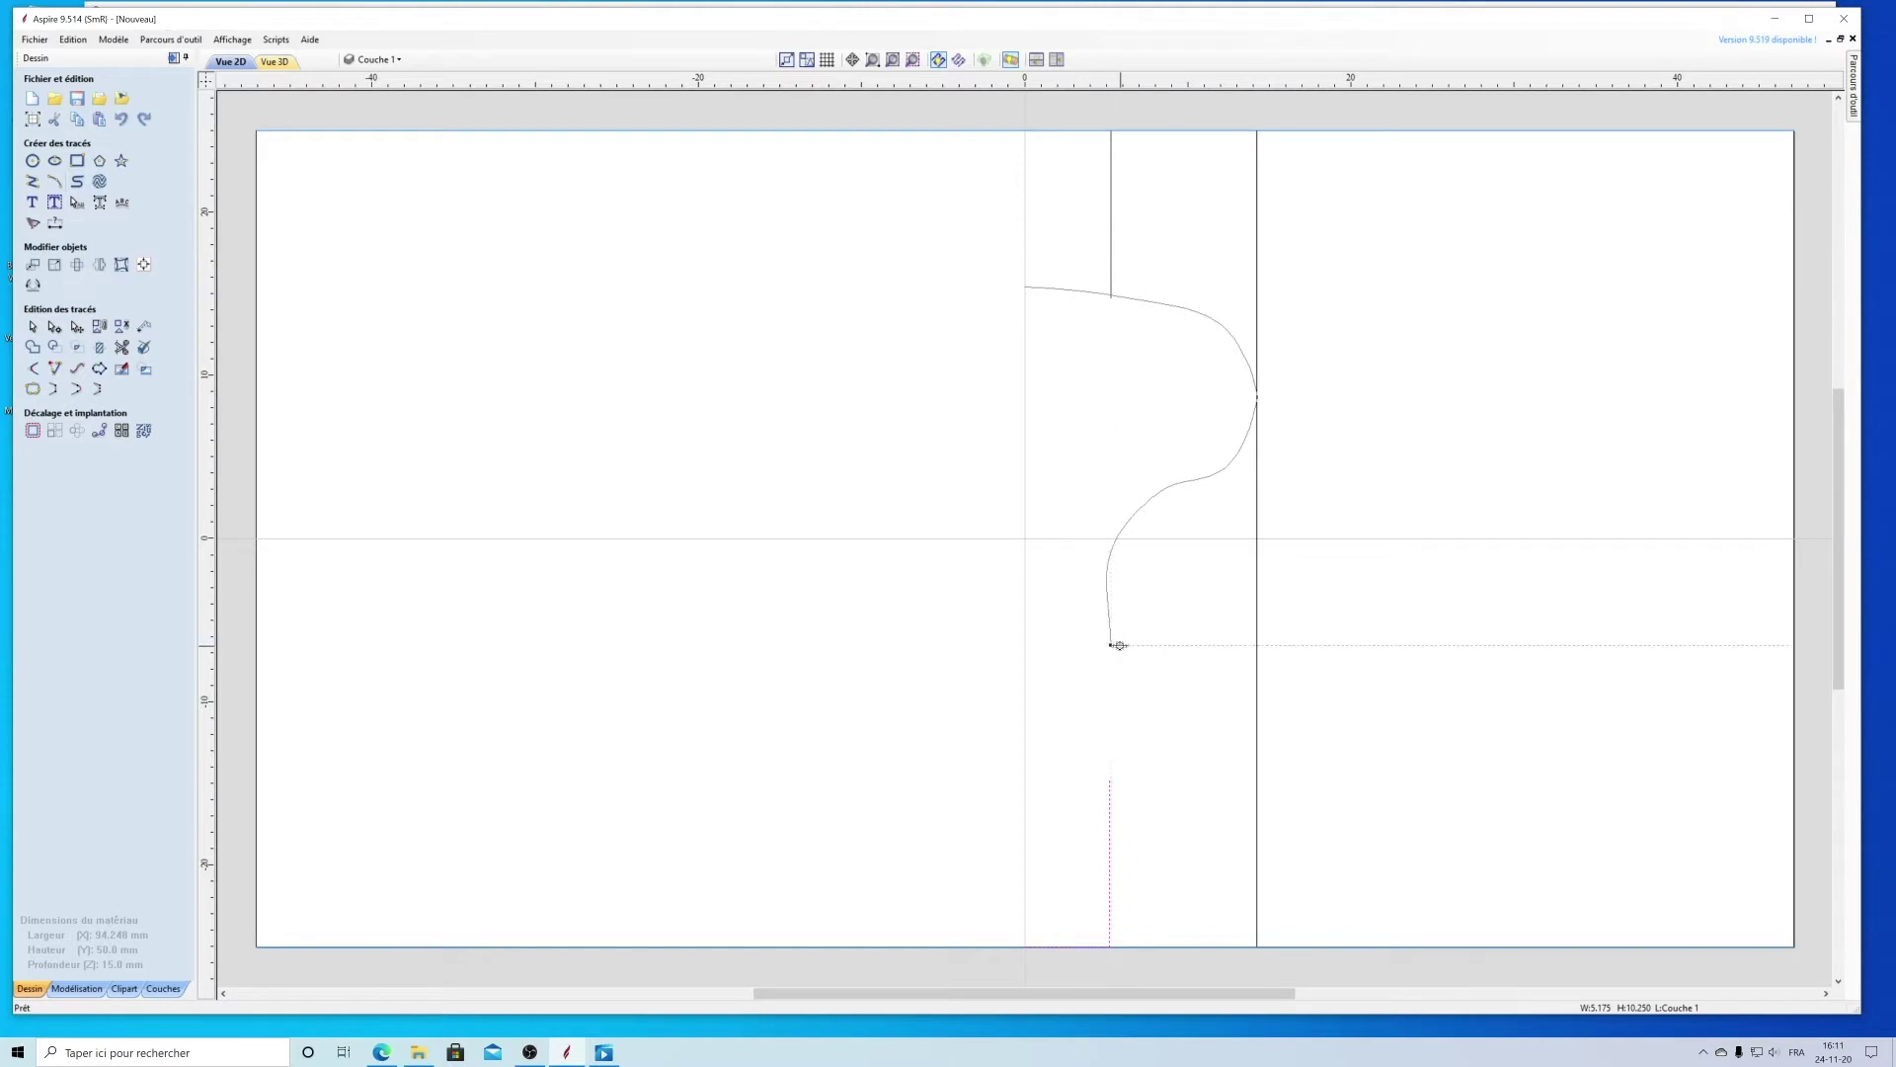
left_click(1151, 699)
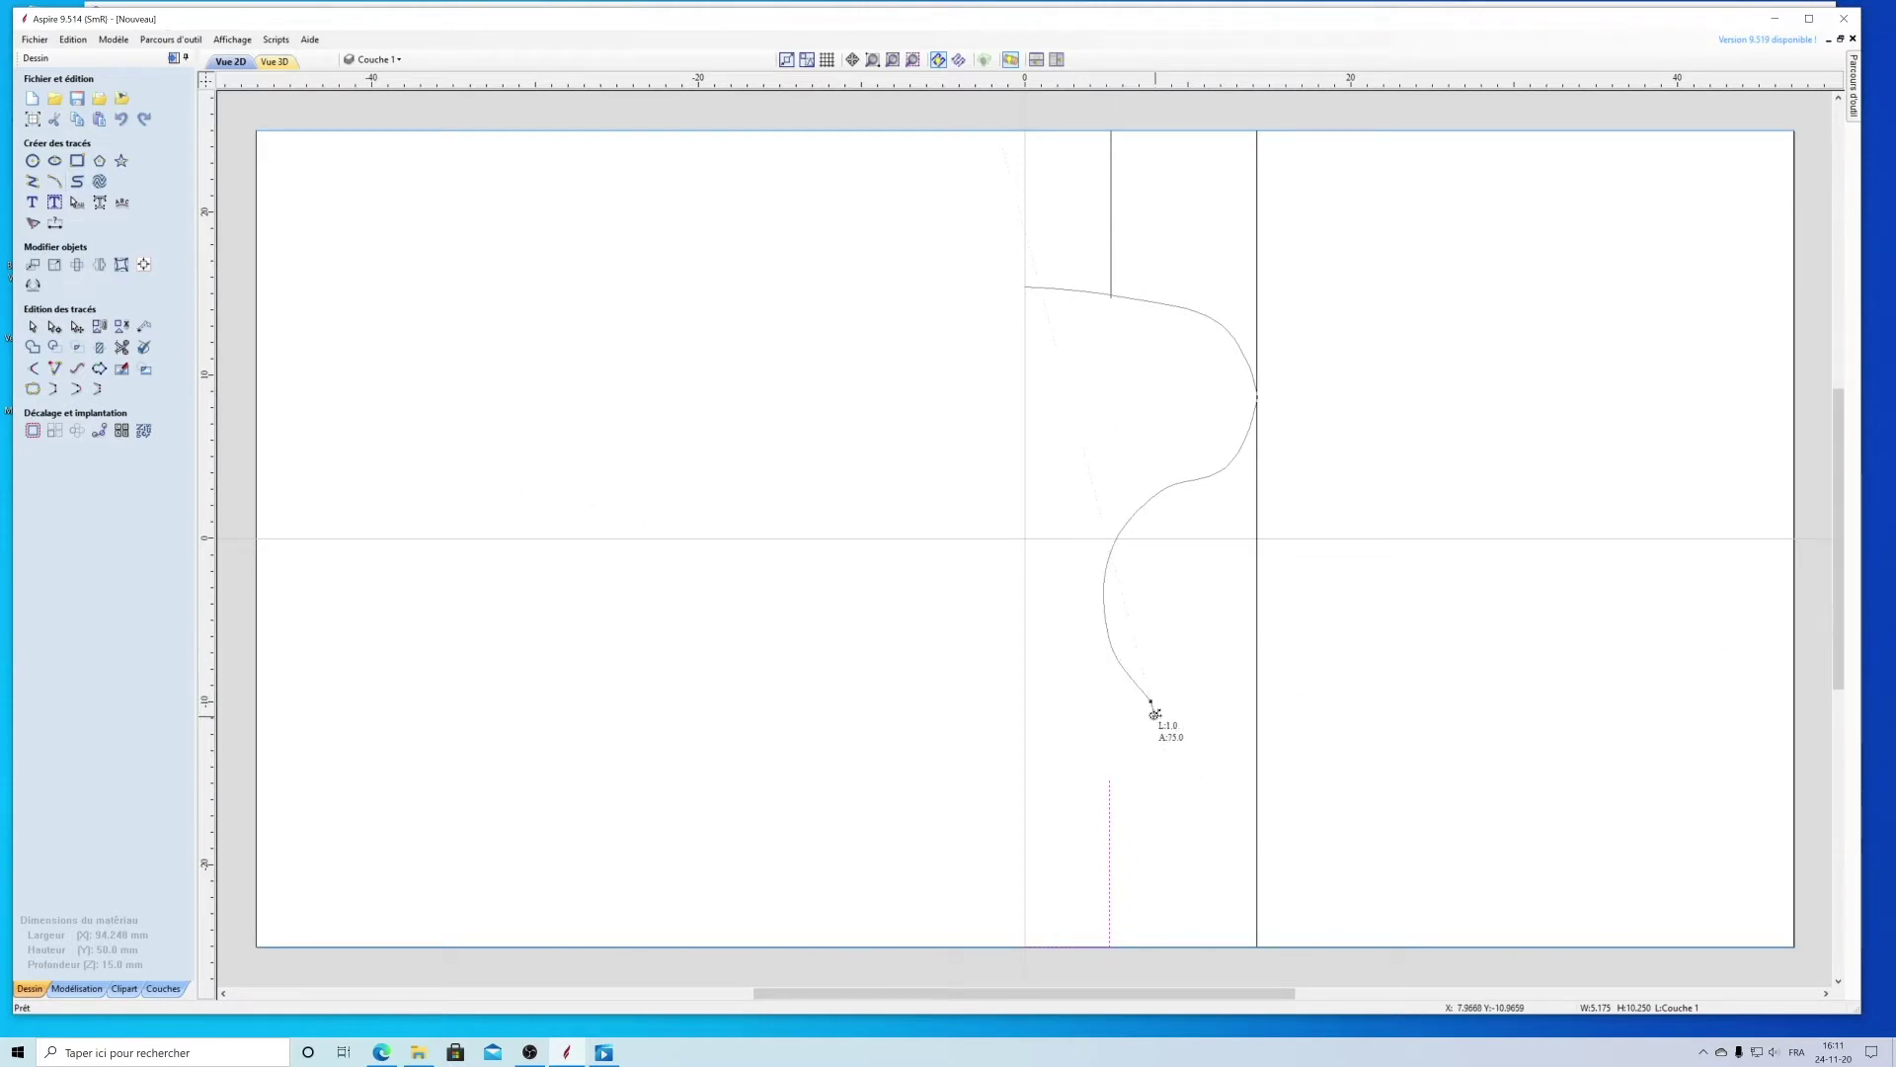
left_click(1183, 781)
left_click(1109, 785)
key("Escape")
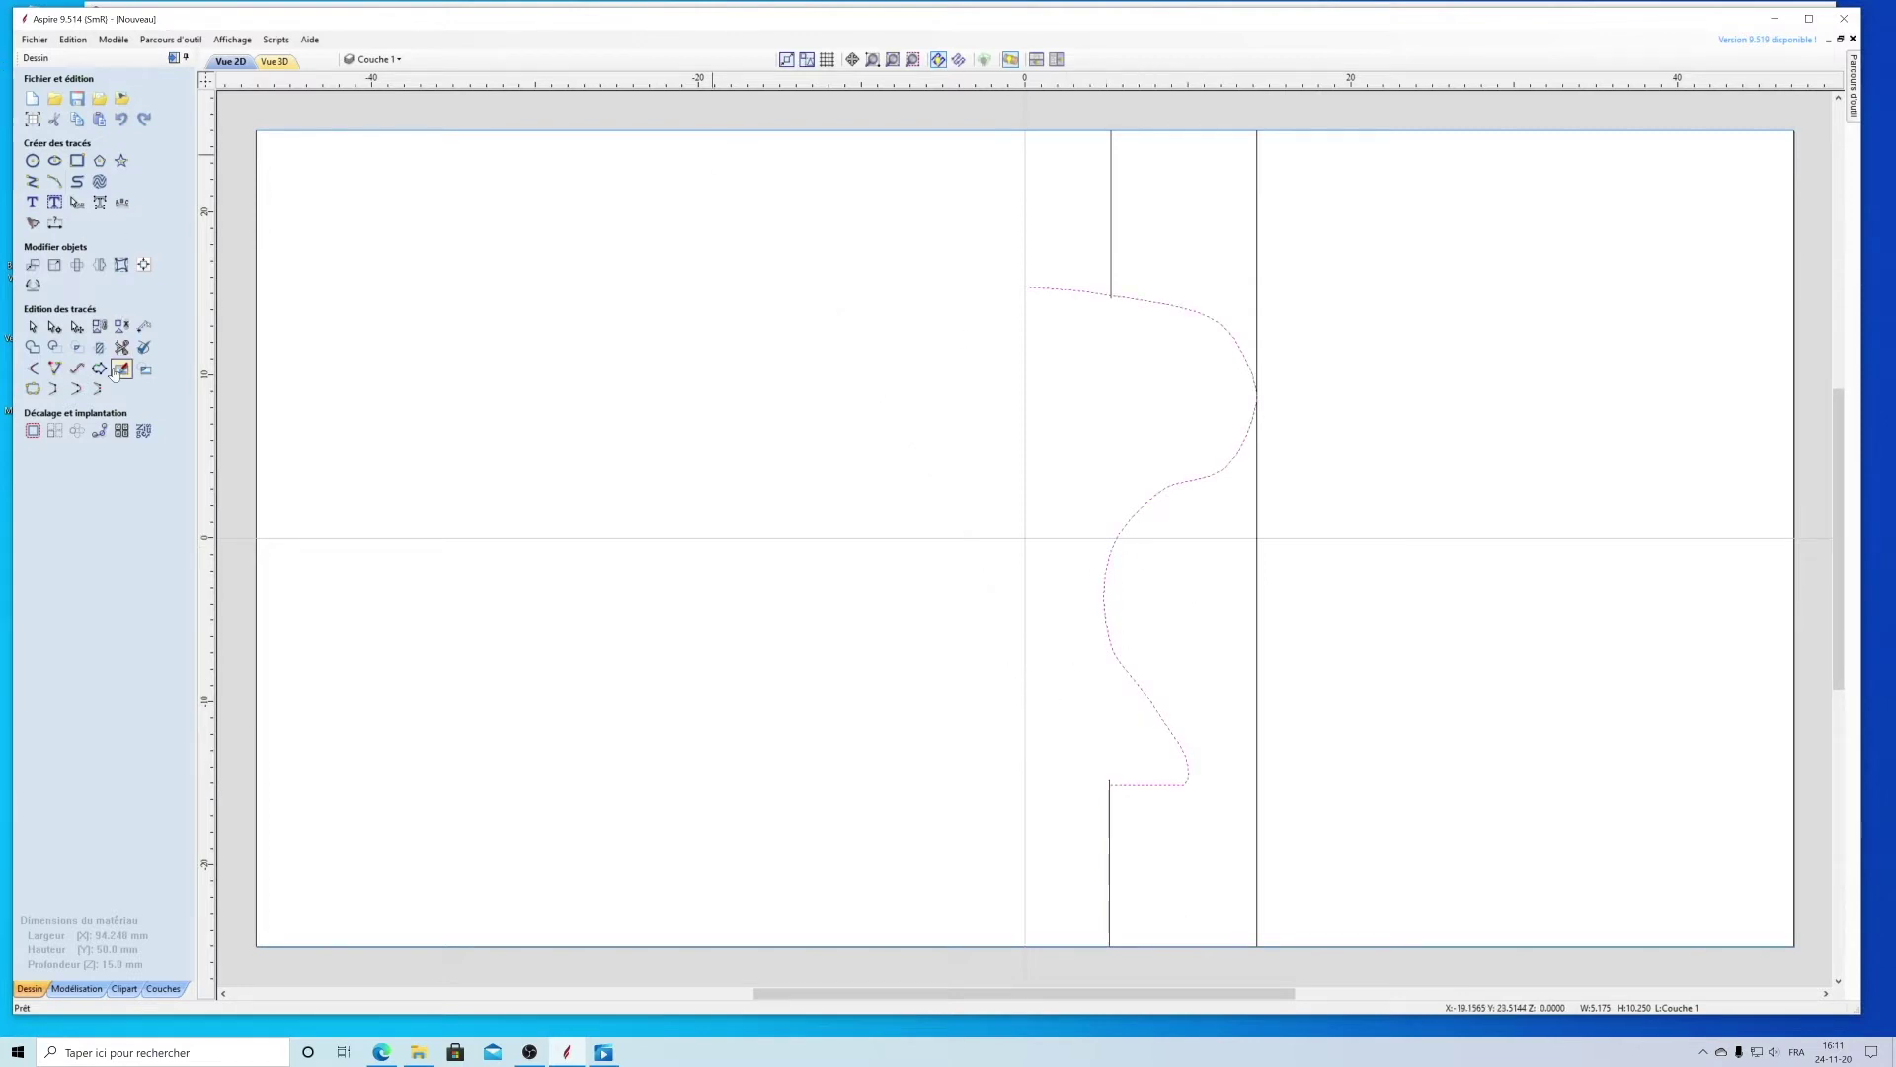
Step: Edit the curve's nodes, raising the one near the crown slightly and shifting the one beneath the bulge slightly up and inward
left_click(54, 326)
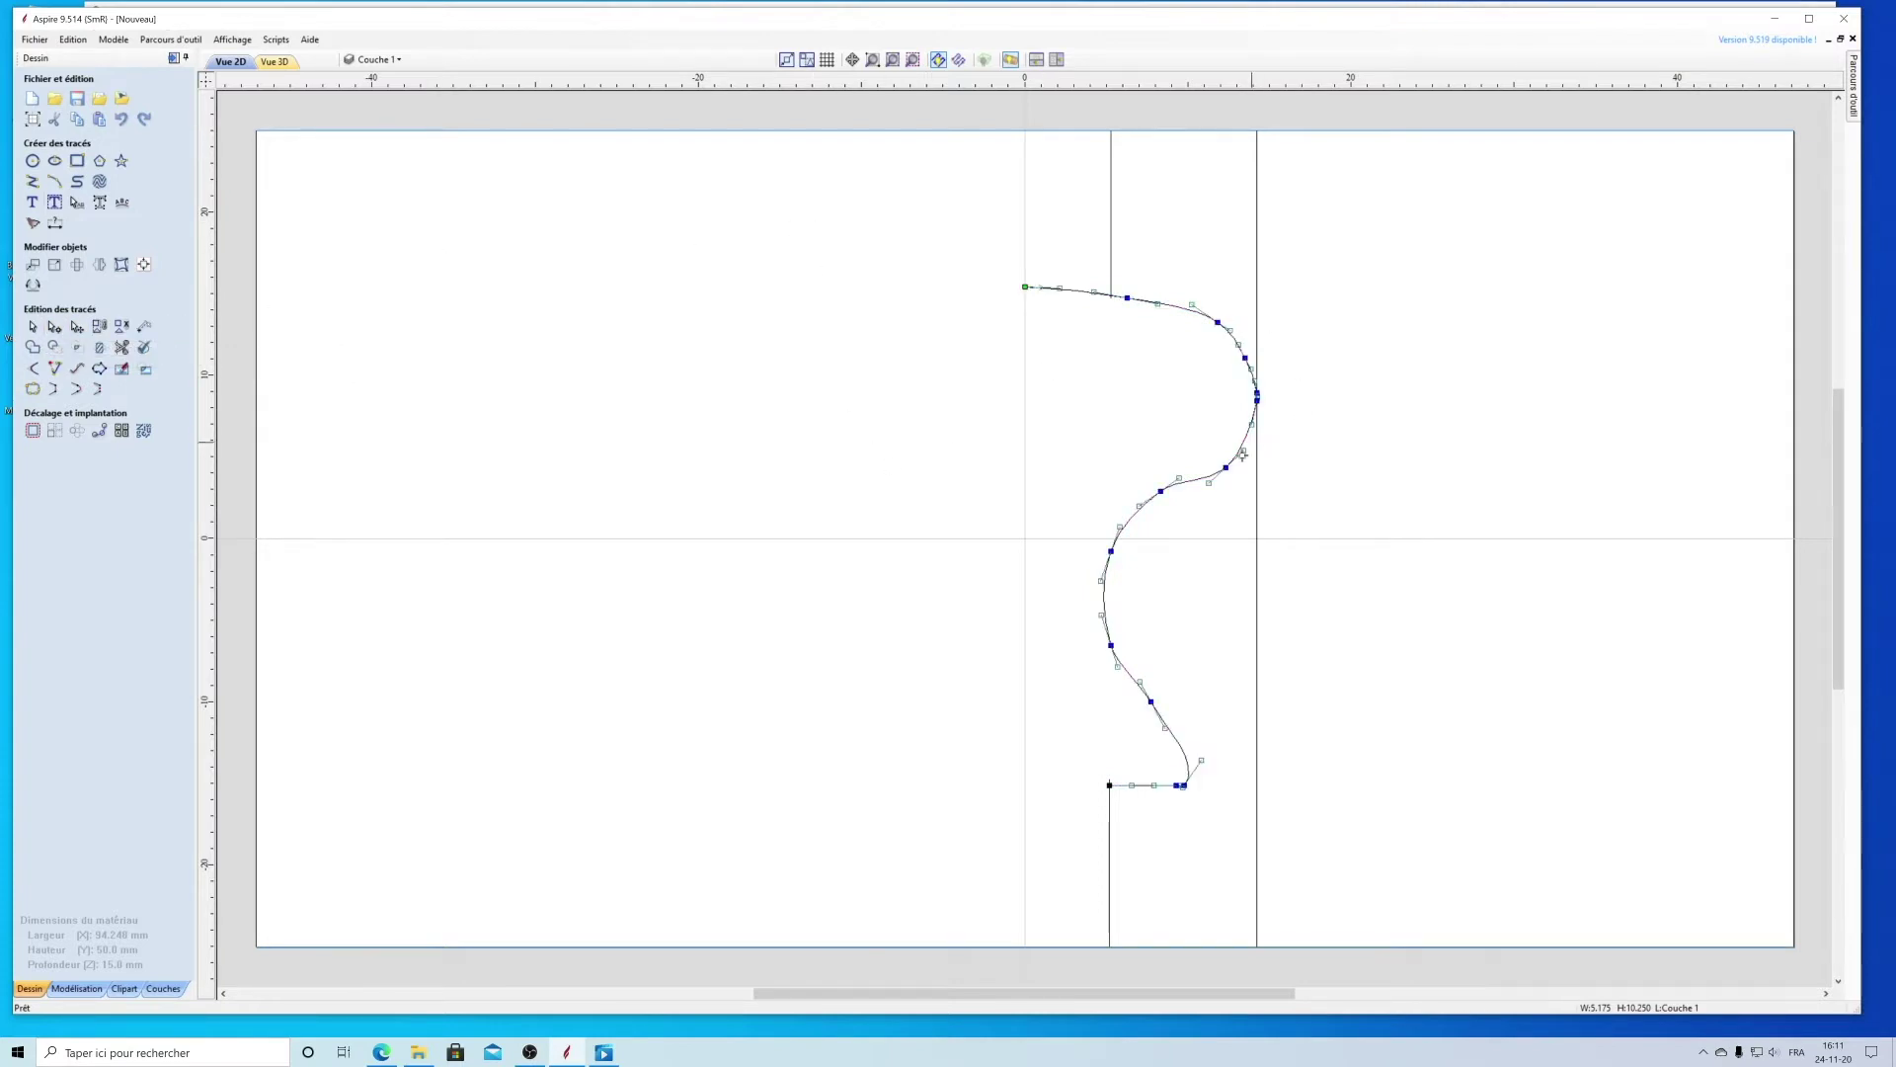
scroll(1246, 464, "down", 2)
scroll(1250, 469, "up", 5)
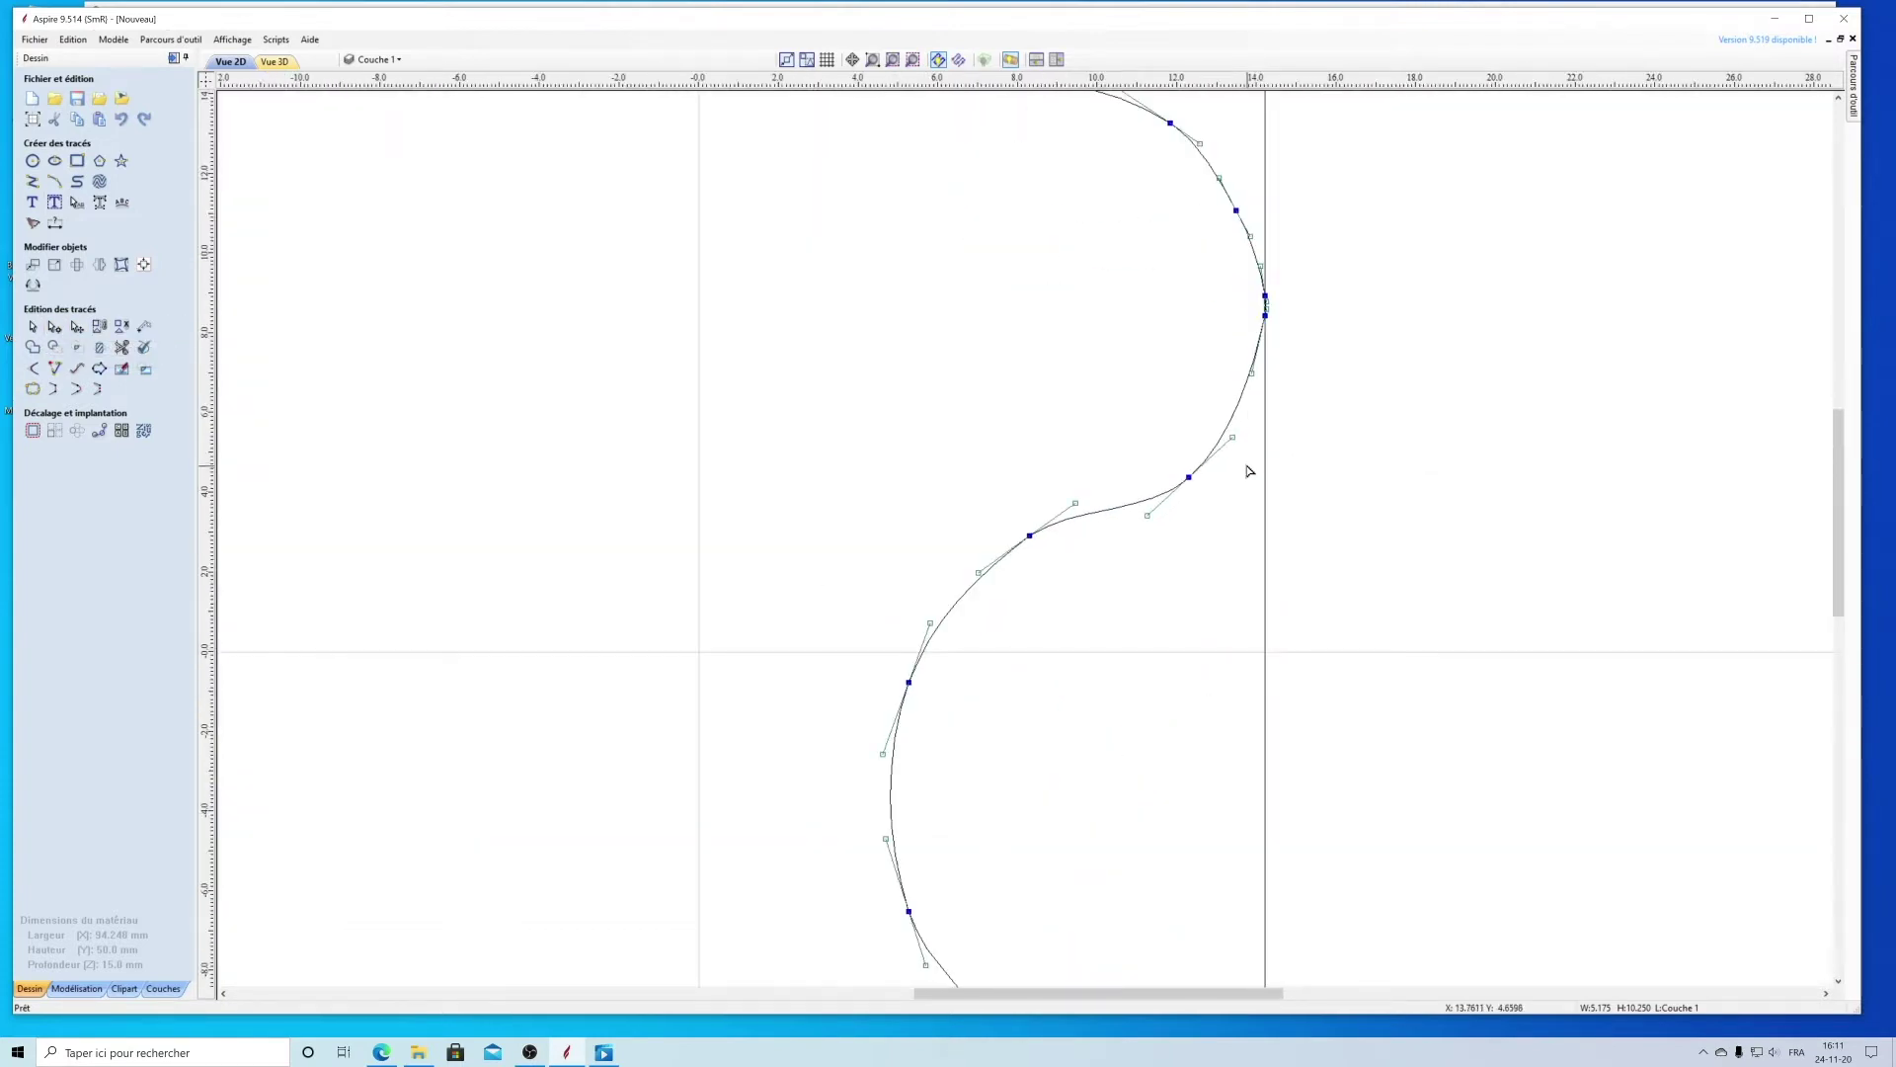
scroll(1249, 471, "down", 1)
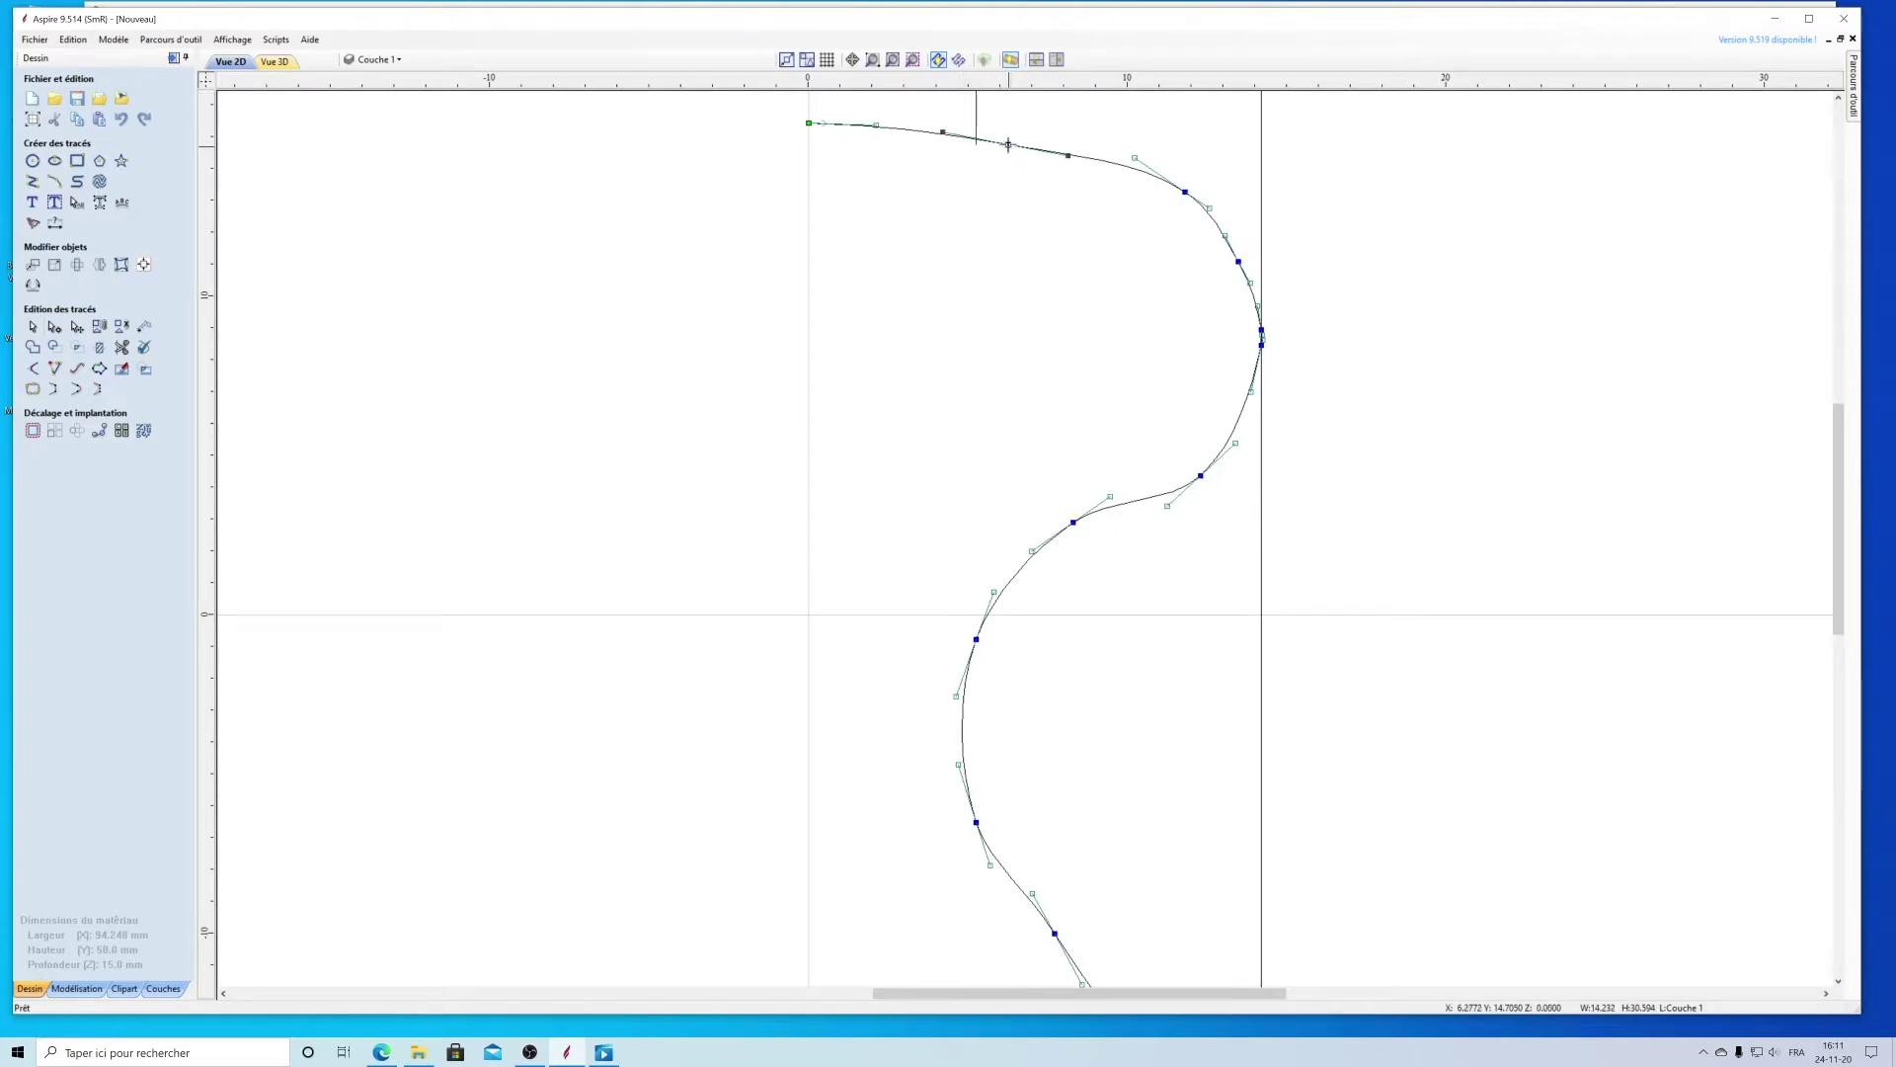
left_click_drag(1009, 145, 1010, 136)
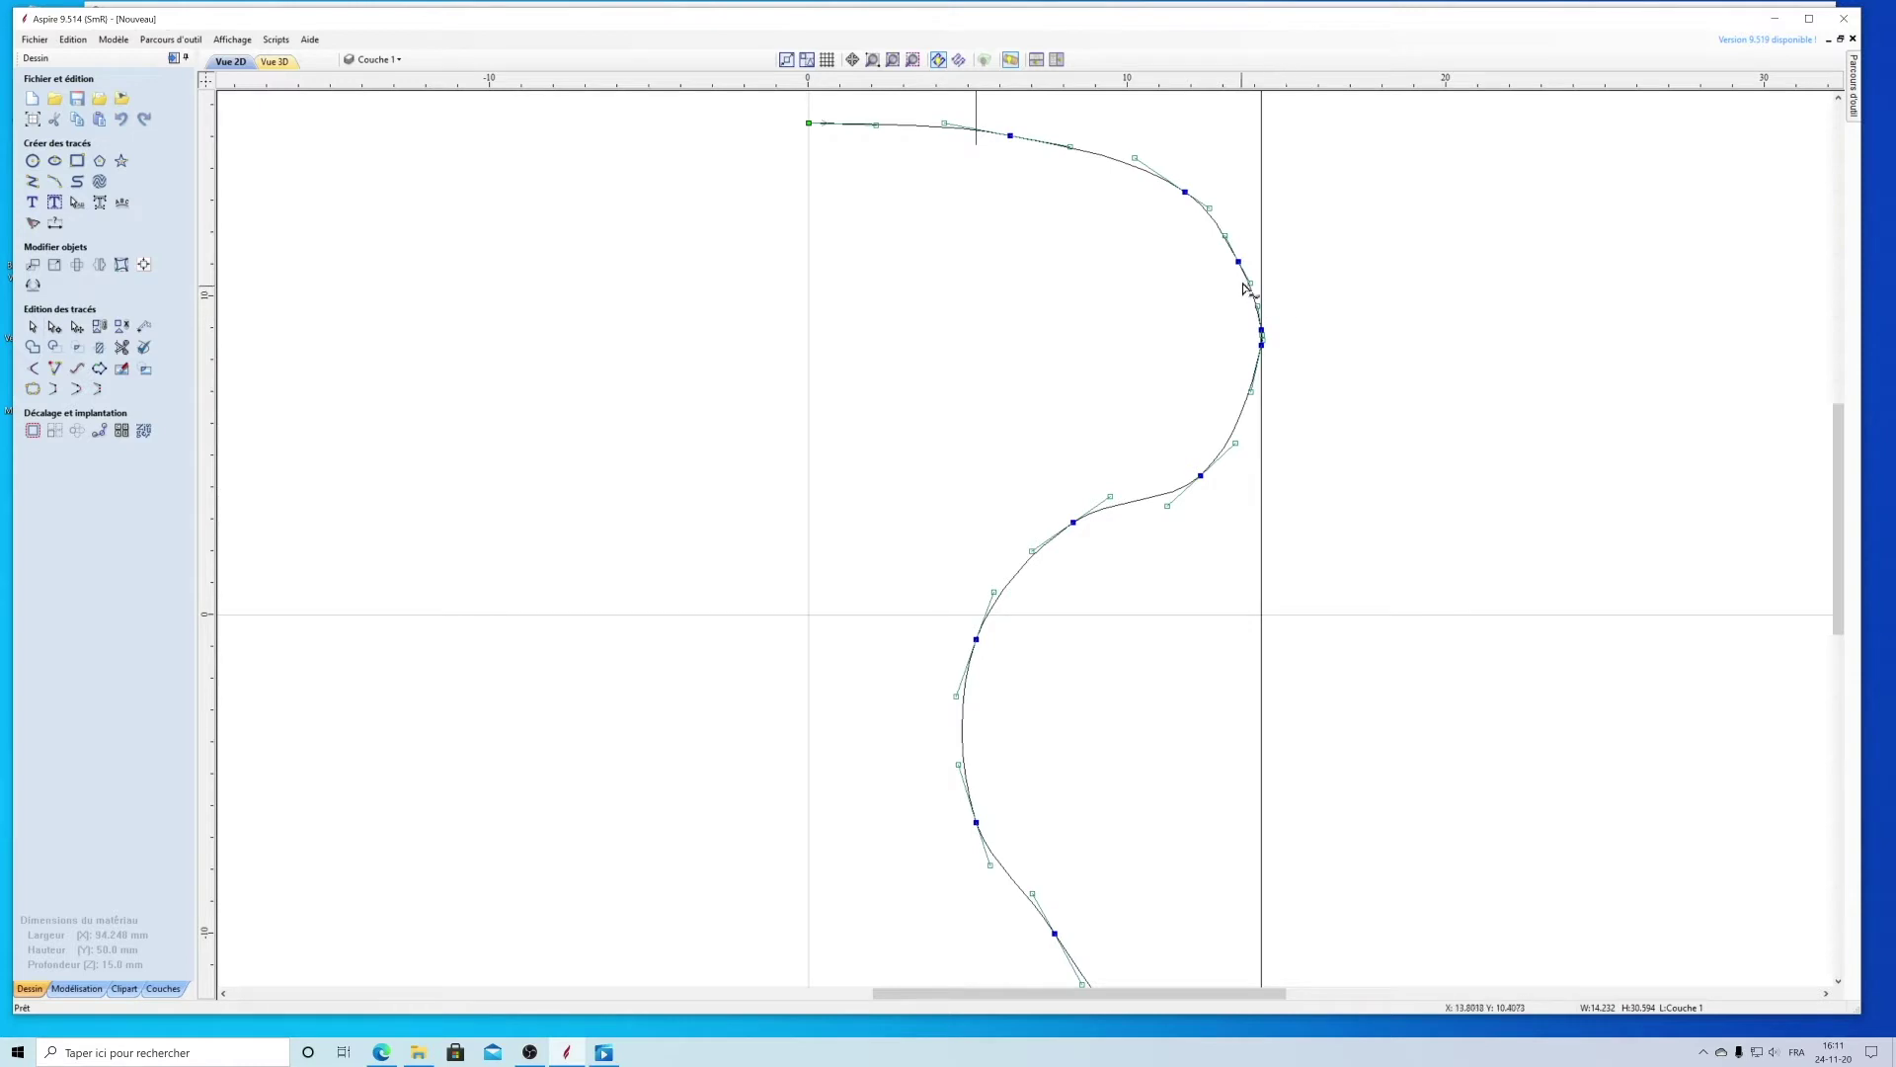
left_click_drag(1251, 283, 1254, 286)
left_click(1197, 476)
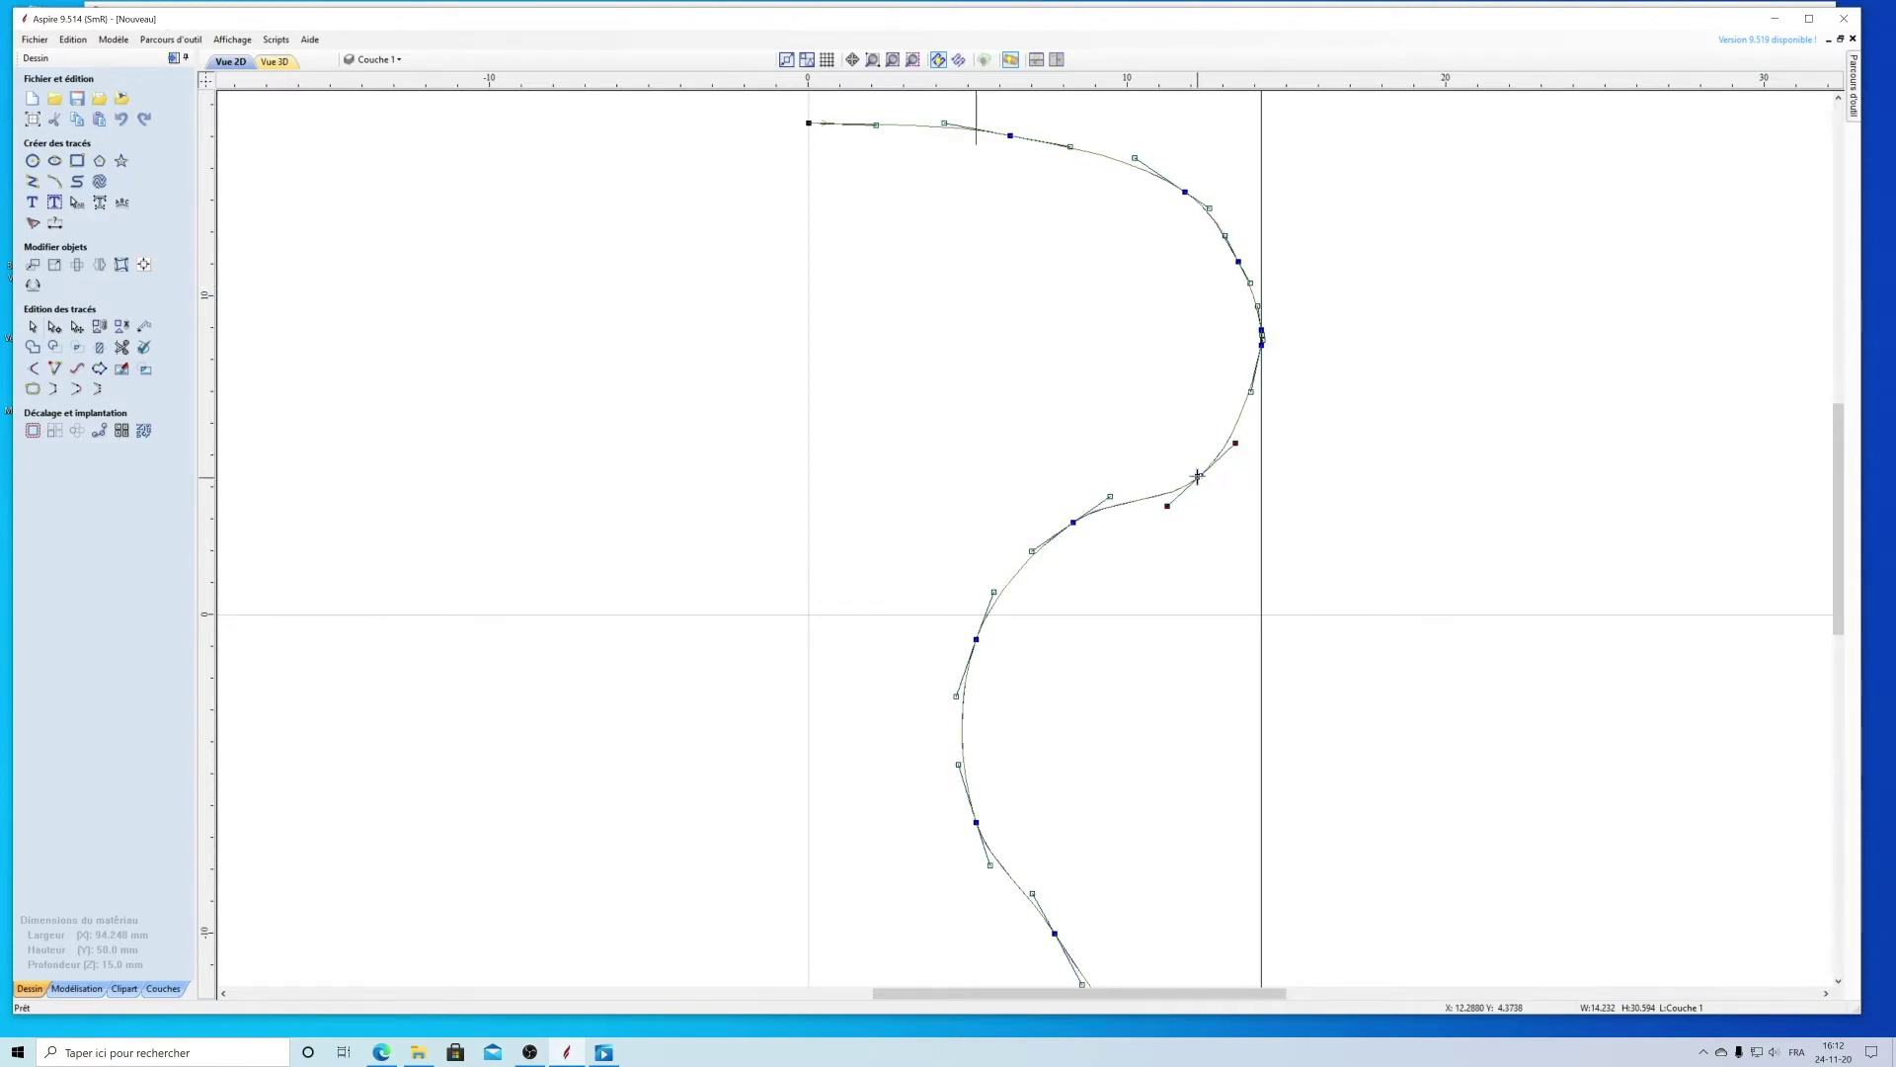
left_click_drag(1196, 475, 1195, 468)
left_click(1004, 578)
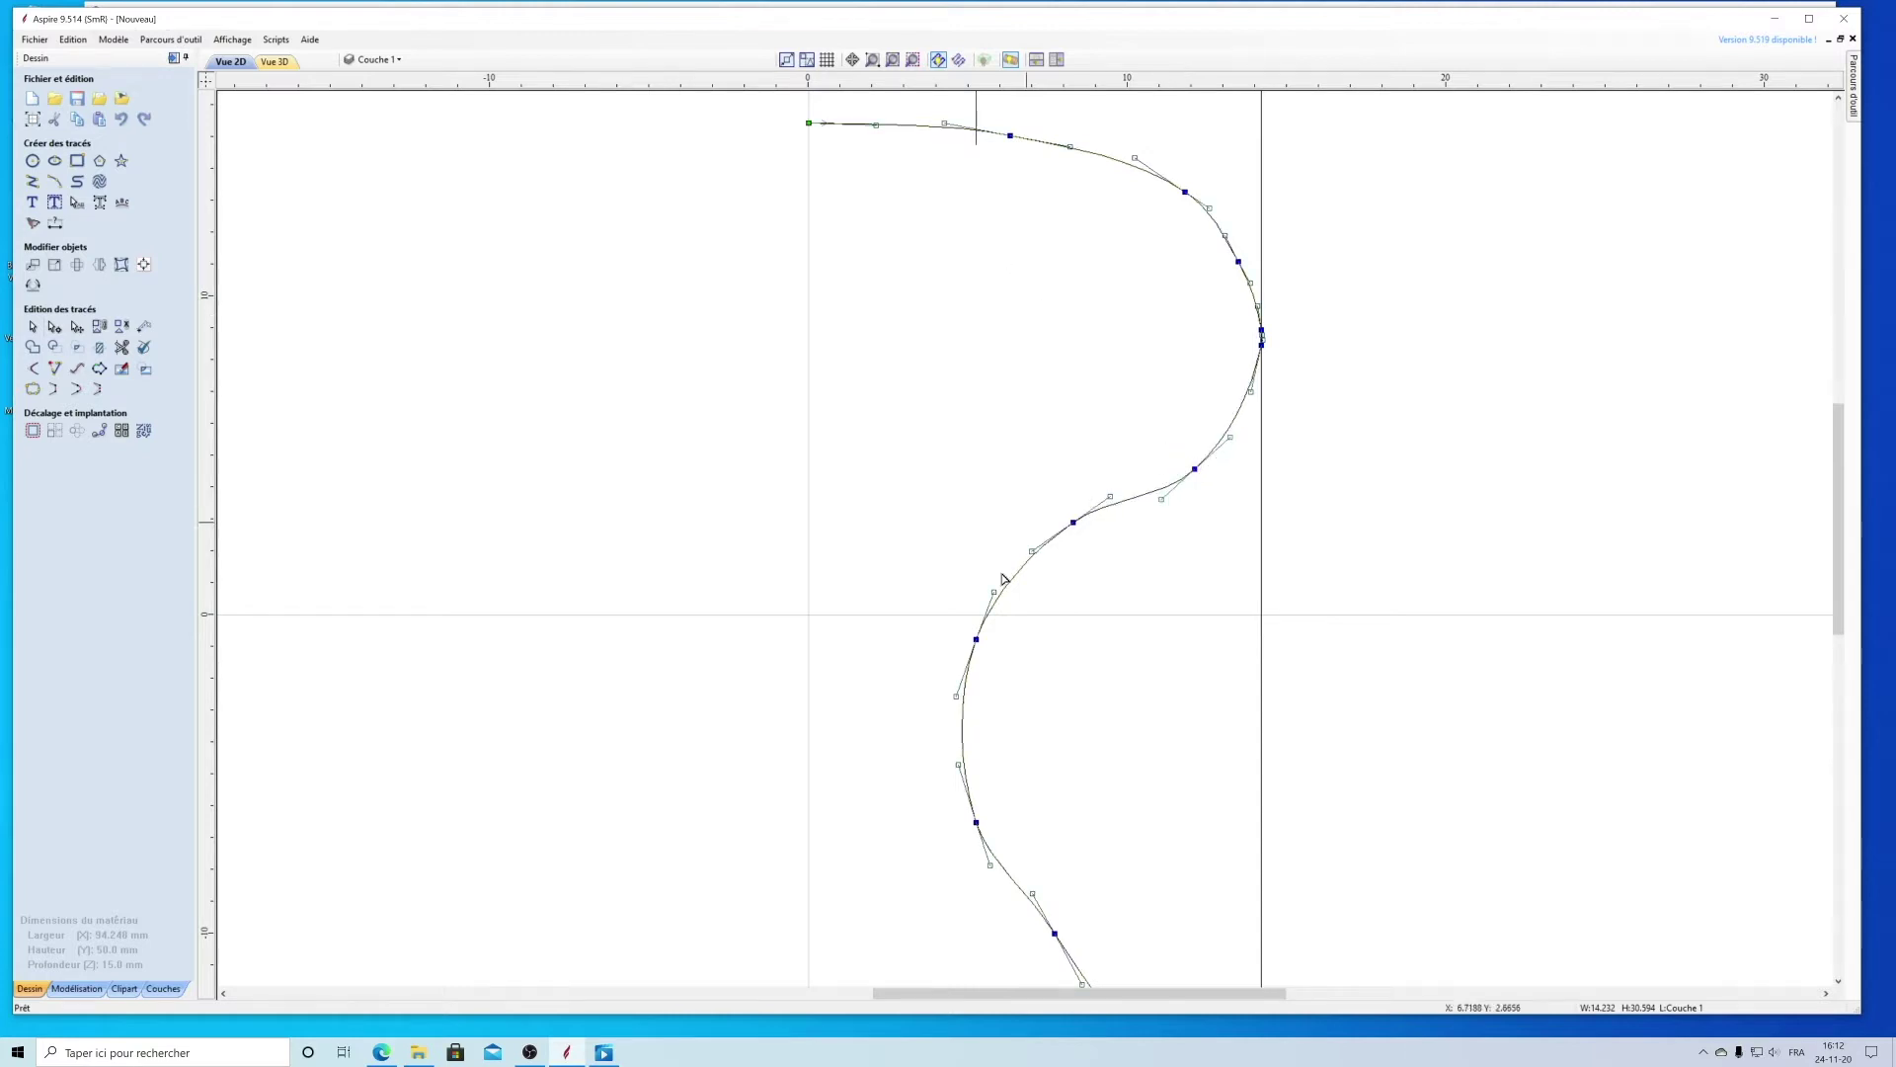
Step: Select the profile curve together with both L-shaped polylines and move them outside the material, beside its left edge
scroll(1047, 822, "down", 4)
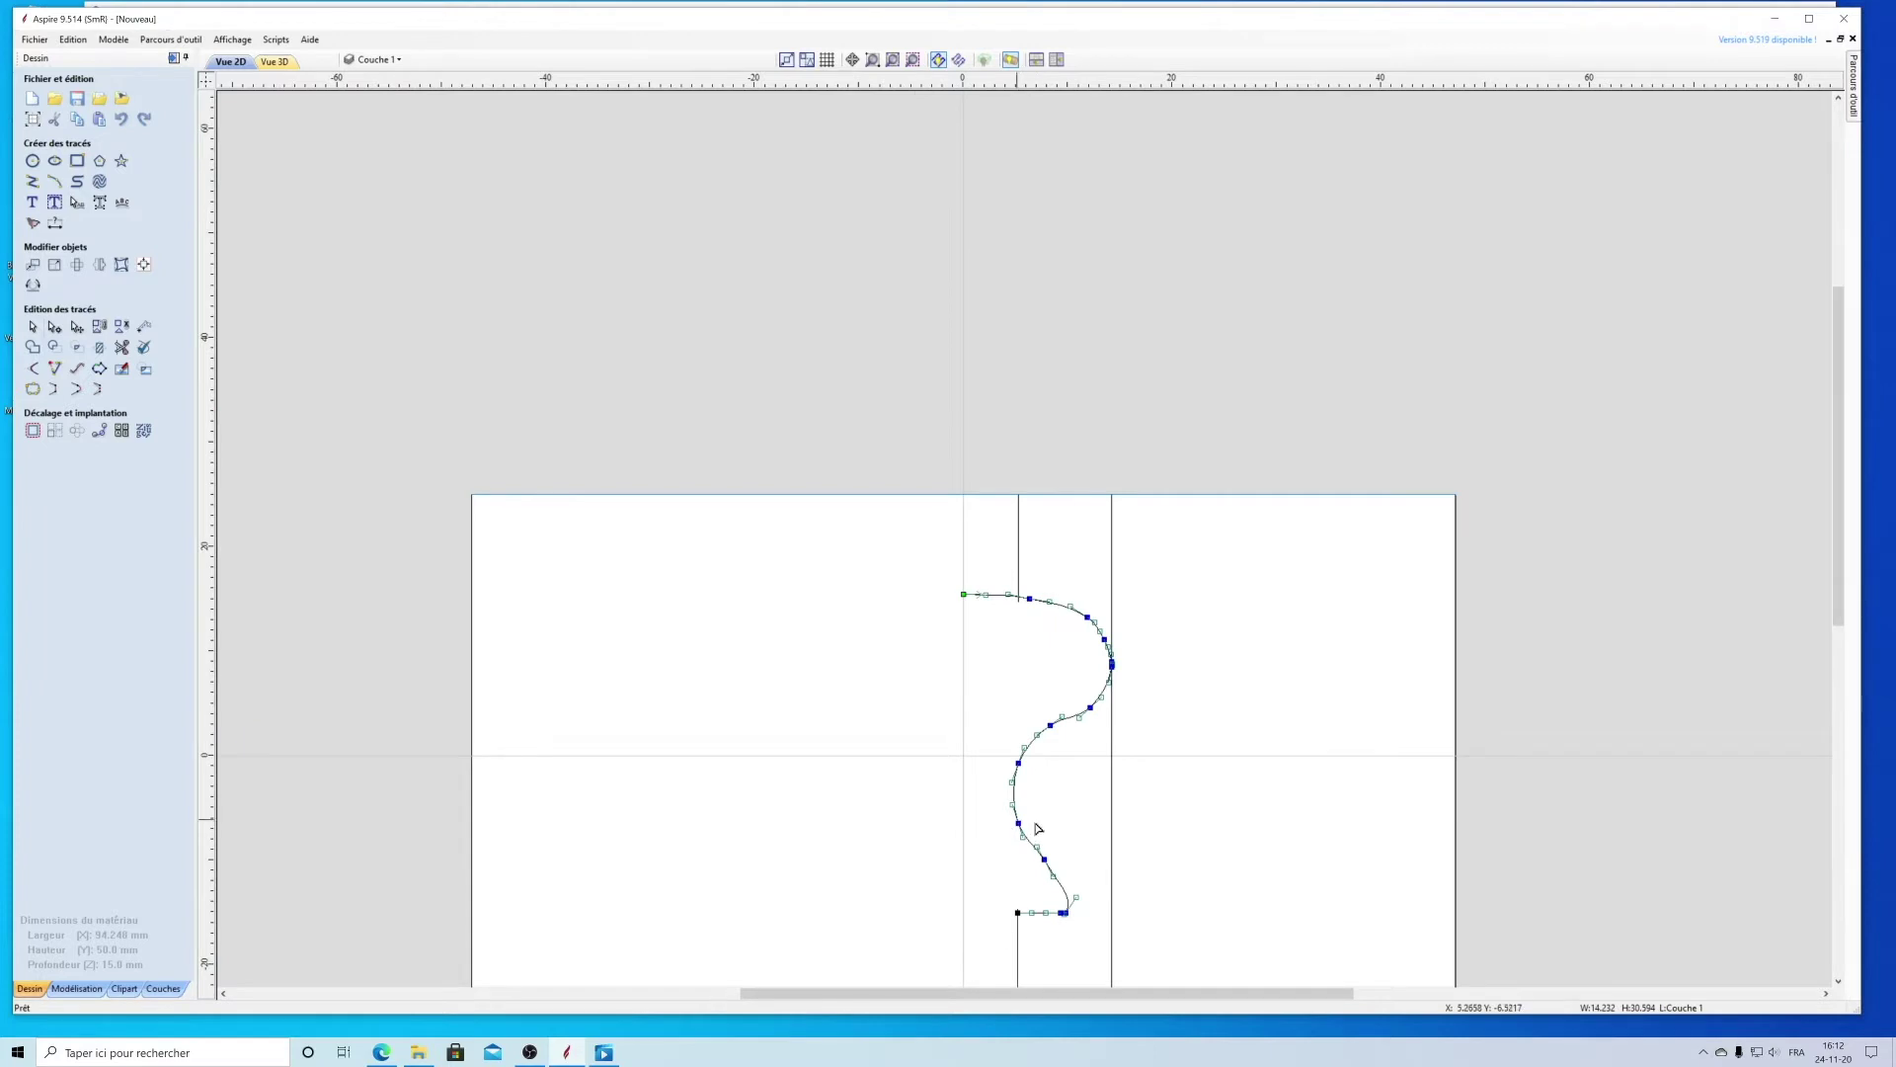
scroll(1037, 836, "down", 1)
scroll(1030, 827, "up", 2)
scroll(1033, 805, "down", 2)
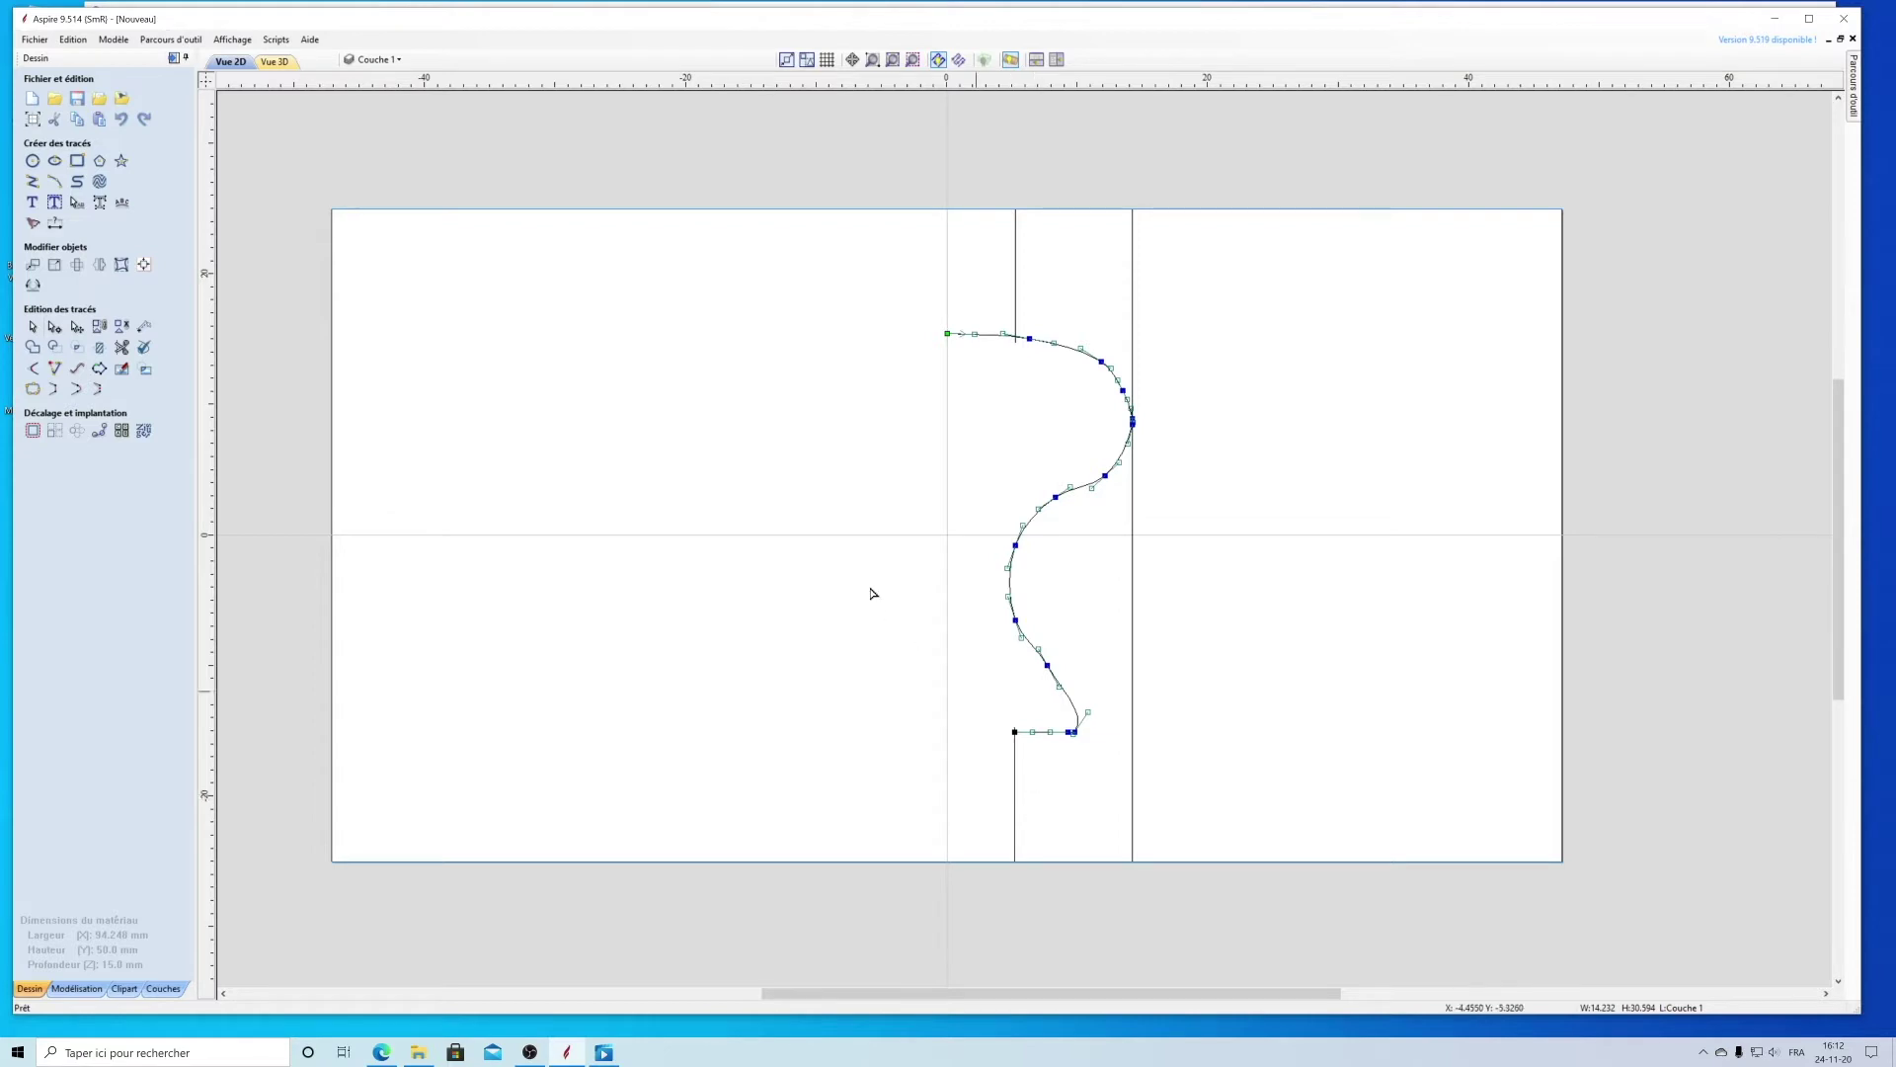
left_click(33, 326)
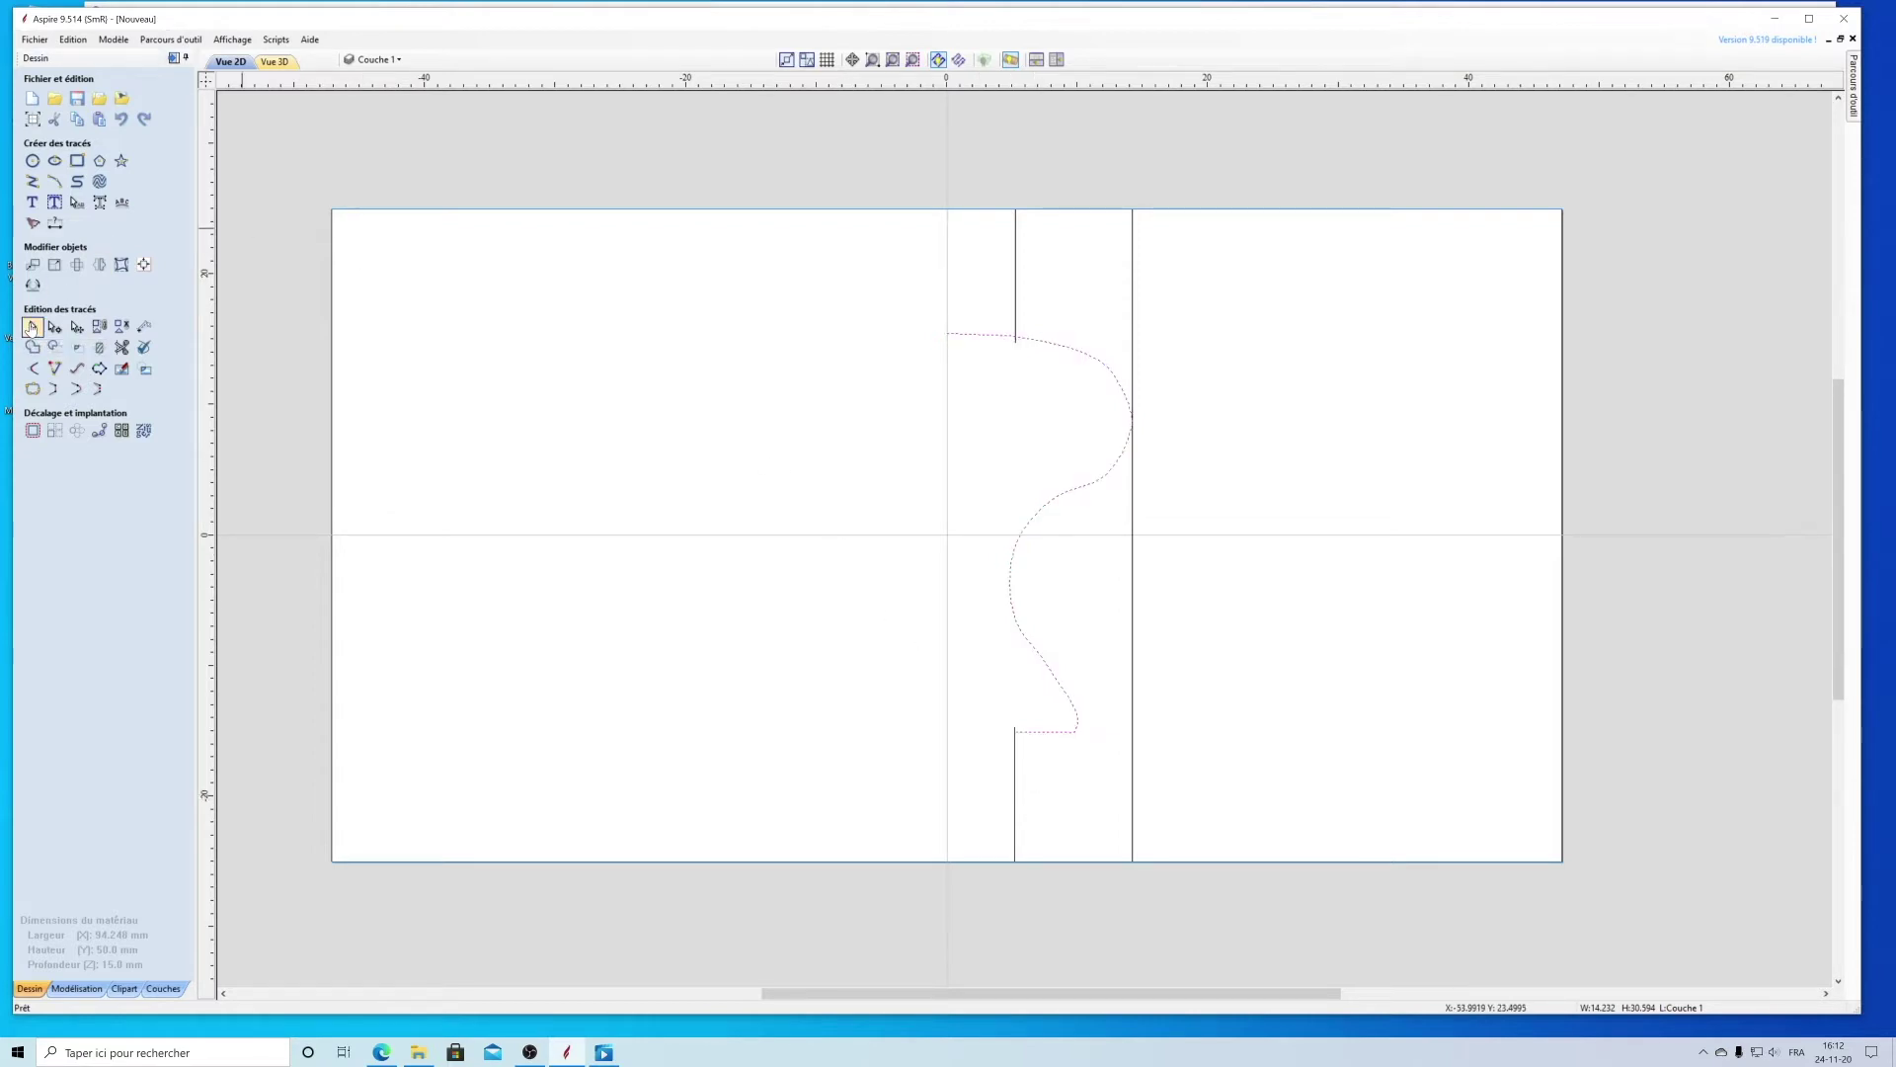
left_click(1016, 300, "shift")
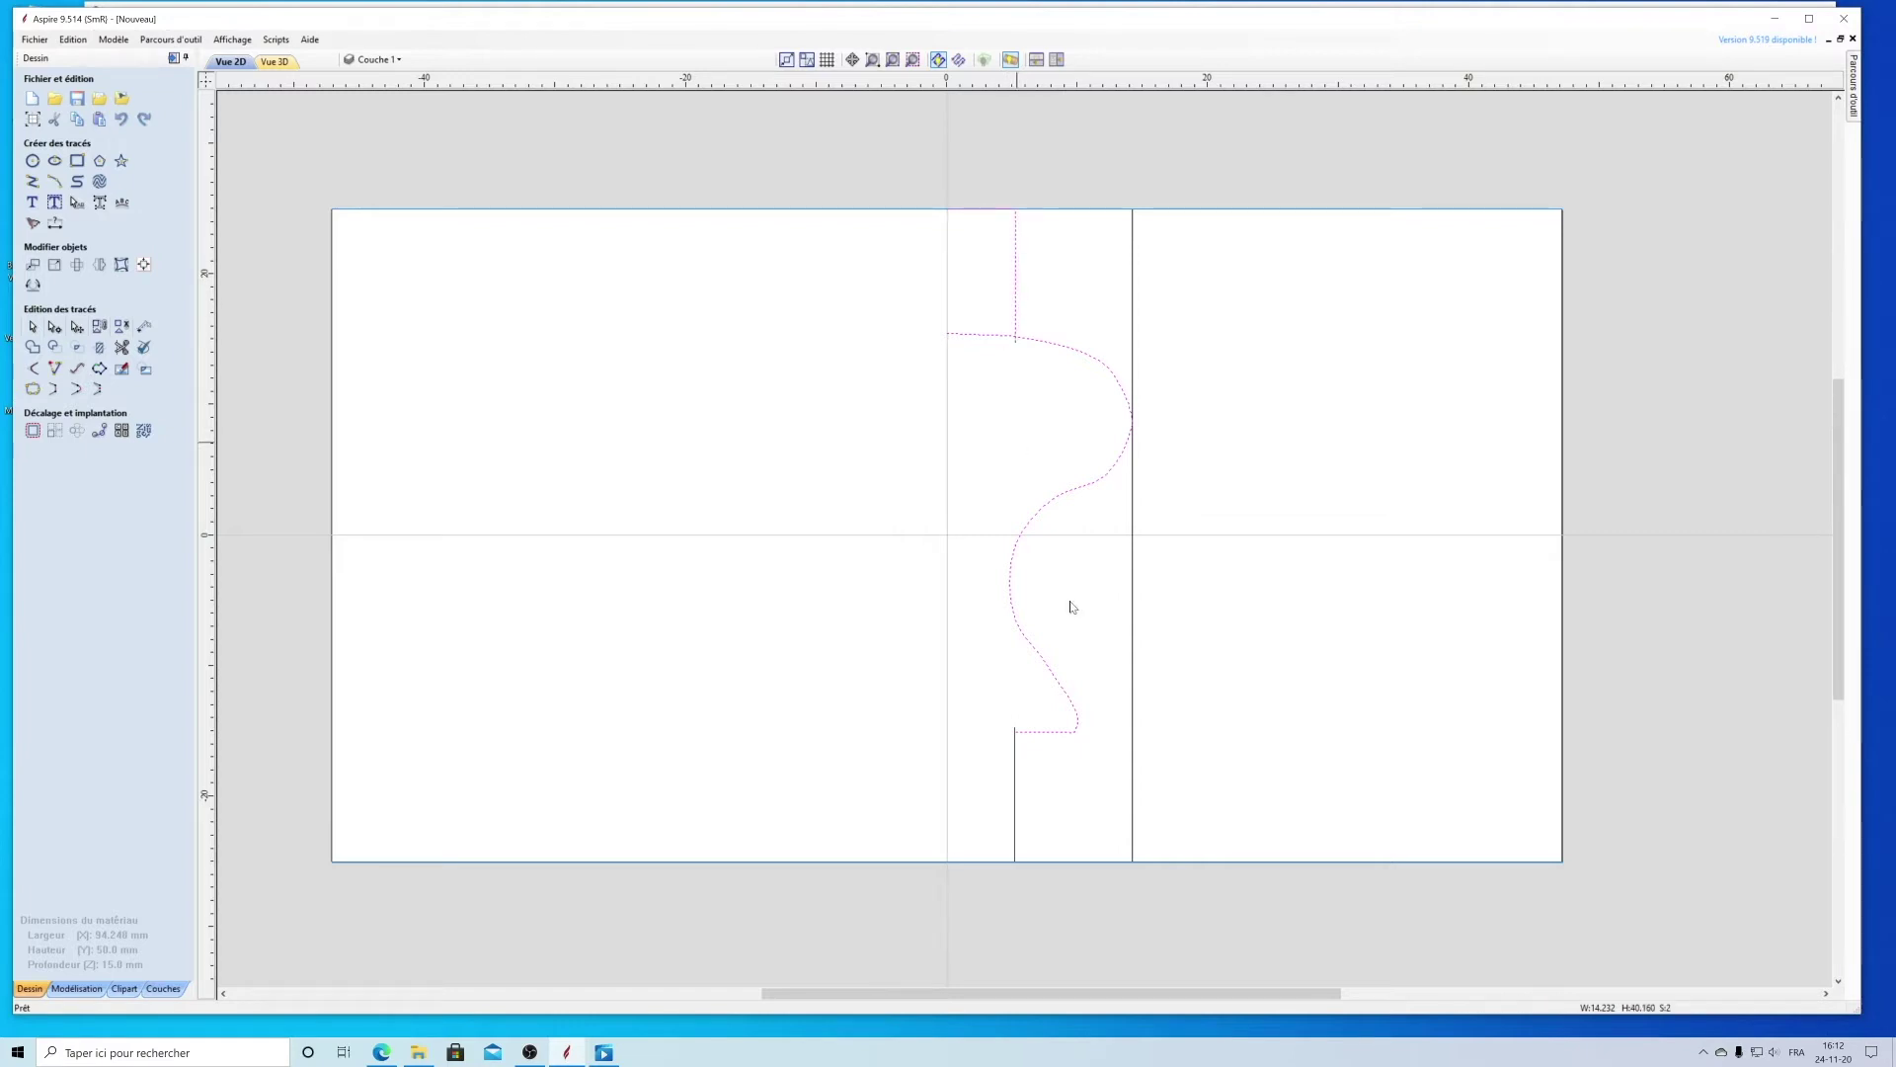
left_click(1016, 802, "shift")
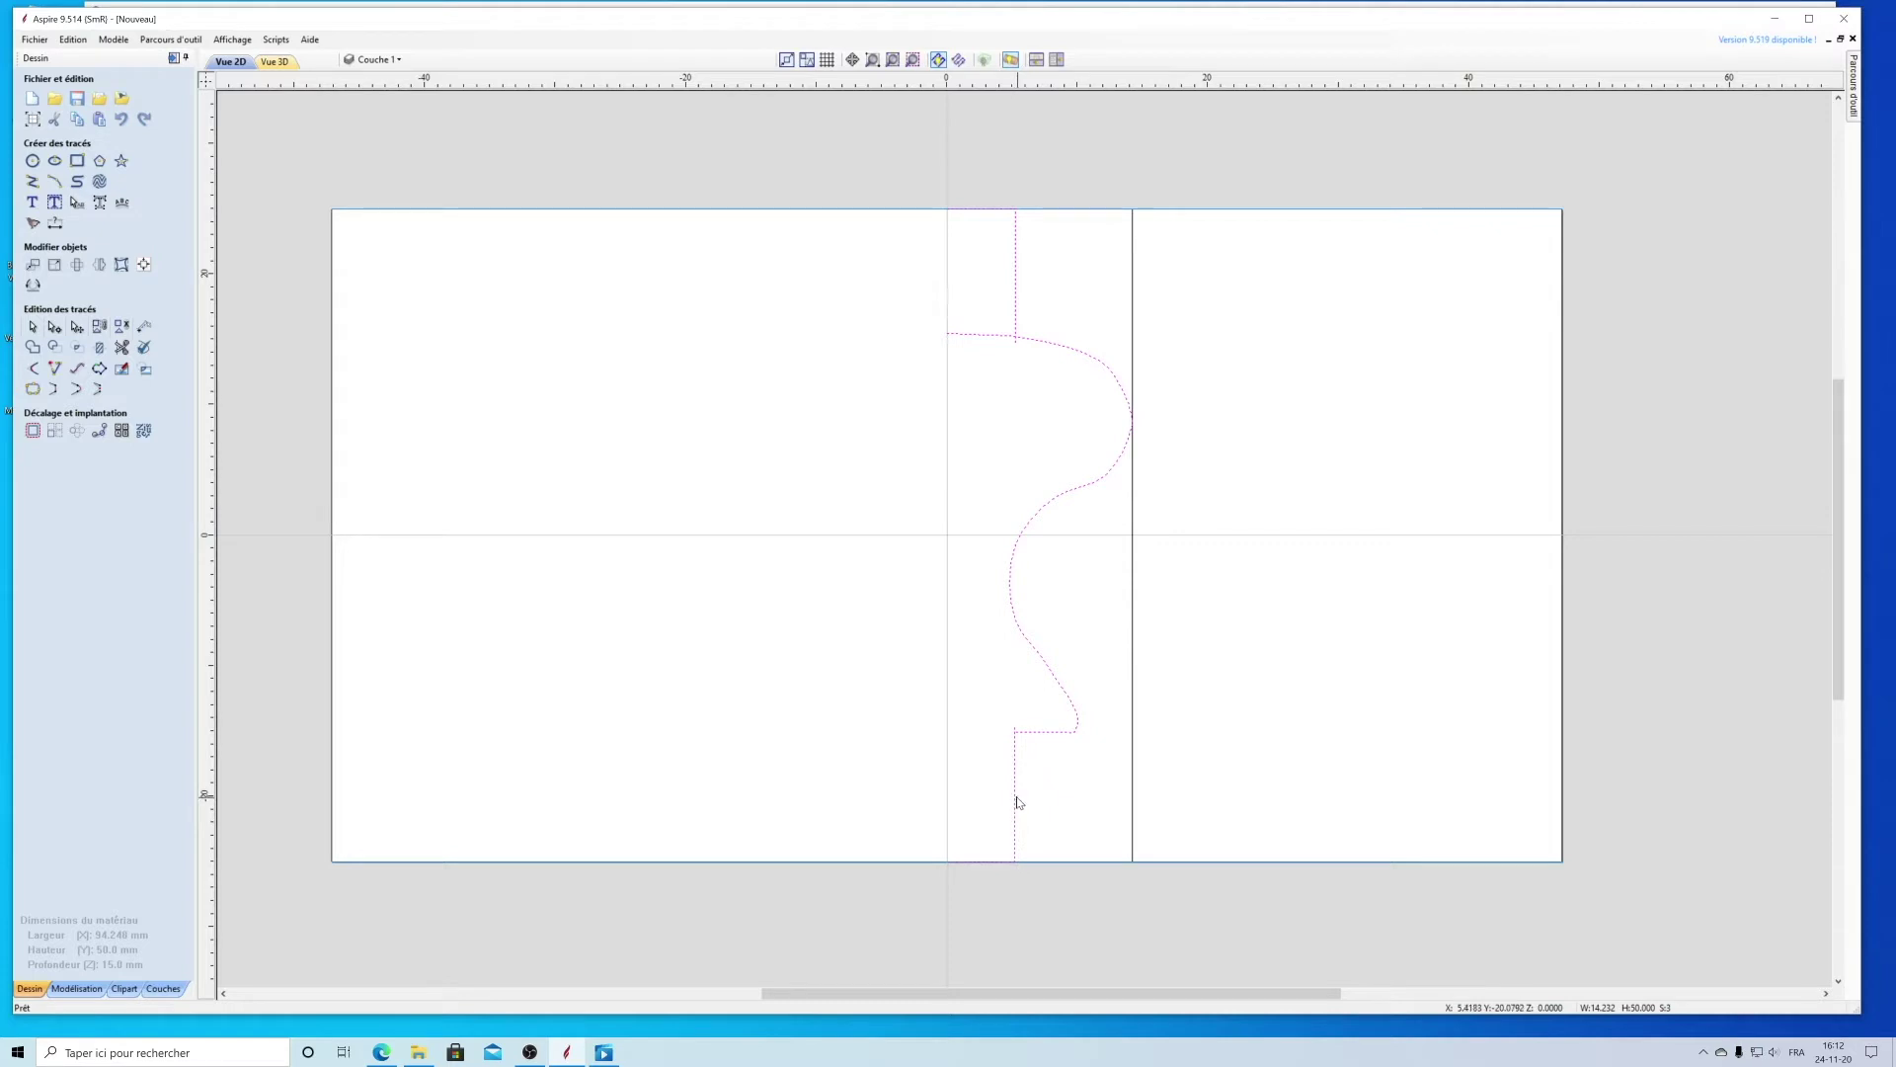
scroll(1024, 605, "down", 2)
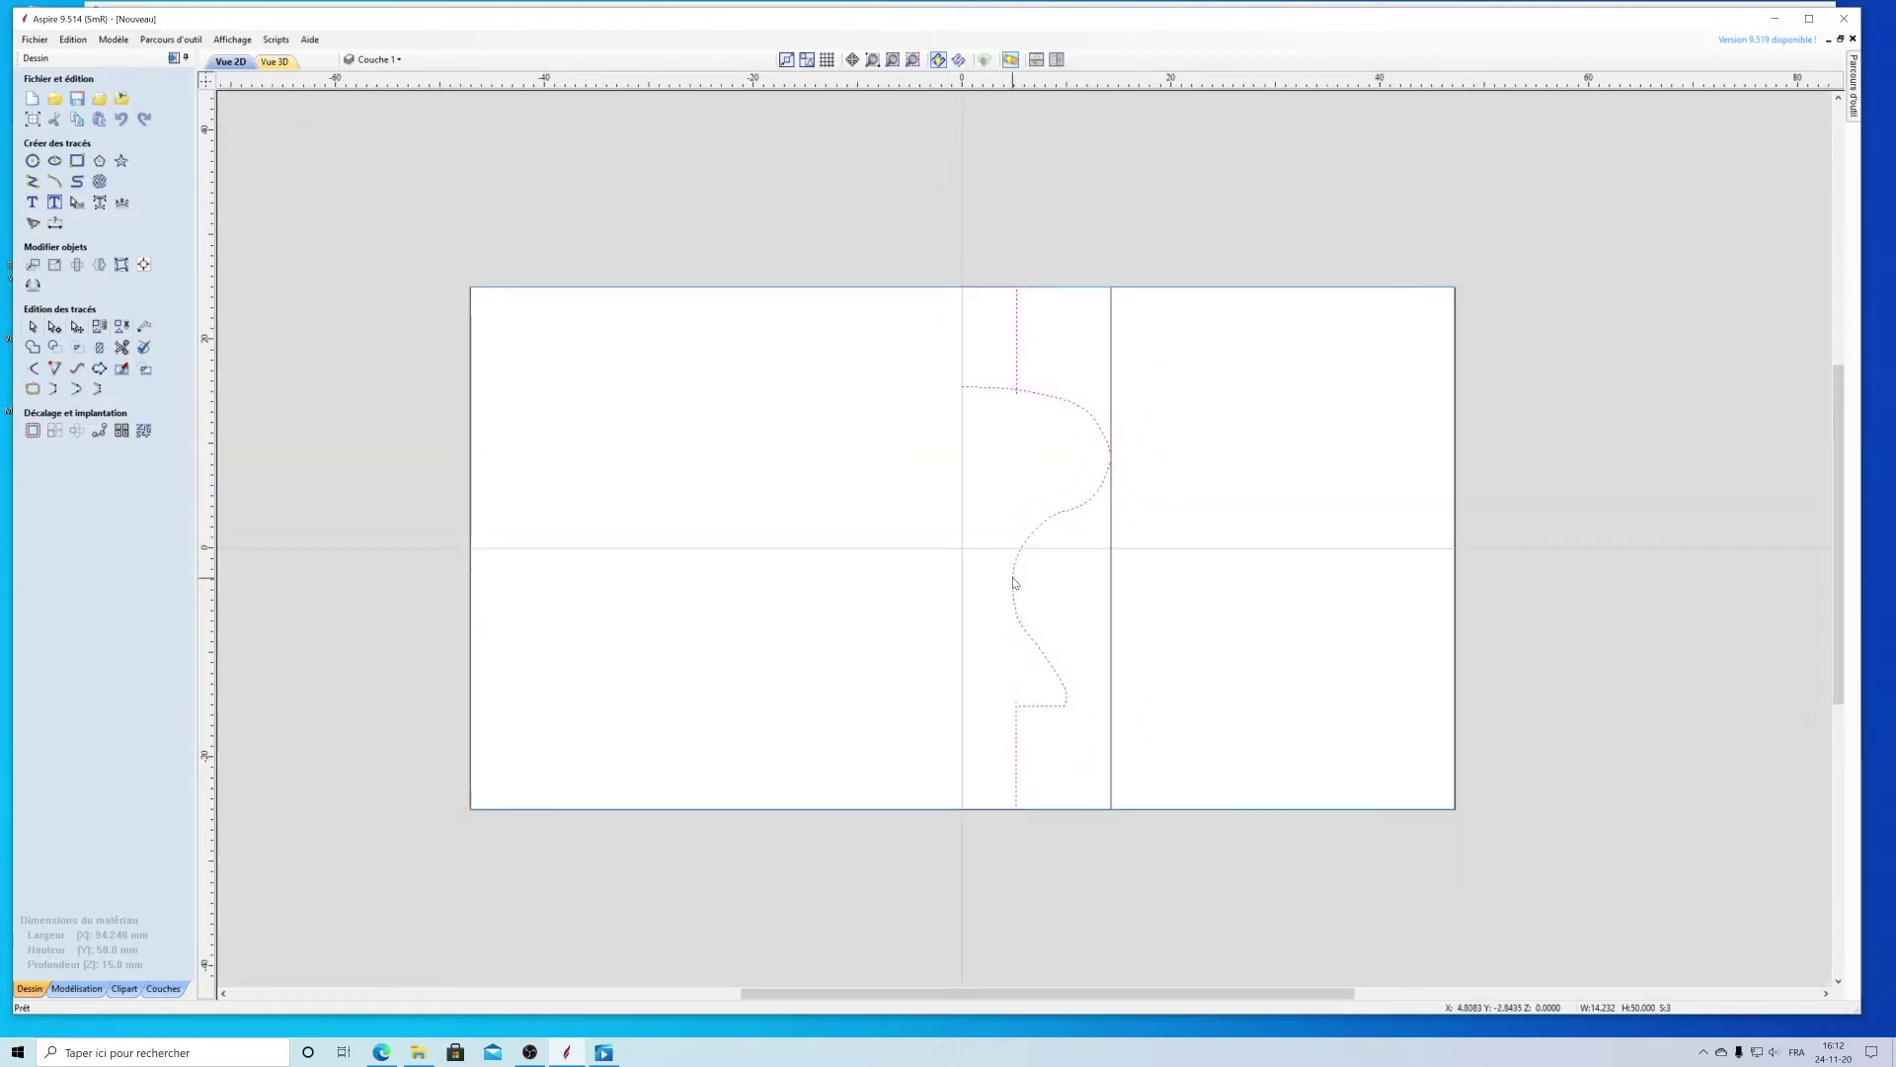
left_click(1017, 585)
left_click_drag(1016, 575, 341, 558)
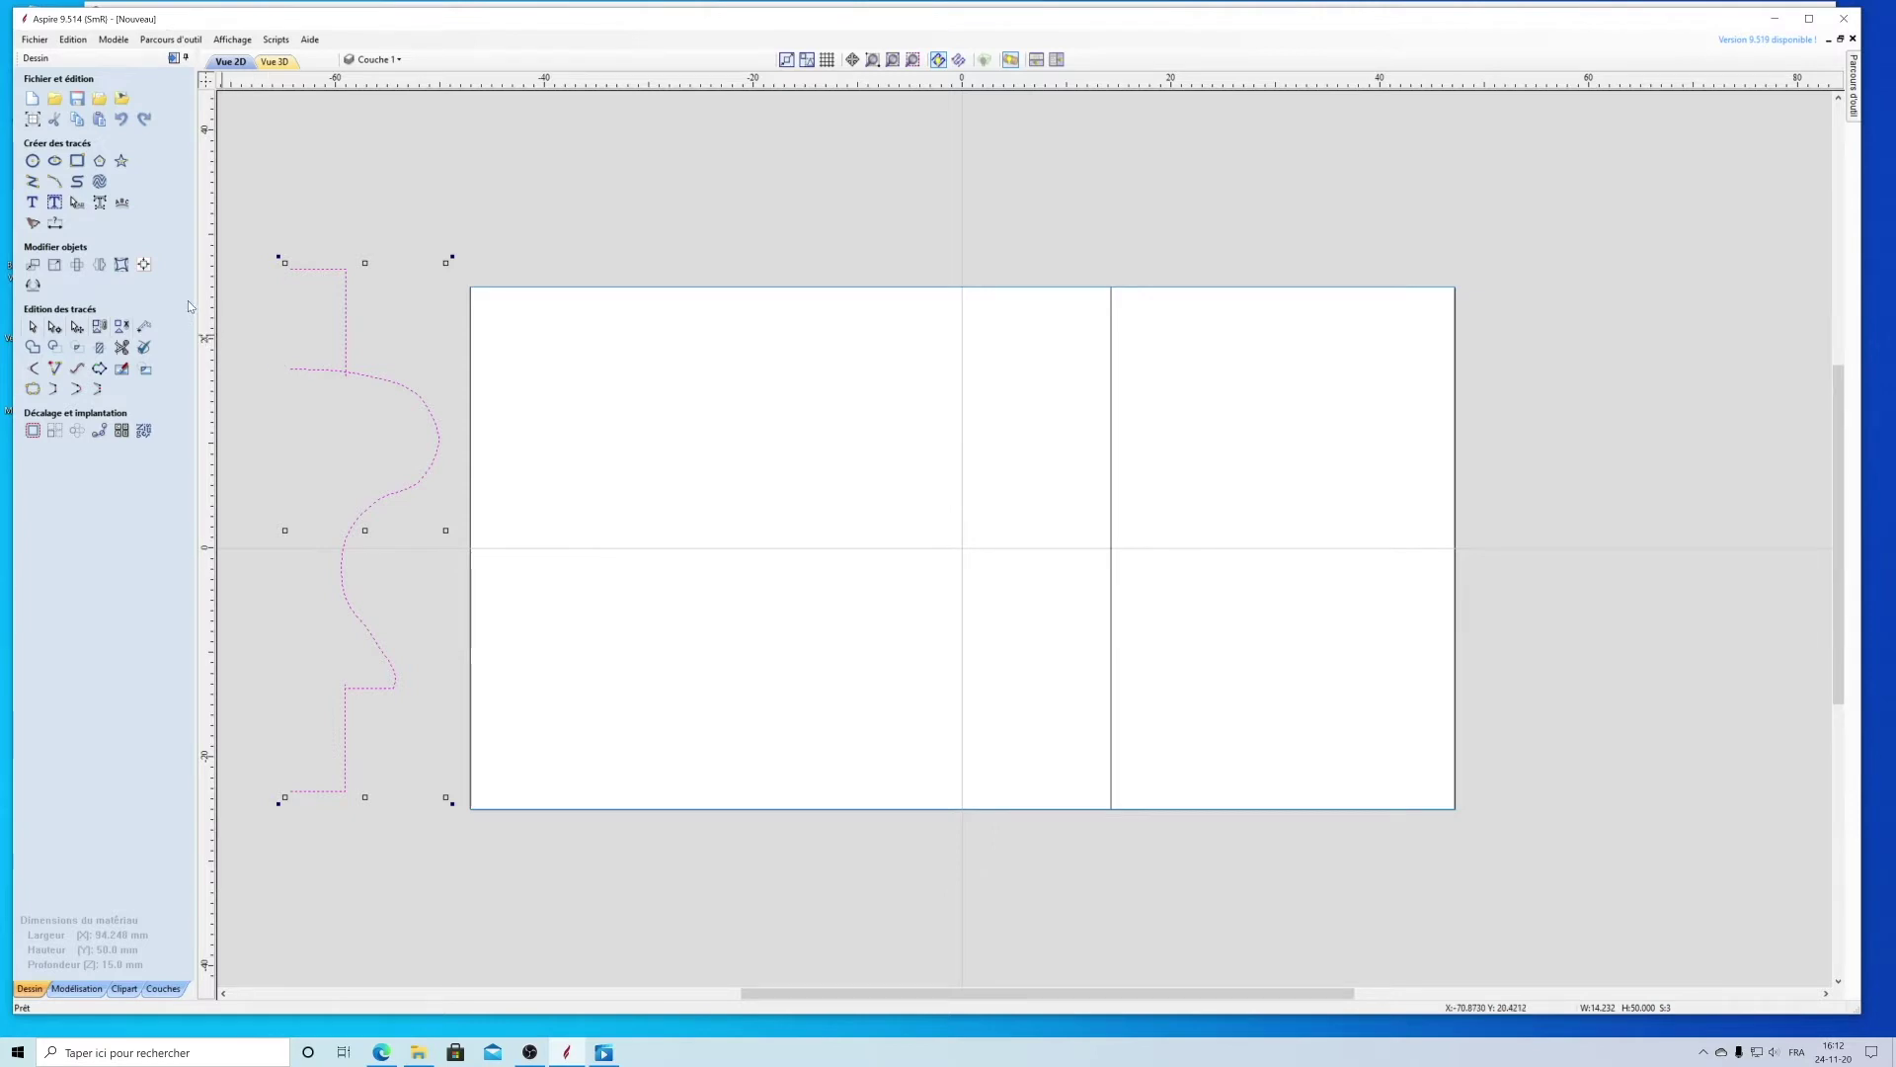
Step: Trim the overlapping ends where the profile curve crosses the upper L-shaped polyline, using the interactive trim tool
left_click(122, 346)
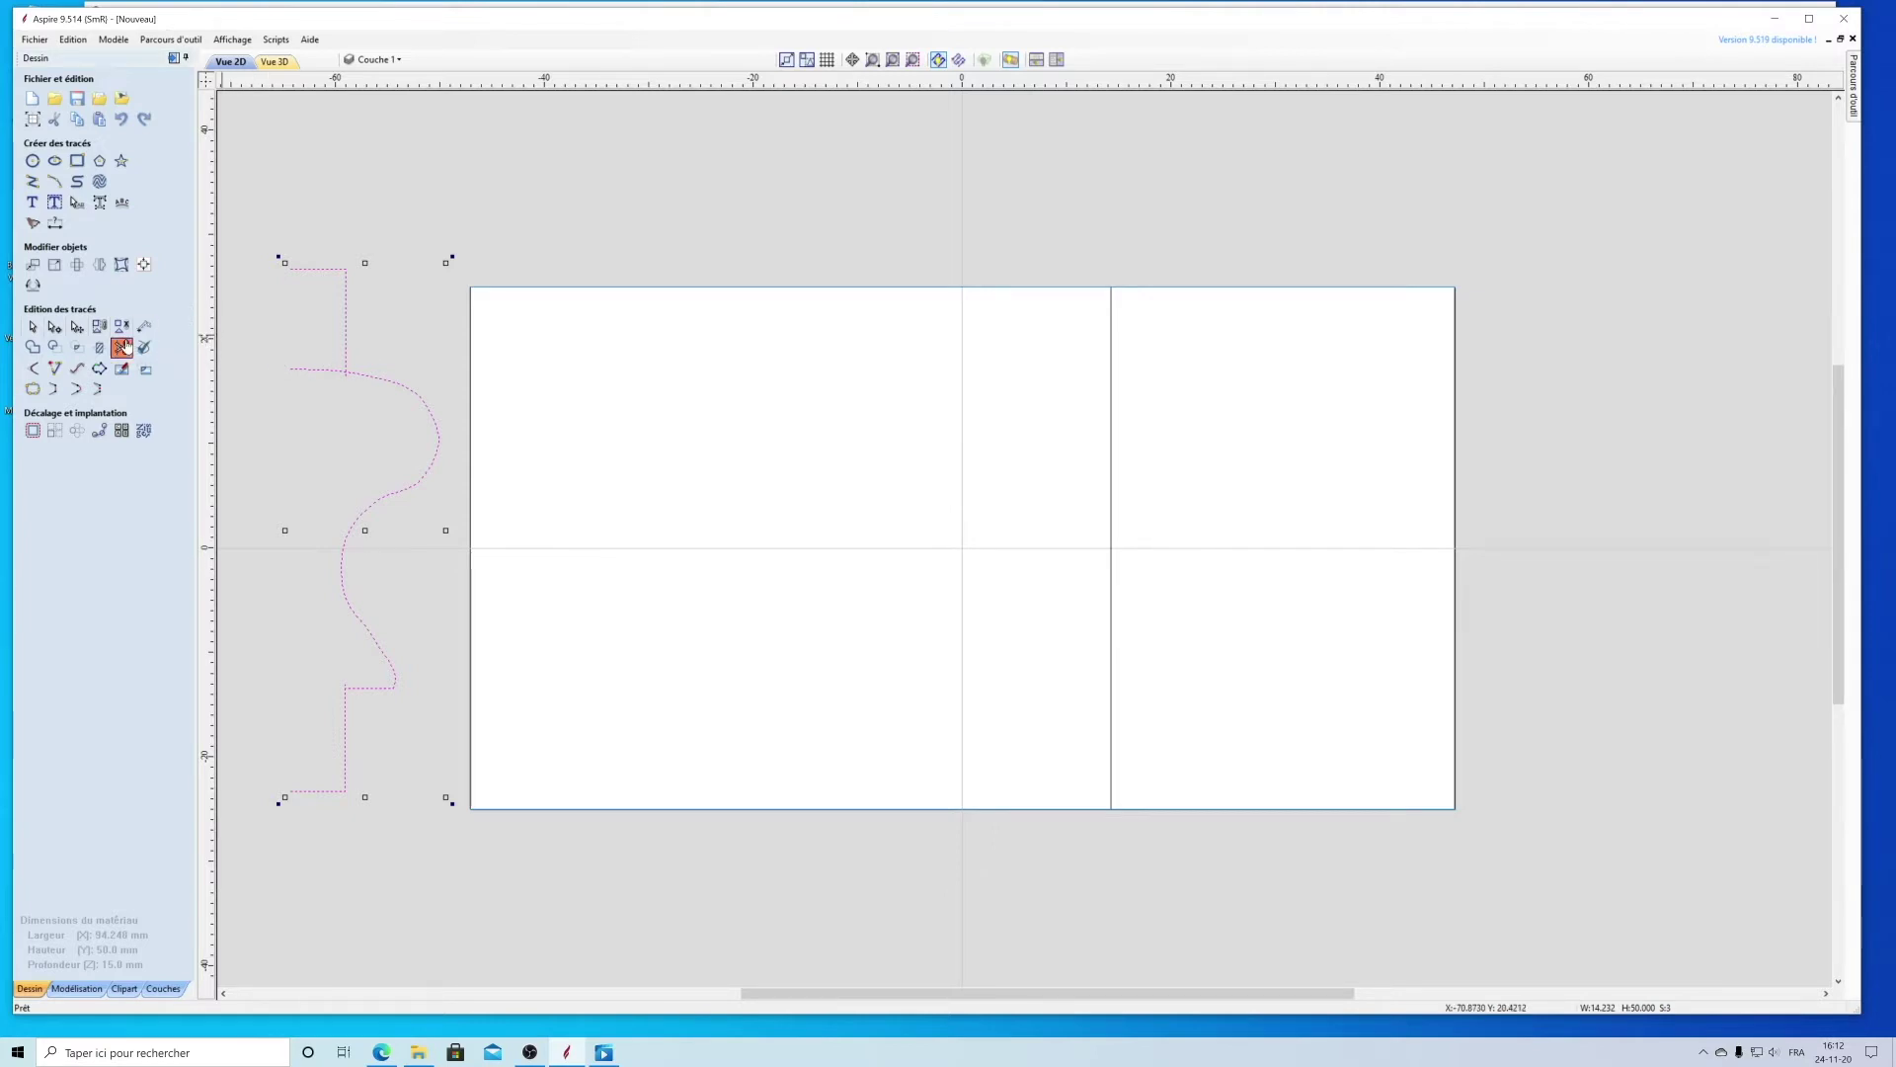
left_click(311, 372)
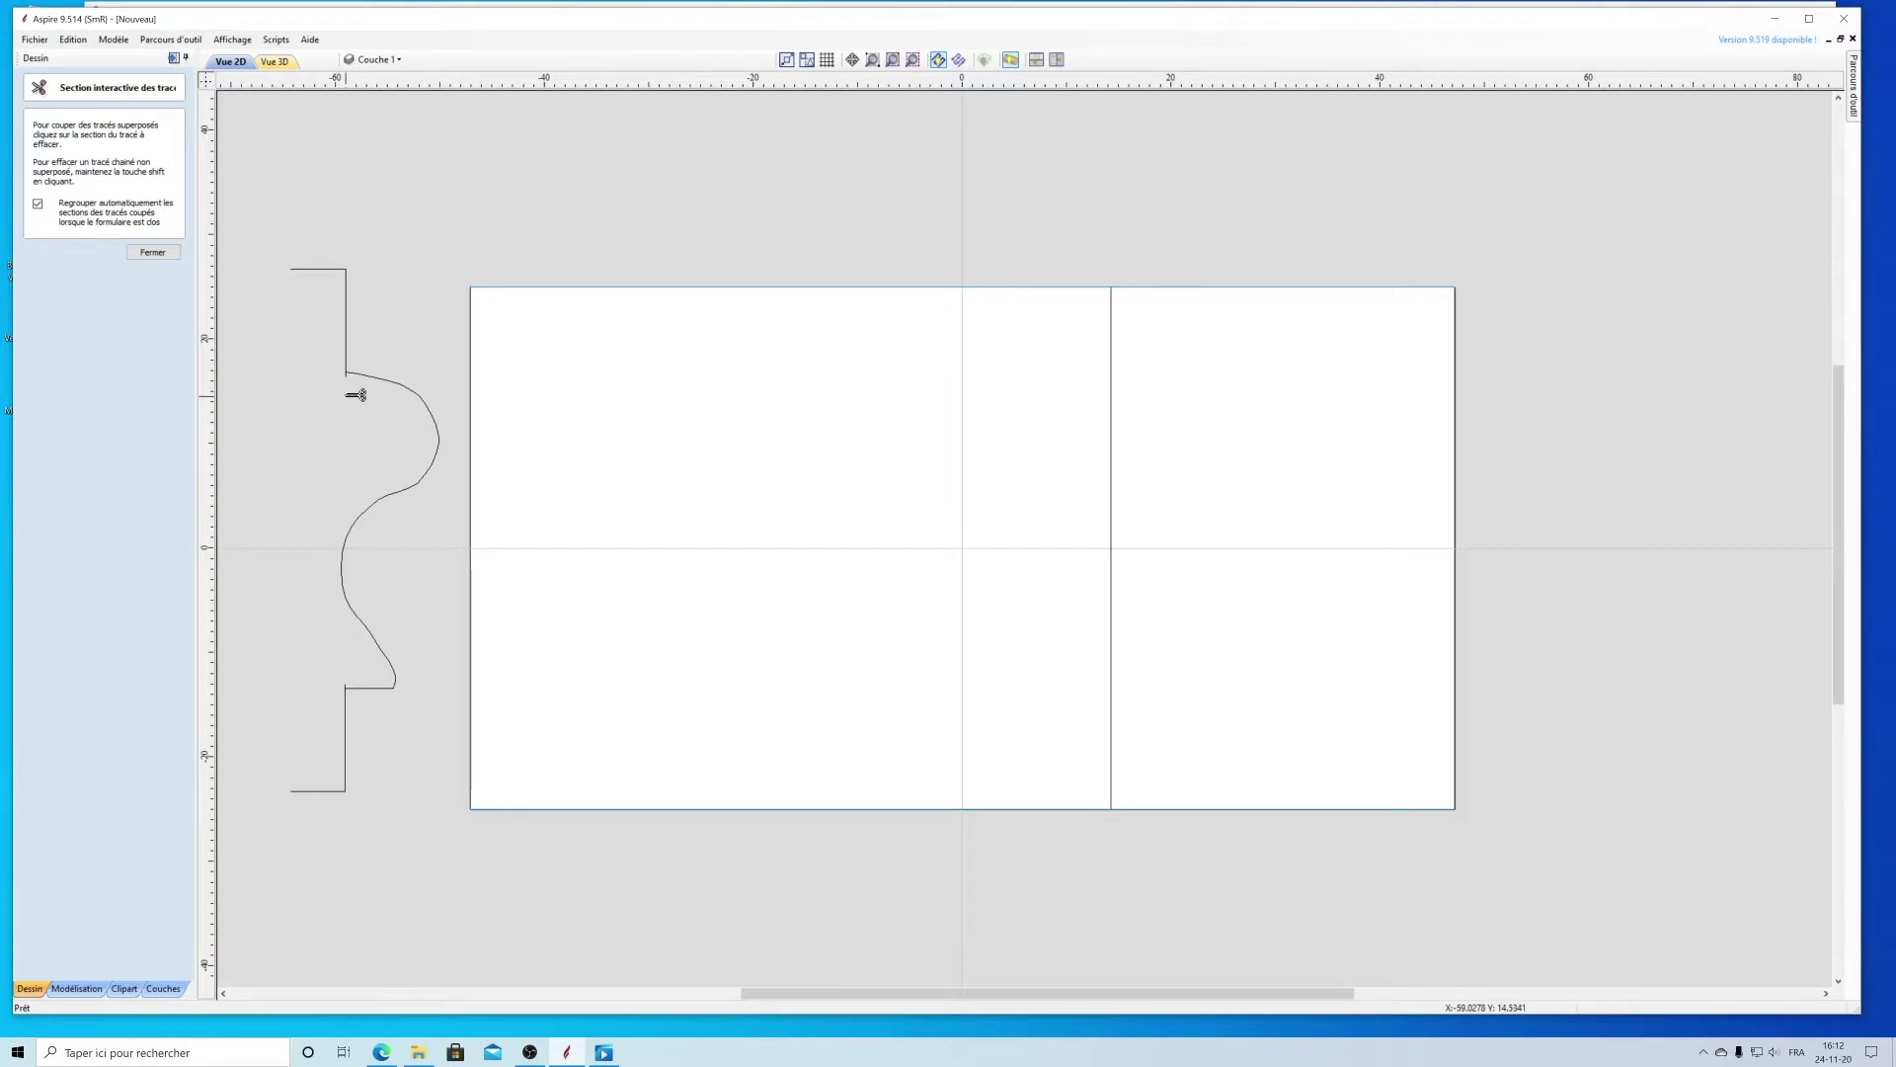
scroll(356, 395, "up", 5)
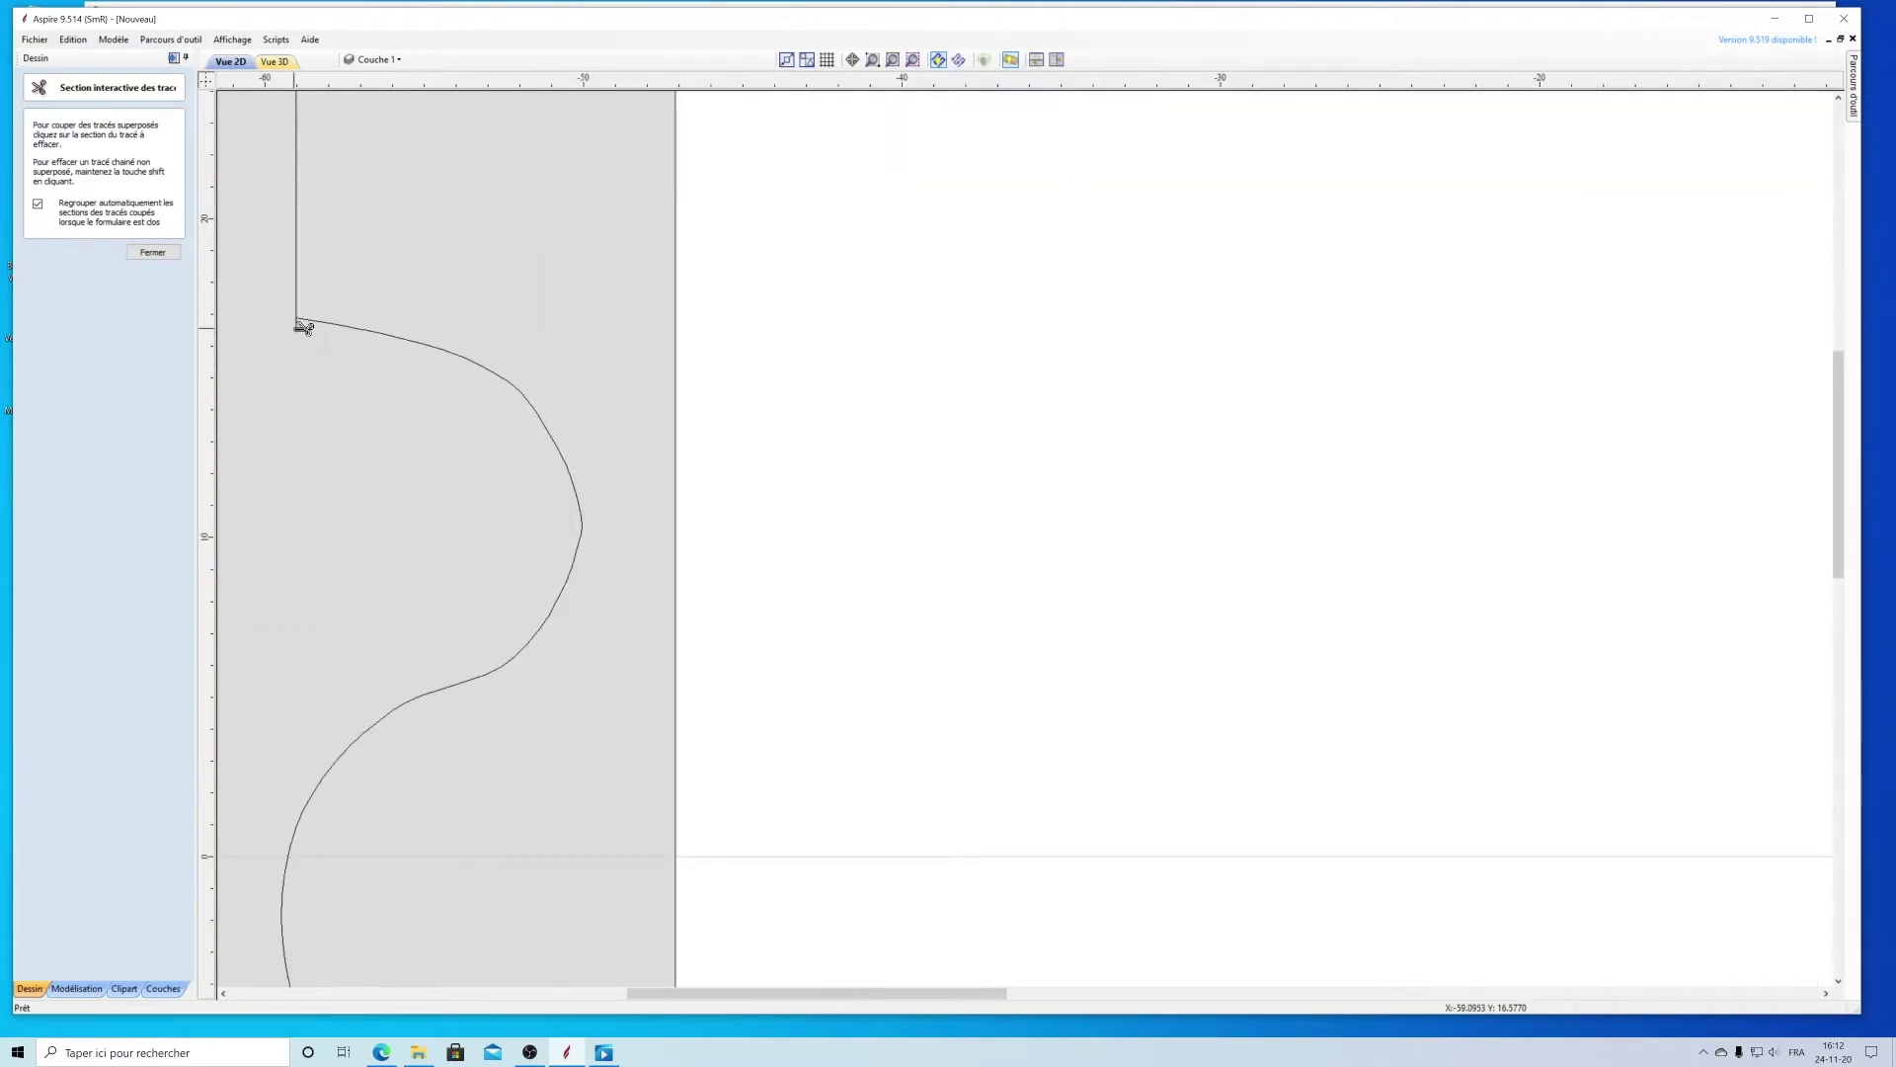
scroll(345, 433, "down", 4)
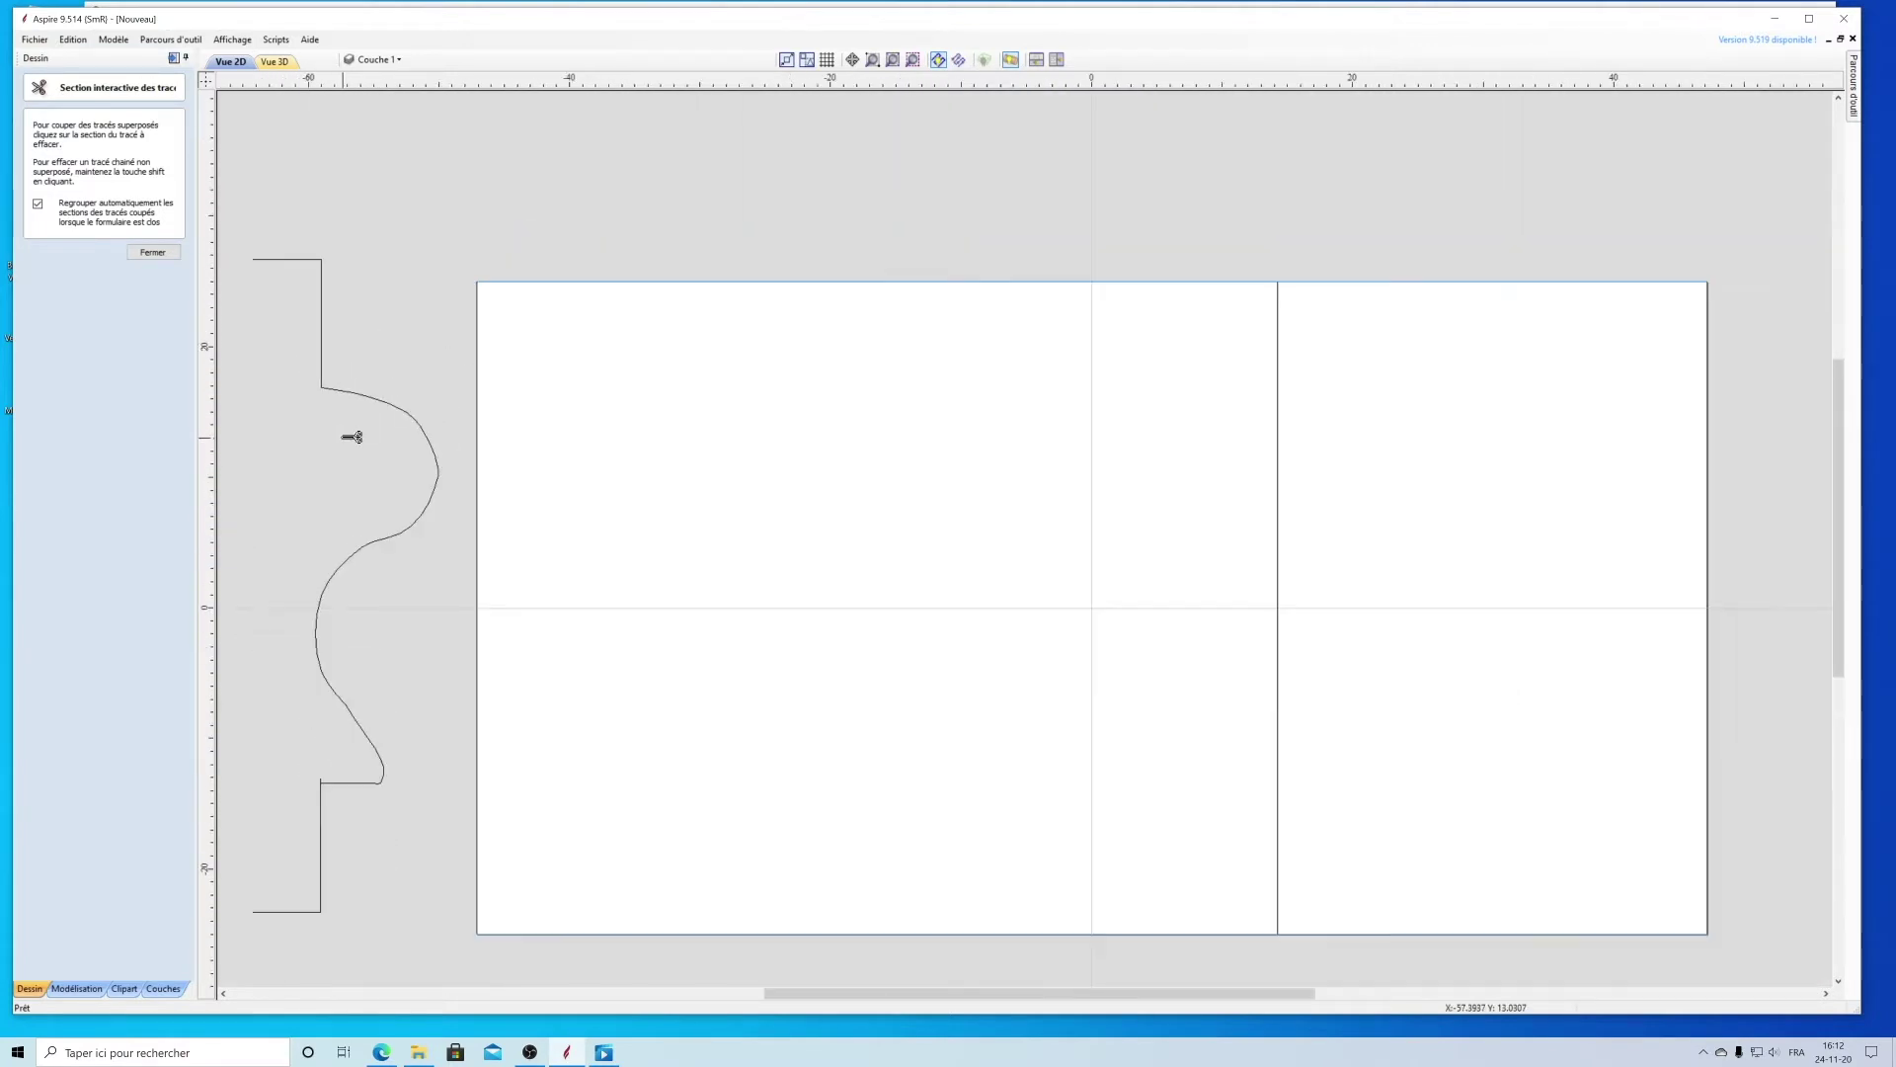
left_click(326, 778)
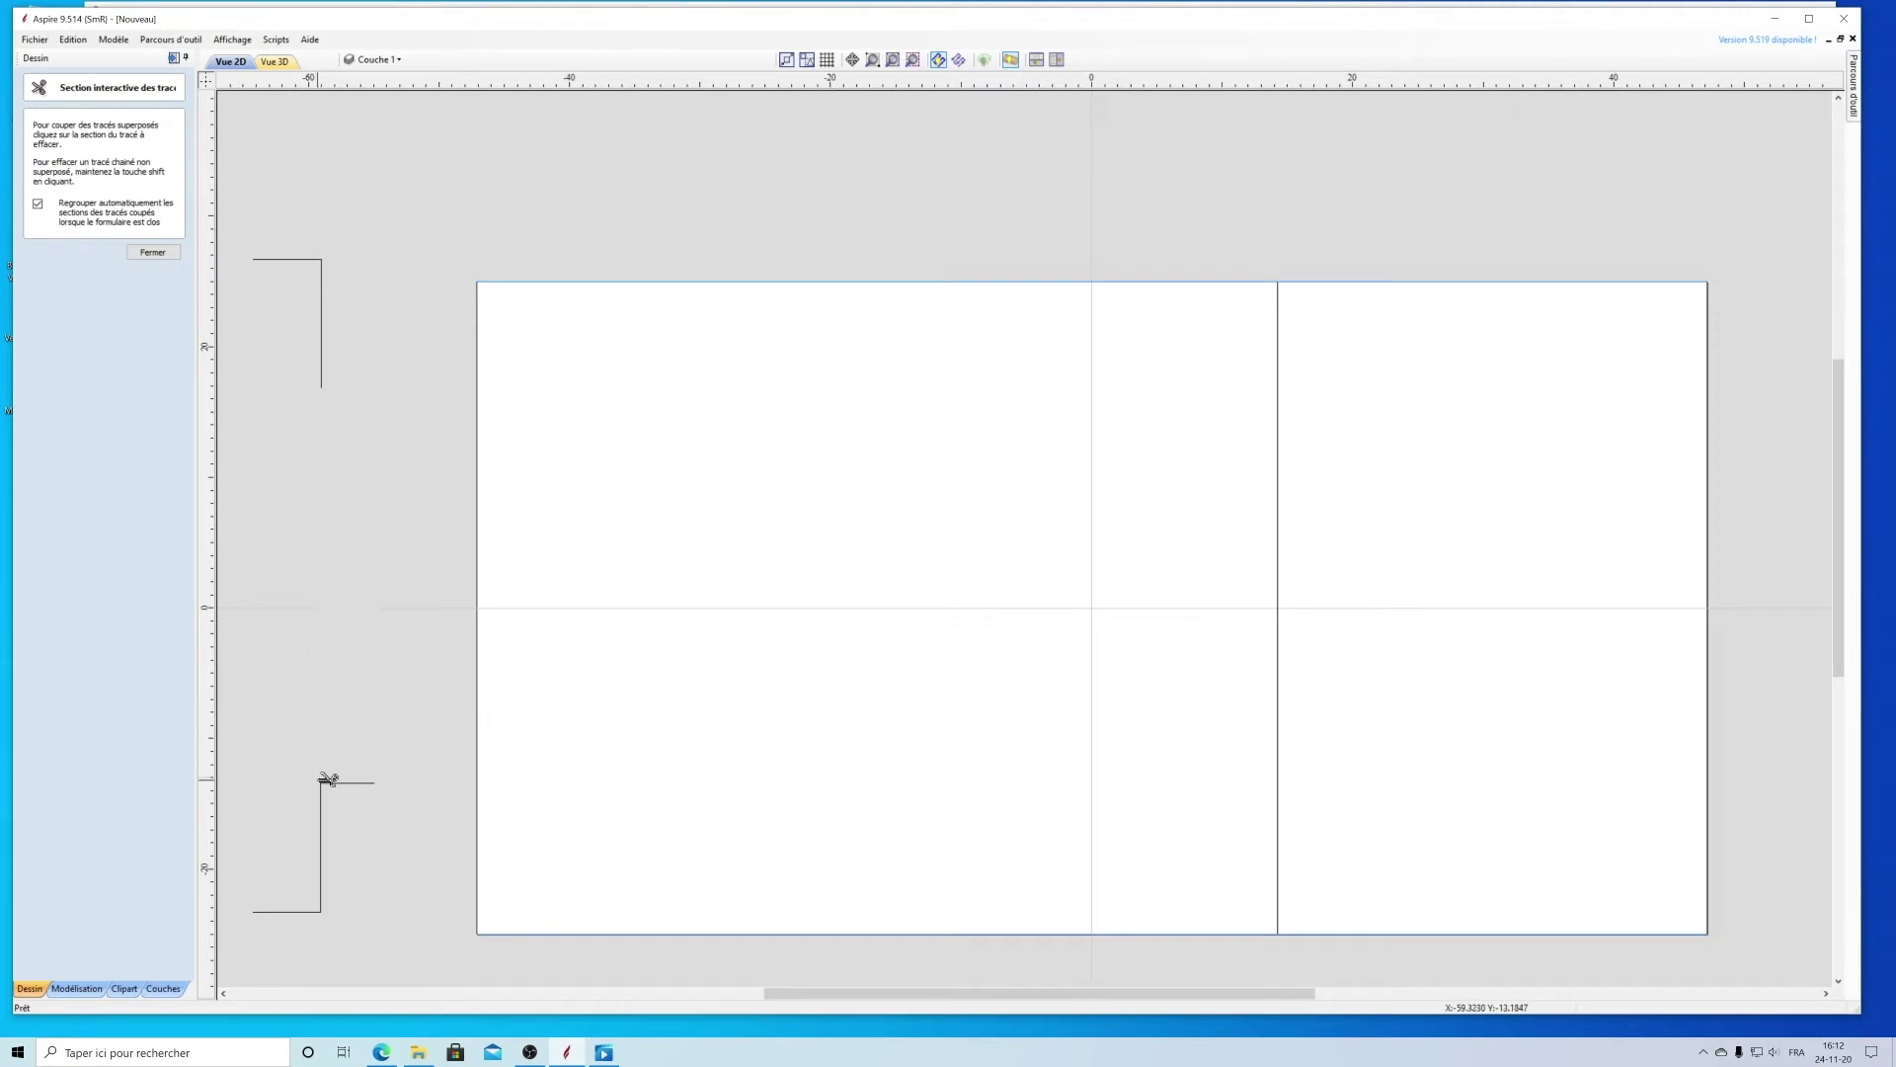
left_click(73, 39)
left_click(98, 56)
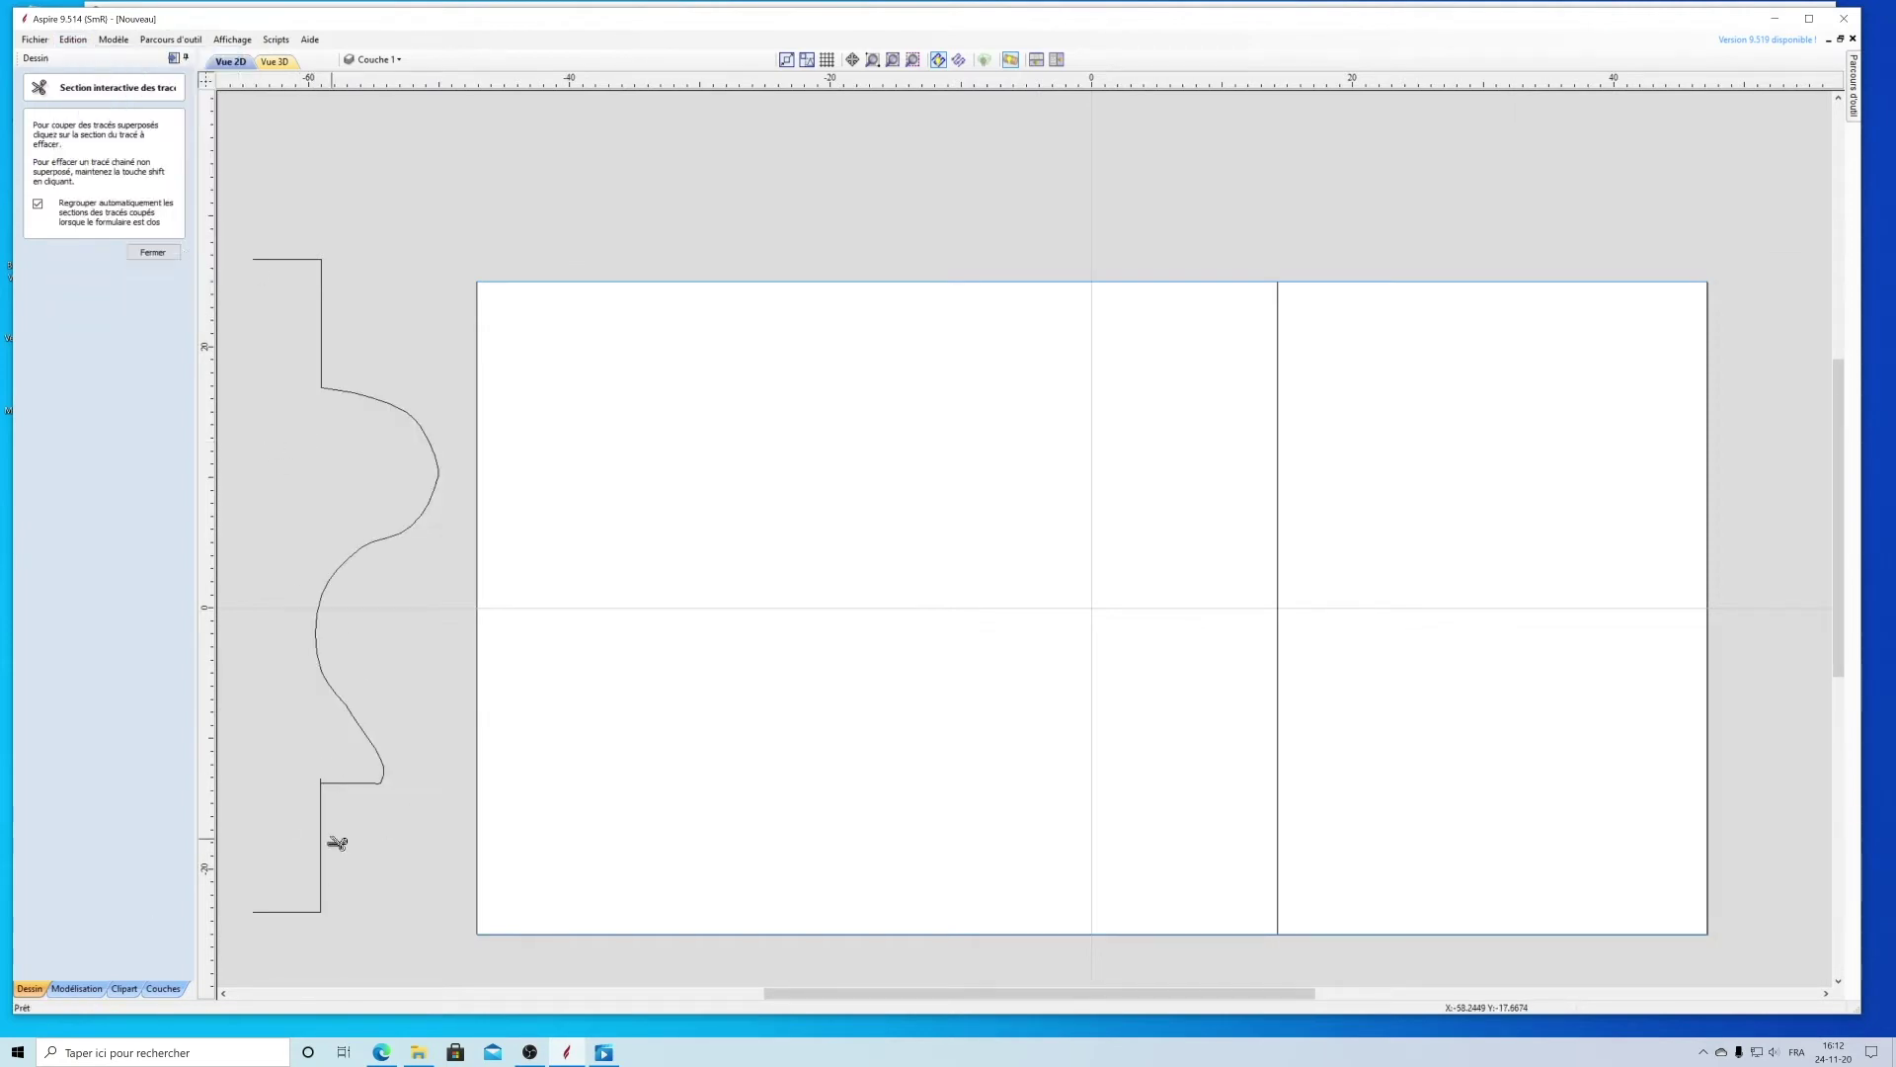
Step: Trim the short stub above the lower L-shape's junction and remove the long vertical line inside the material, keeping automatic rejoining of trimmed sections
scroll(298, 877, "up", 5)
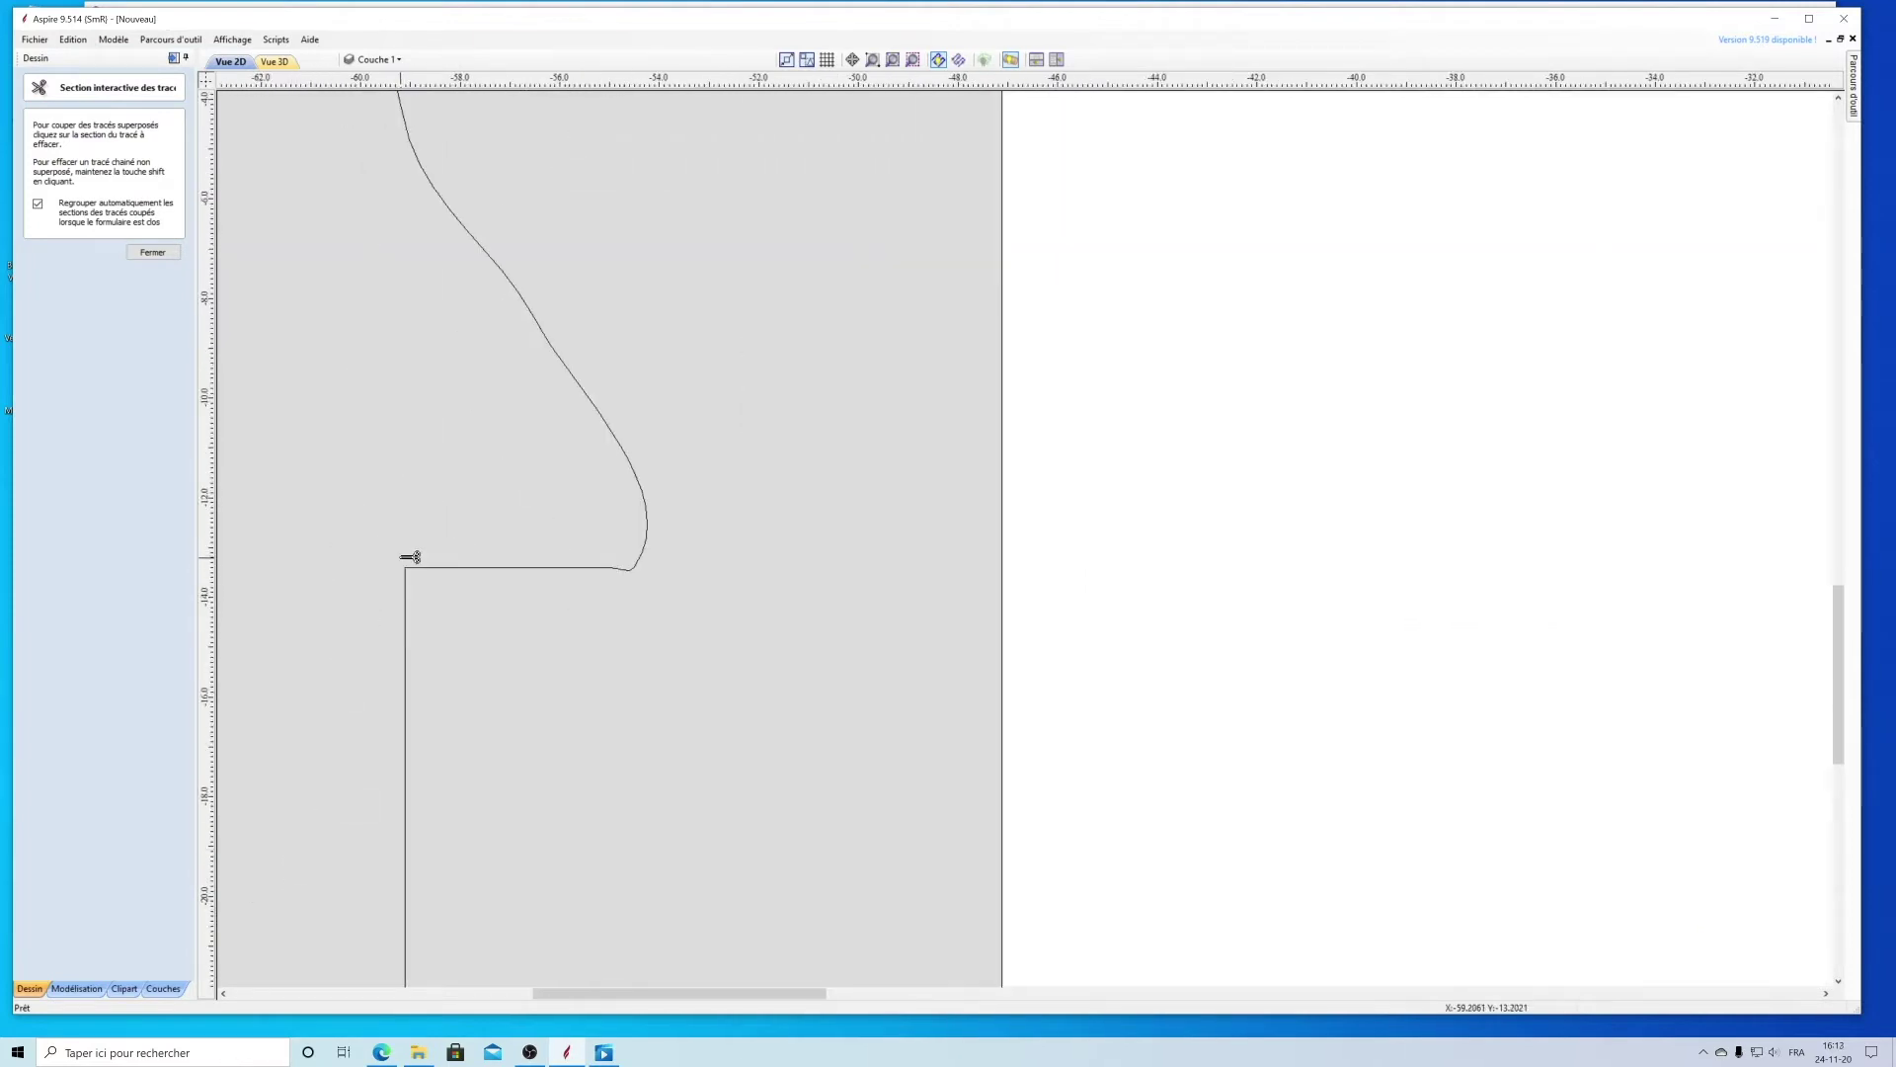
scroll(804, 642, "down", 4)
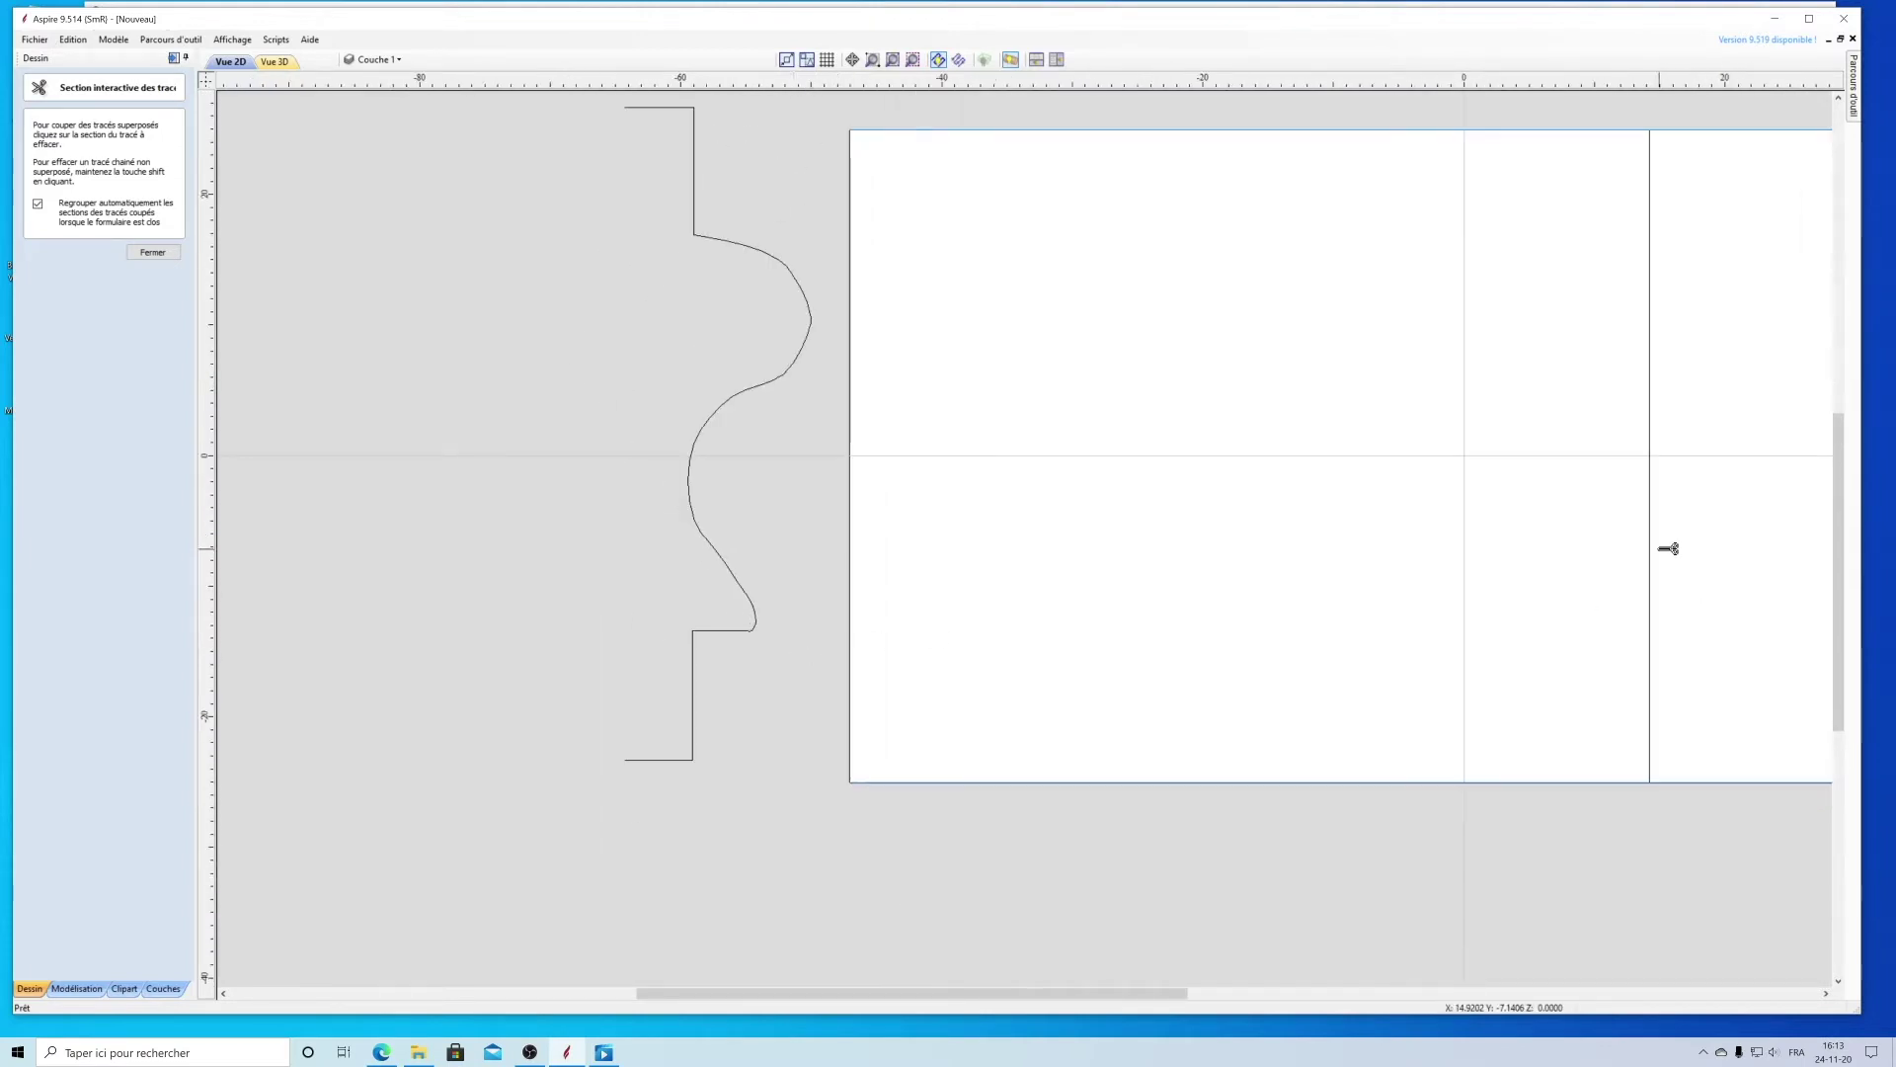
left_click(1651, 549)
scroll(1580, 550, "down", 3)
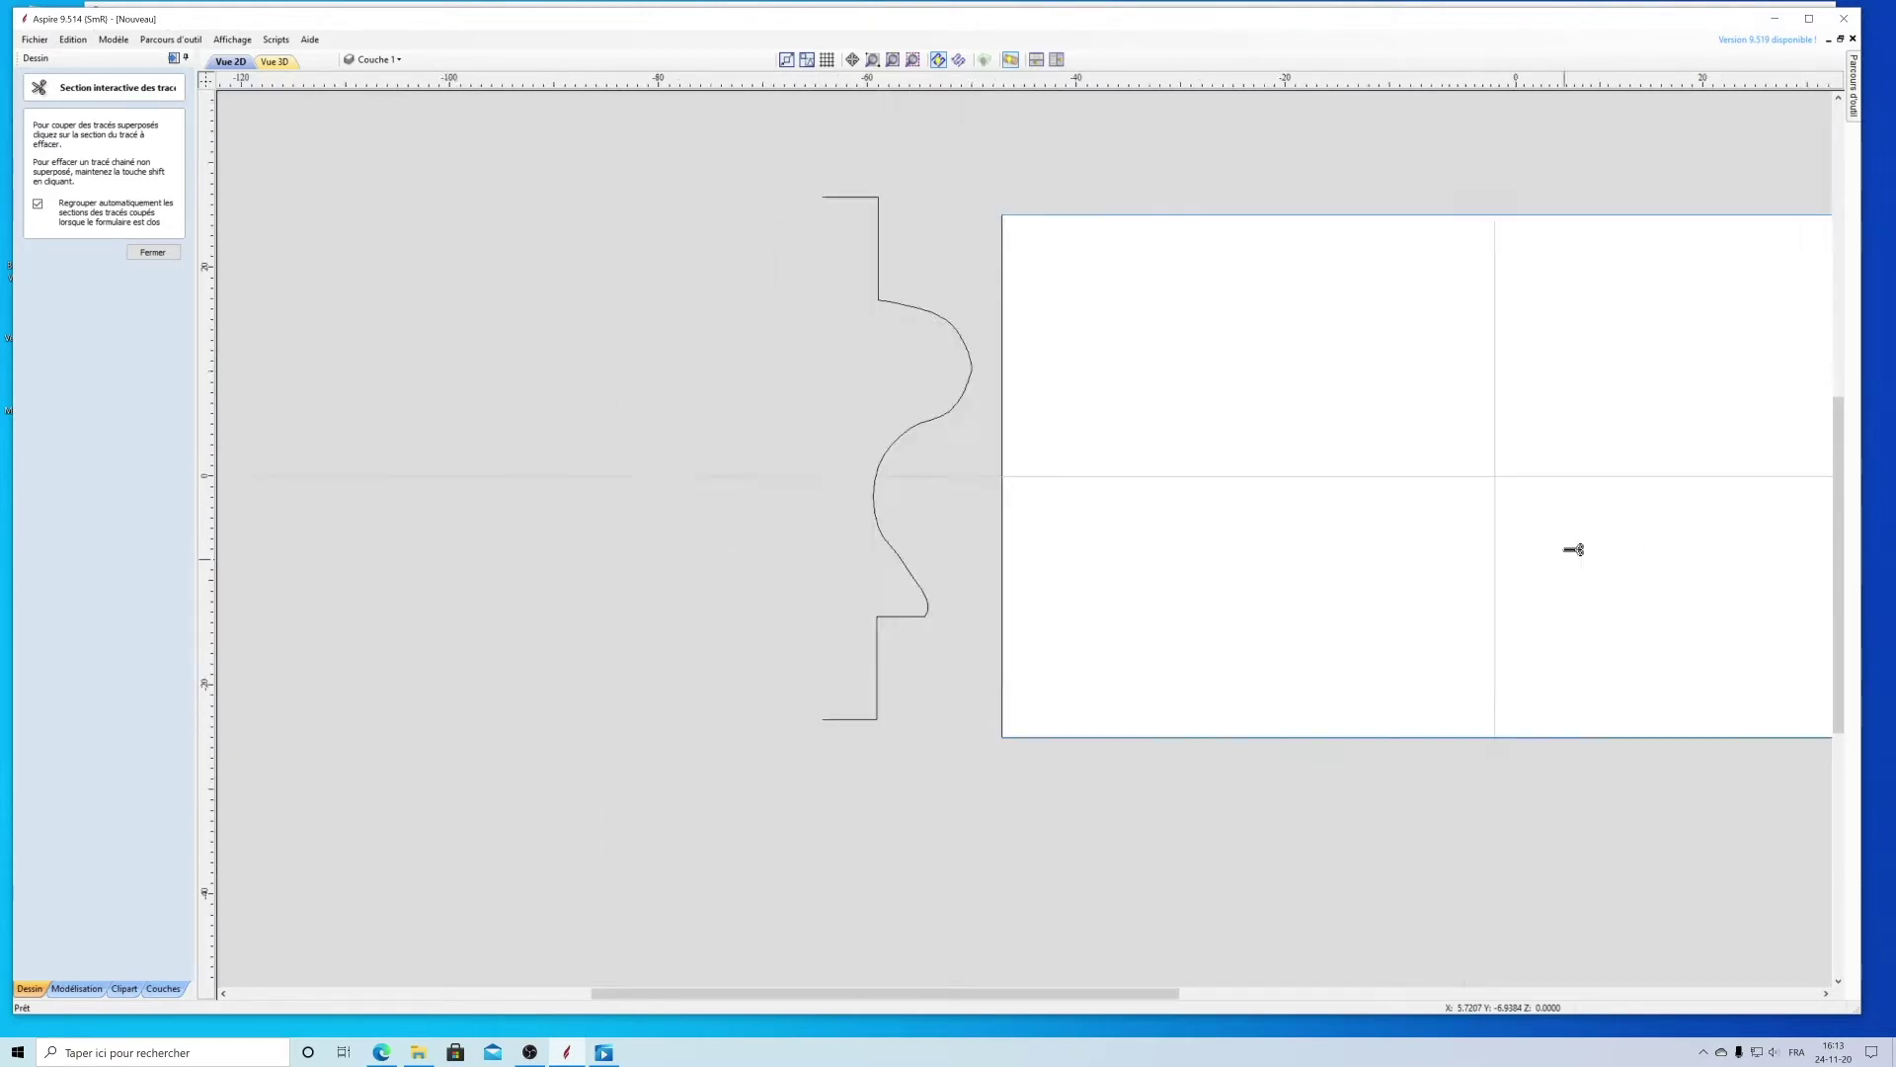
scroll(1521, 550, "up", 1)
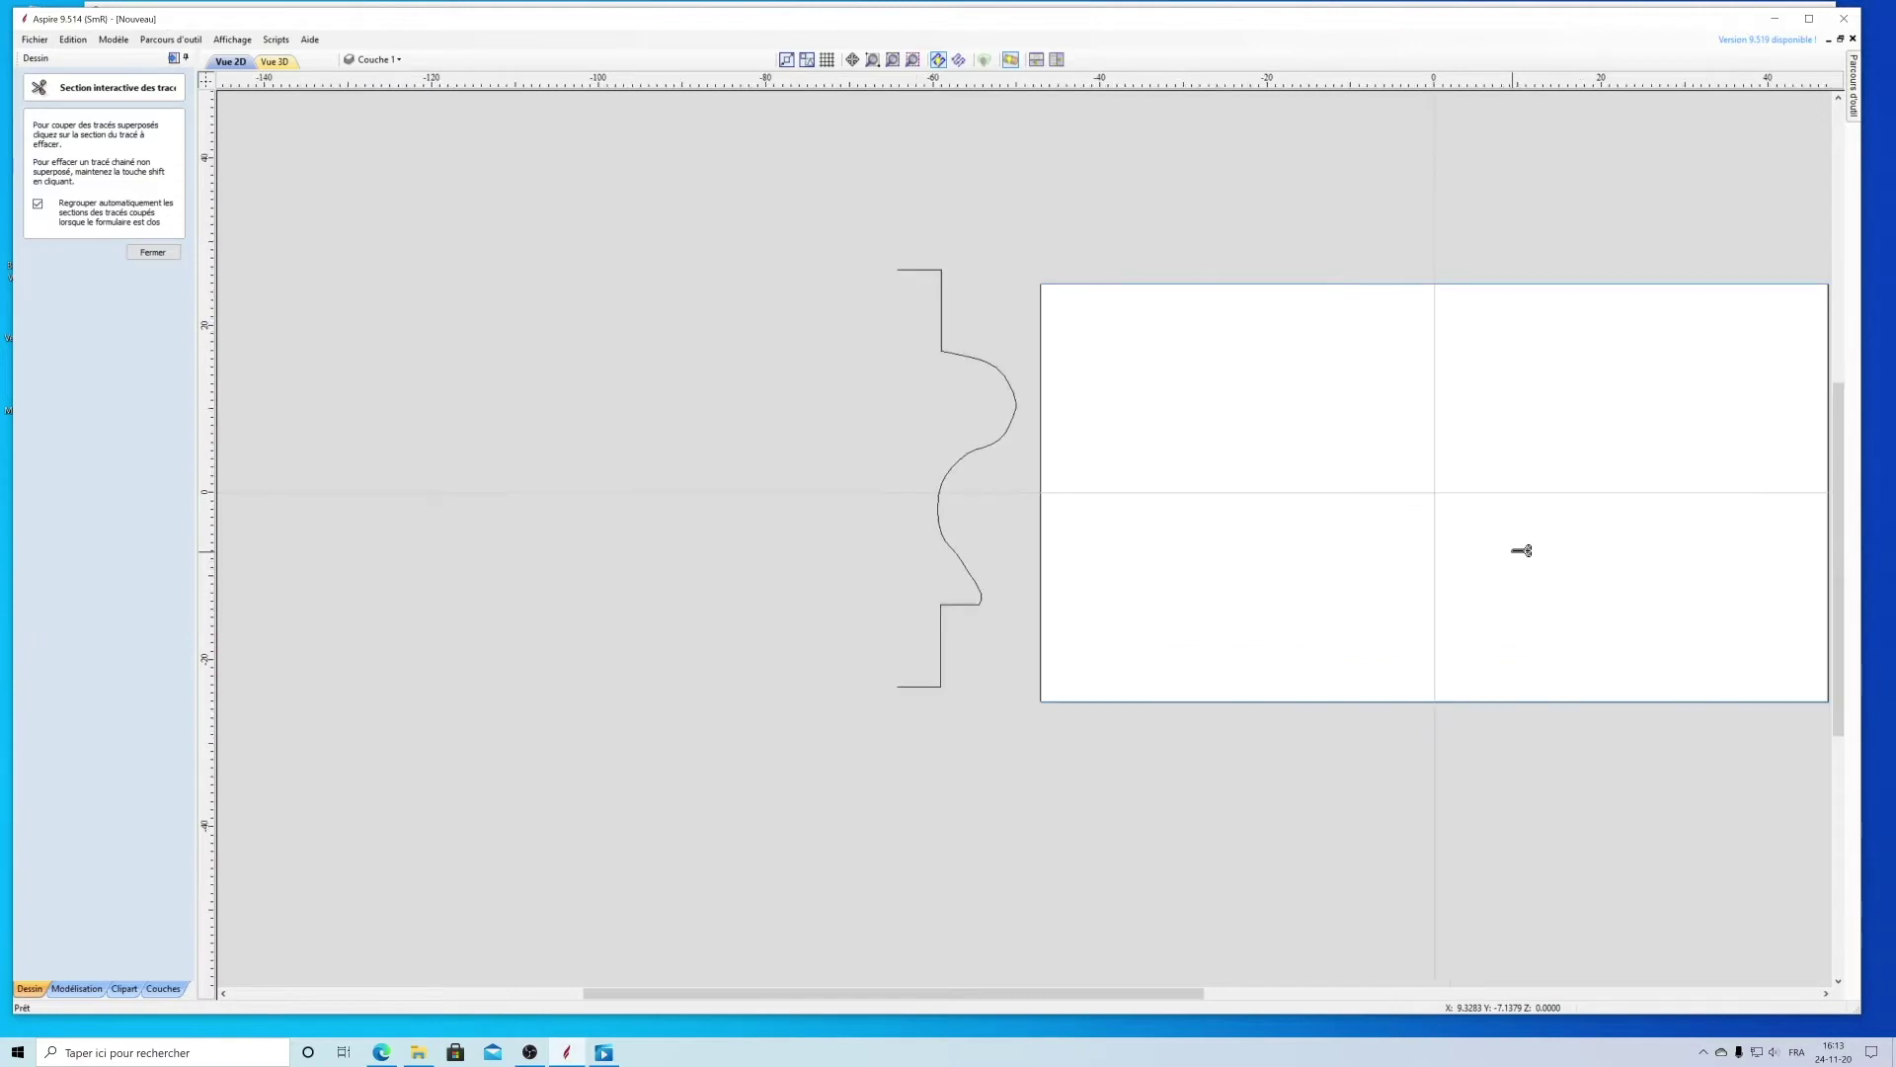
left_click(146, 252)
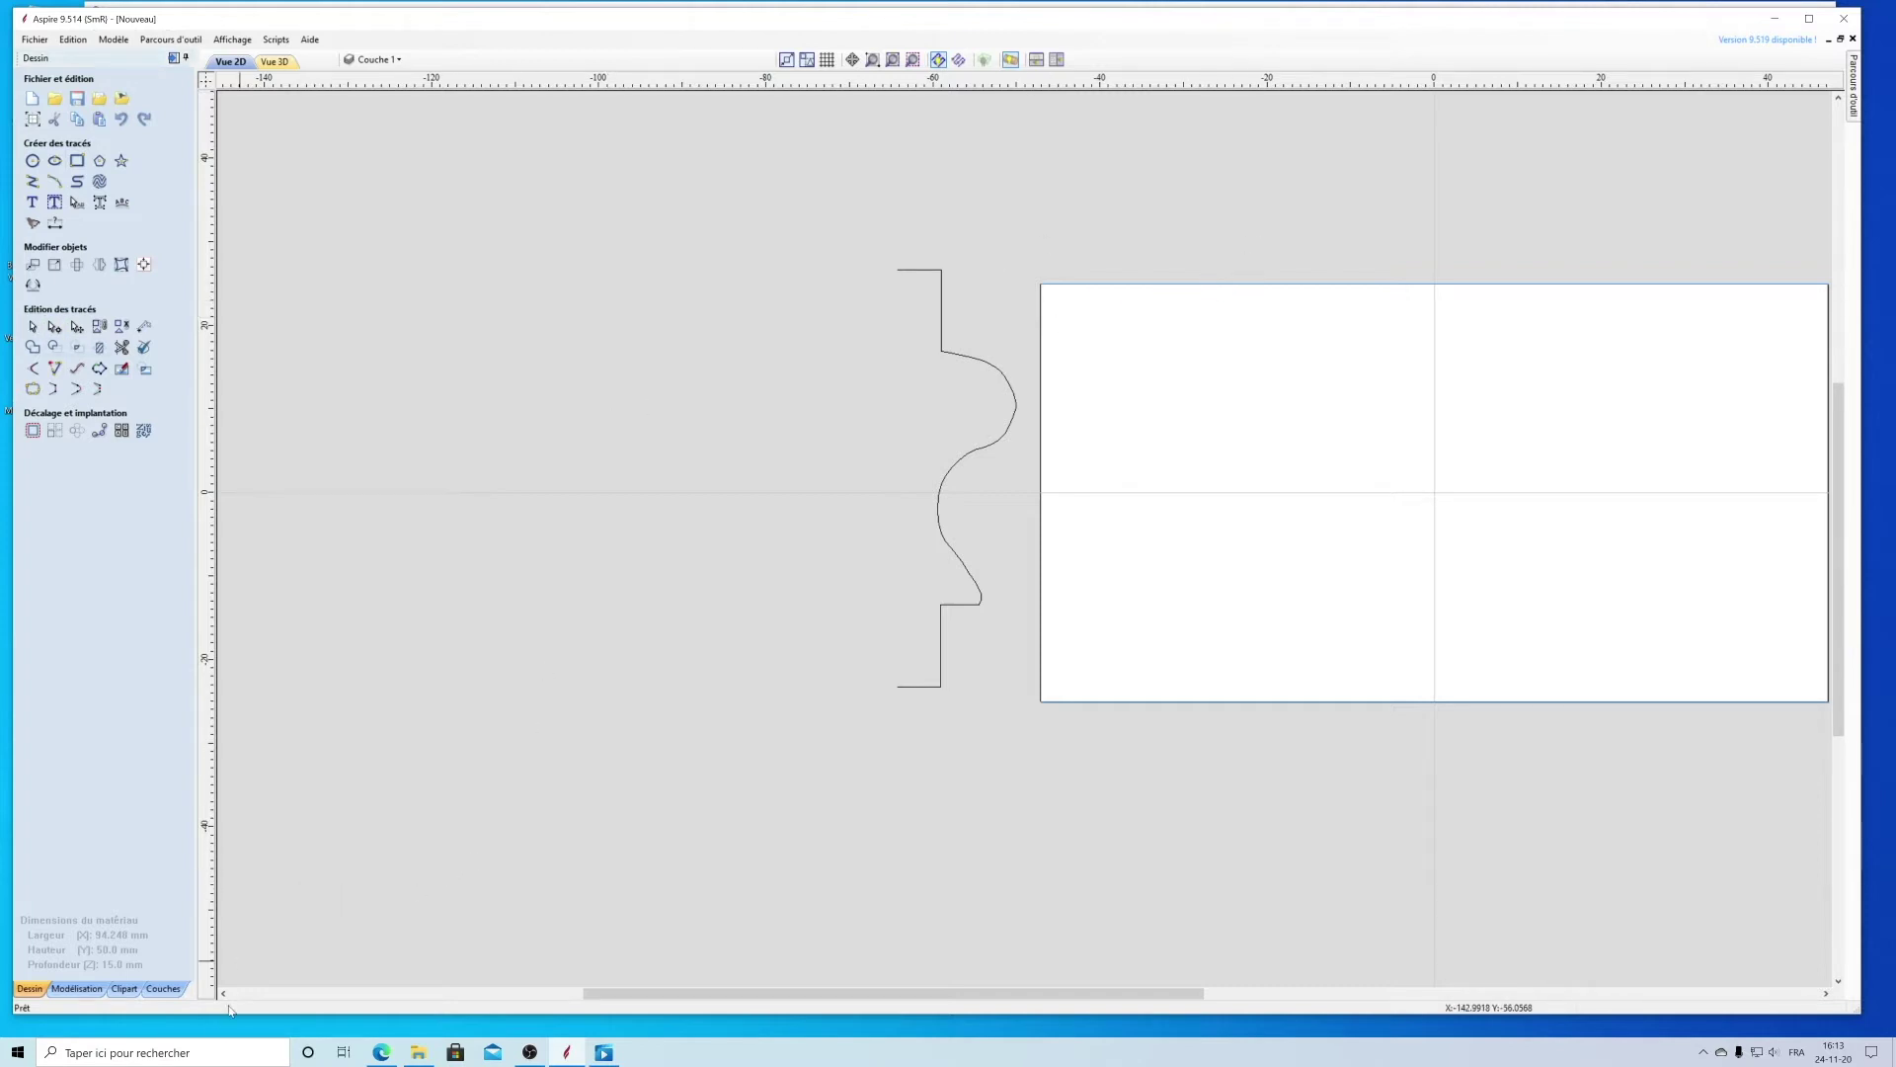
Step: Start a two-rail sweep with the material's upper and lower edge lines as the guide rails
left_click(76, 987)
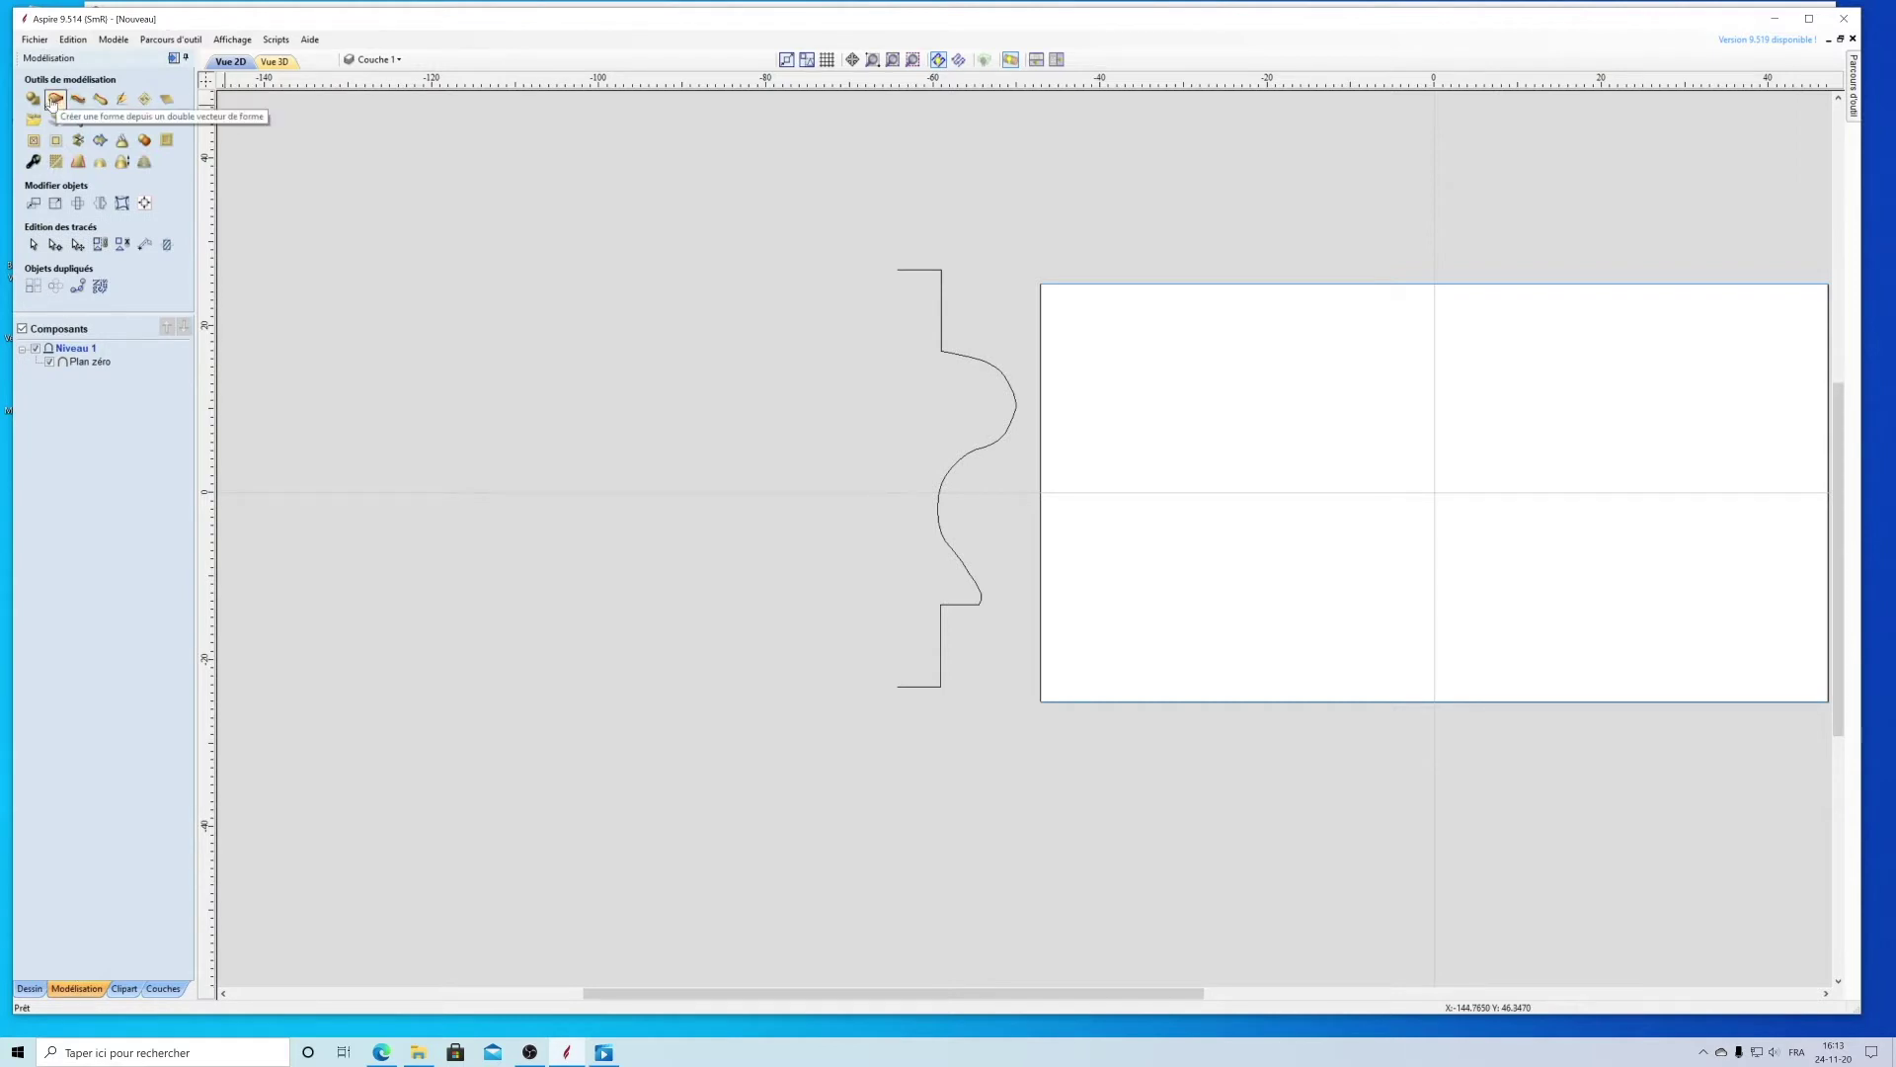
left_click(55, 100)
left_click(1460, 285)
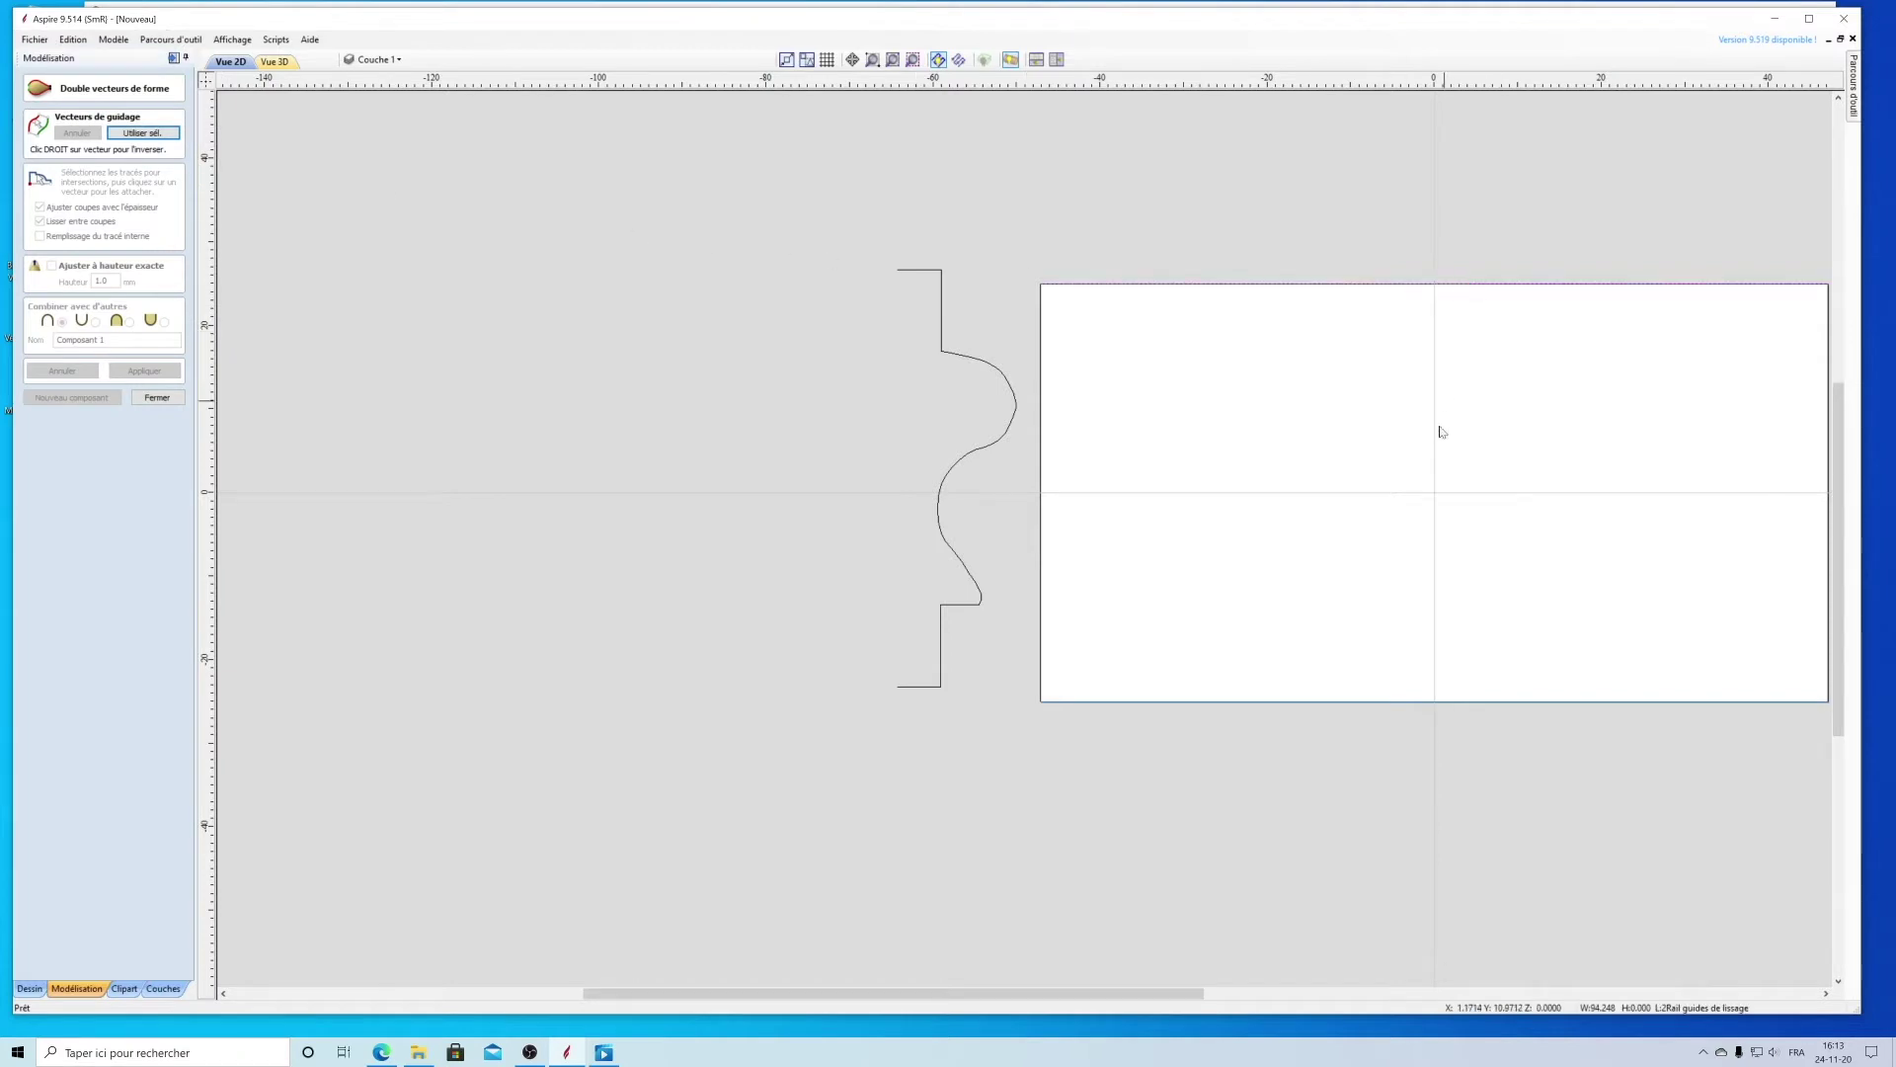
left_click(1398, 701, "shift")
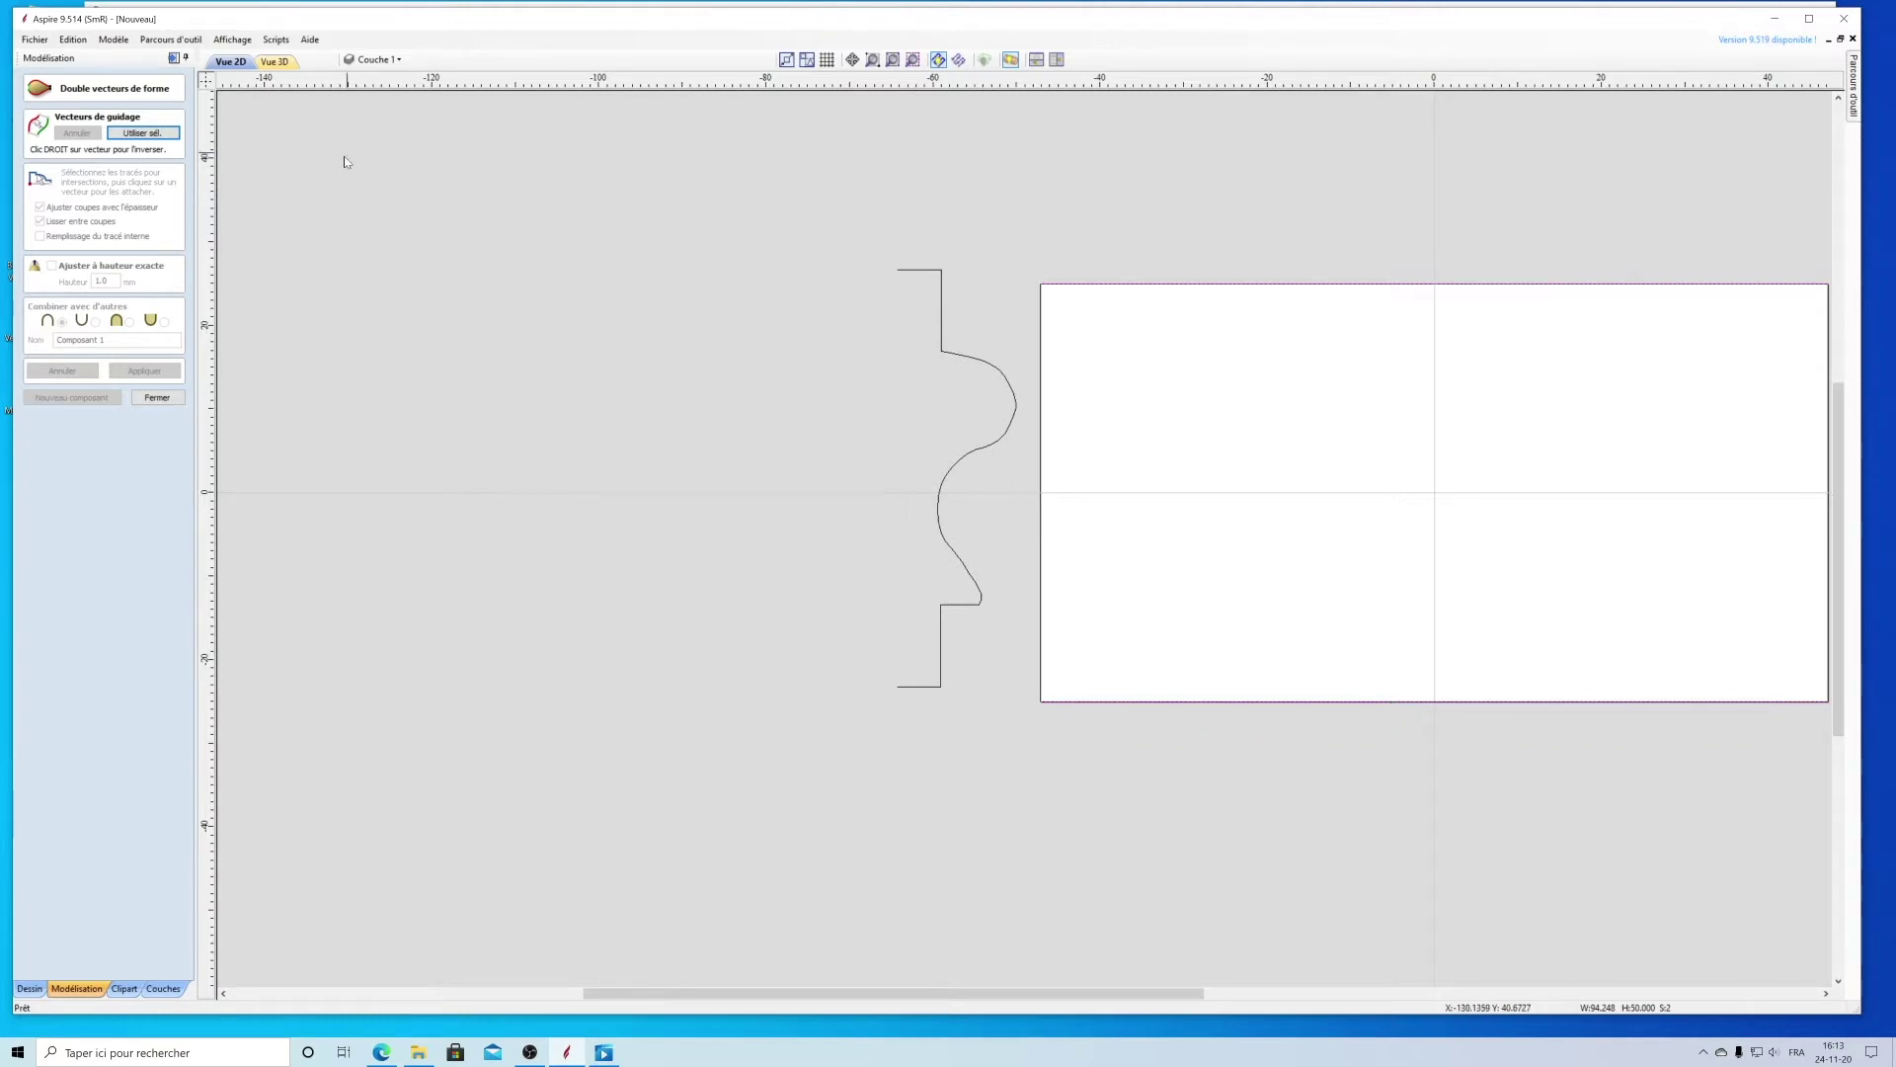
left_click(142, 134)
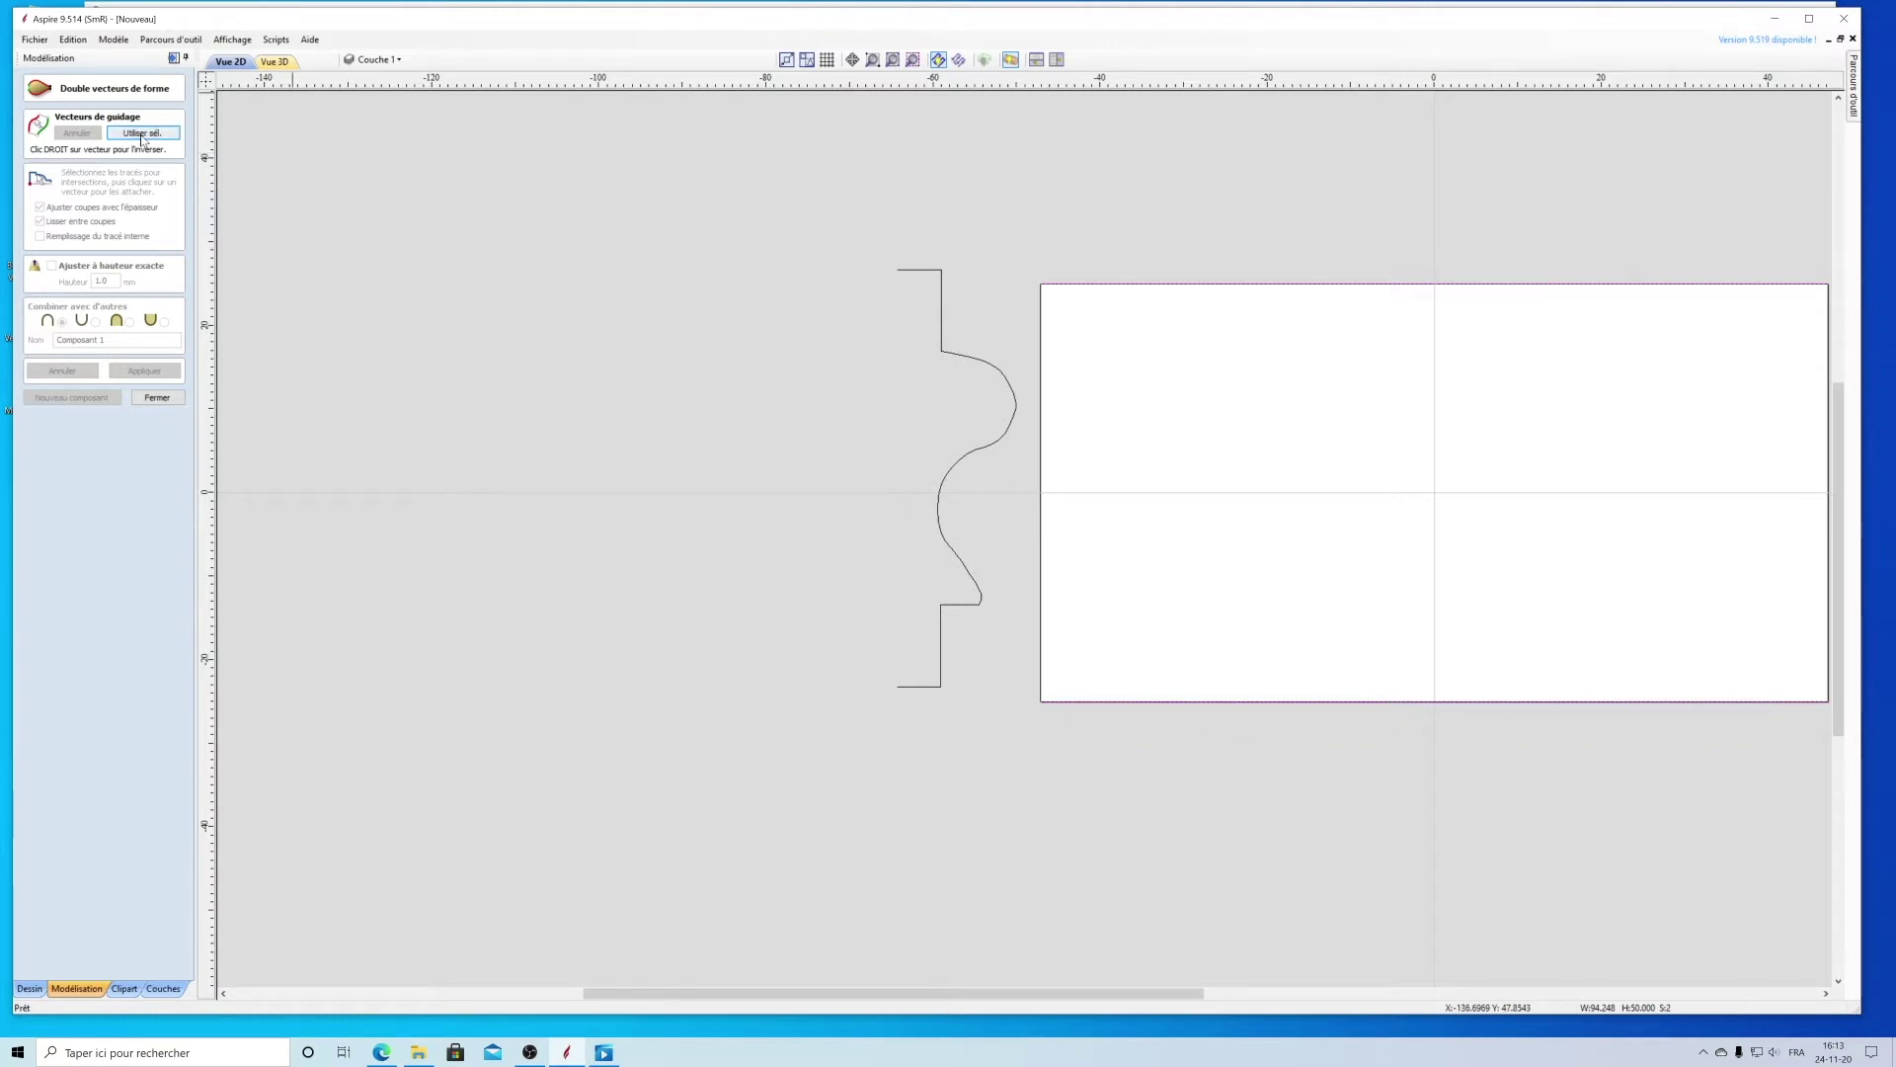
Step: Sweep the joined half-profile as the cross-section along both rails, check the turned shape in 3D, and close the sweep
left_click(987, 450)
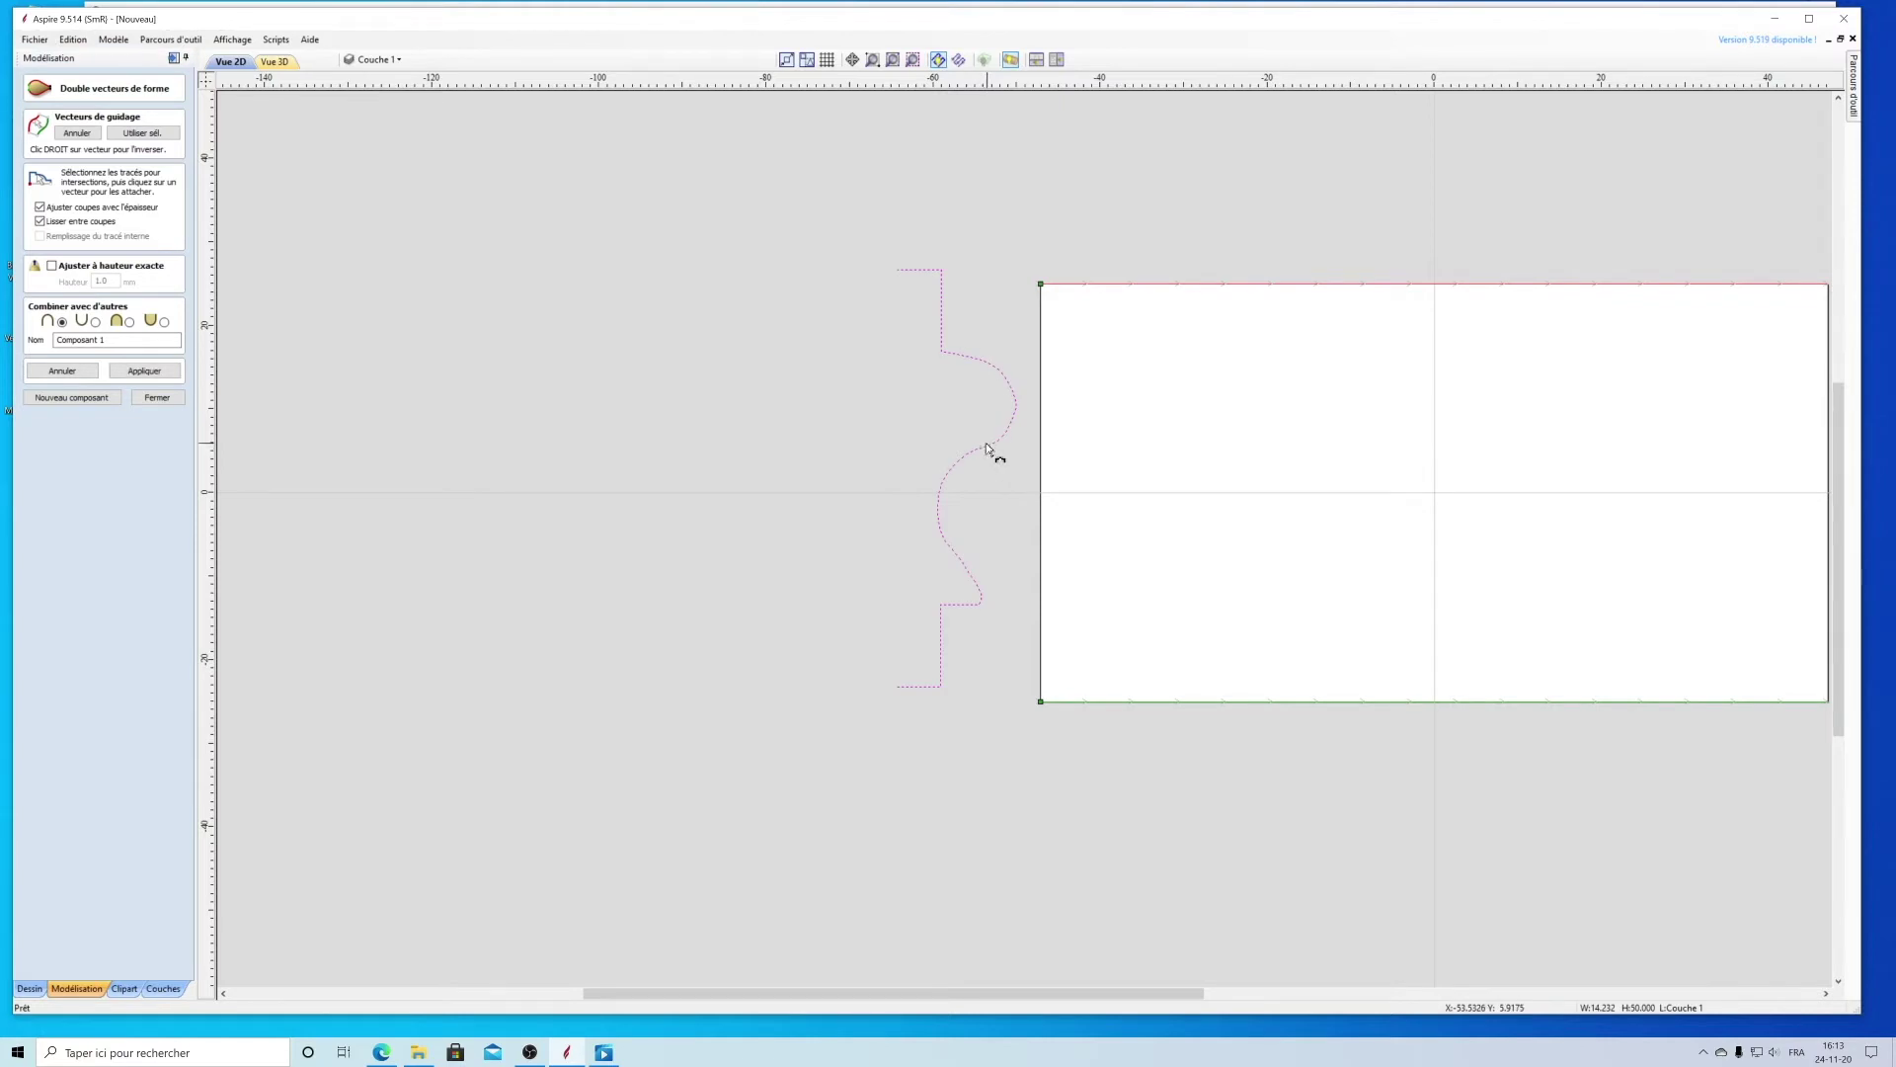
left_click(146, 372)
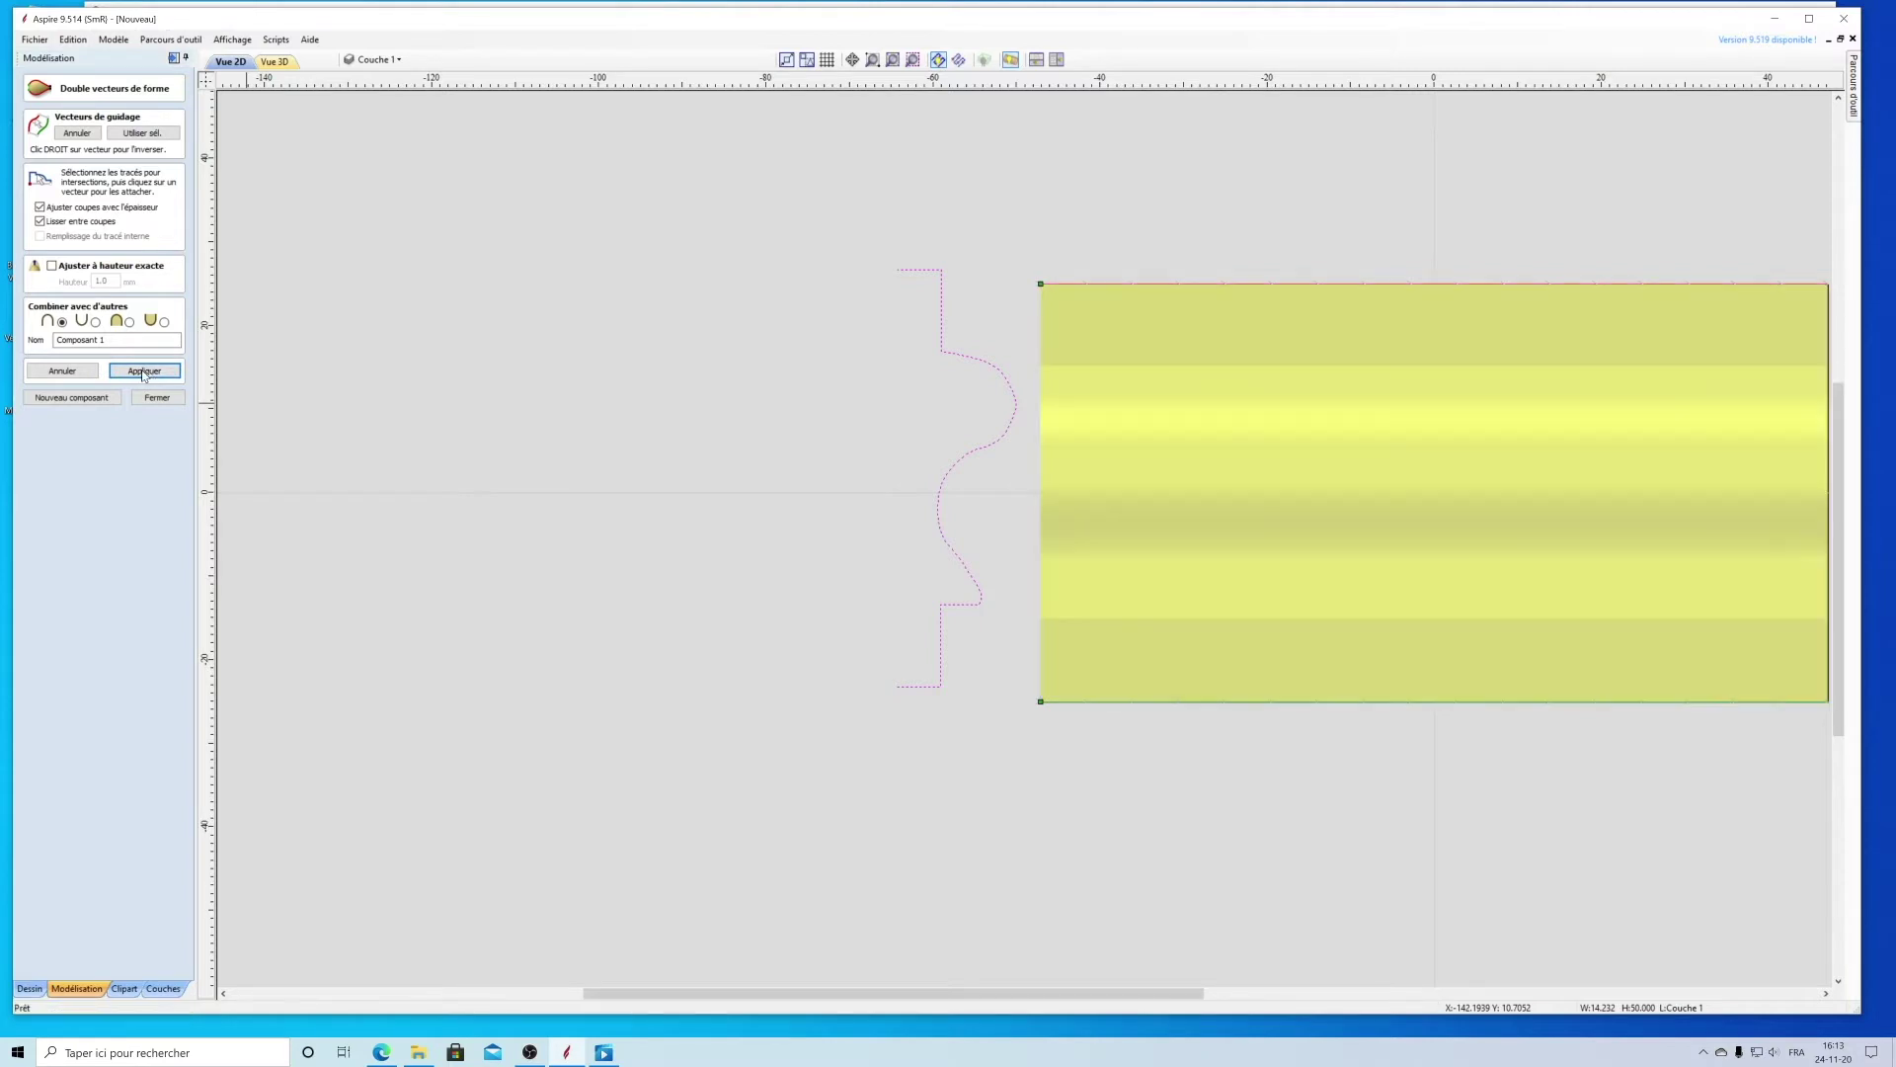
left_click(269, 62)
scroll(1158, 597, "down", 6)
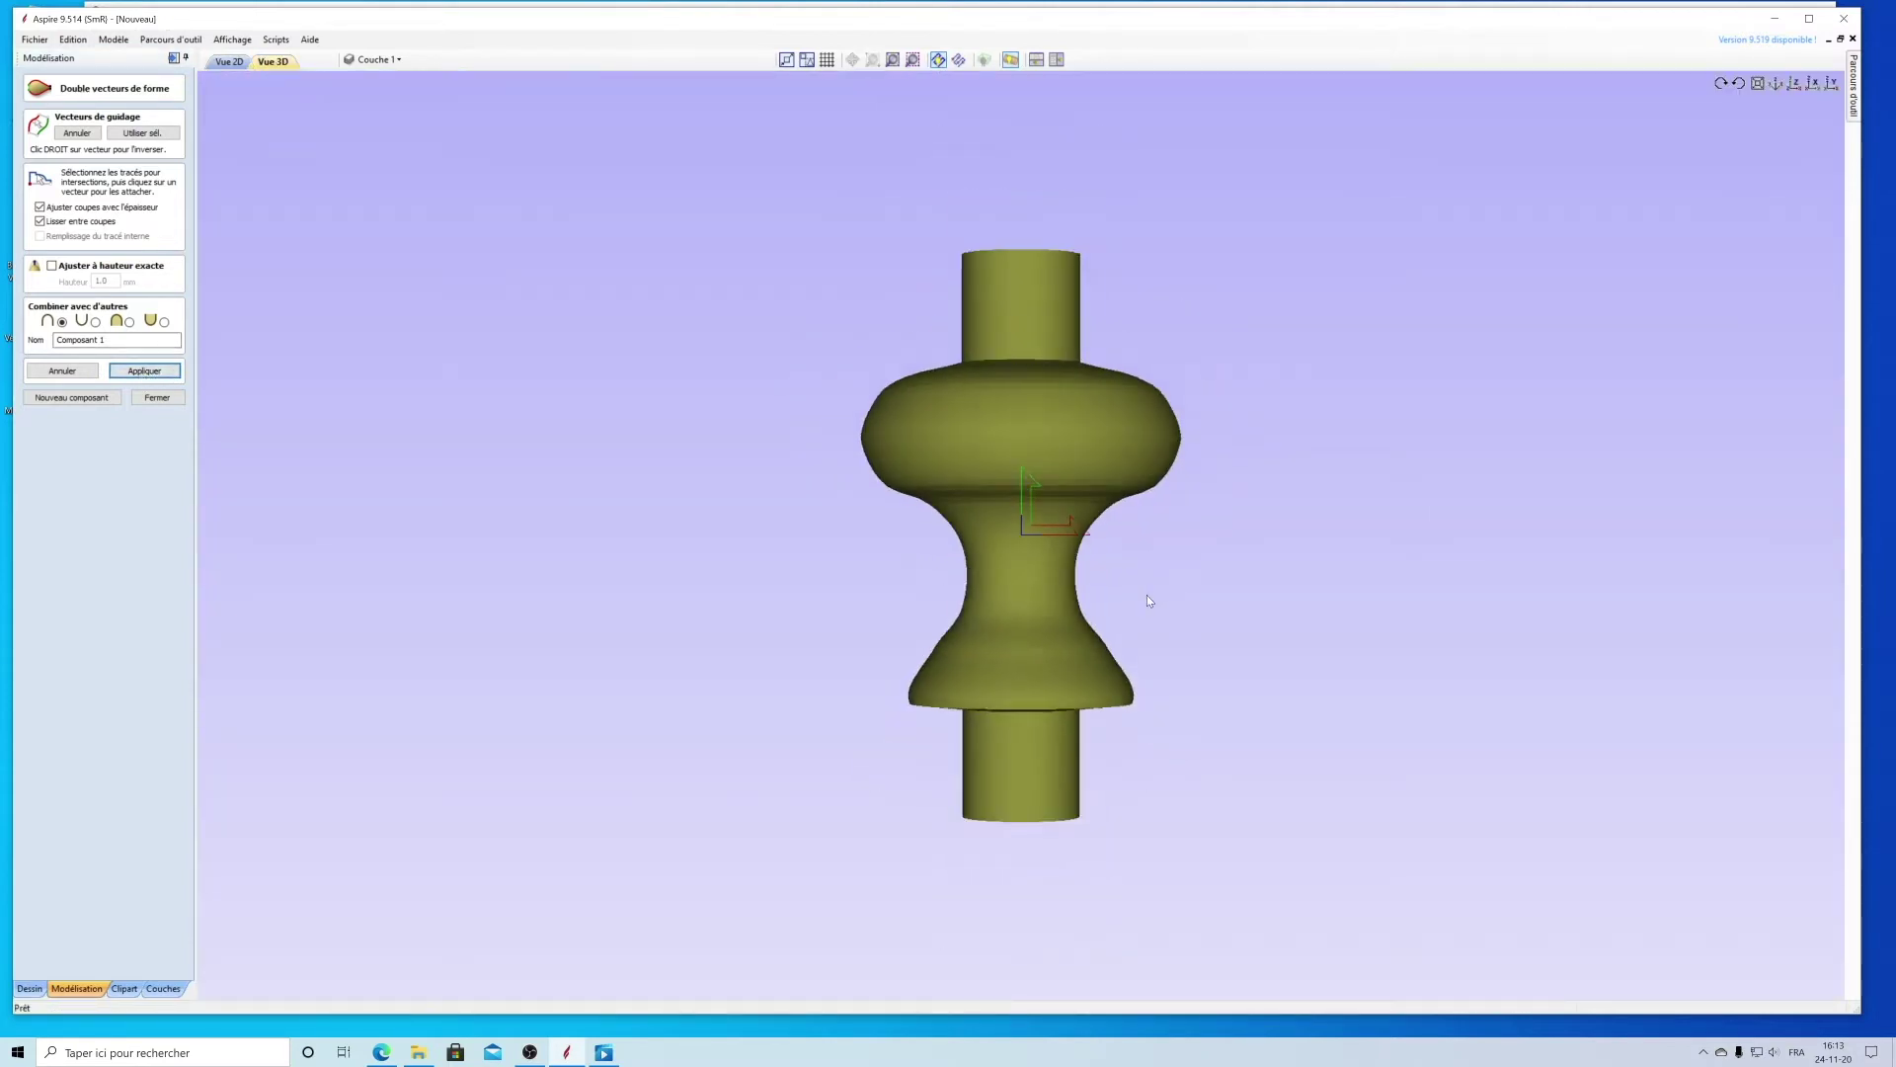
scroll(1135, 587, "up", 2)
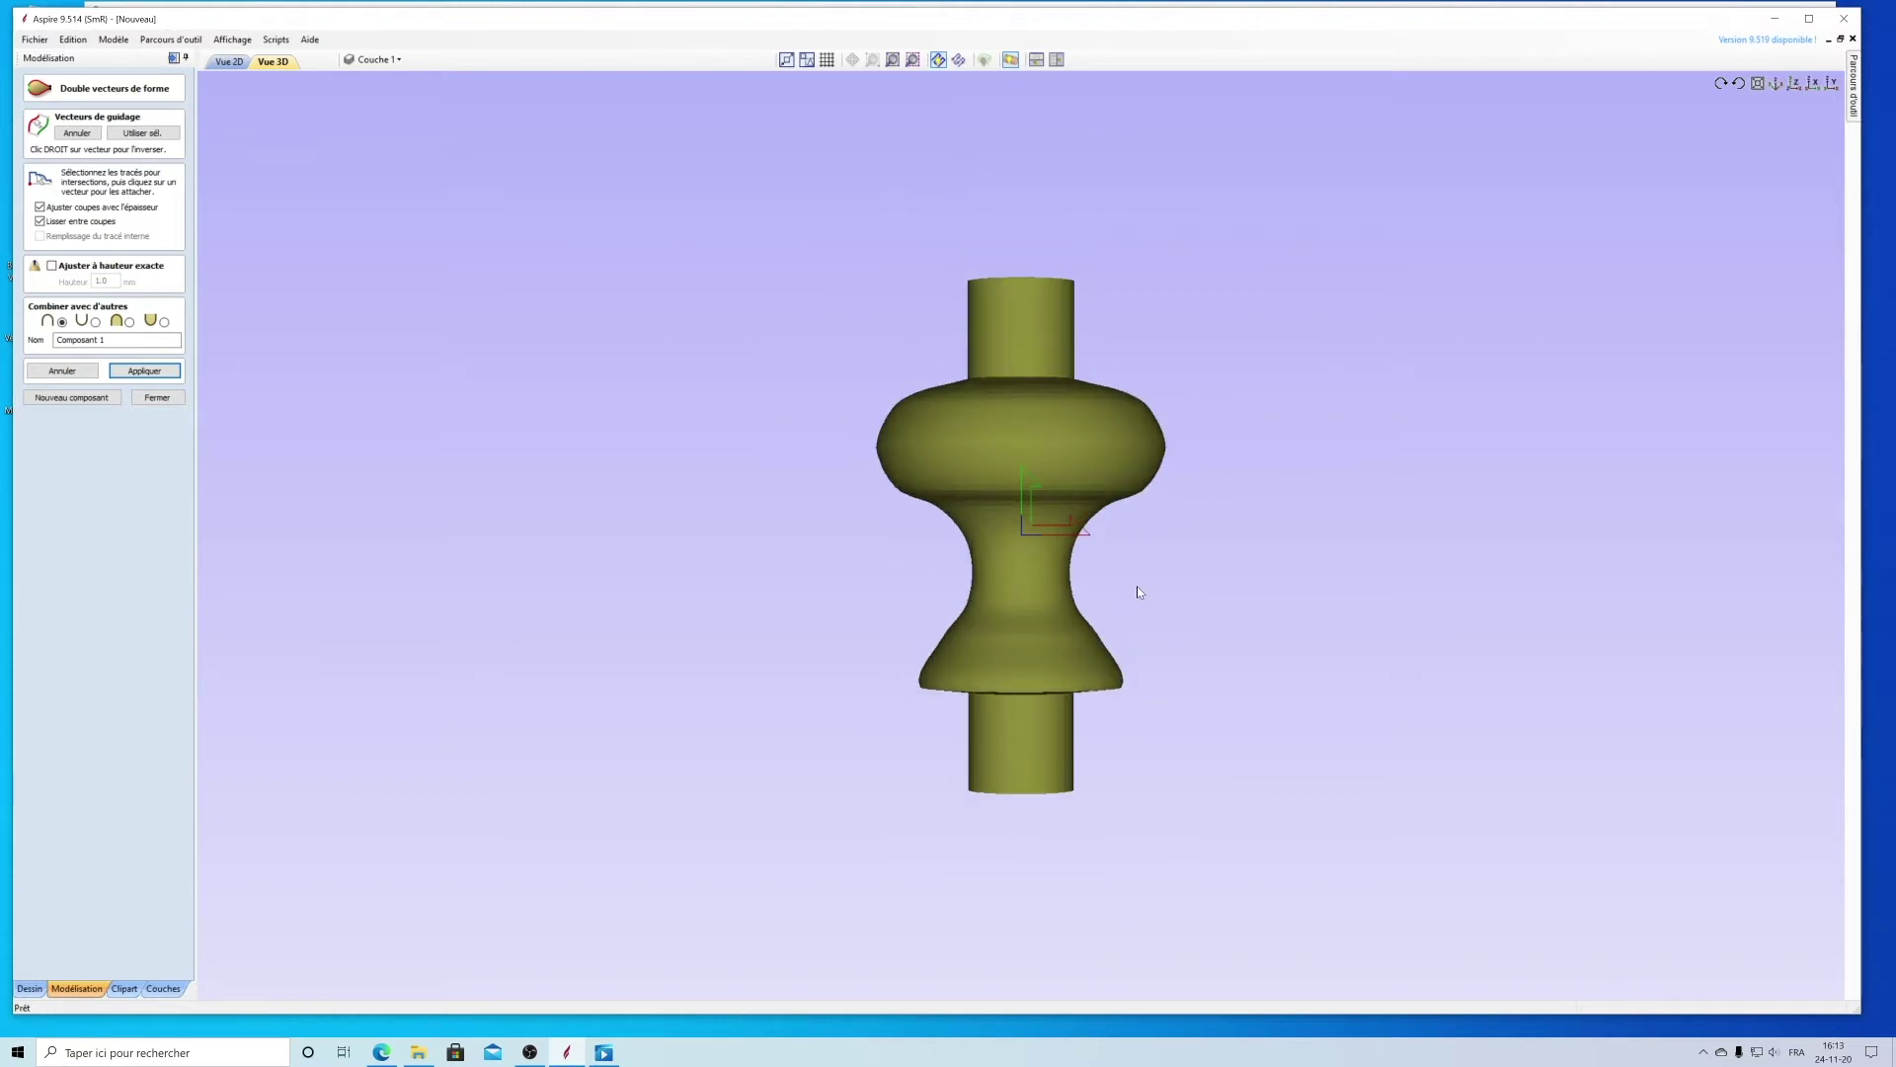
left_click_drag(1229, 637, 1194, 678)
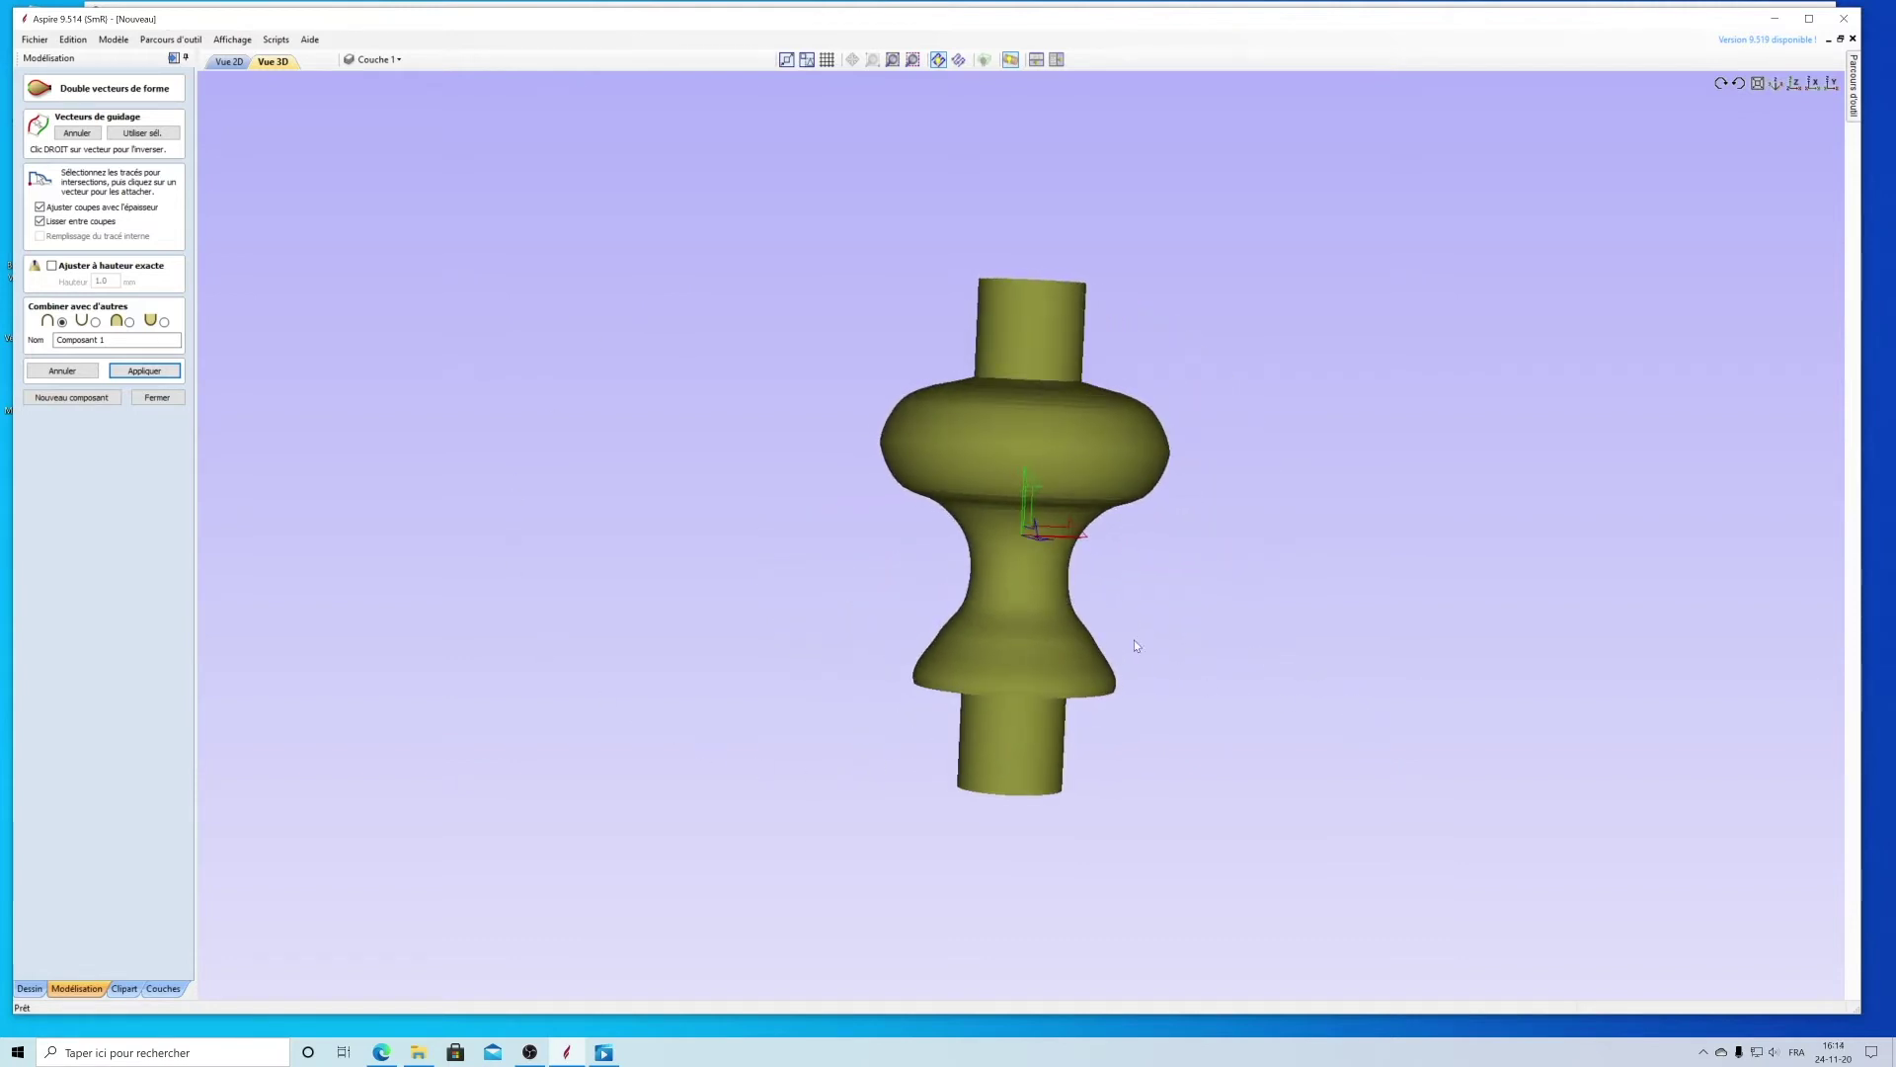
left_click_drag(1073, 612, 1116, 619)
left_click(148, 397)
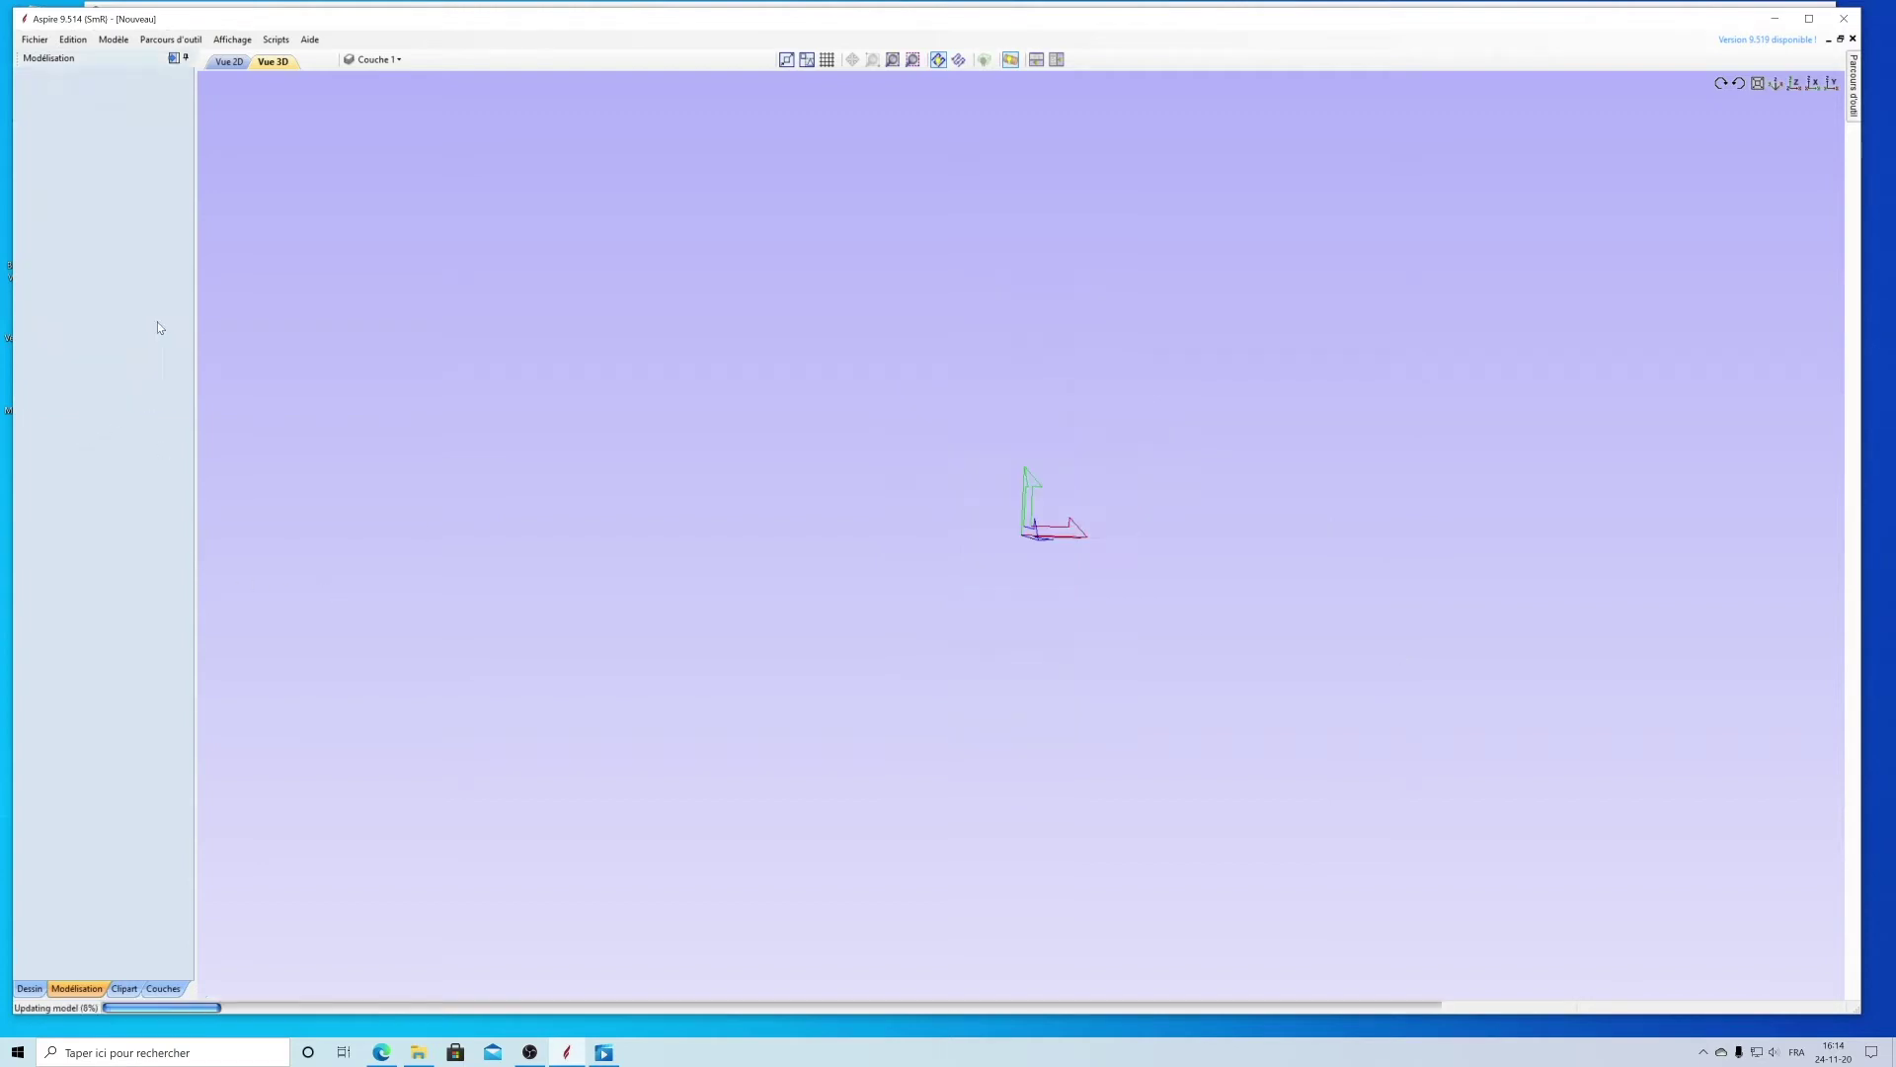
Step: Browse the Clipart library in the 2D view and place the Egg_Web1 texture over the swept model
left_click(230, 62)
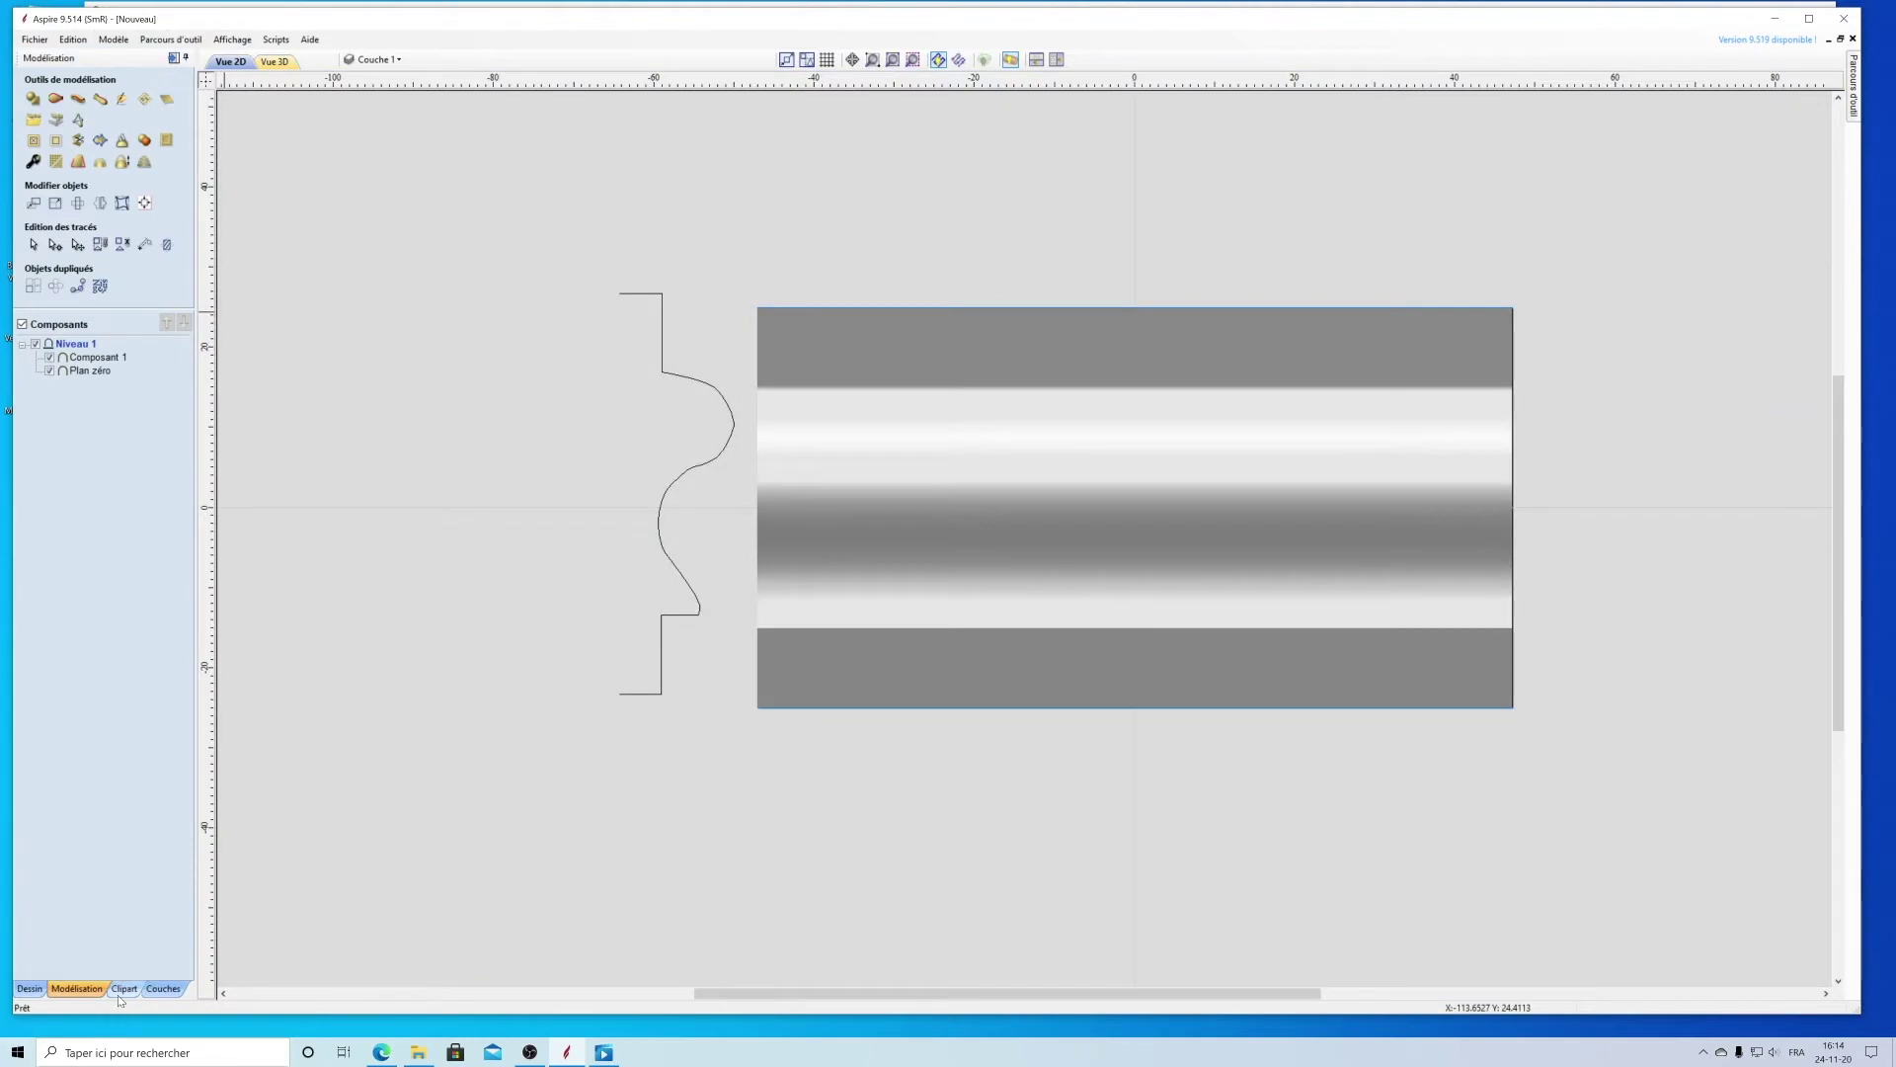
left_click(124, 988)
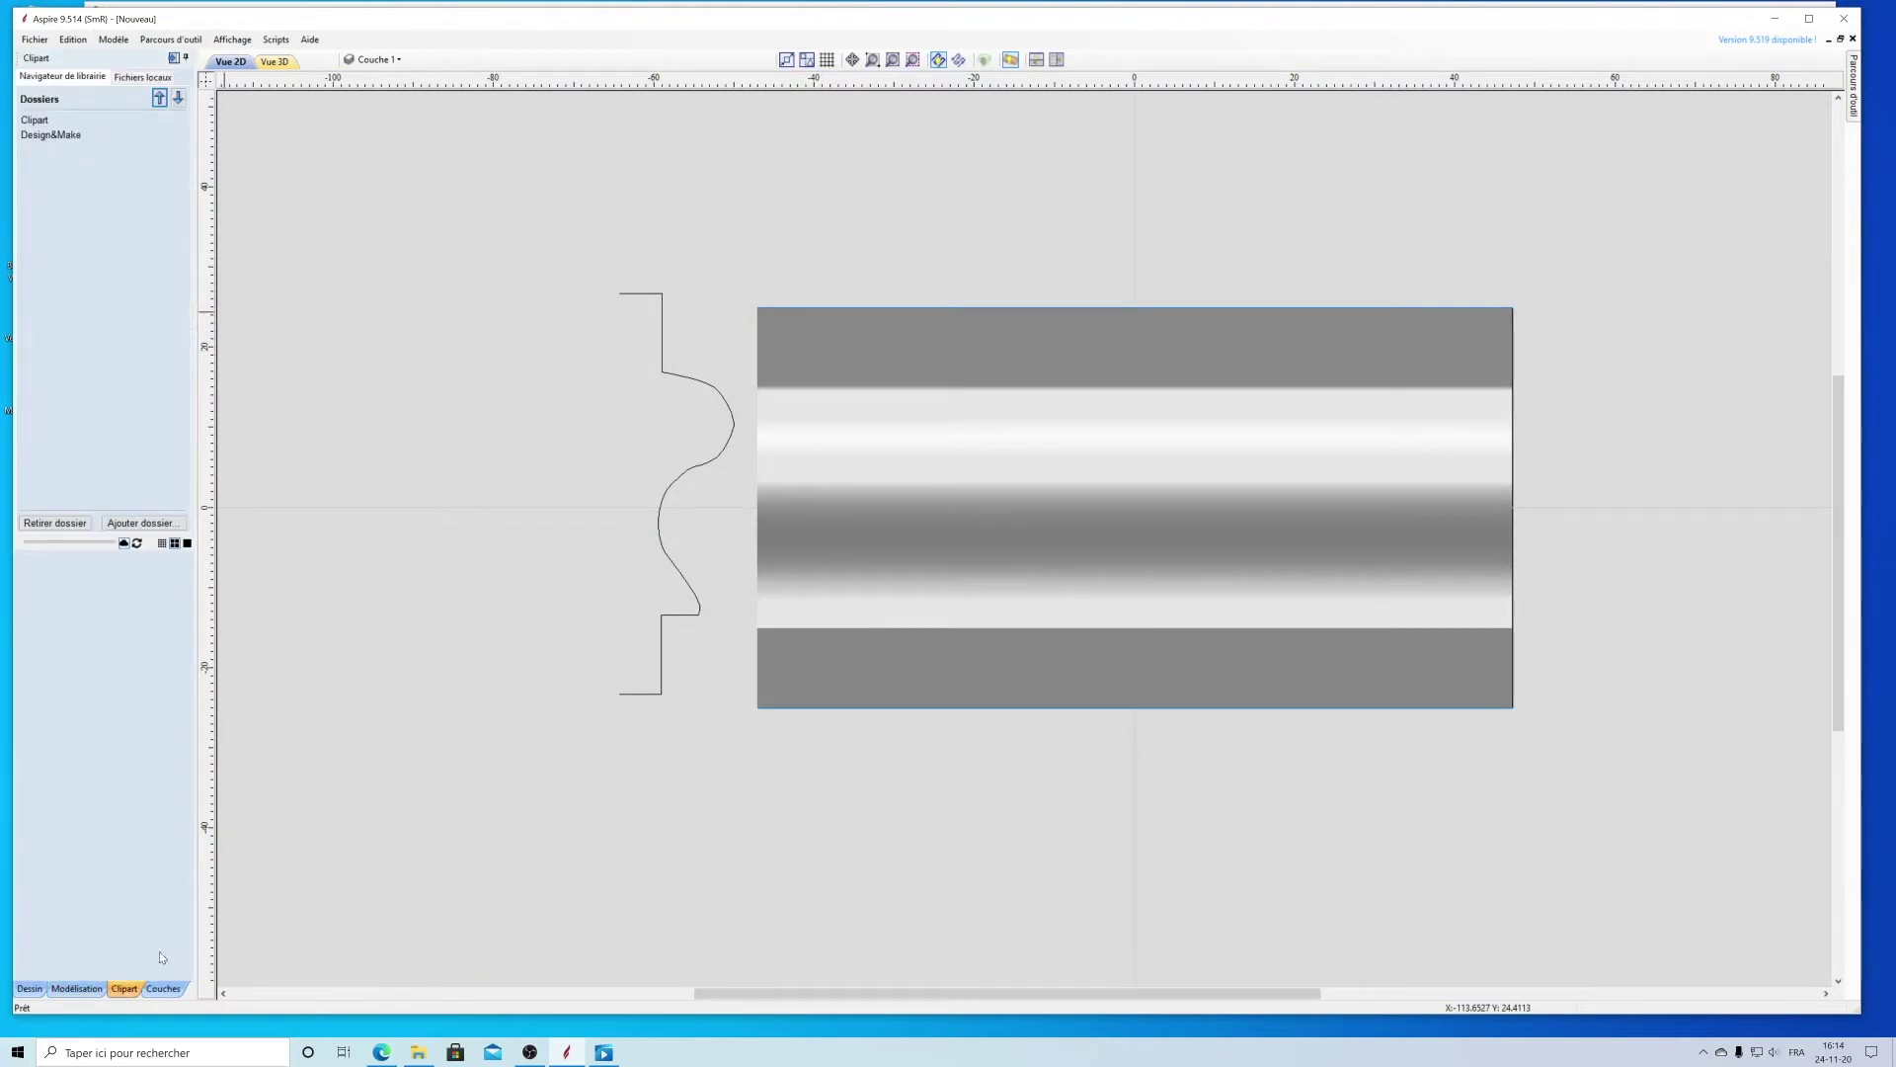
left_click(35, 119)
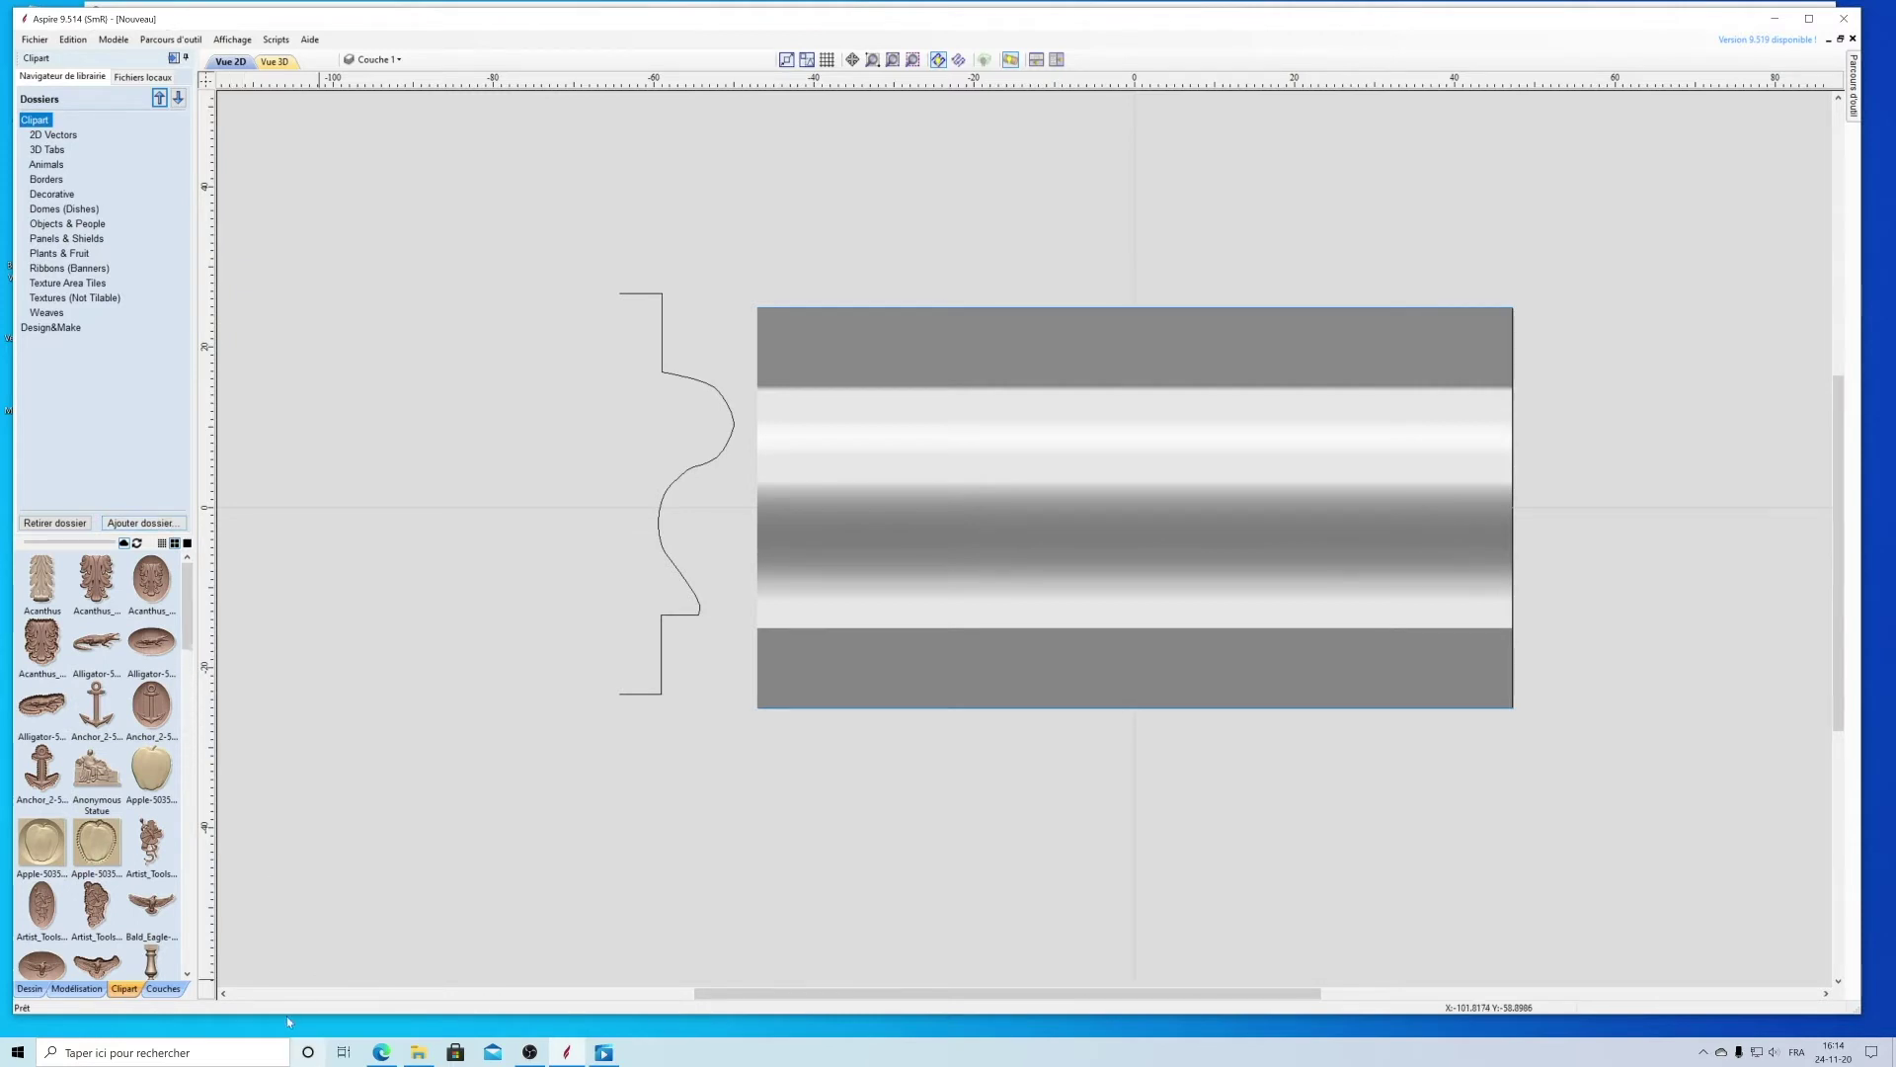
left_click(187, 976)
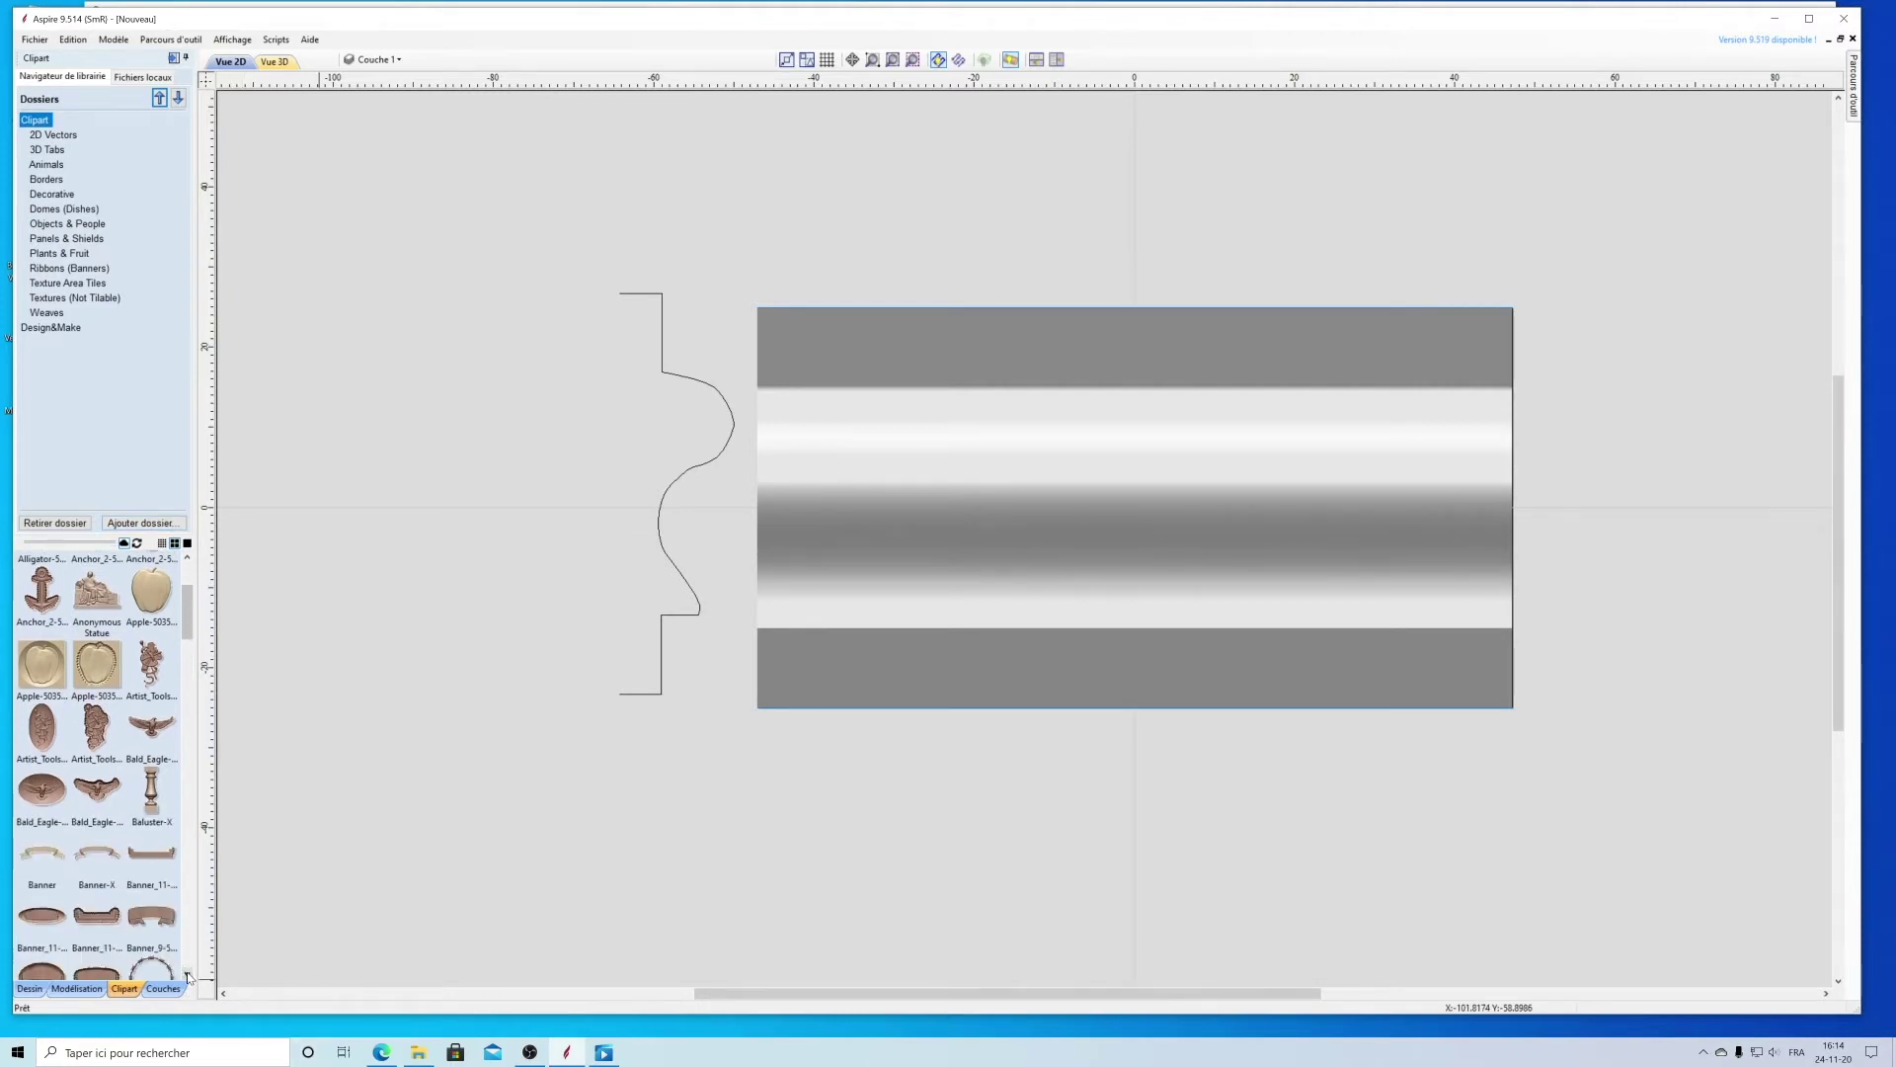
left_click(188, 976)
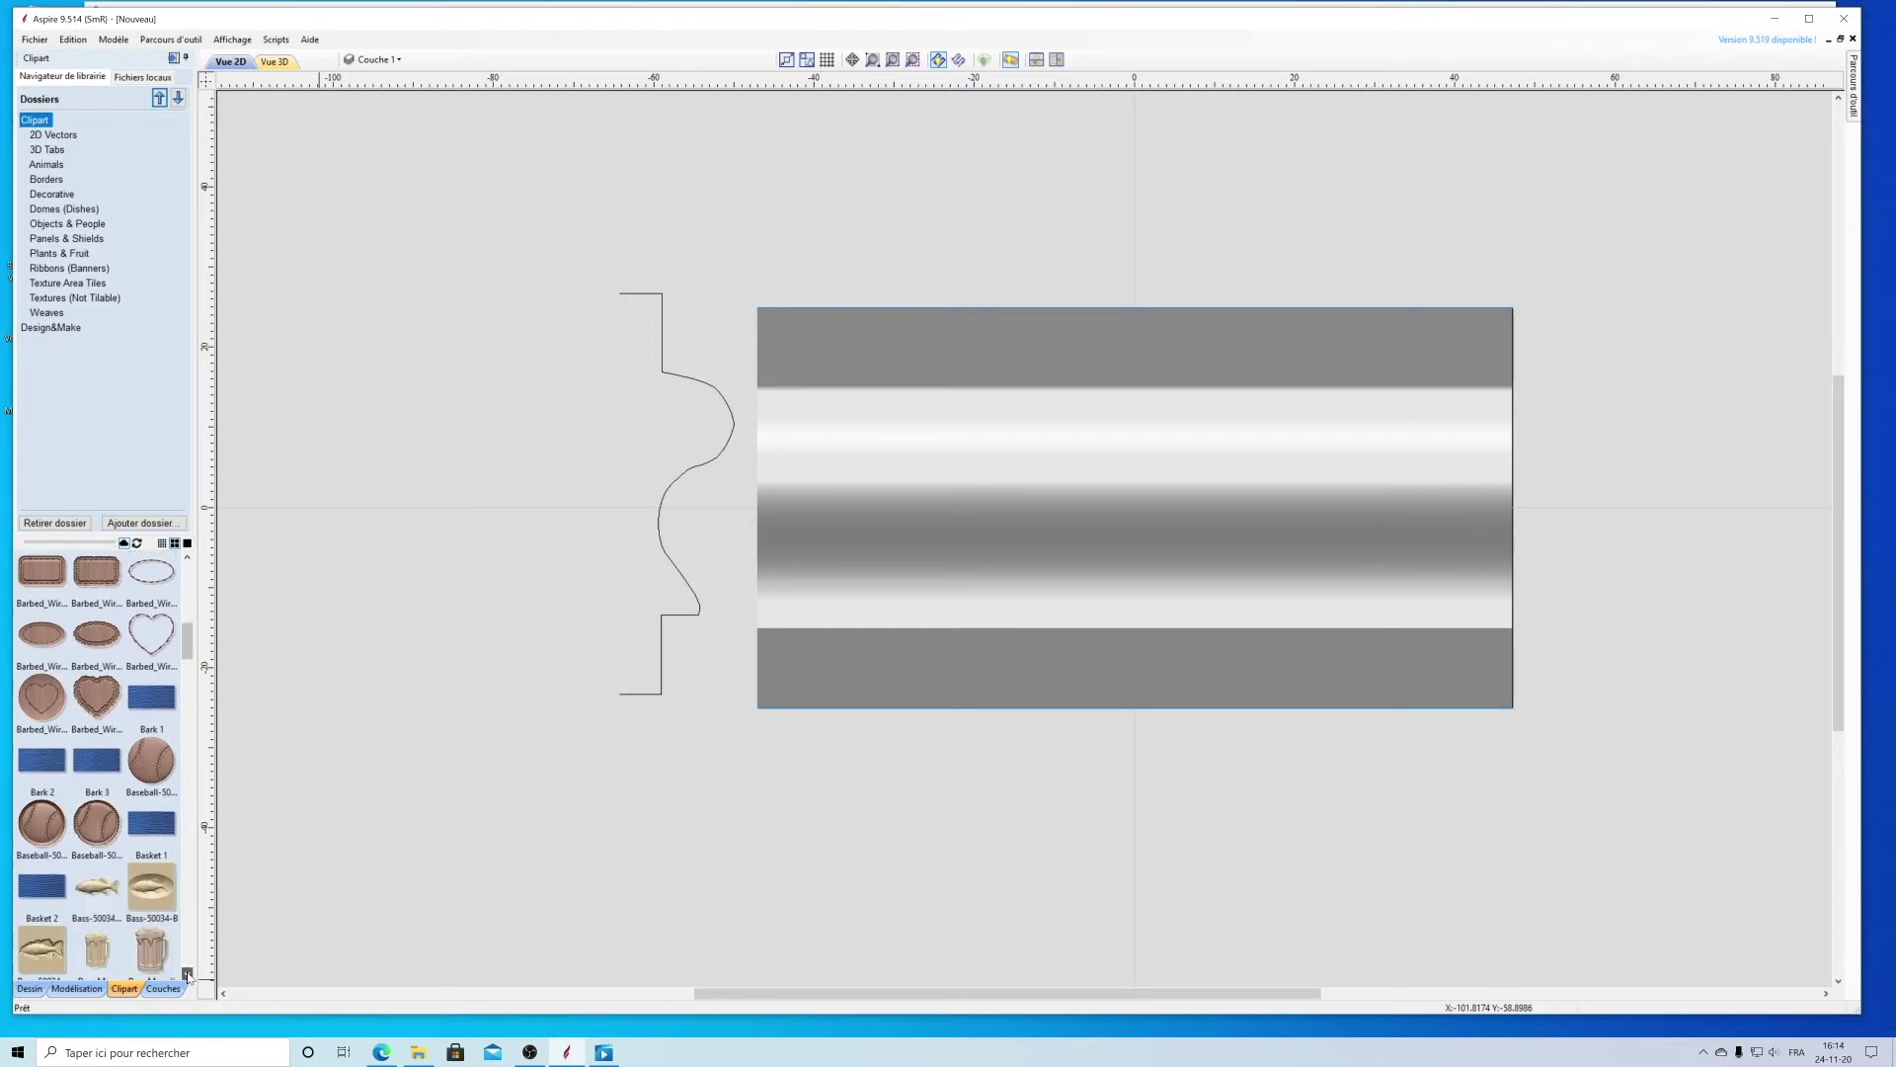
left_click(188, 976)
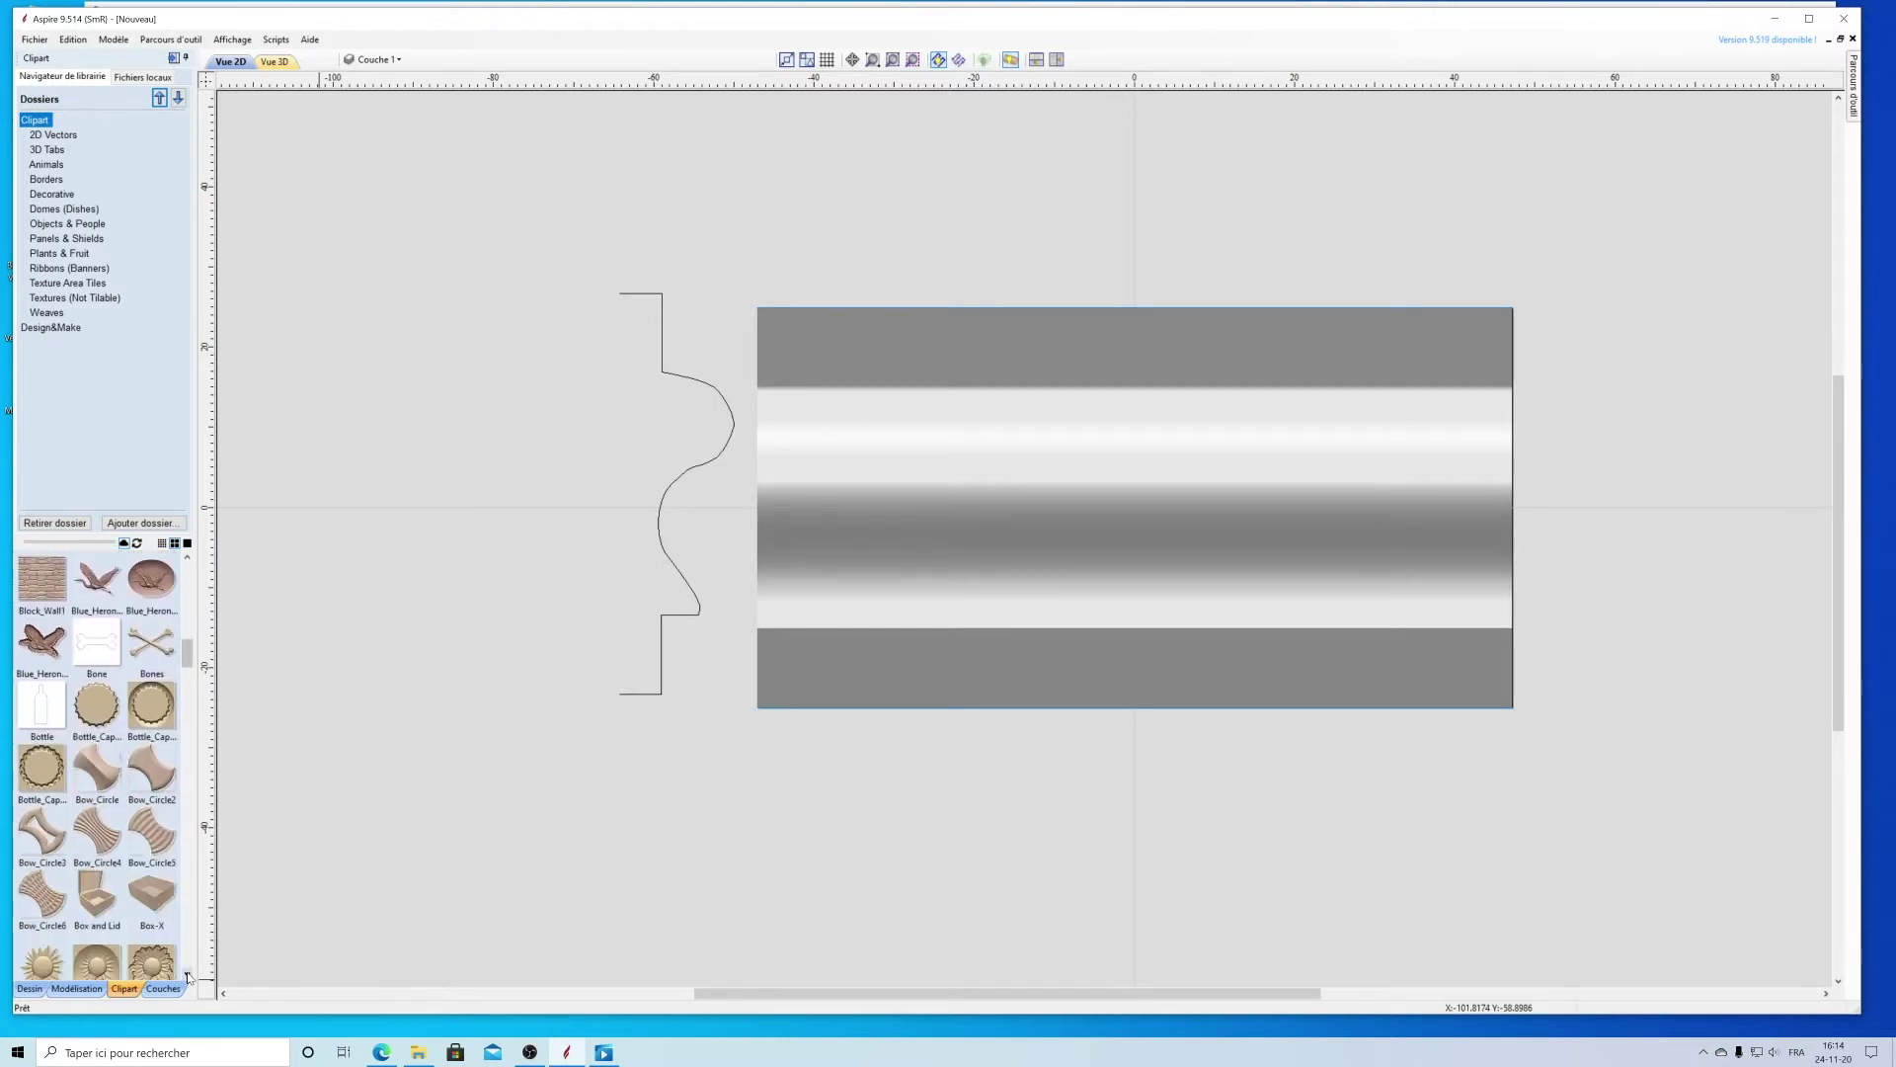
left_click(188, 976)
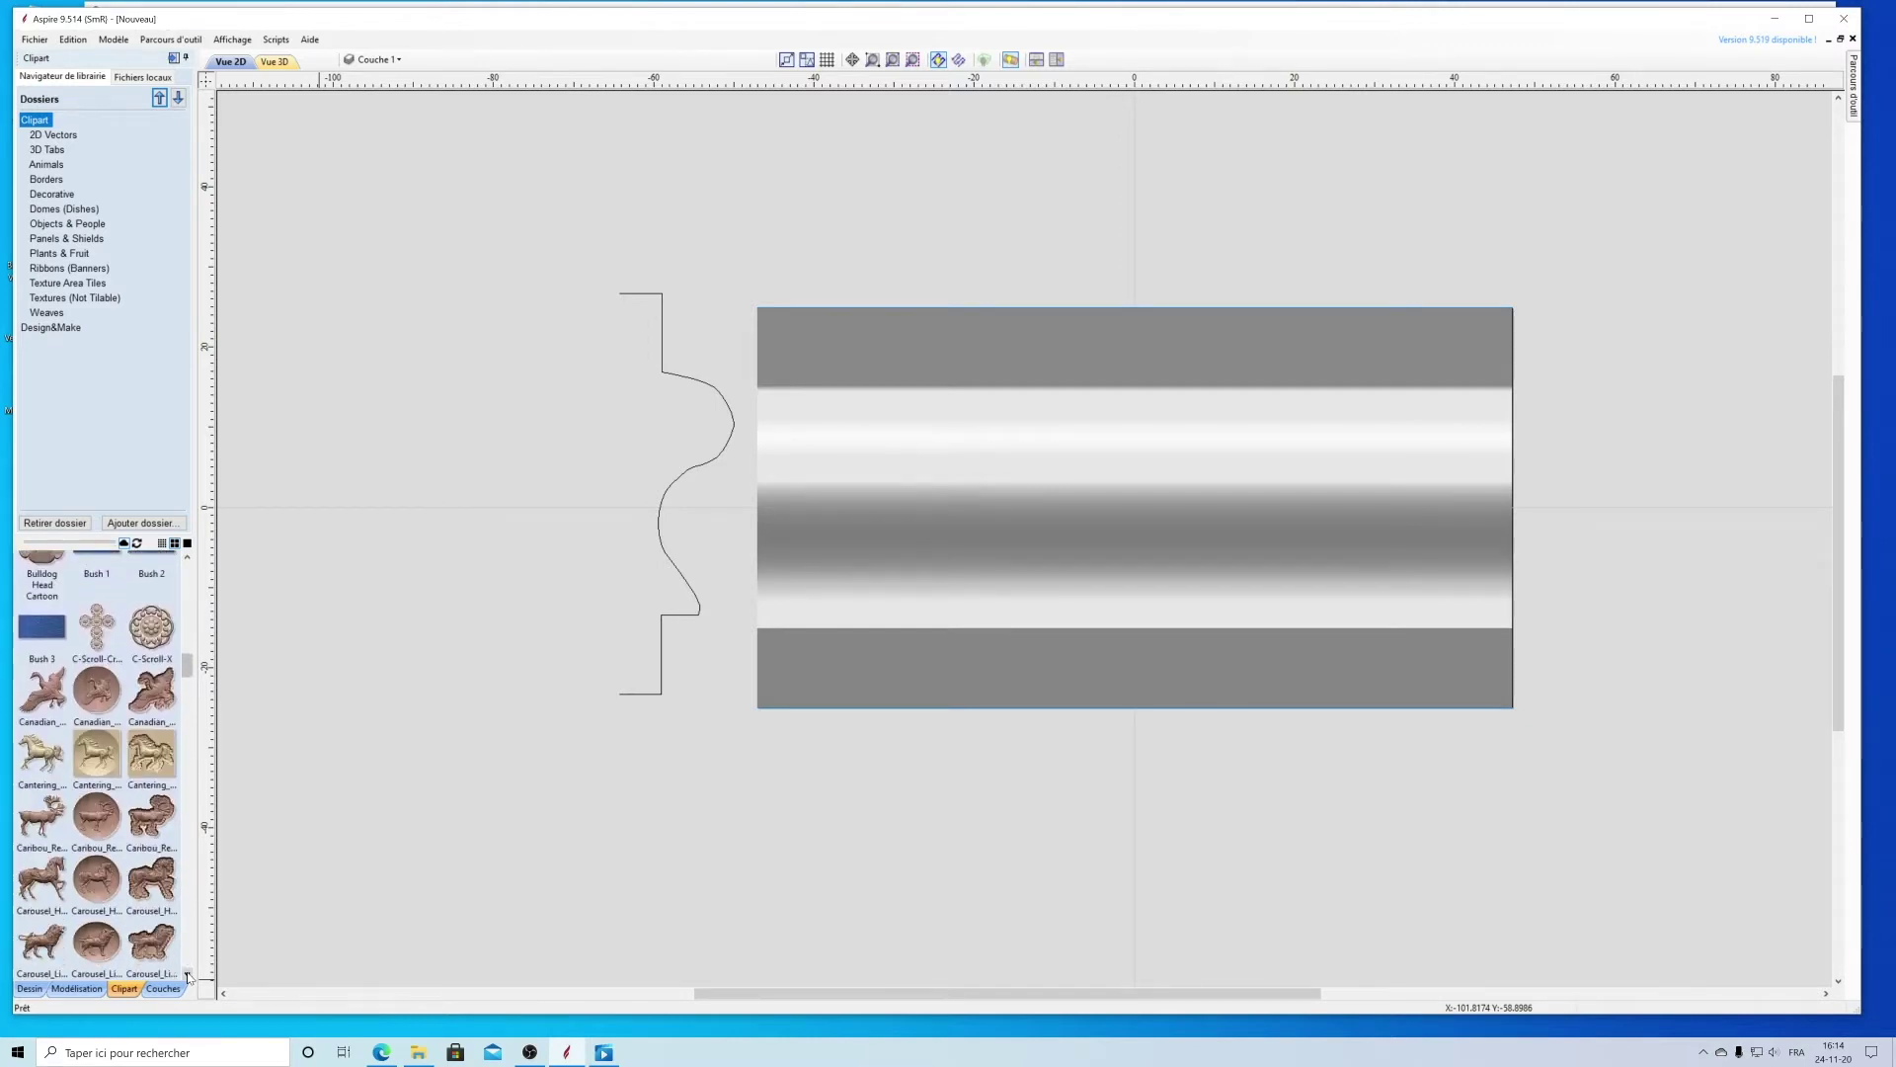
left_click(188, 976)
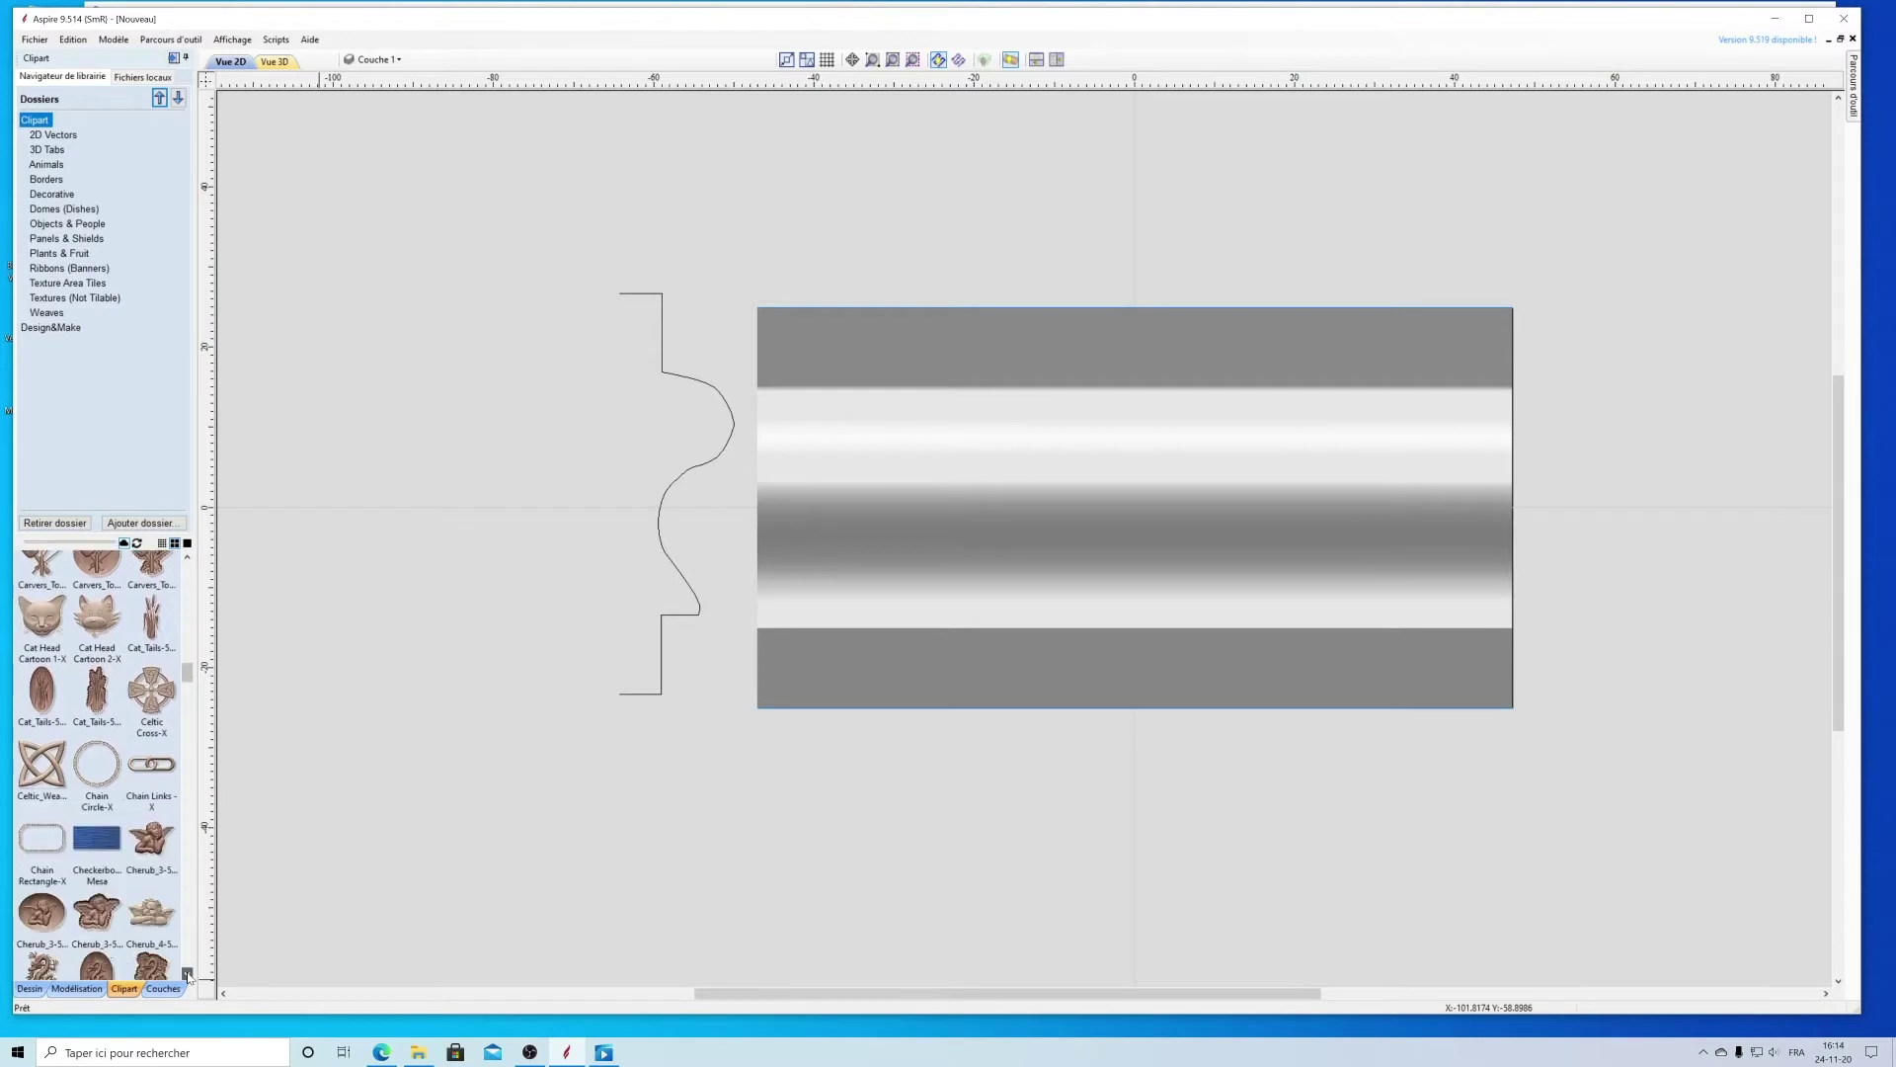
left_click(188, 976)
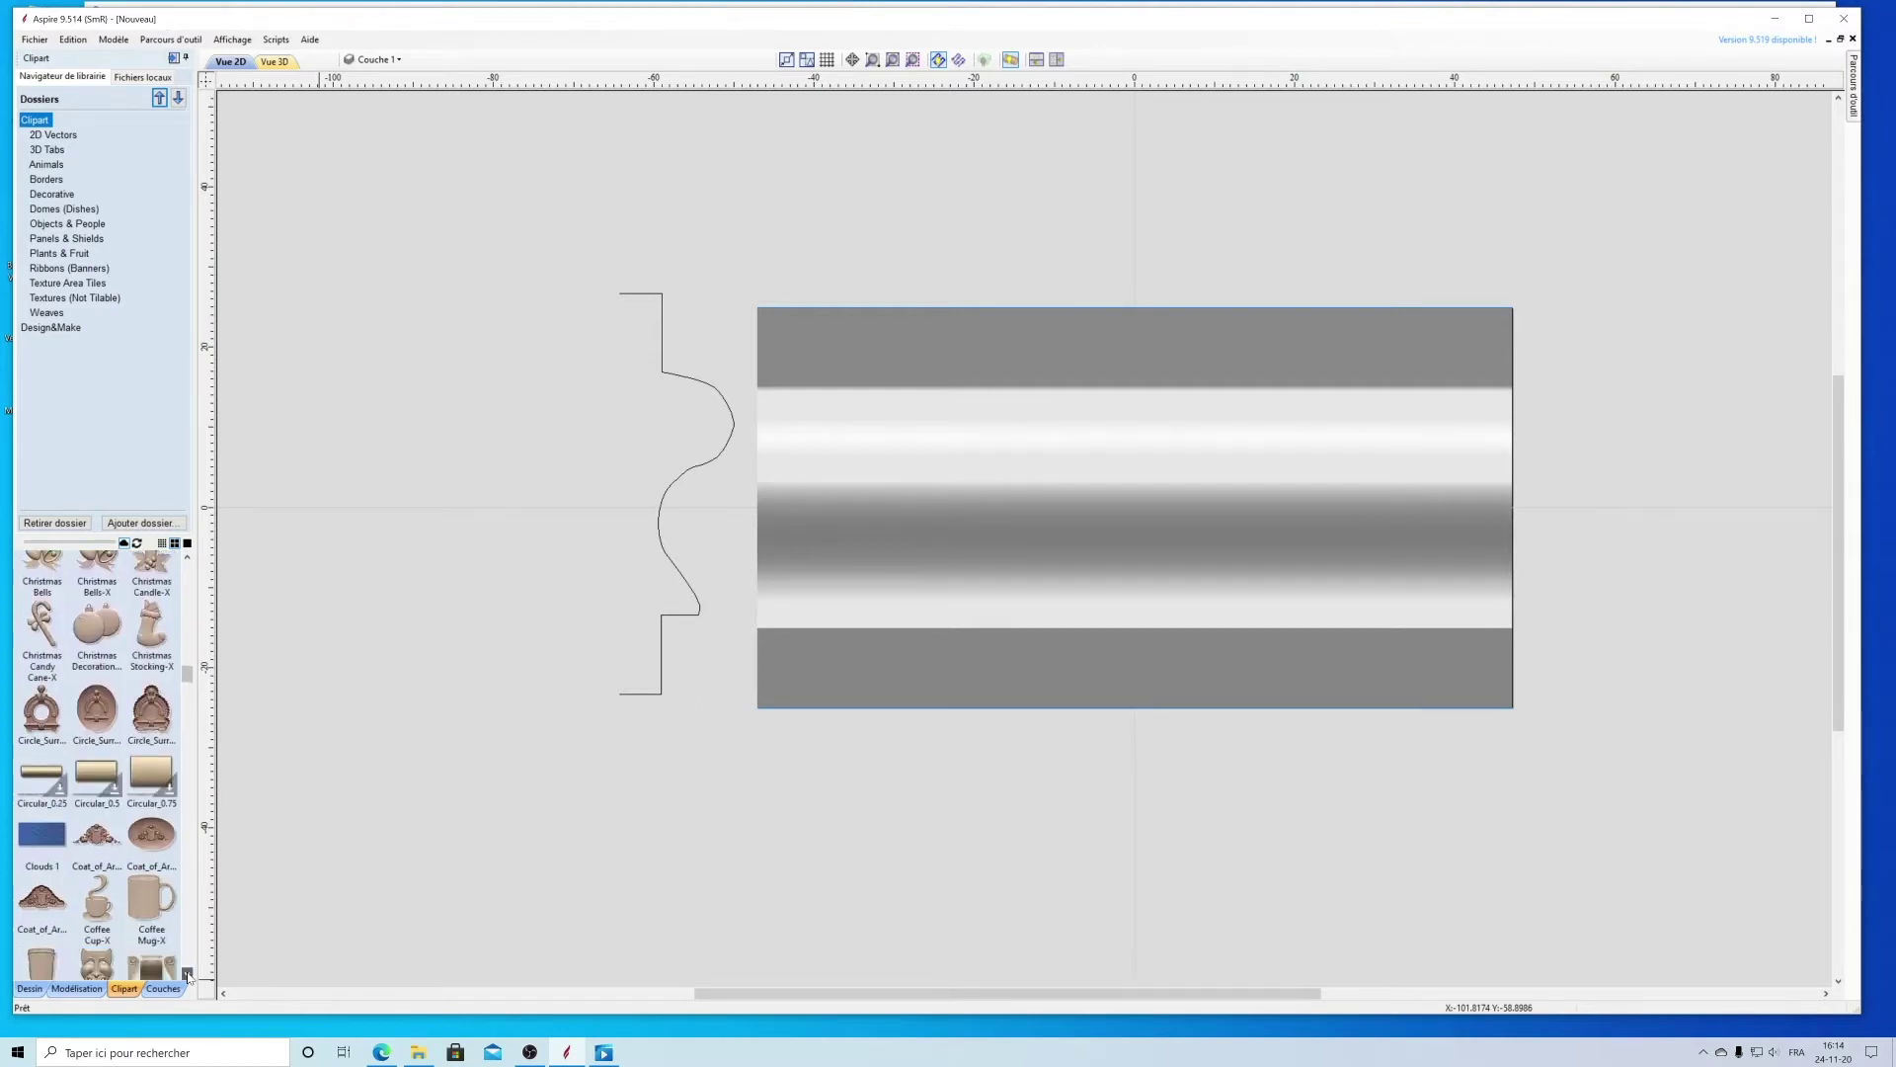
left_click(187, 975)
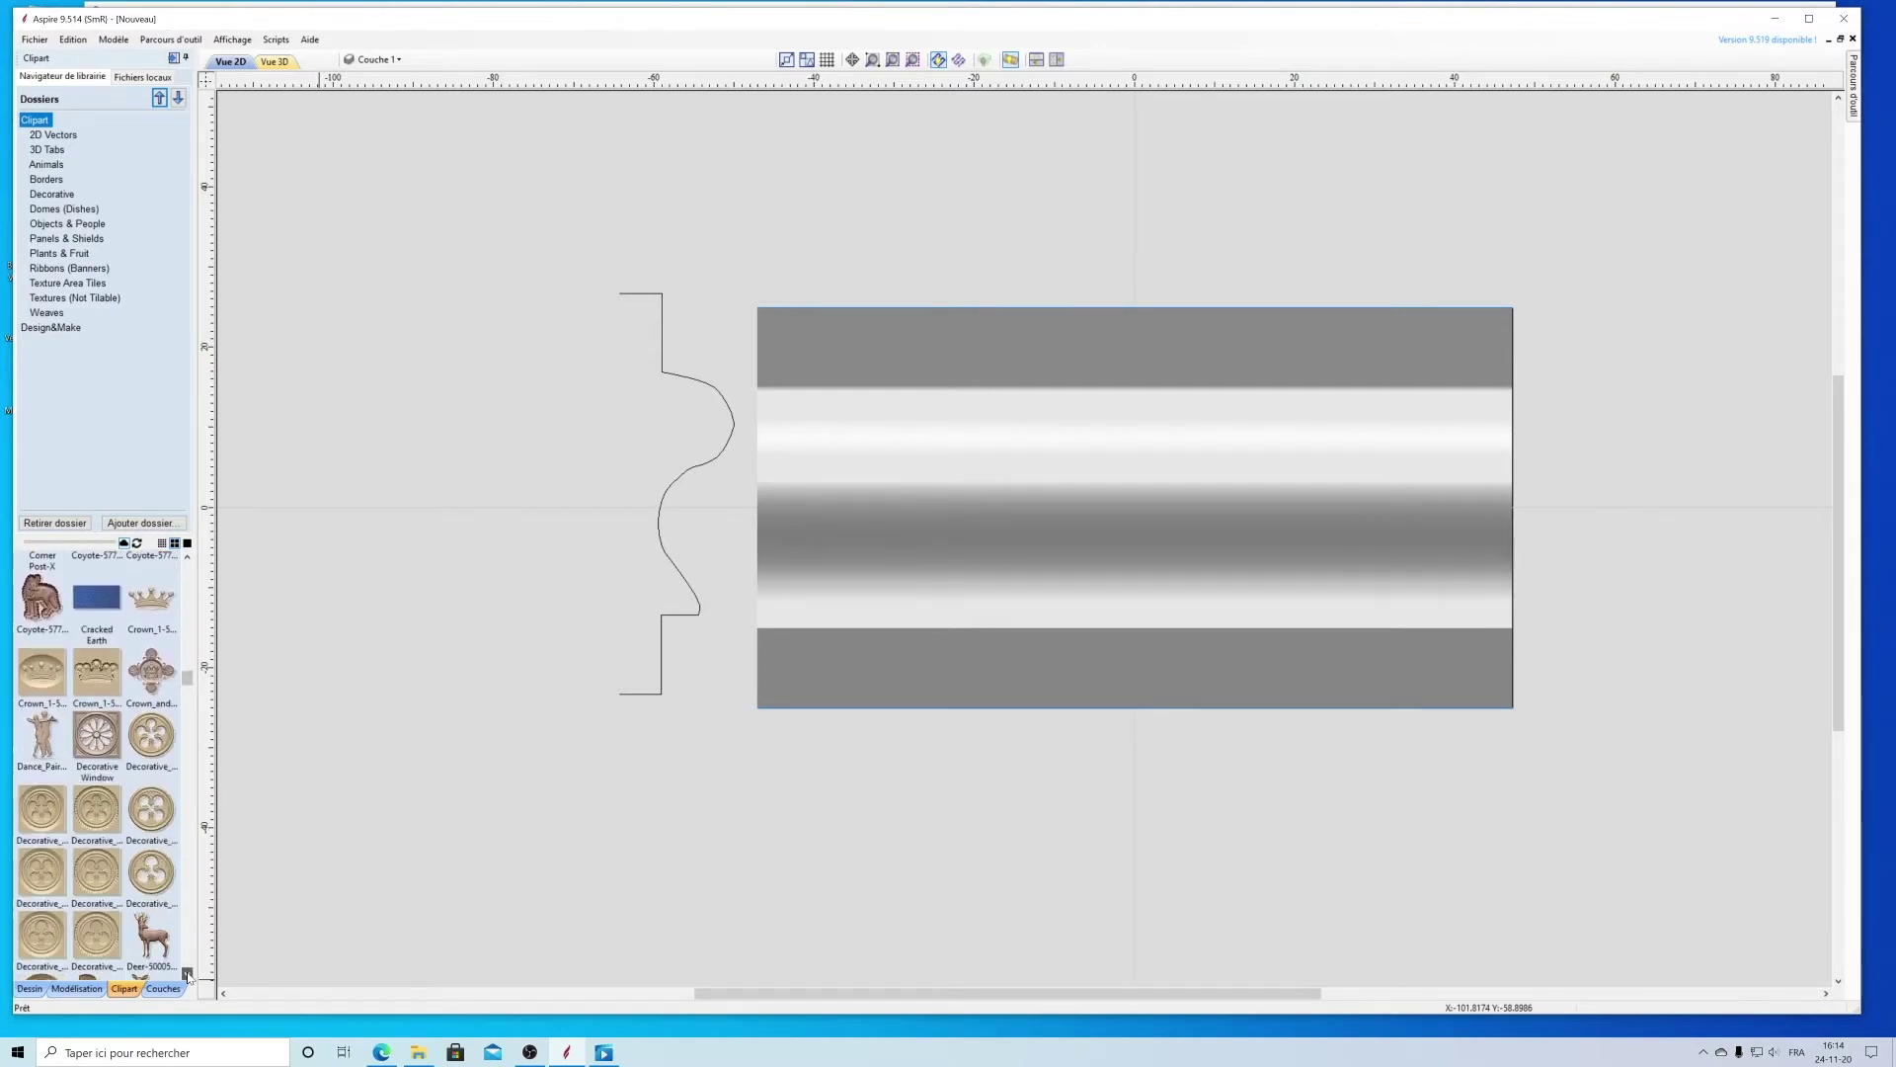
left_click(187, 975)
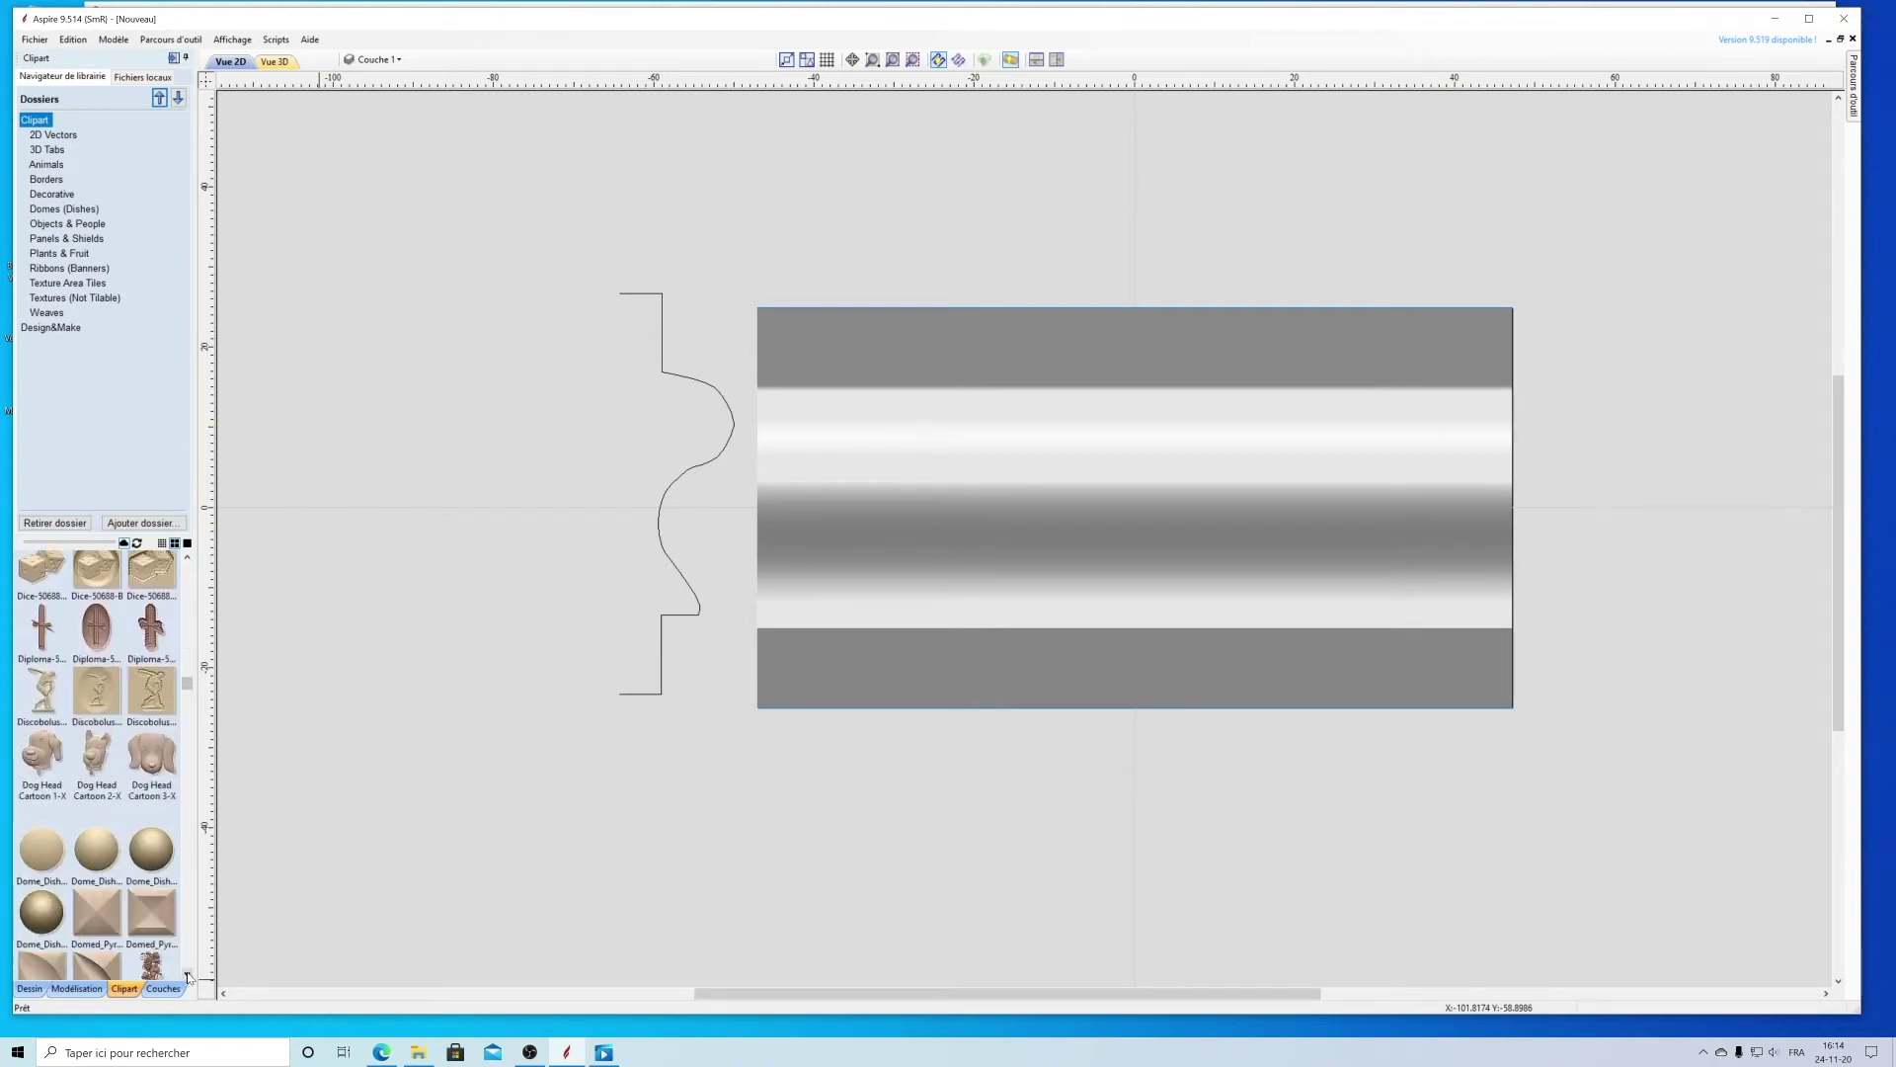
left_click(188, 976)
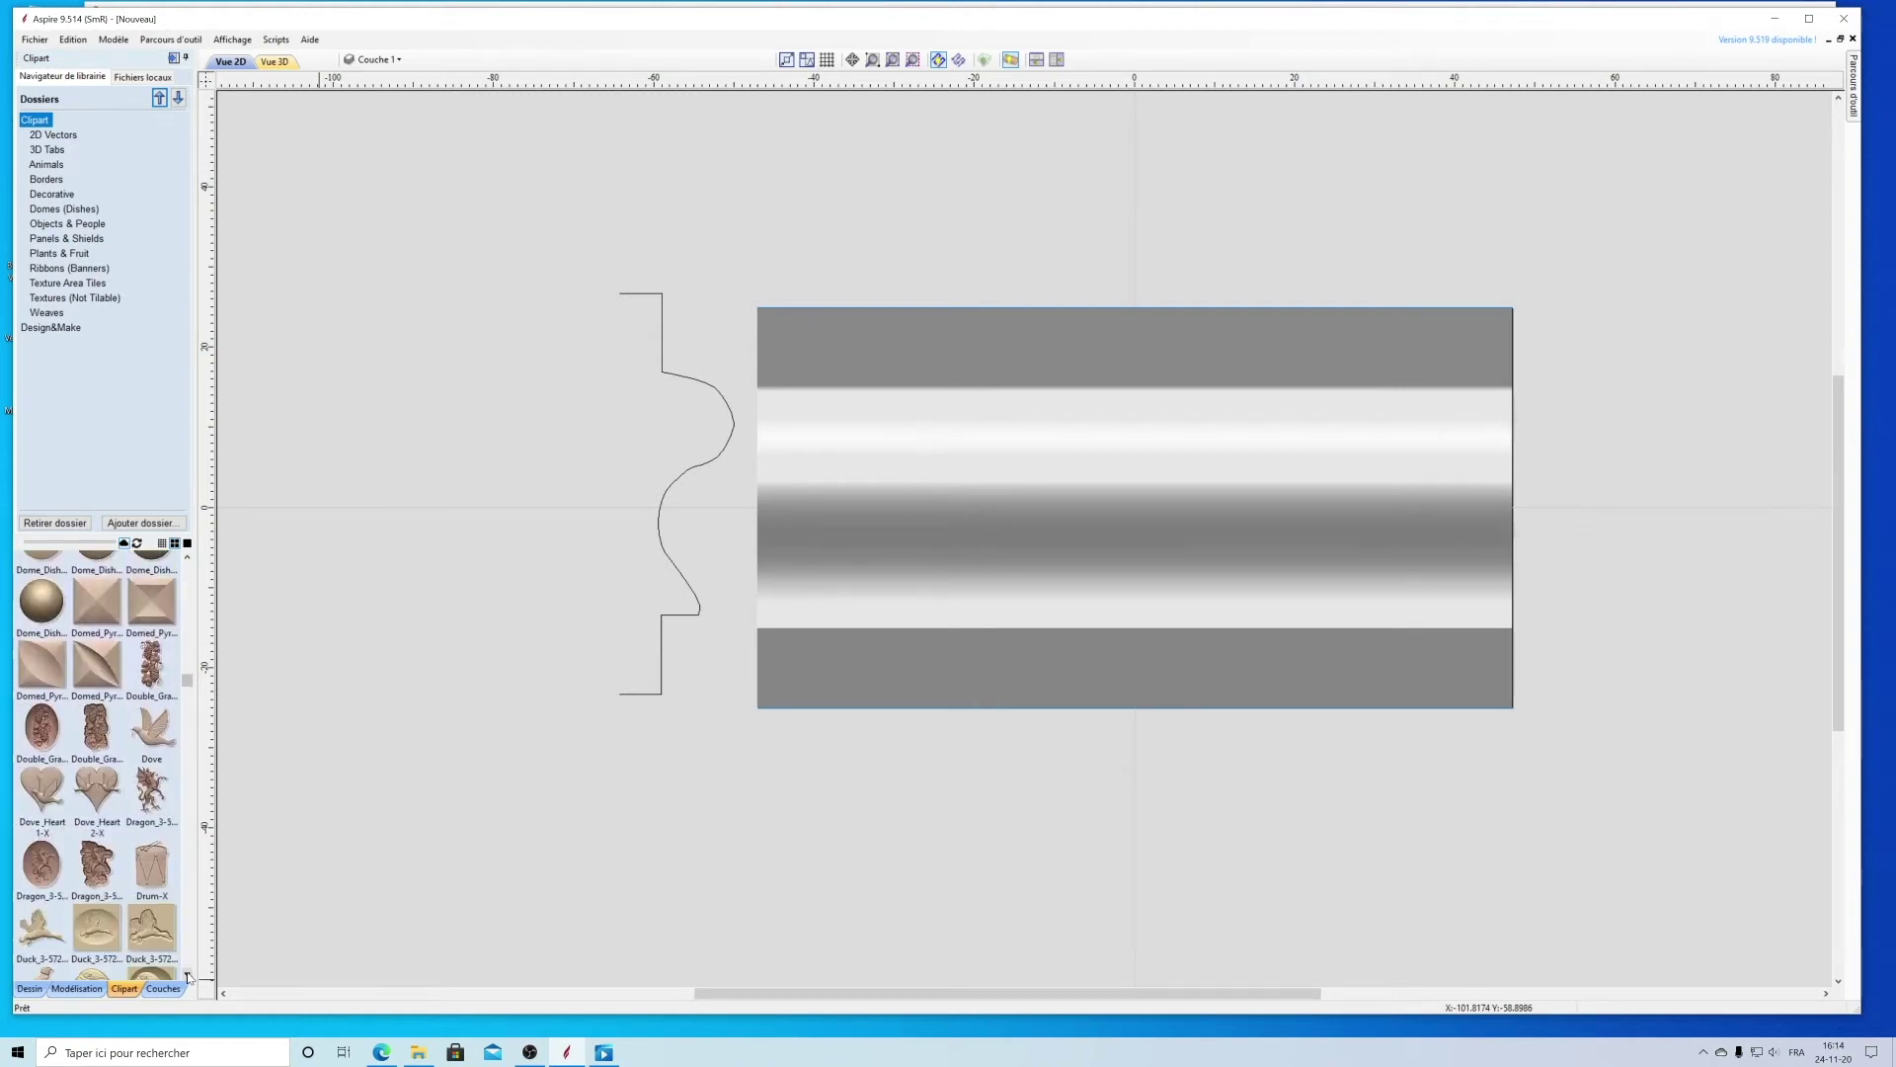
left_click(187, 976)
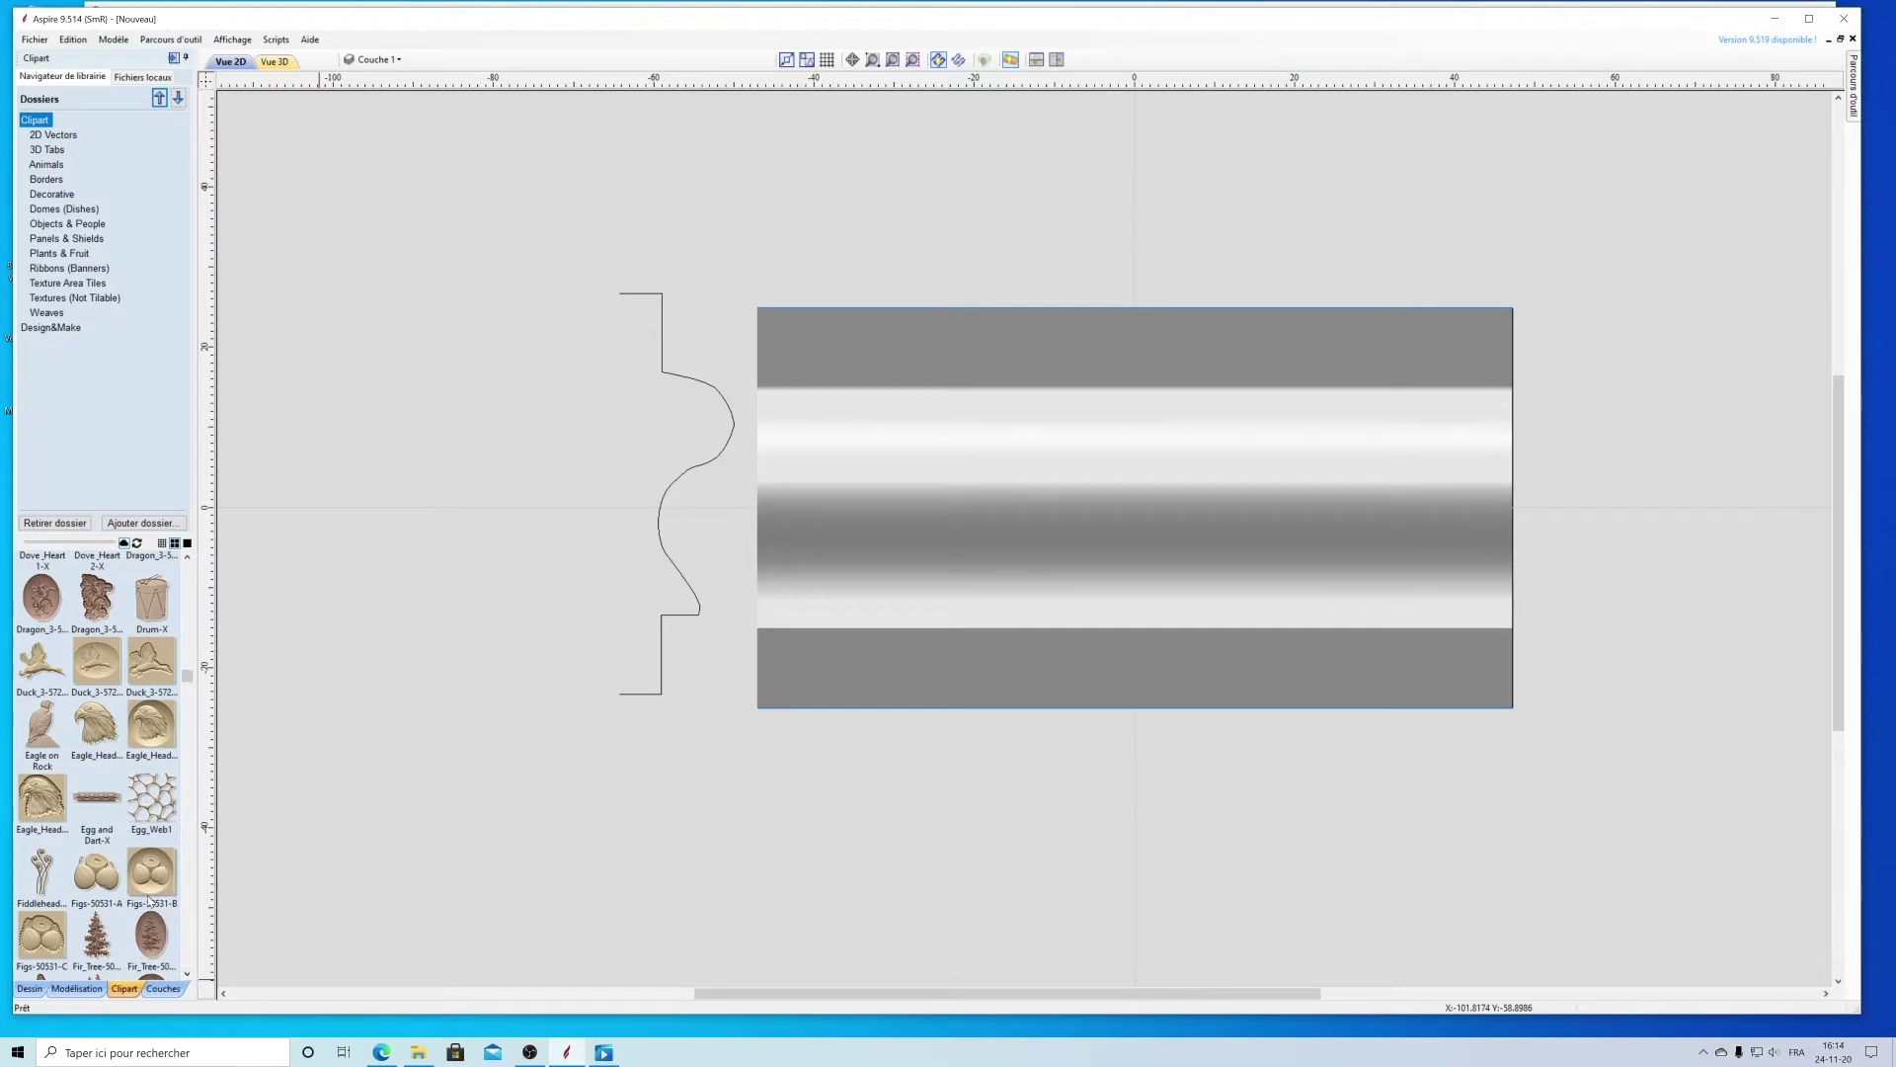
left_click(141, 815)
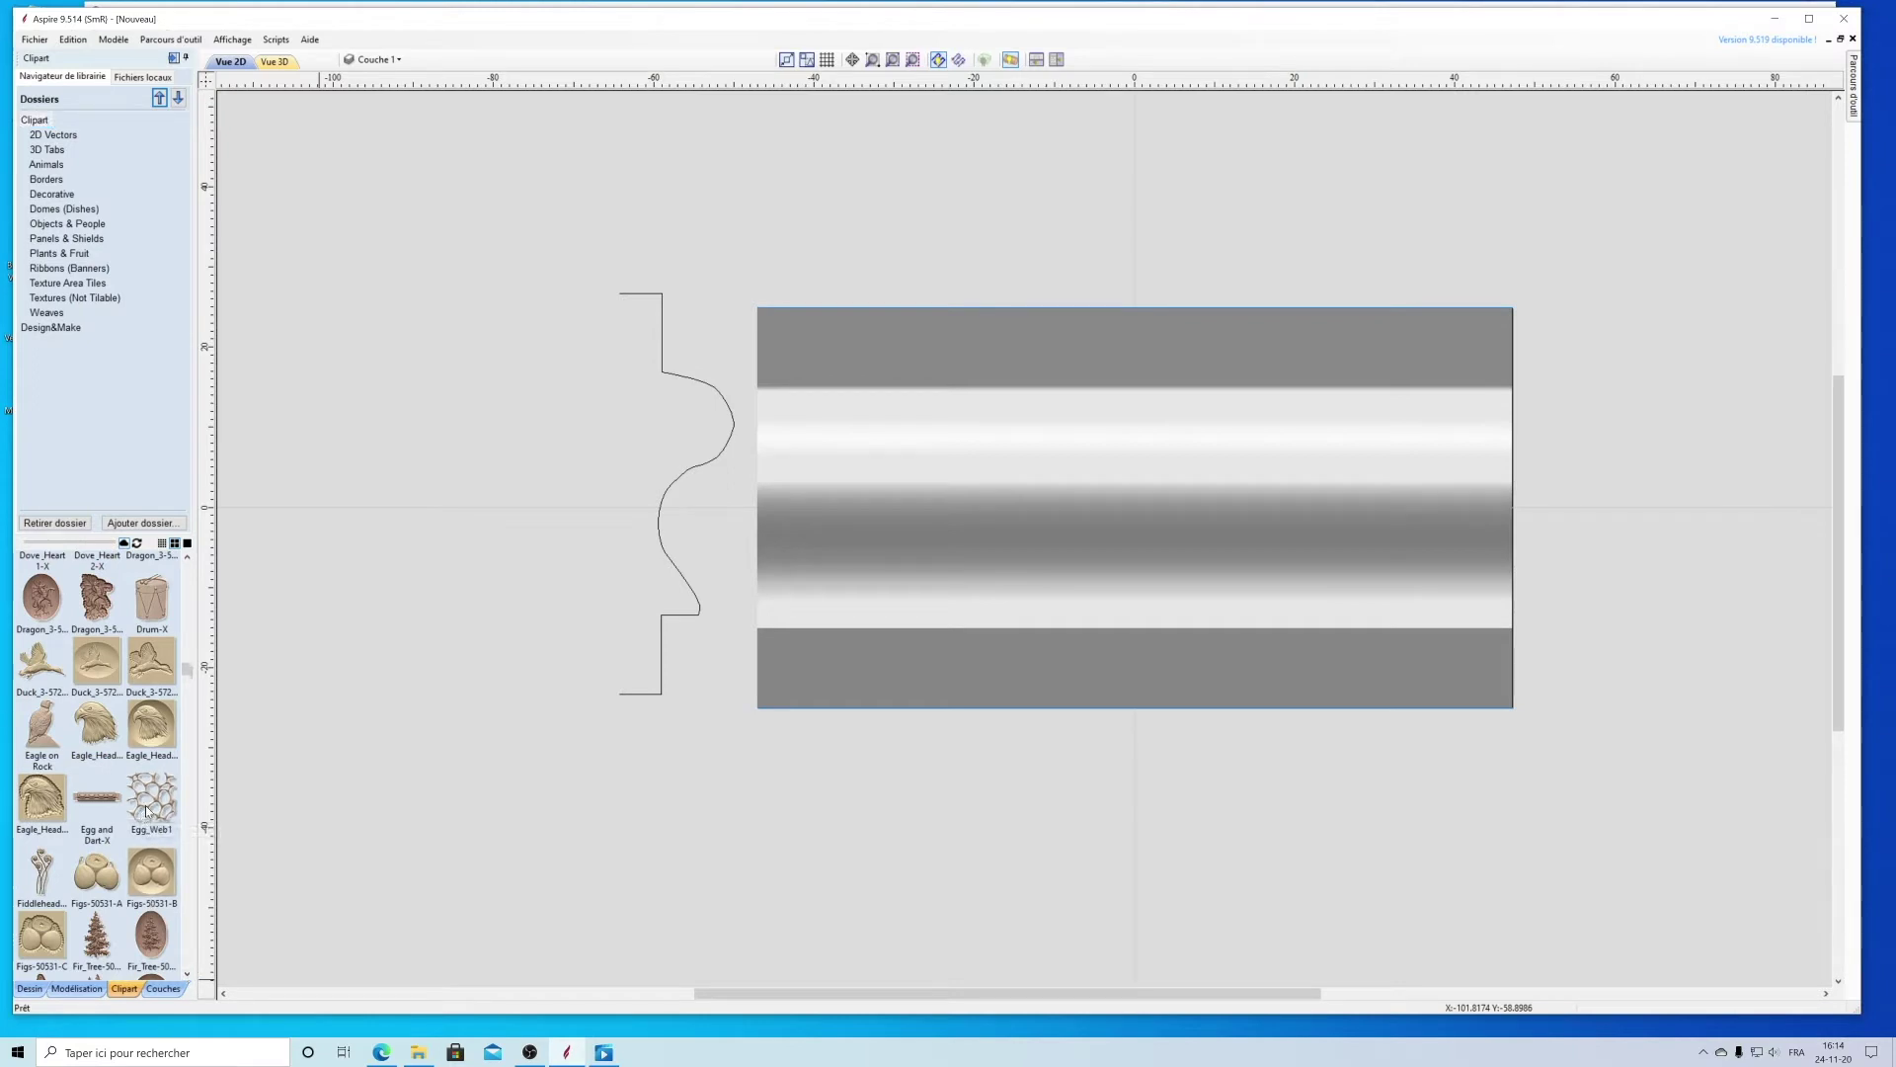
left_click_drag(145, 812, 1155, 685)
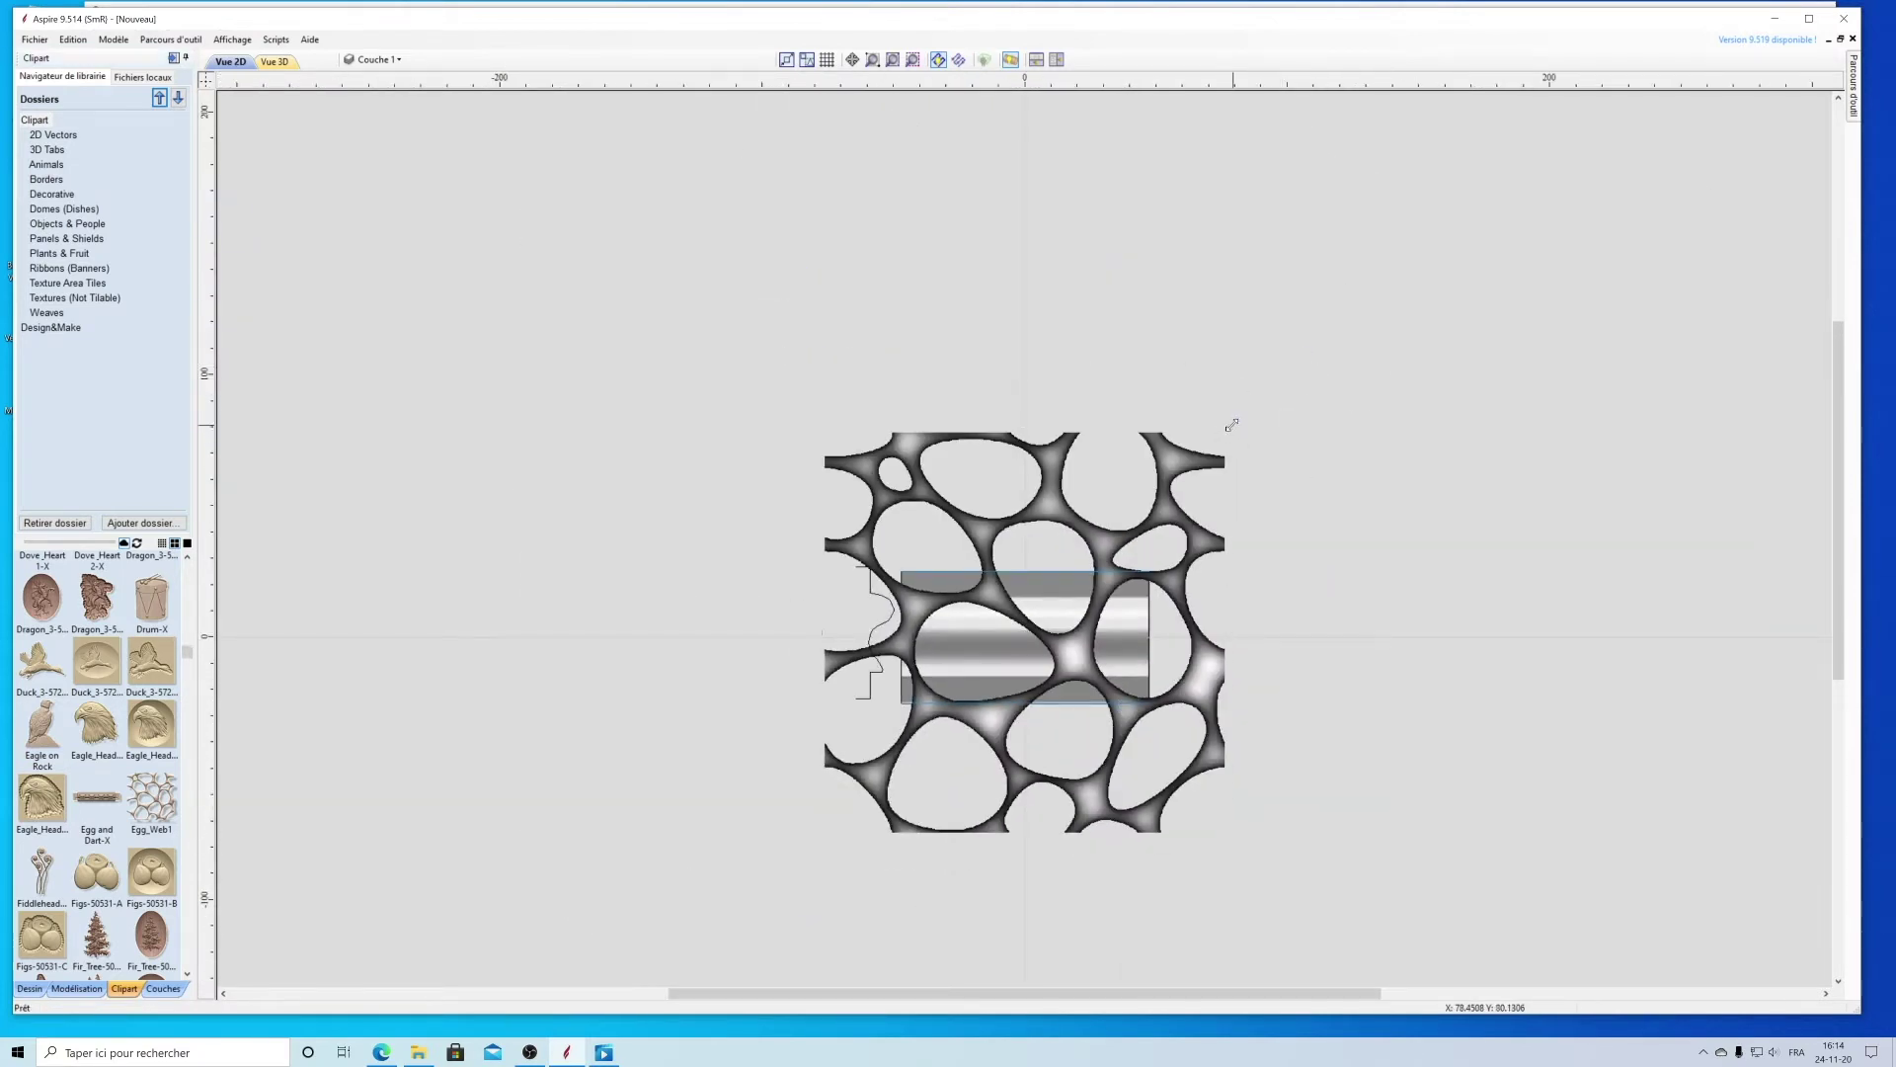
Step: Scale the web texture down proportionally to about 38 x 38 mm and move it to the middle of the material
left_click_drag(1231, 425, 1032, 624)
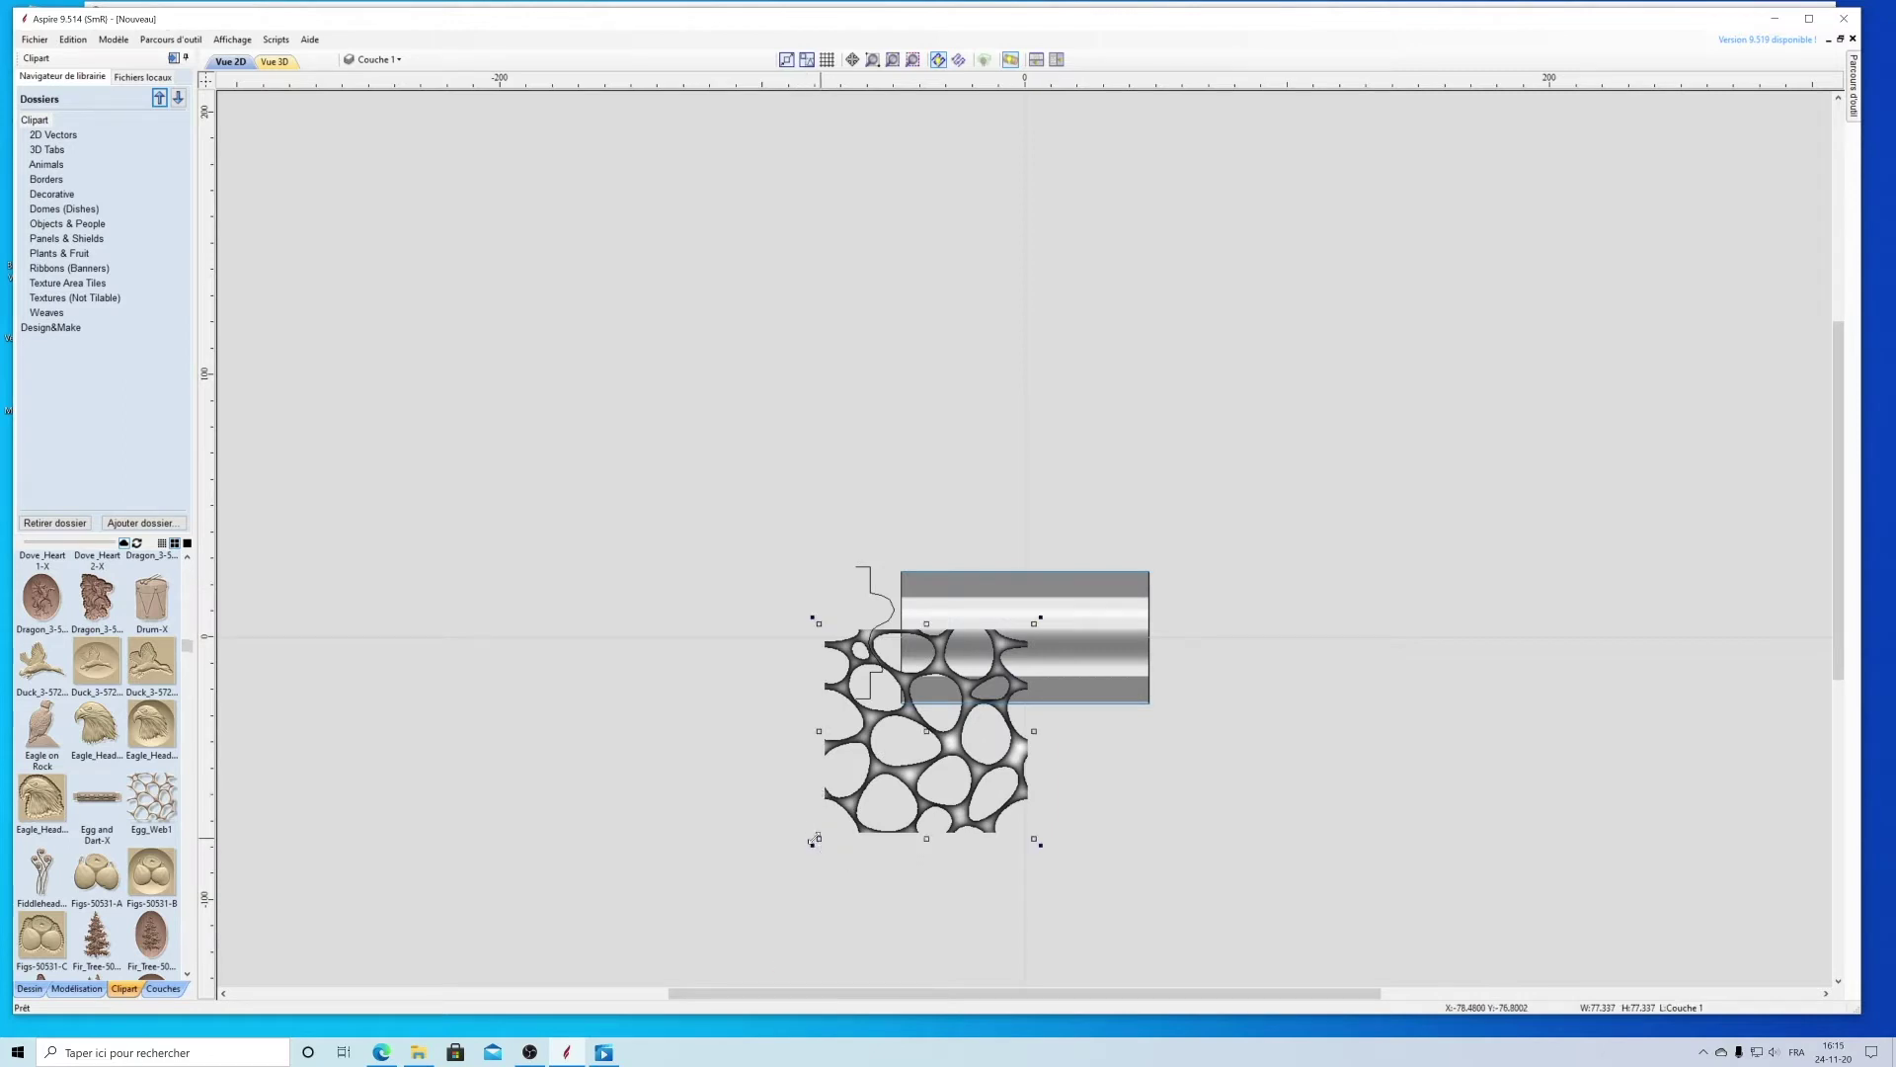
left_click_drag(812, 843, 926, 757)
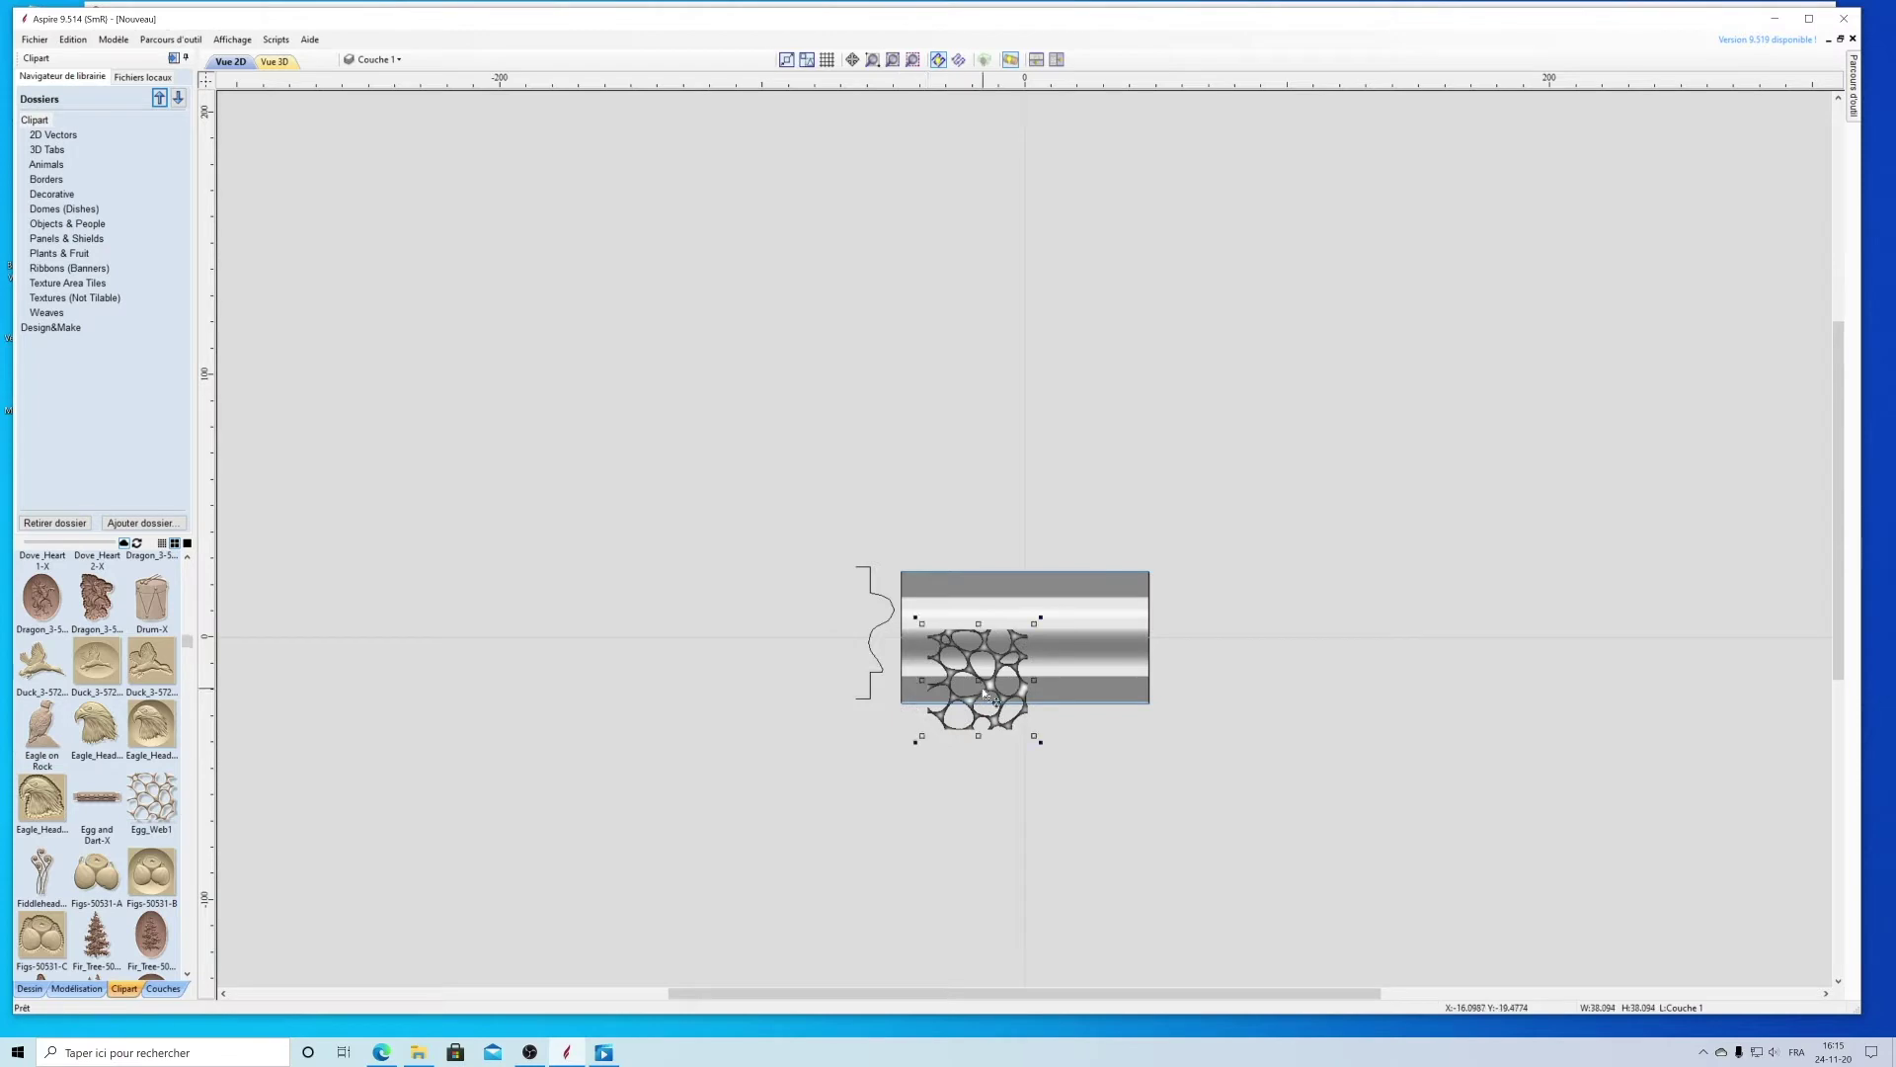
left_click_drag(988, 692, 1024, 639)
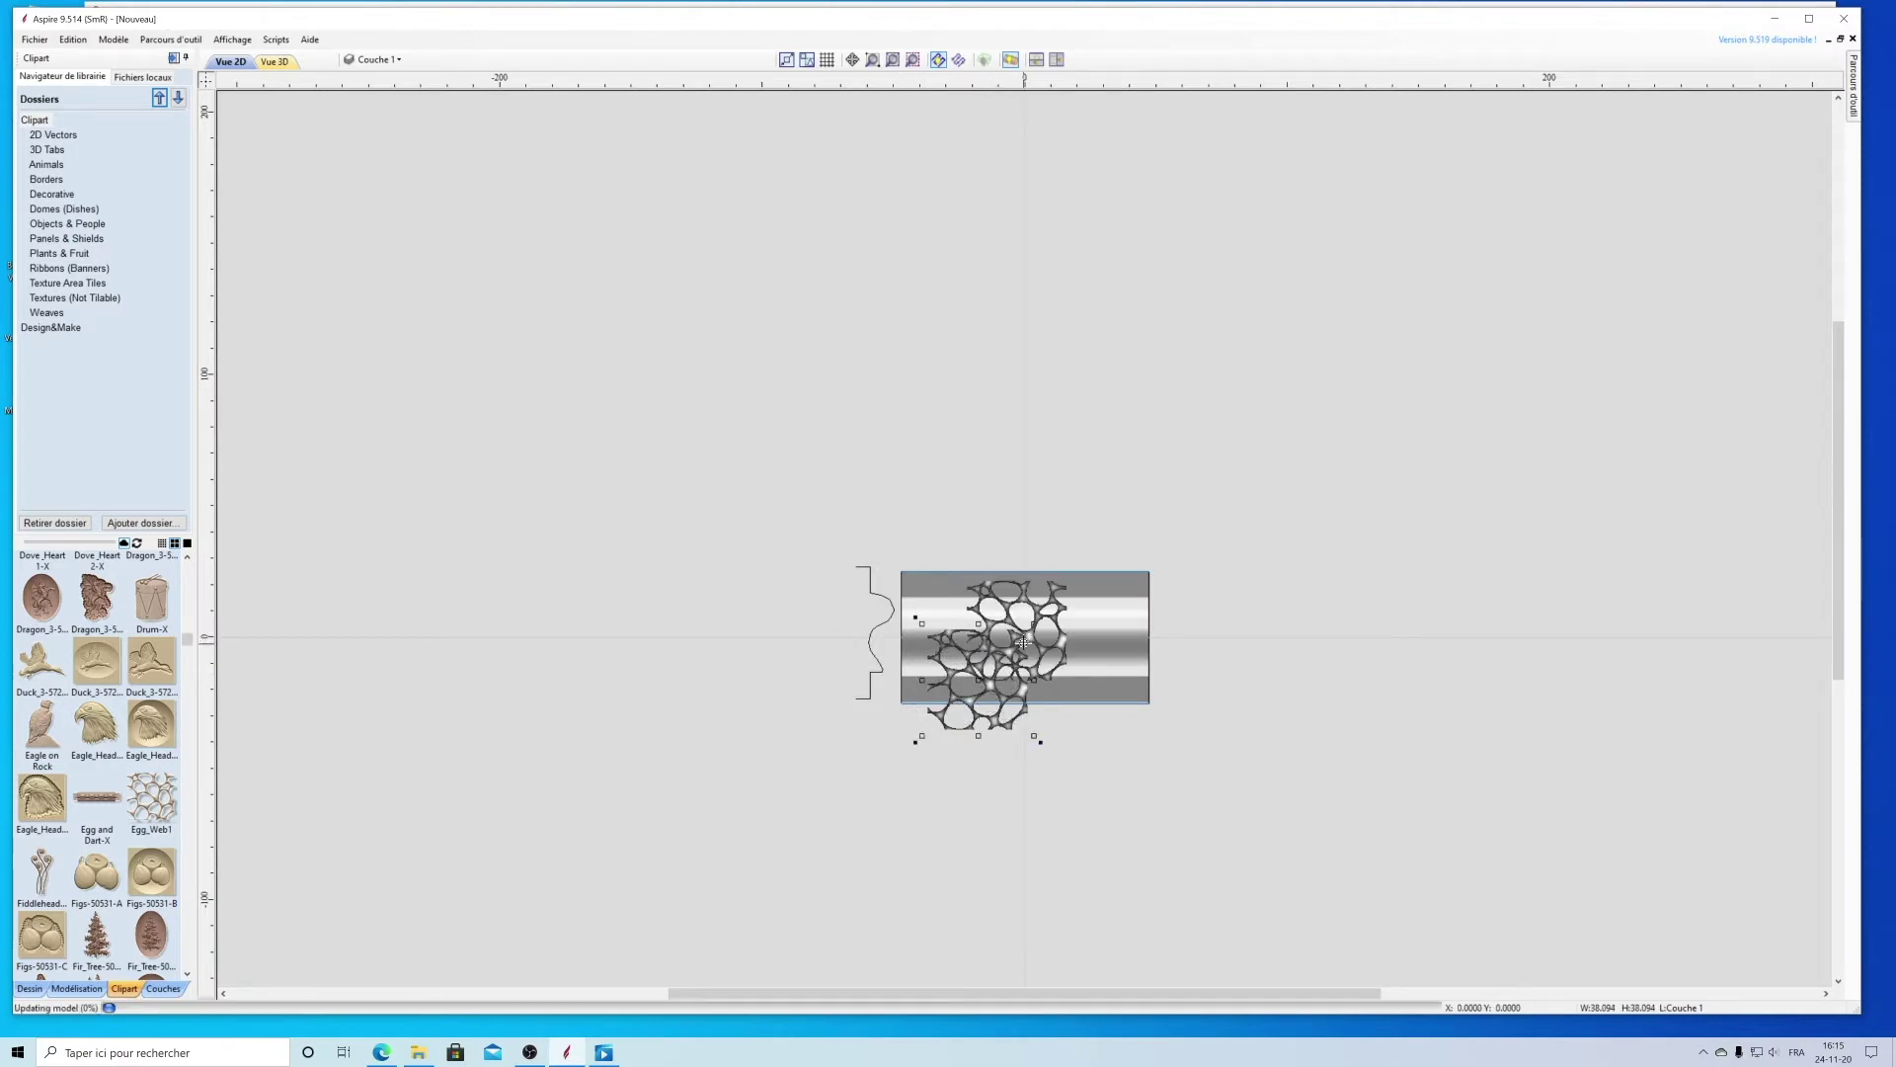
Step: Reduce the web texture's height to about 24 mm and stretch it to about 94 mm wide, spanning both side edges of the material
scroll(1019, 647, "up", 3)
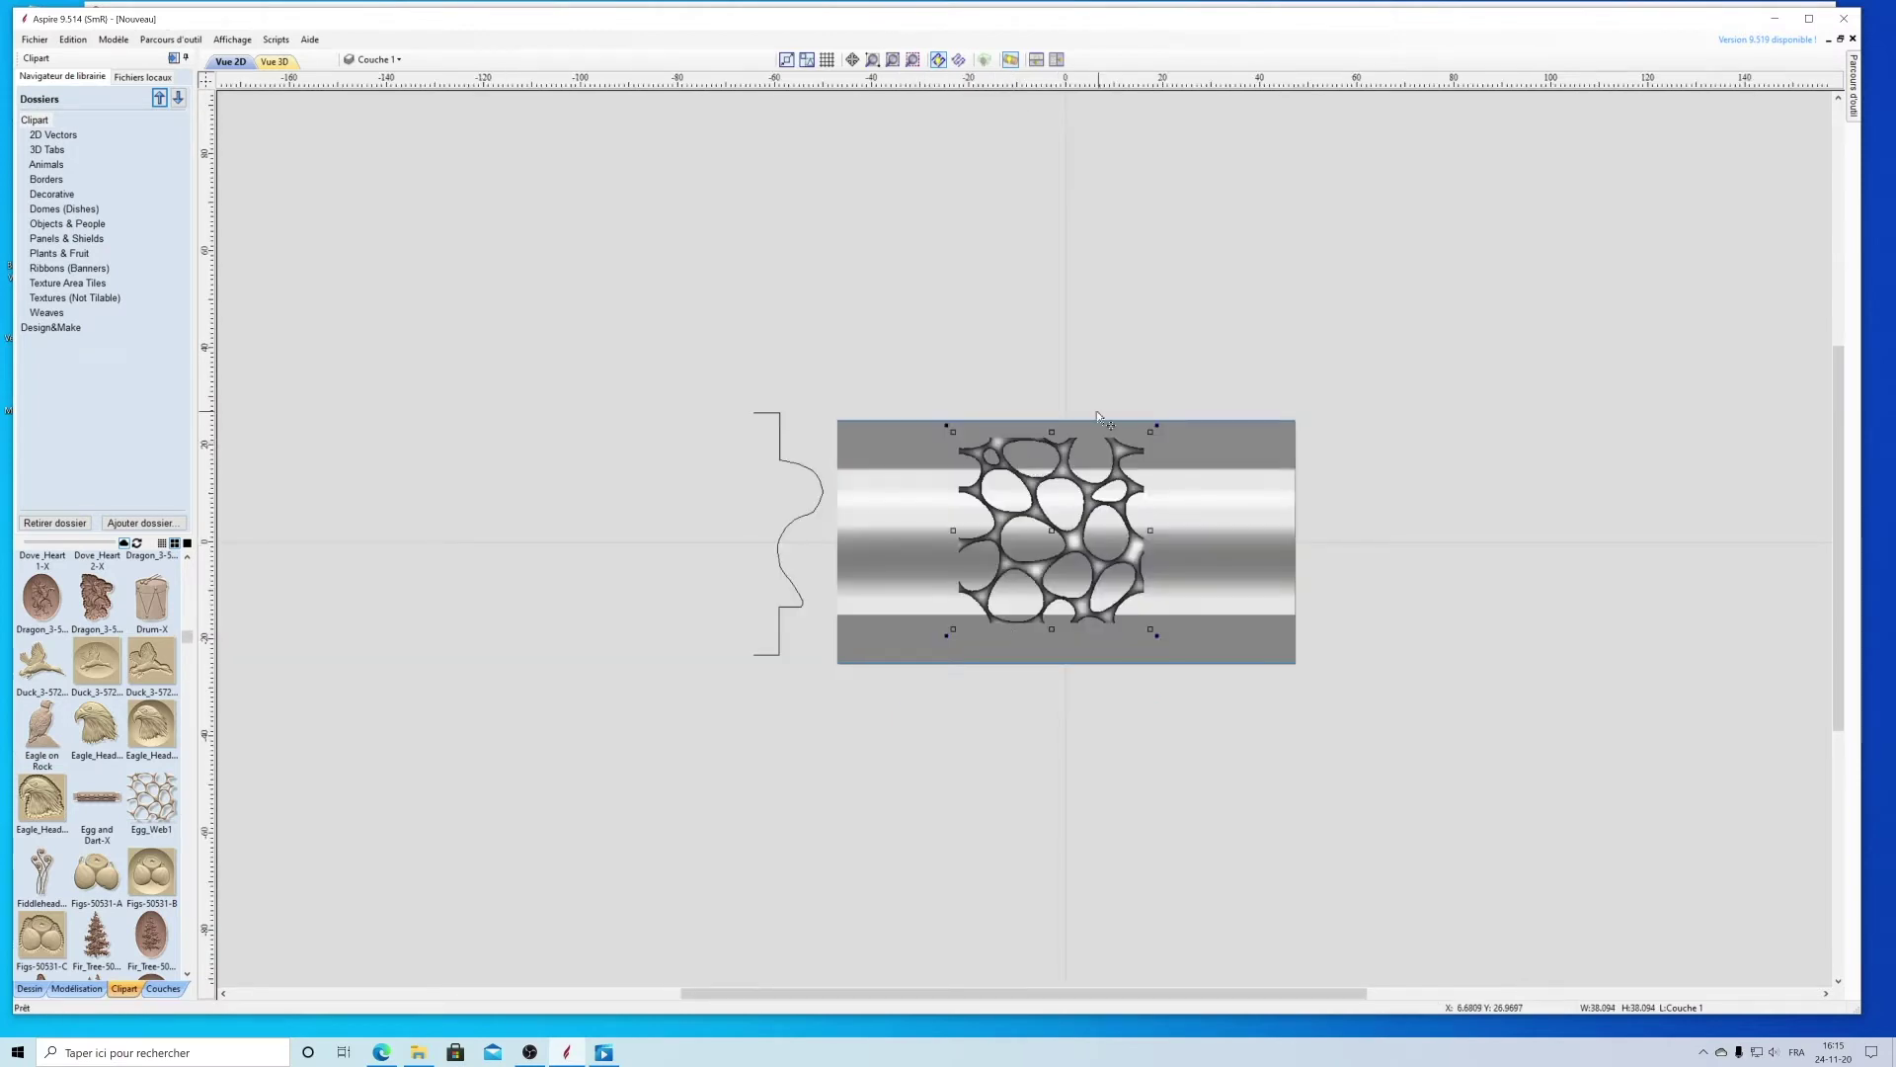
scroll(1049, 467, "up", 4)
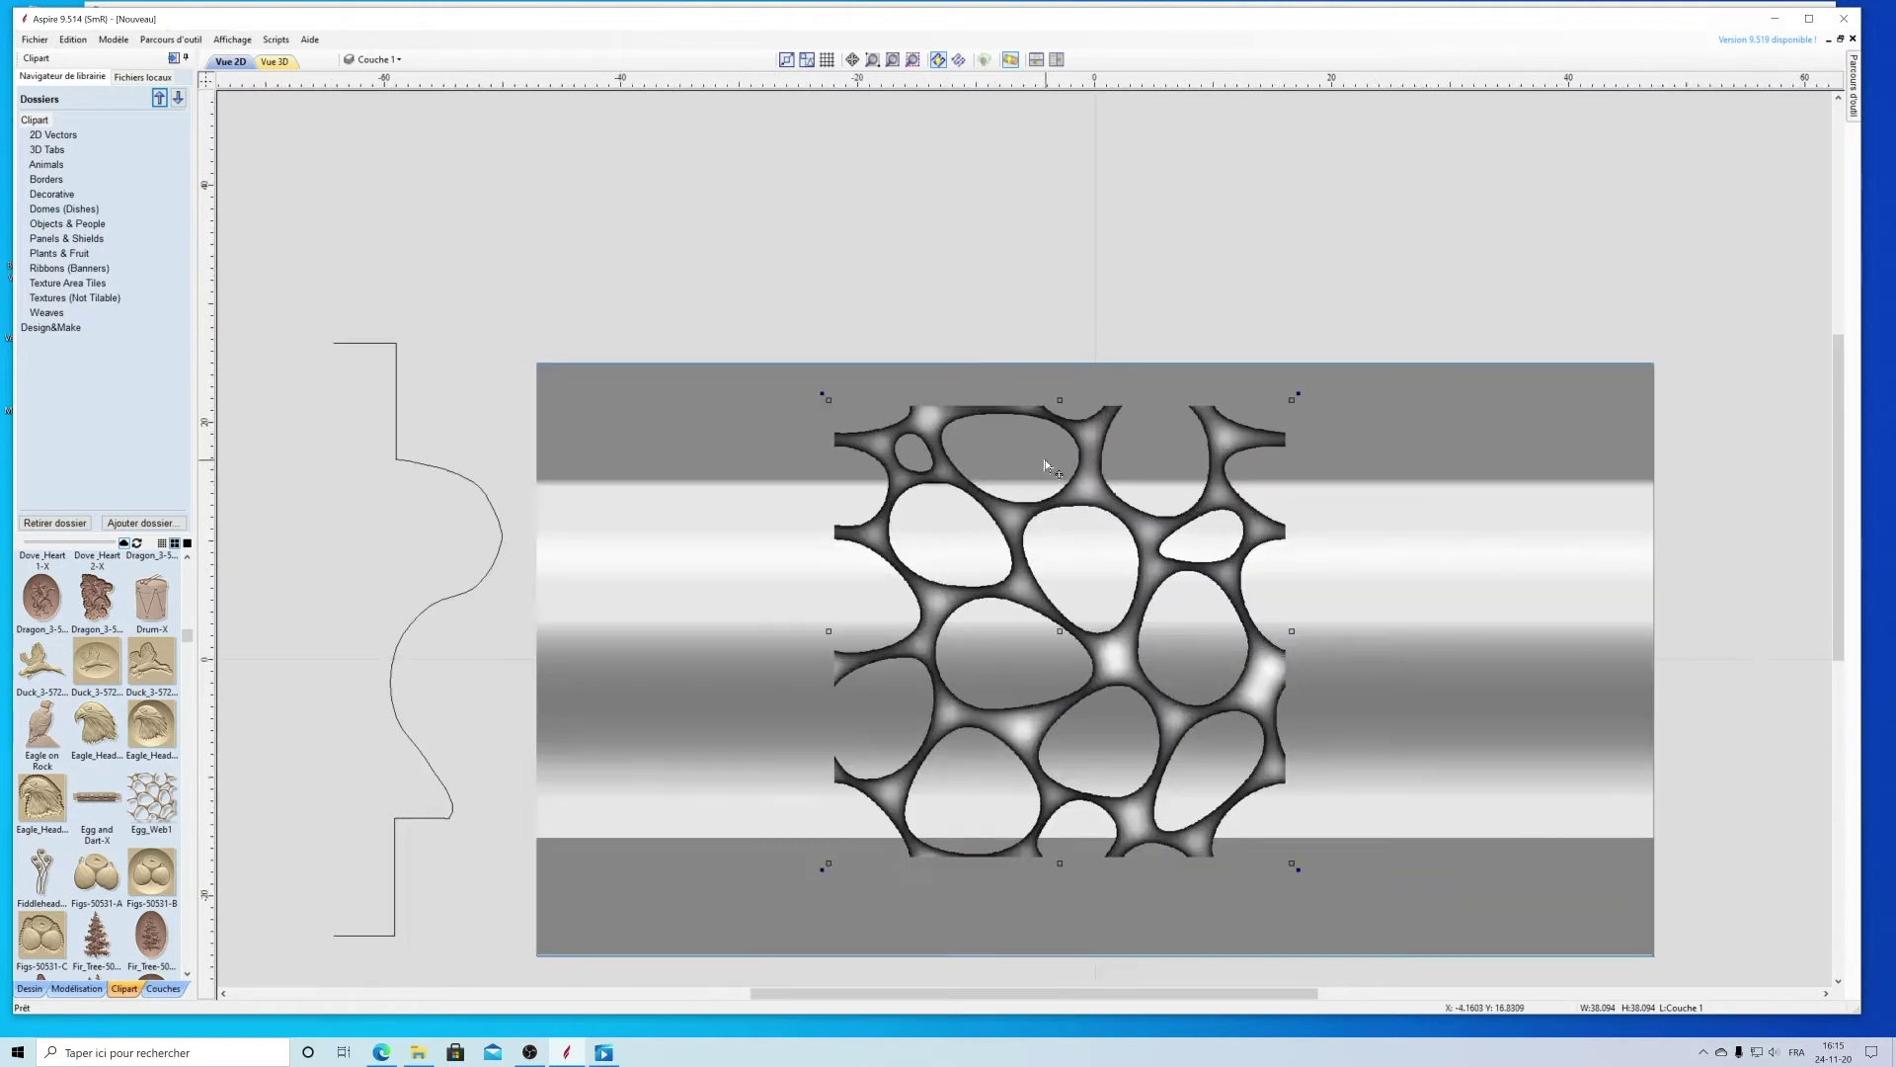
scroll(1046, 466, "down", 4)
scroll(1047, 465, "up", 1)
scroll(1047, 466, "up", 1)
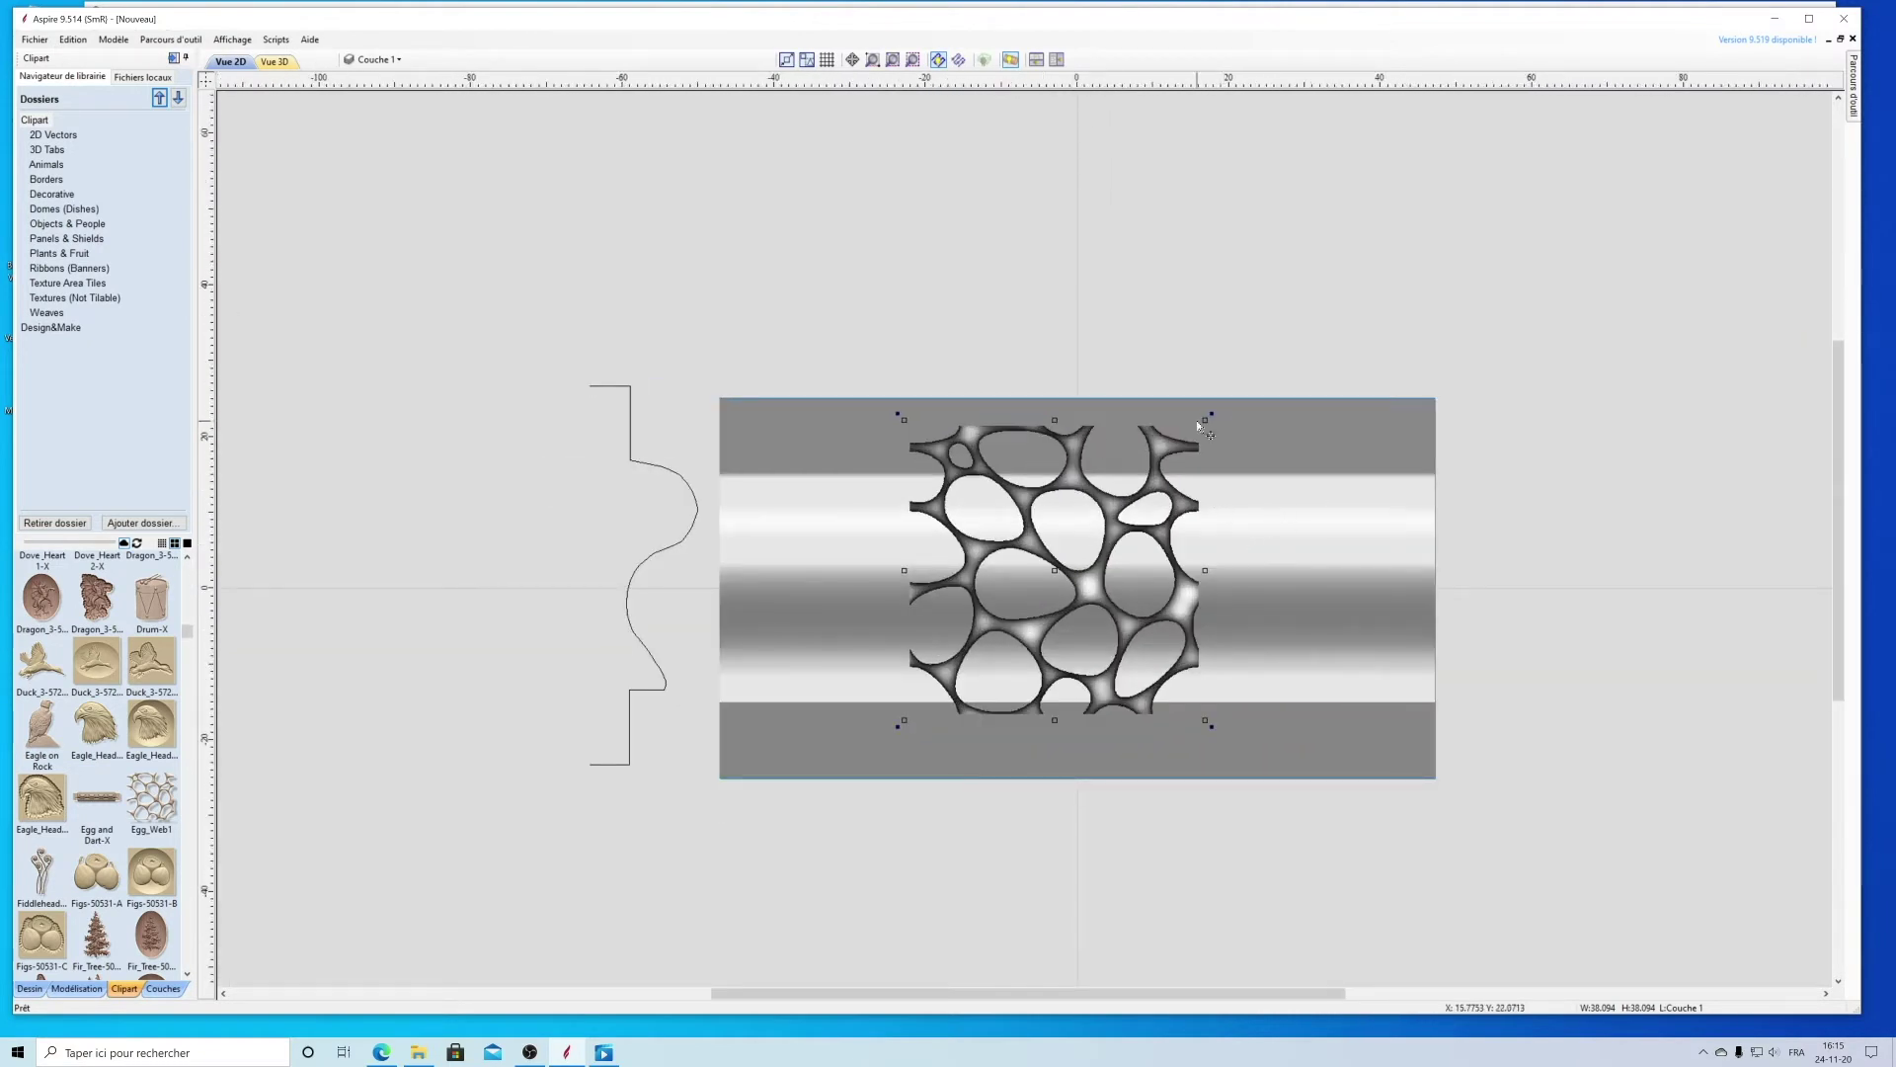
left_click_drag(1055, 417, 1052, 506)
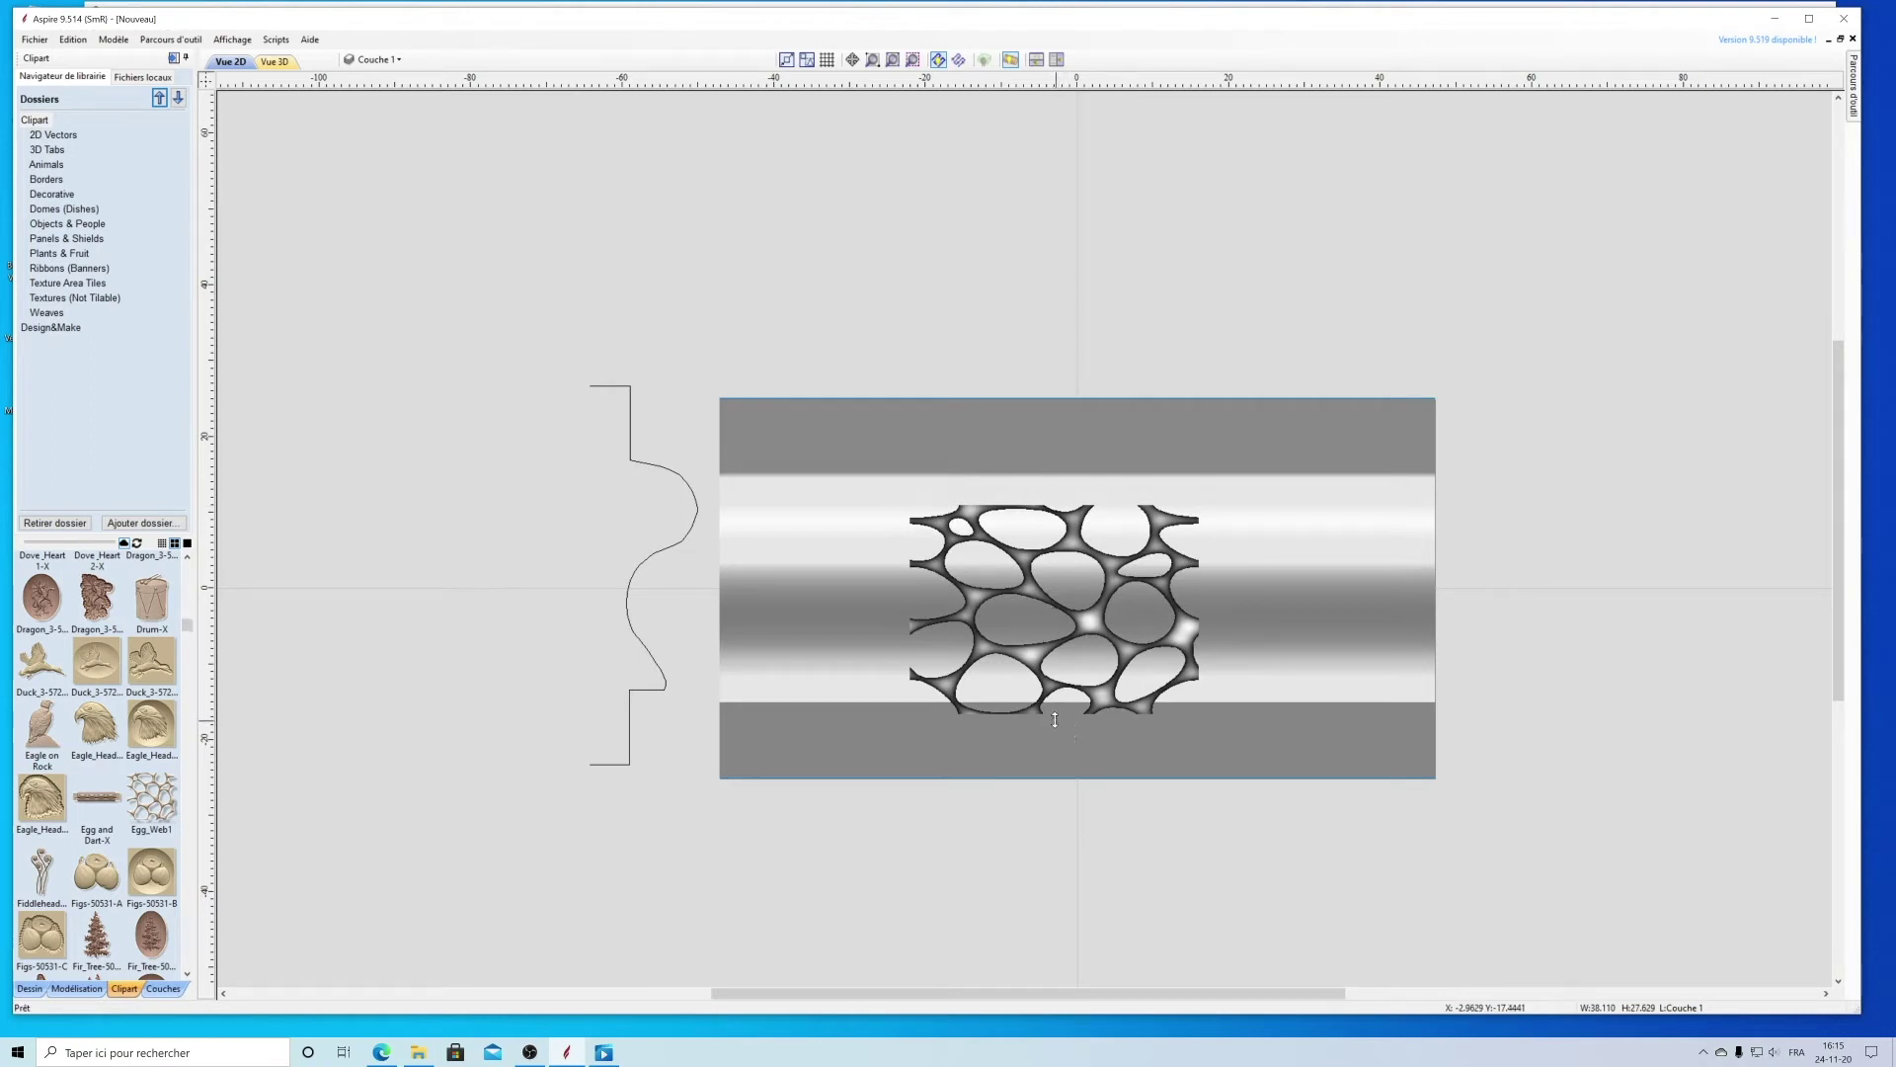
left_click_drag(1055, 720, 1055, 688)
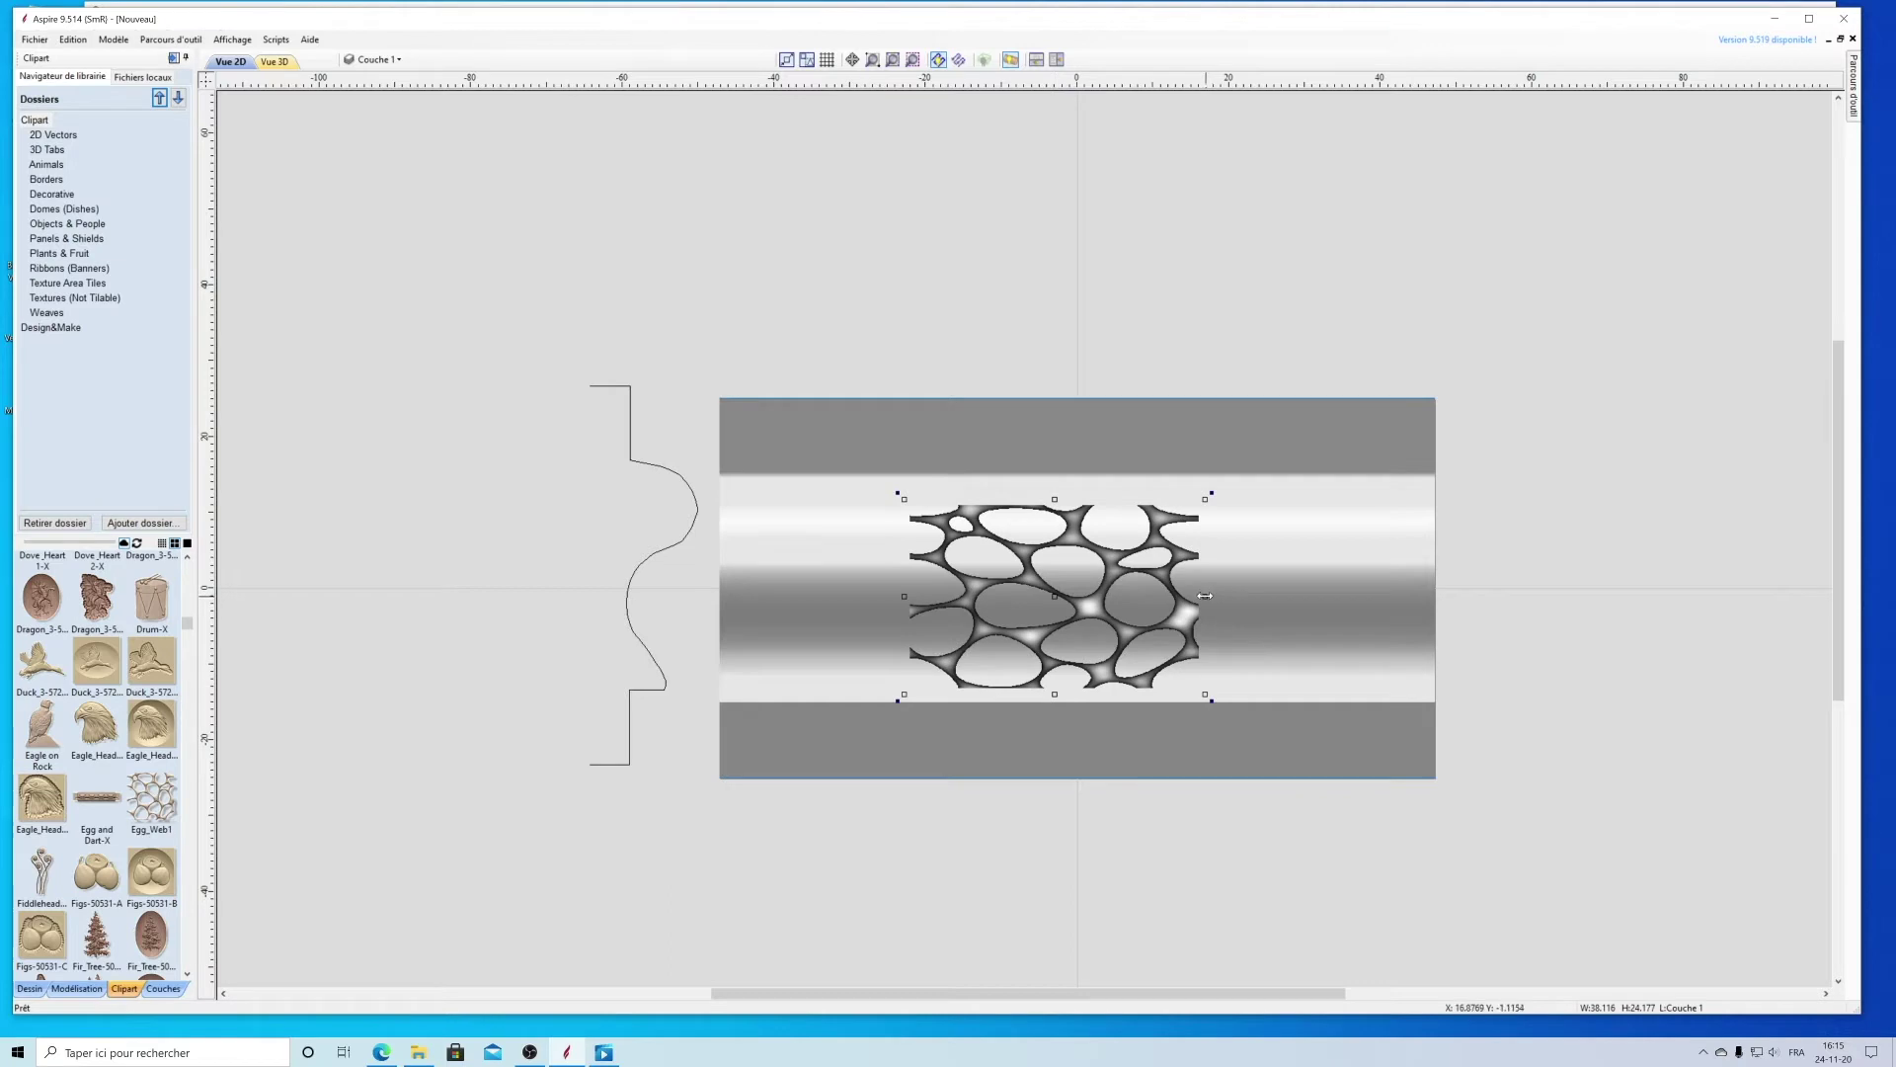
left_click_drag(1204, 596, 1432, 589)
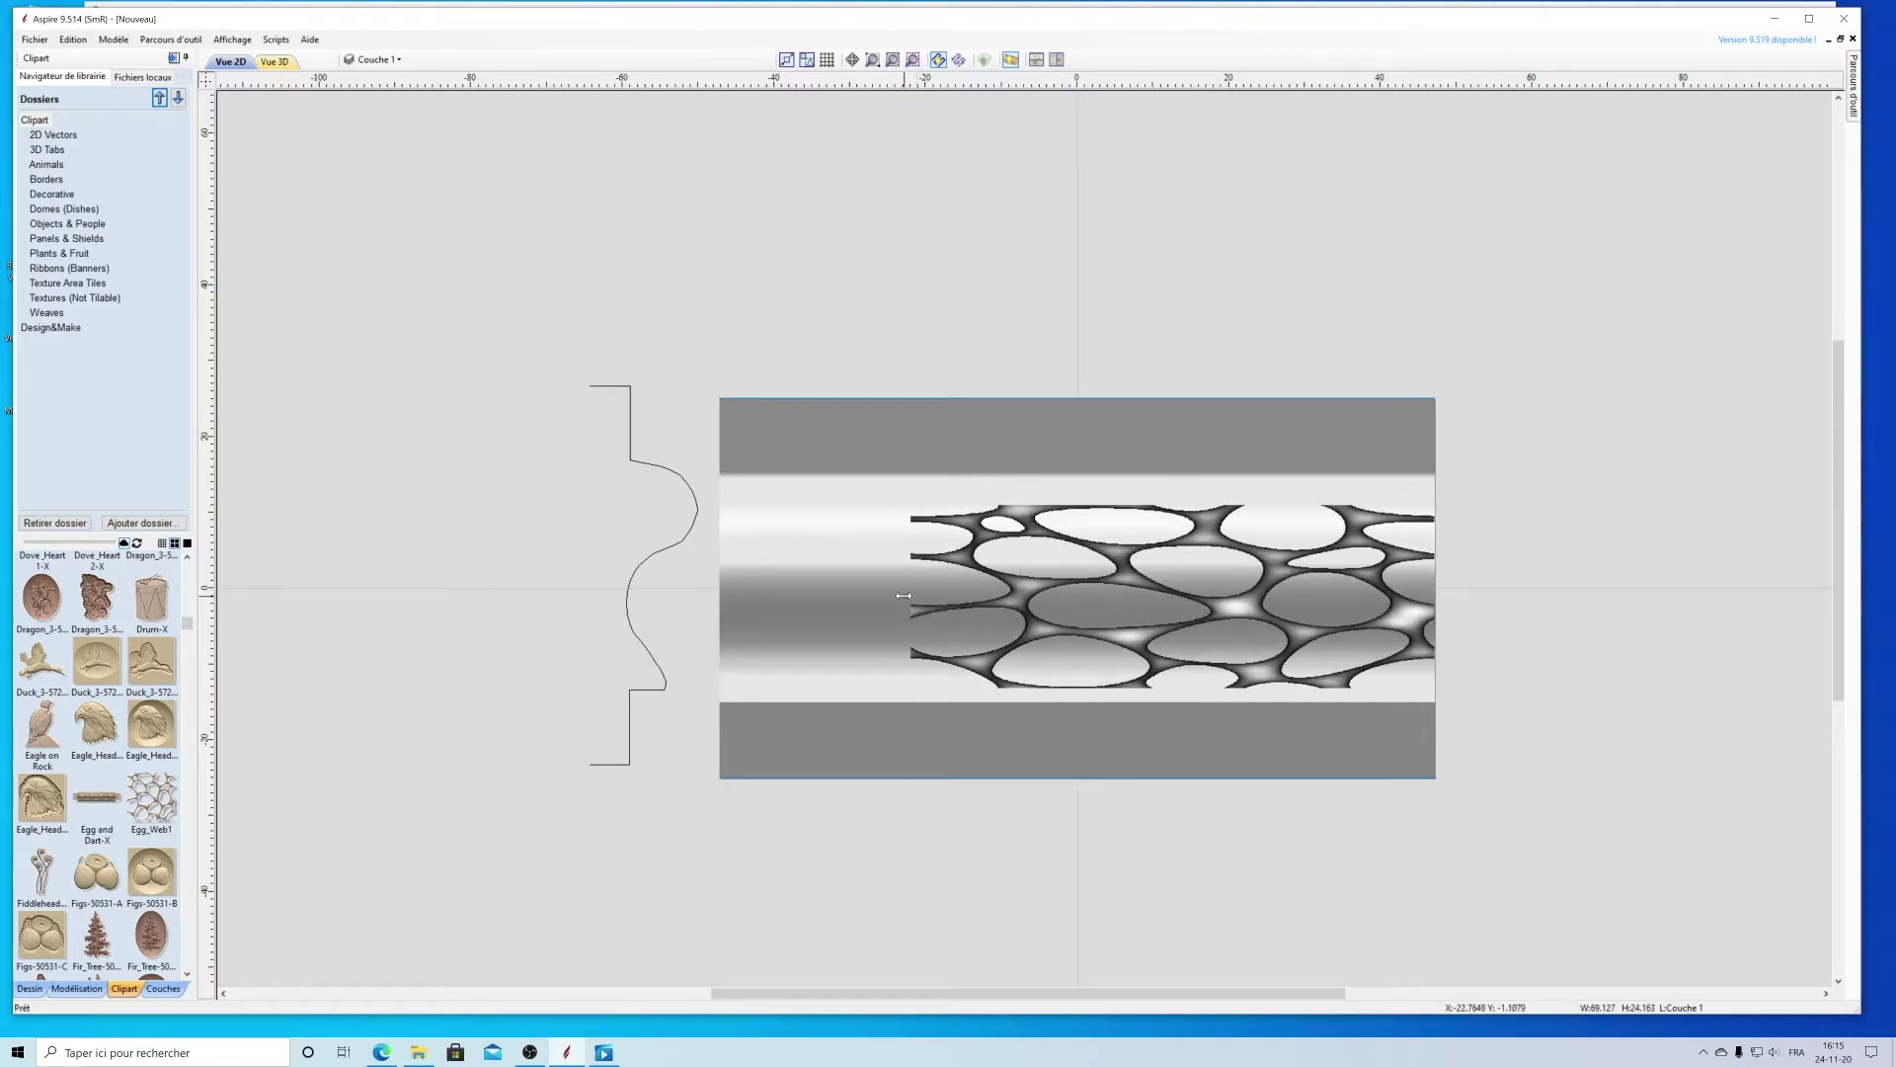
left_click_drag(903, 596, 720, 584)
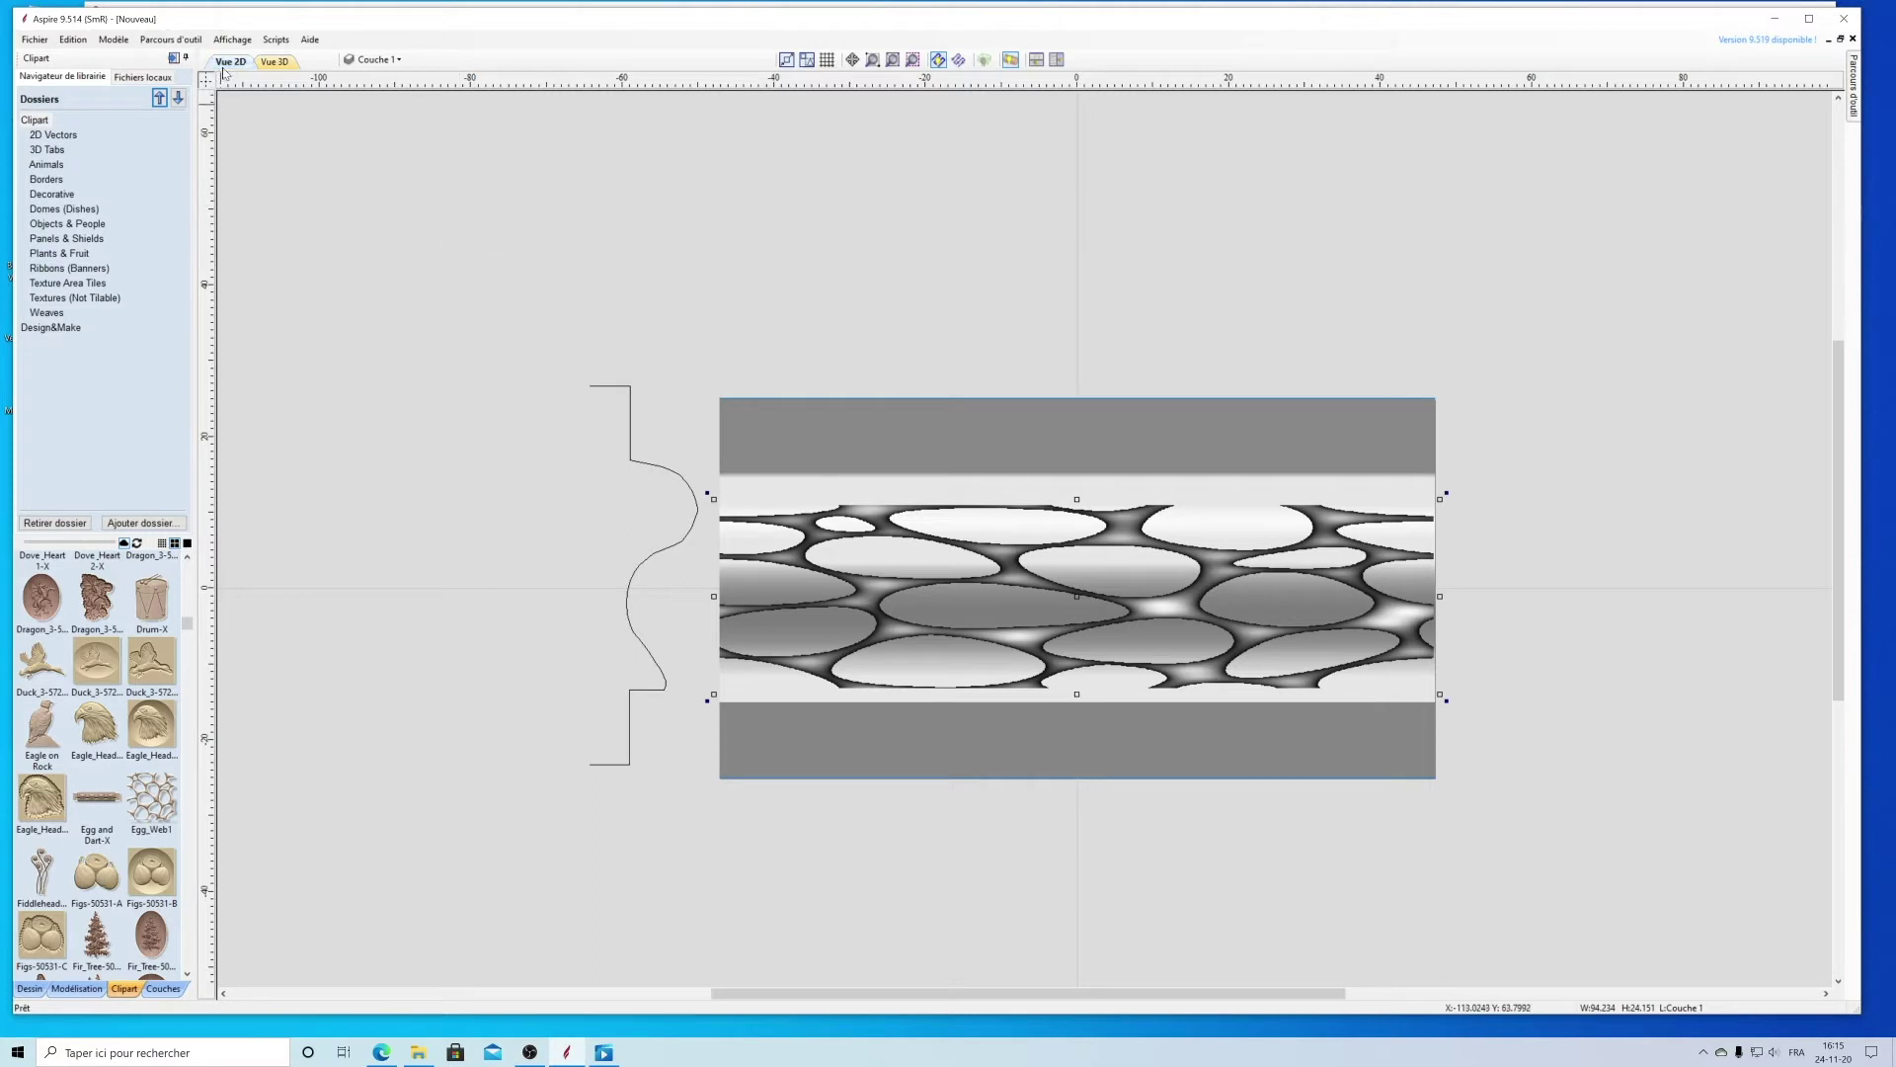
Step: Inspect the web texture wrapped around the turned piece in 3D, up close and from several sides
left_click(278, 65)
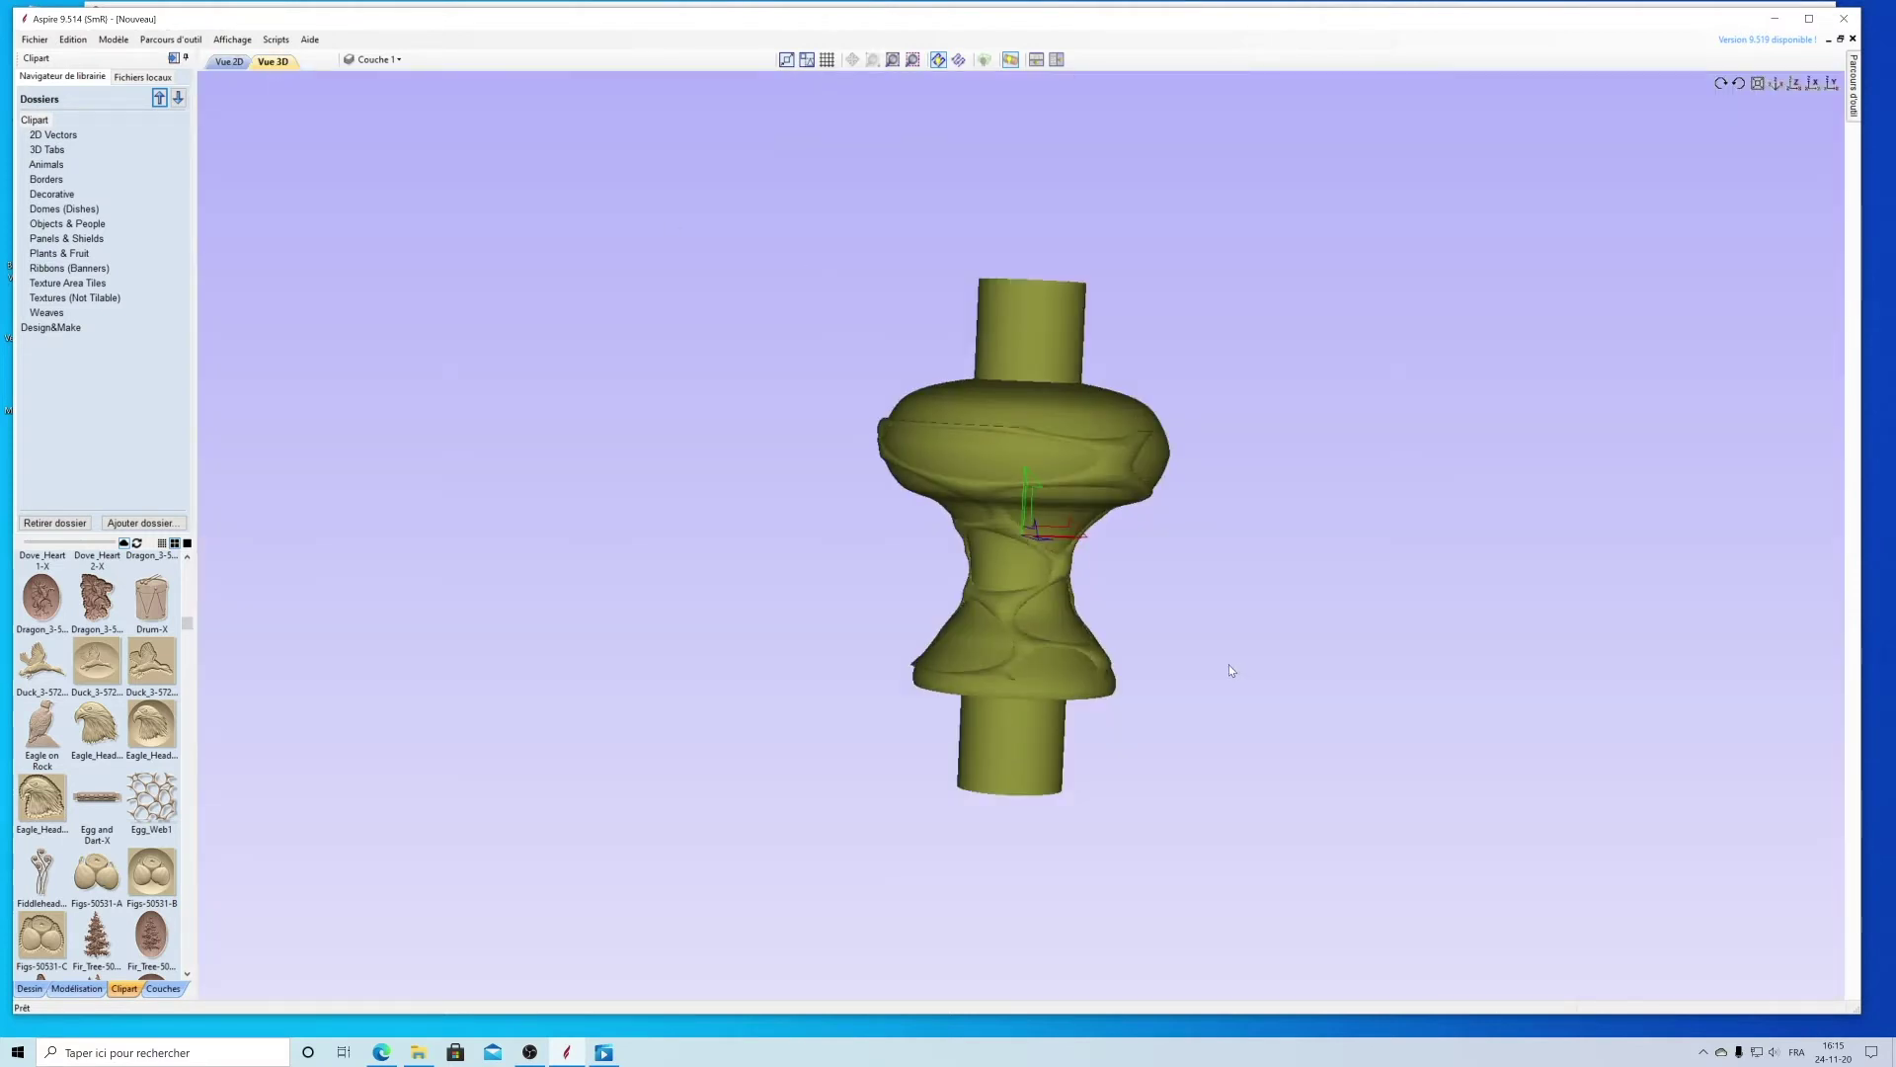
scroll(1228, 668, "up", 3)
scroll(1225, 669, "down", 2)
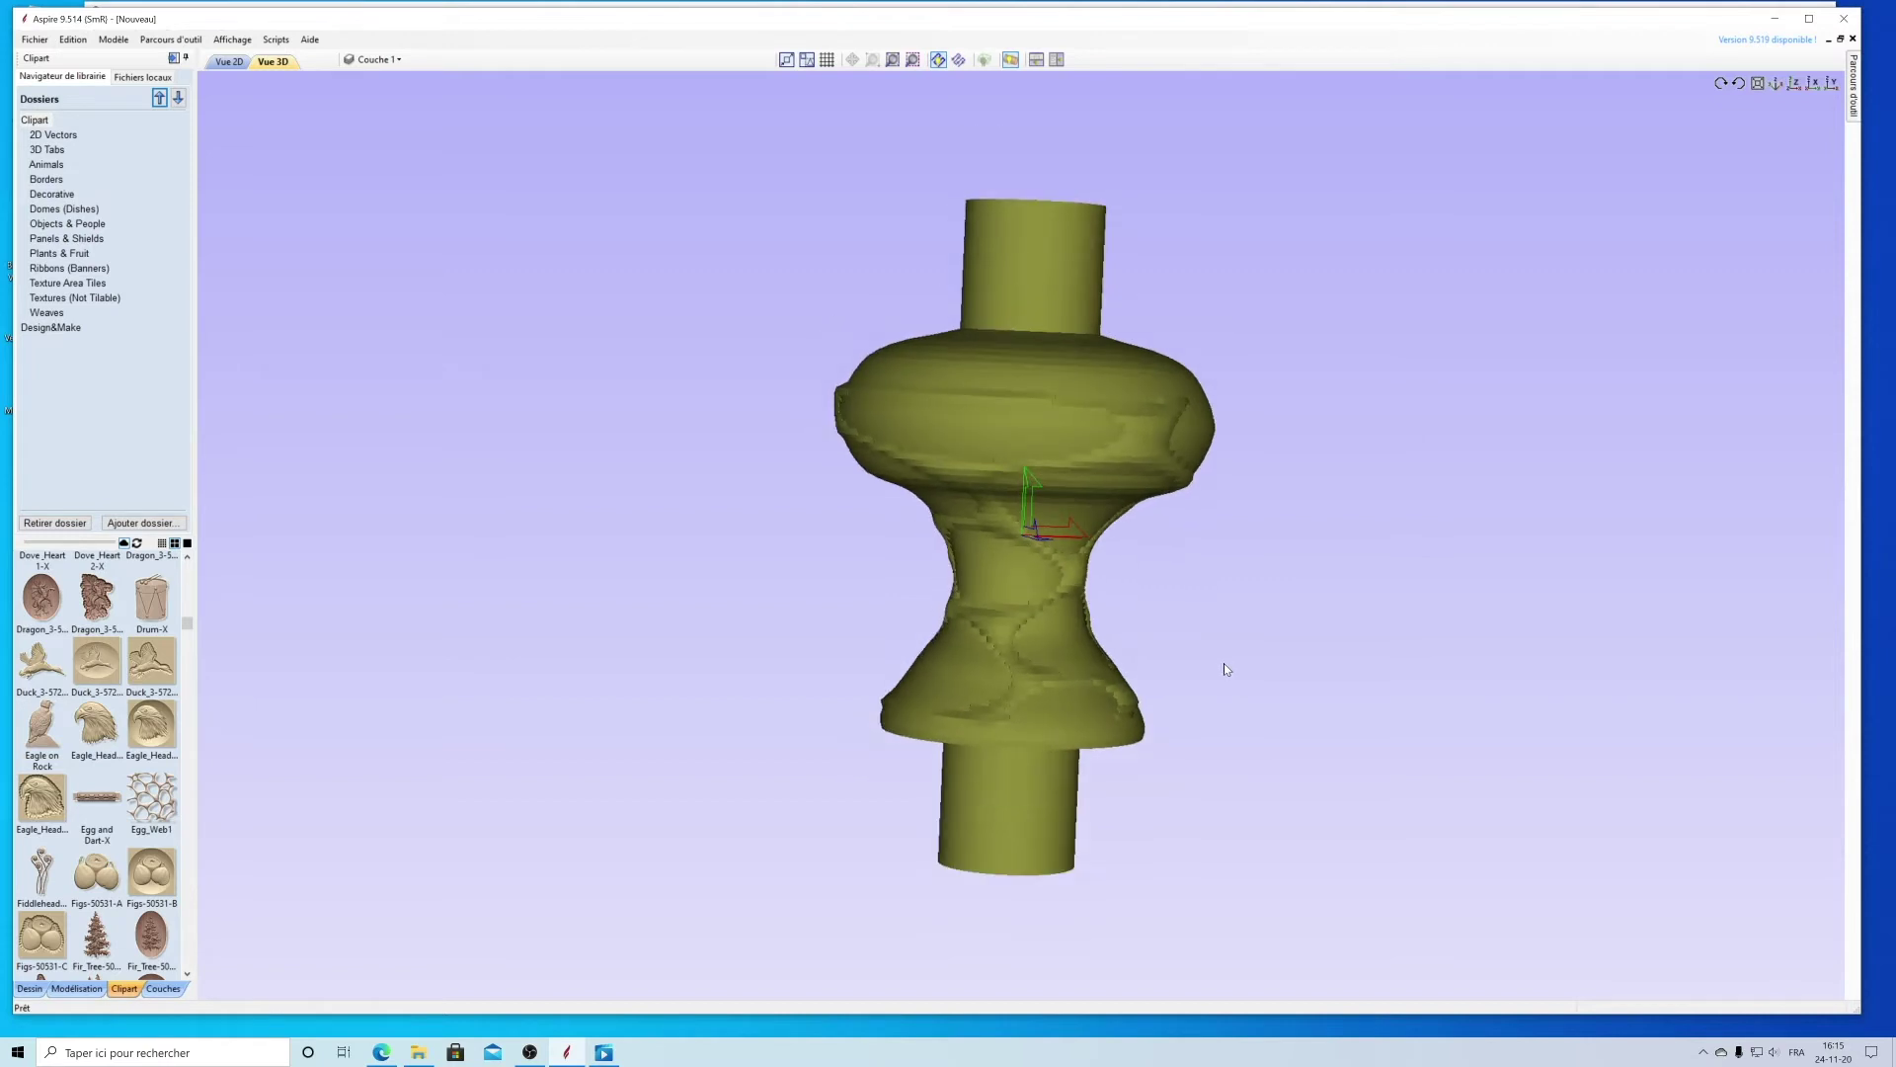
scroll(1225, 669, "up", 3)
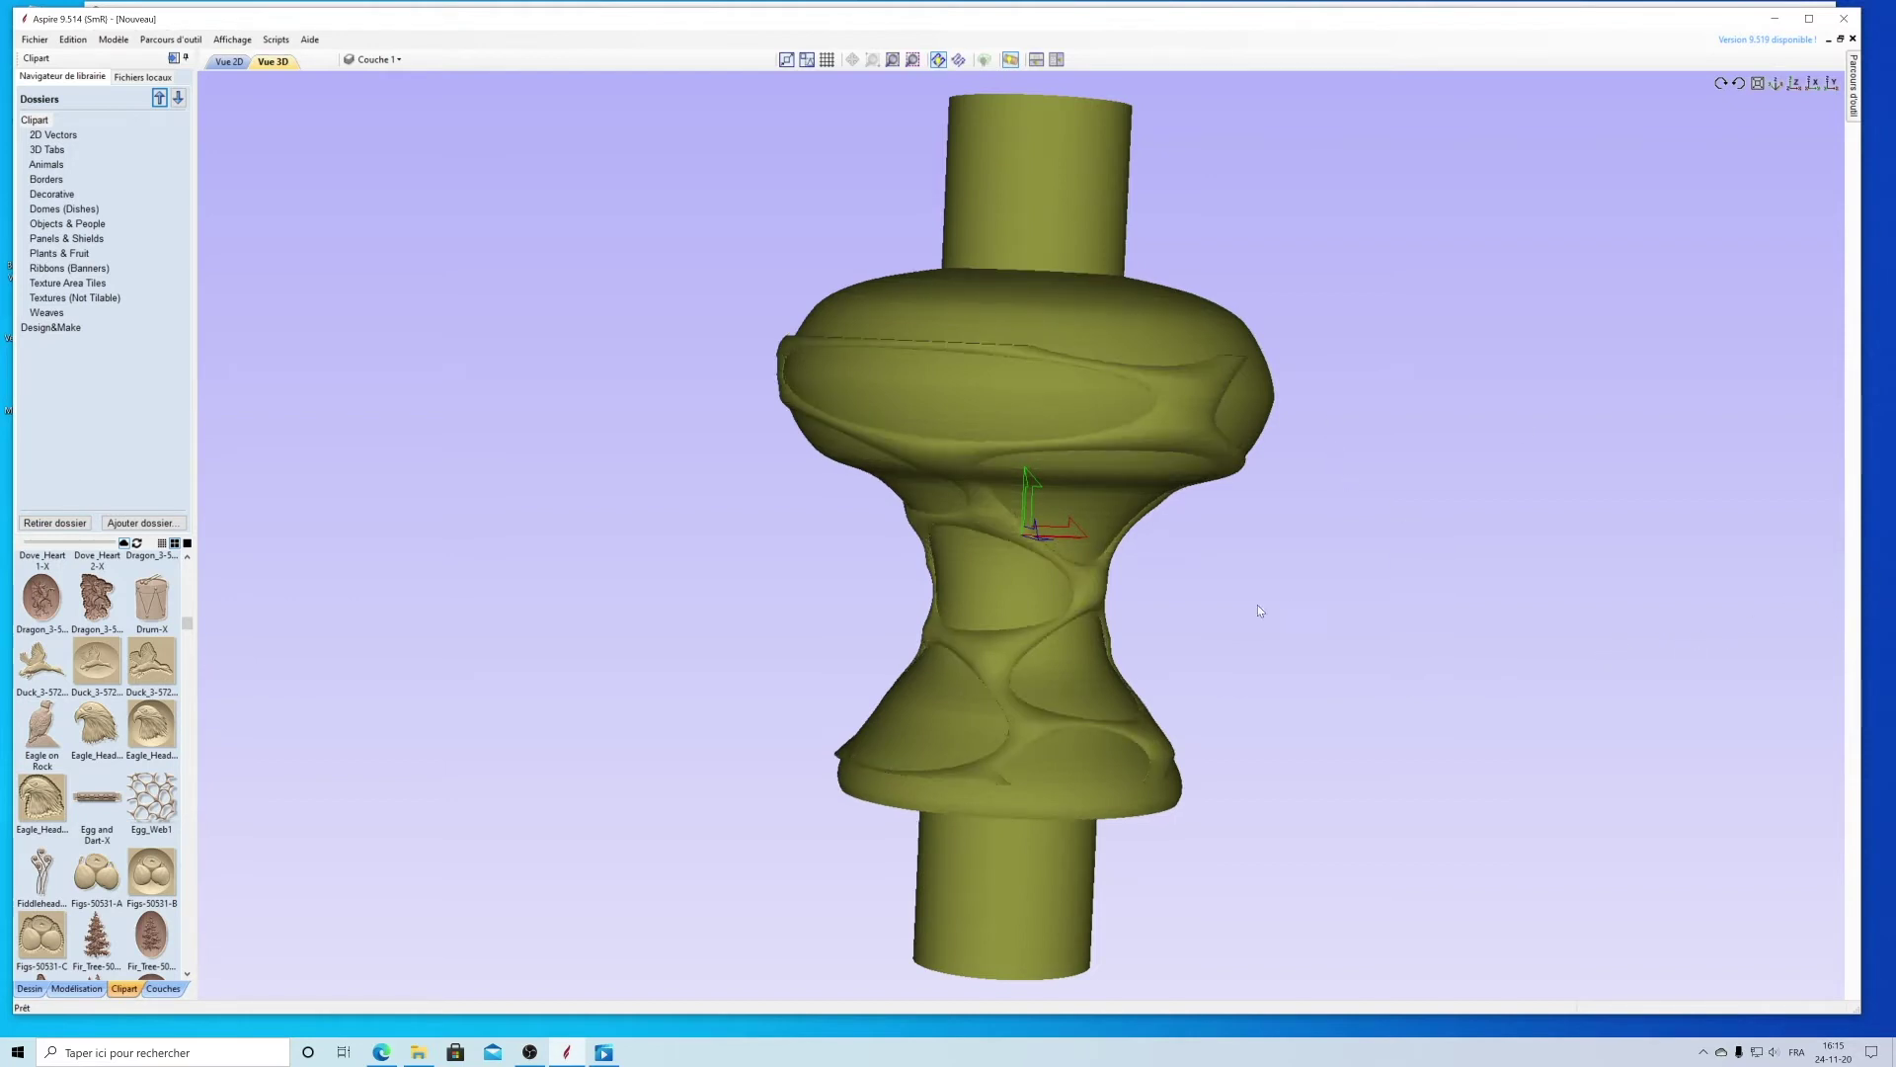
left_click_drag(1258, 609, 640, 406)
left_click_drag(121, 255, 329, 484)
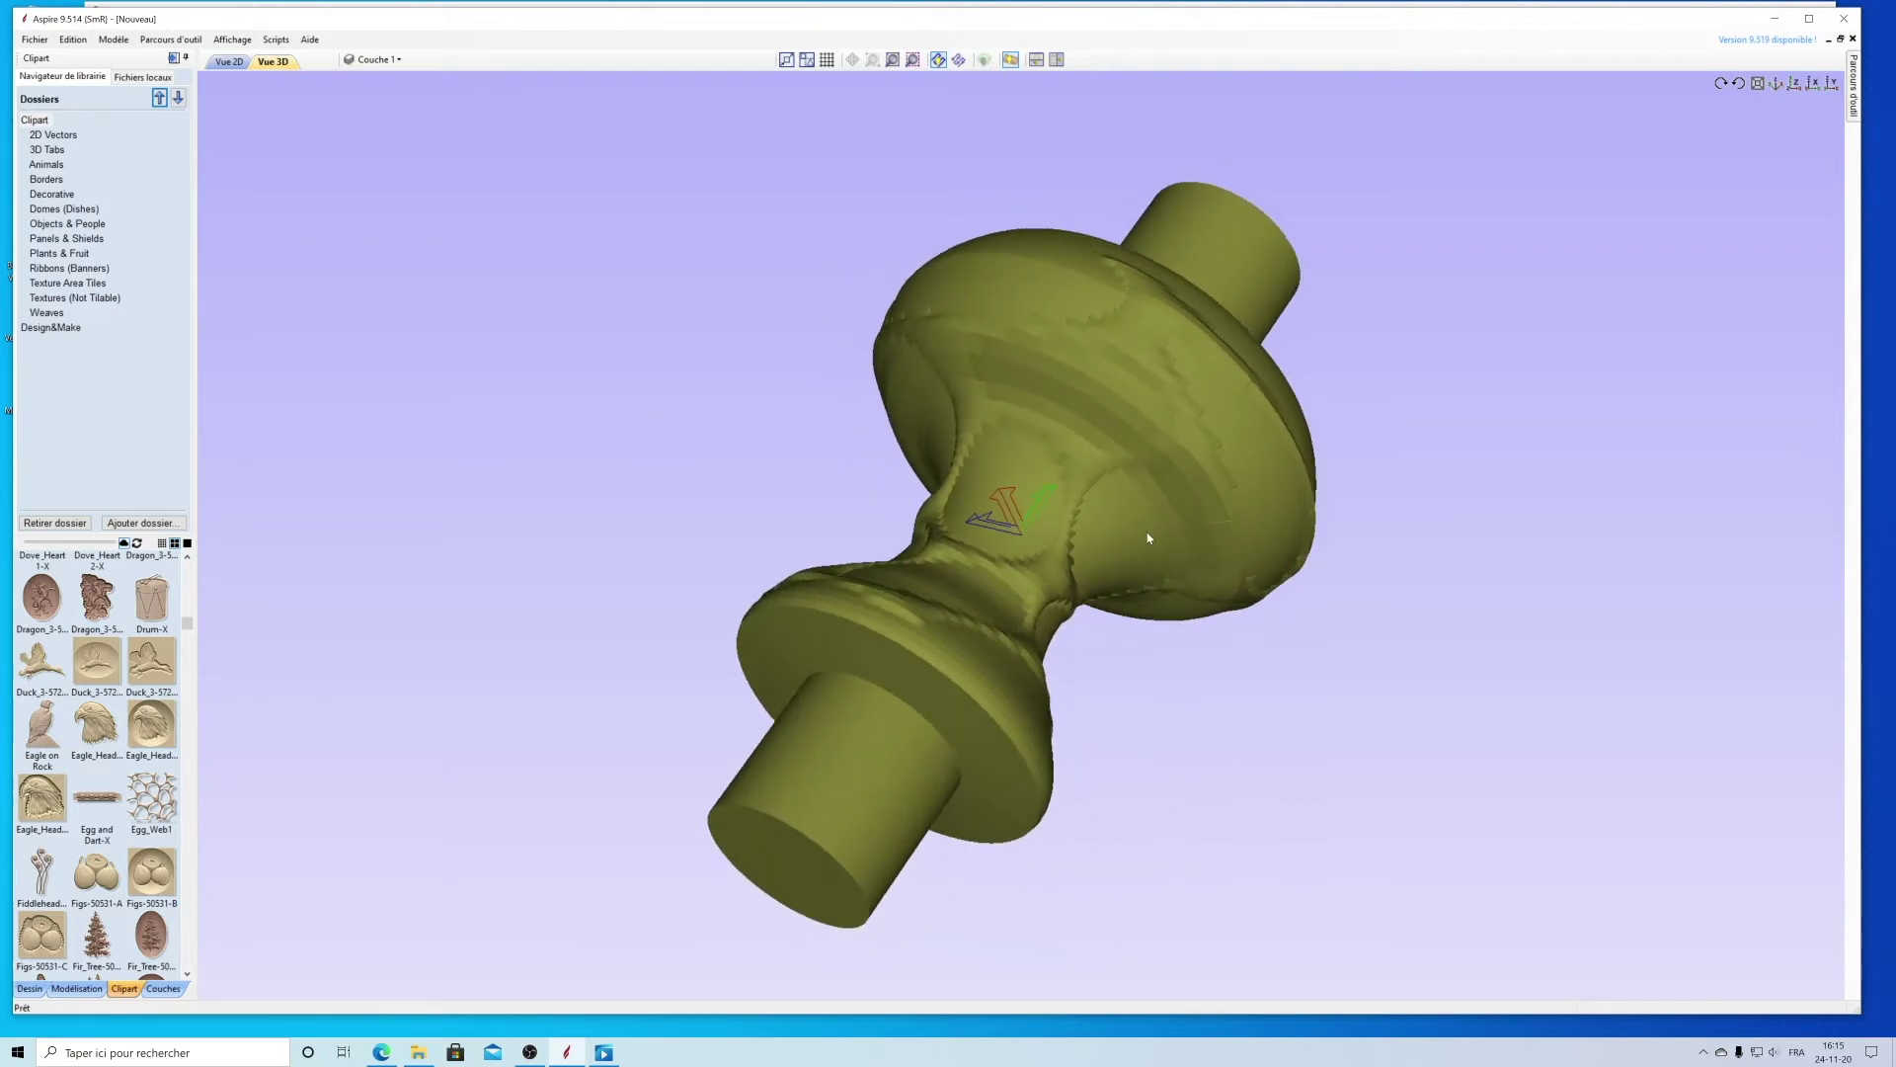
left_click_drag(1163, 689, 1203, 868)
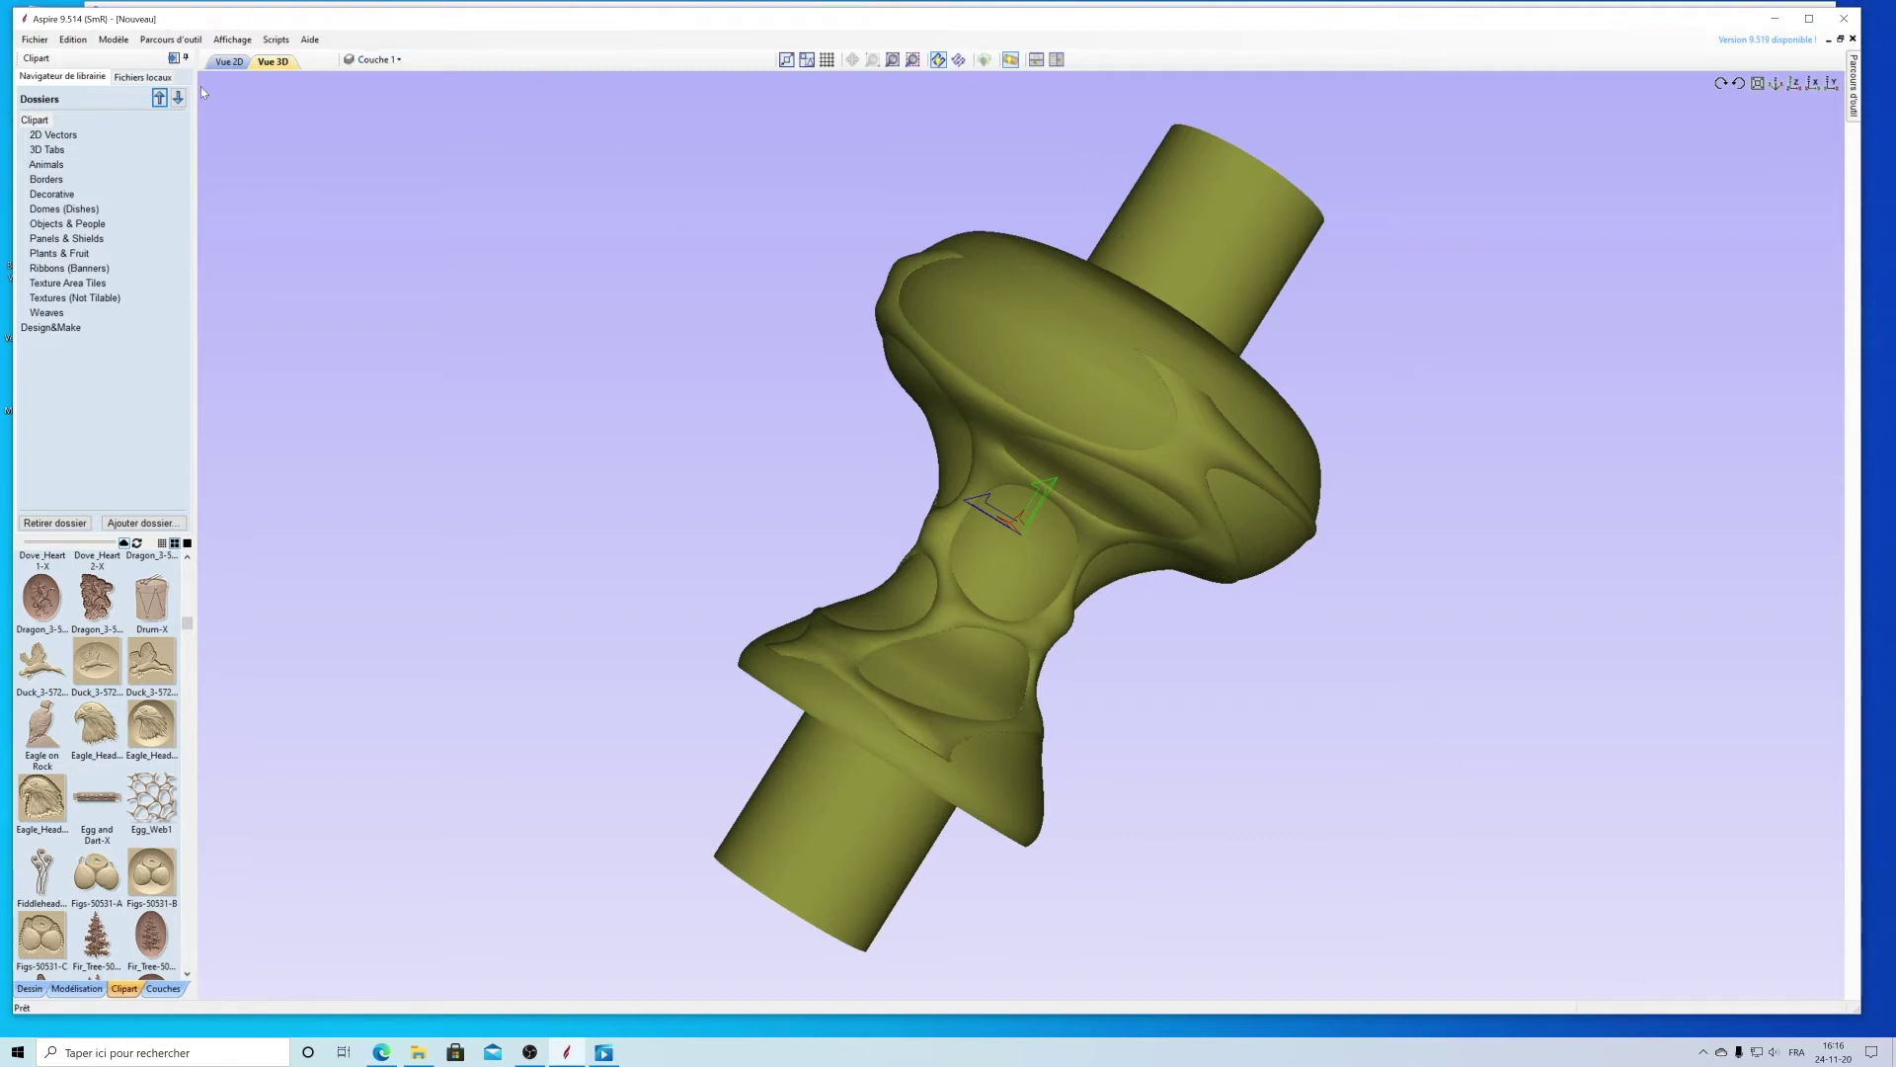
Step: Refit the web texture against the profile's lower shoulder at about 23.5 mm high, and check the piece all around in 3D
left_click(229, 62)
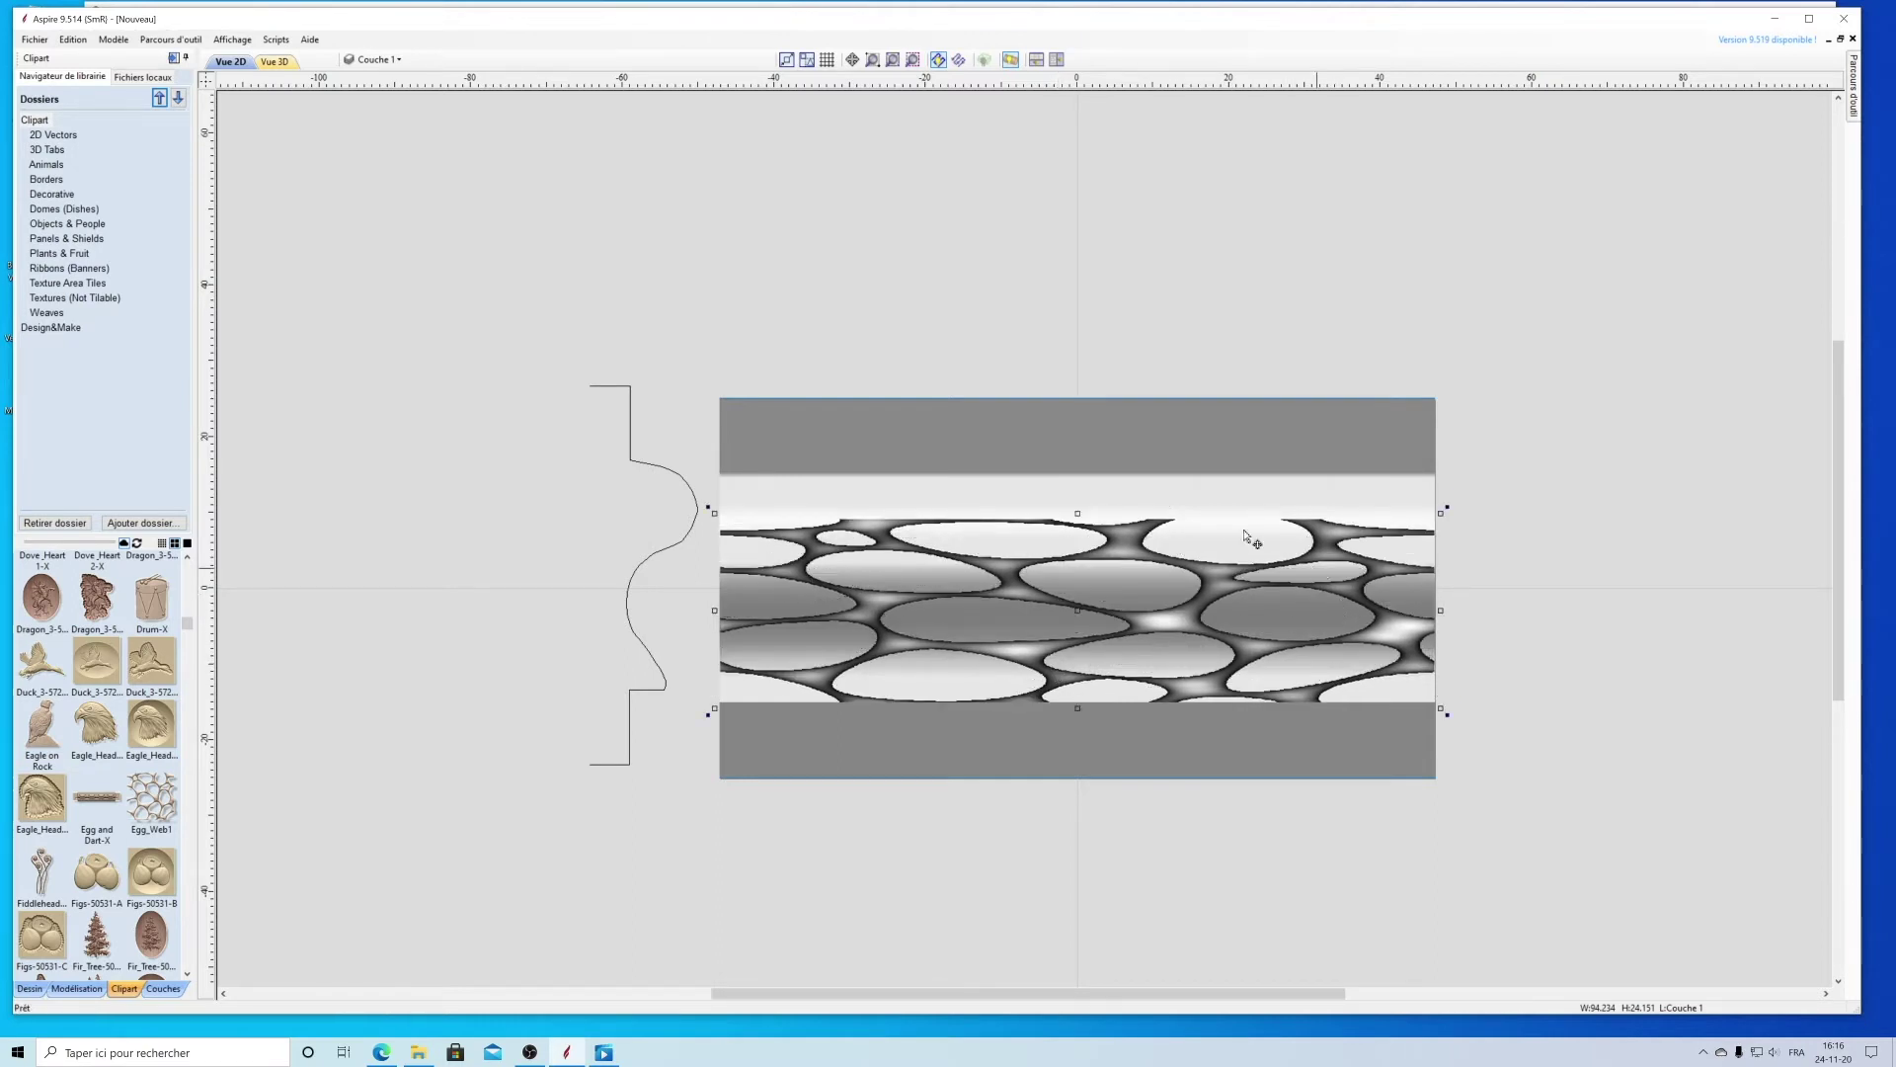
left_click_drag(1079, 514, 1074, 523)
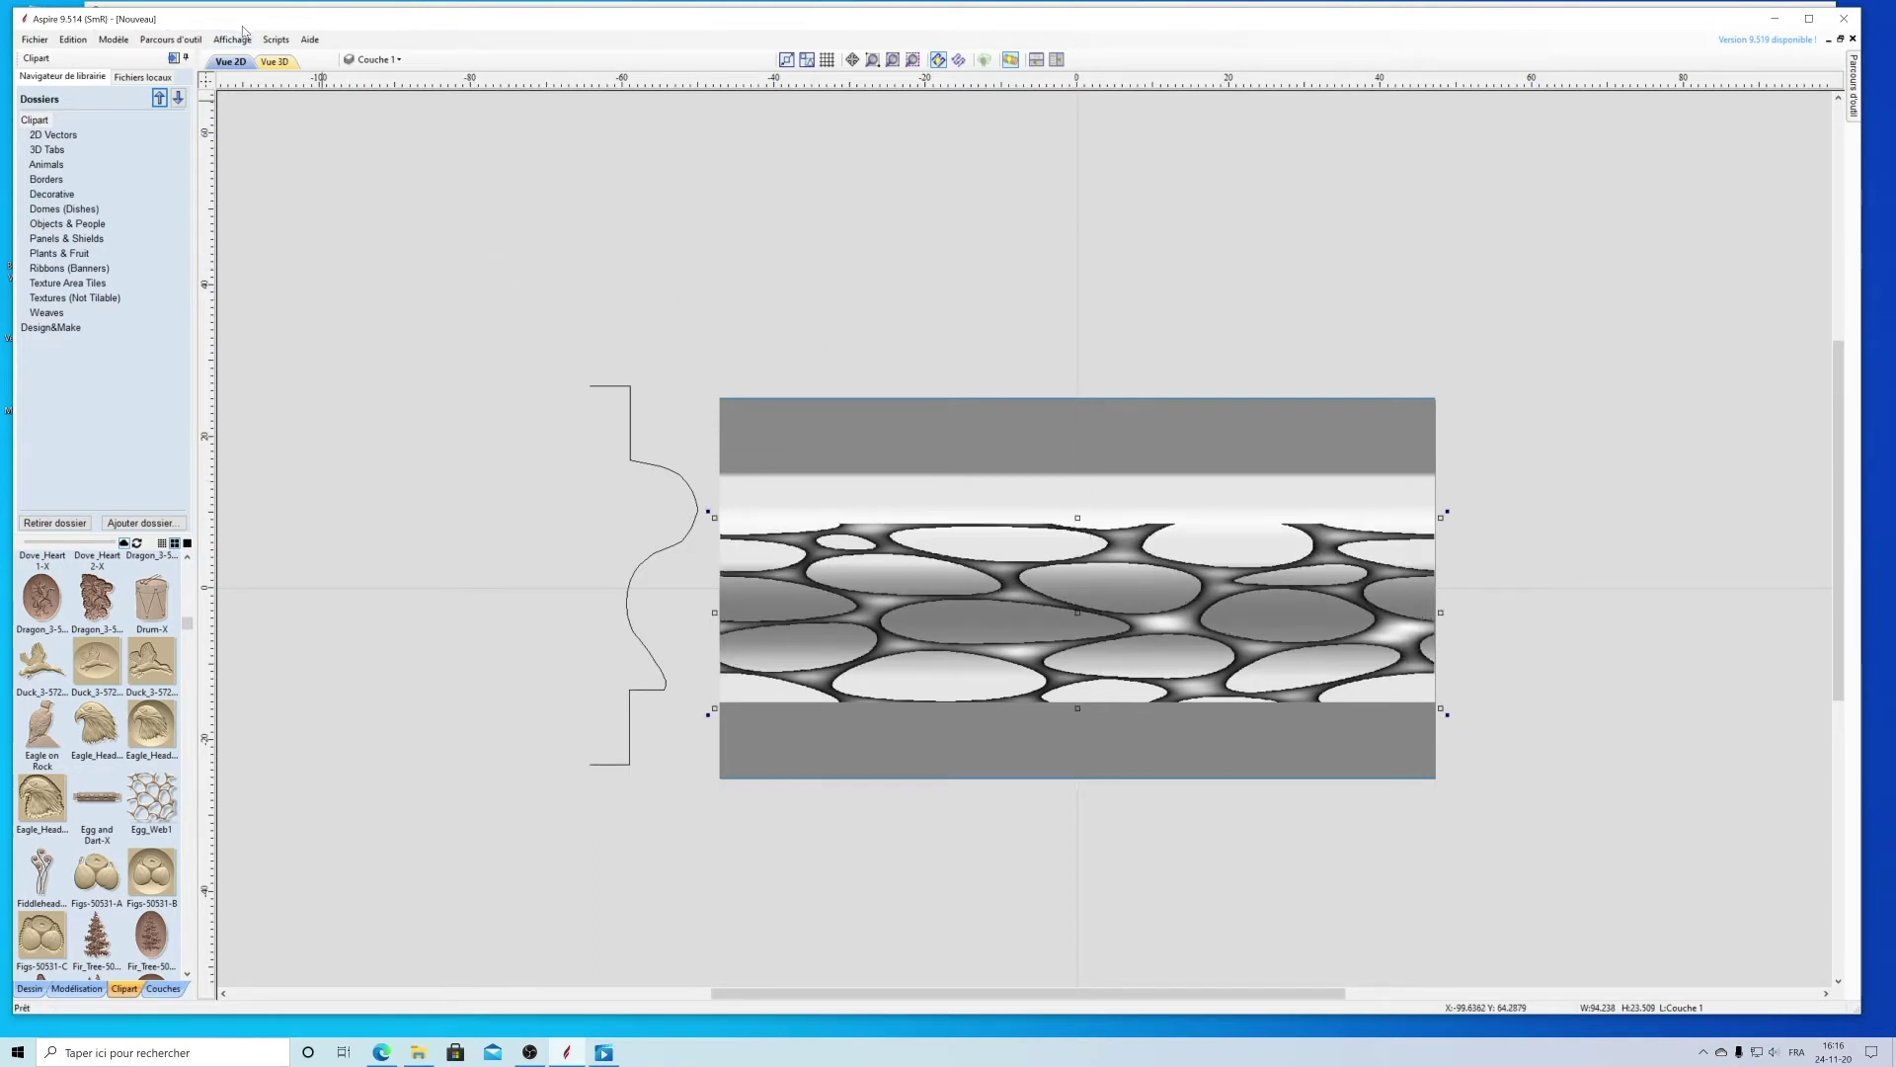
left_click(274, 61)
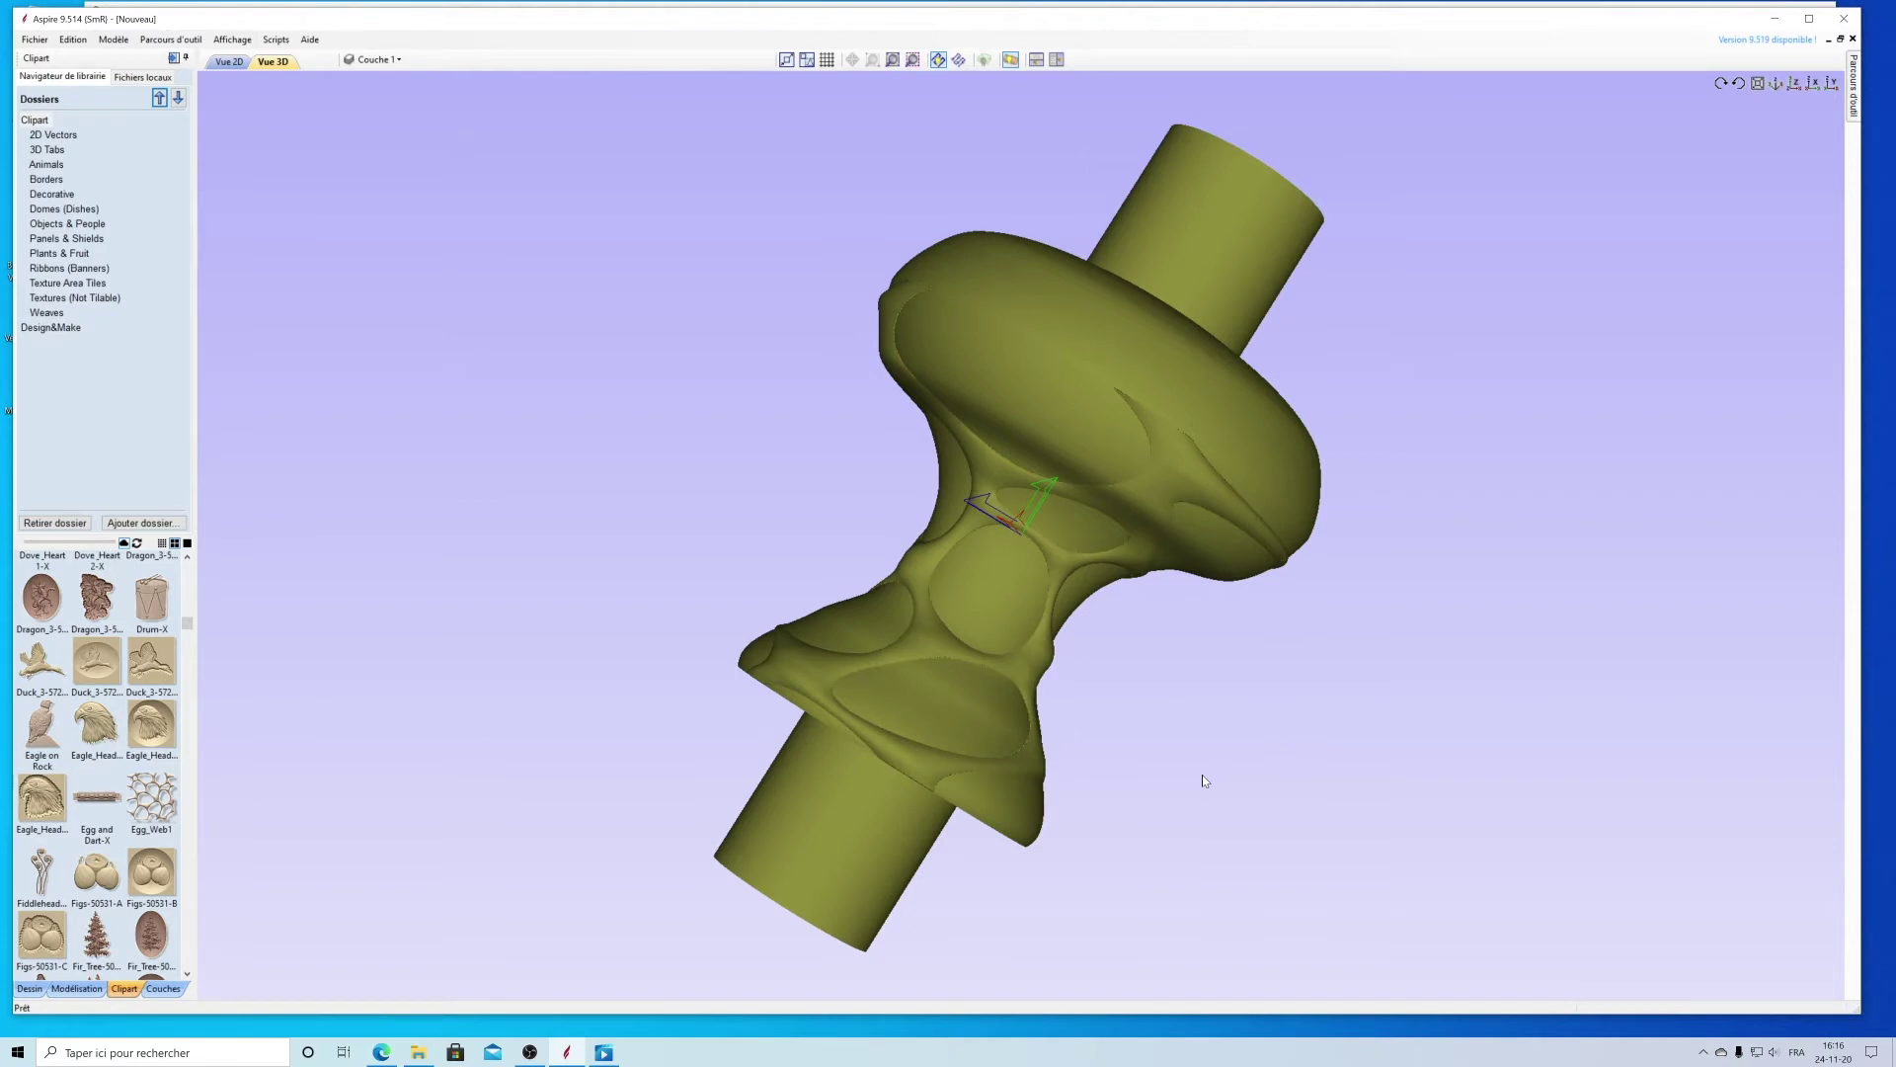
left_click_drag(1133, 751, 1497, 129)
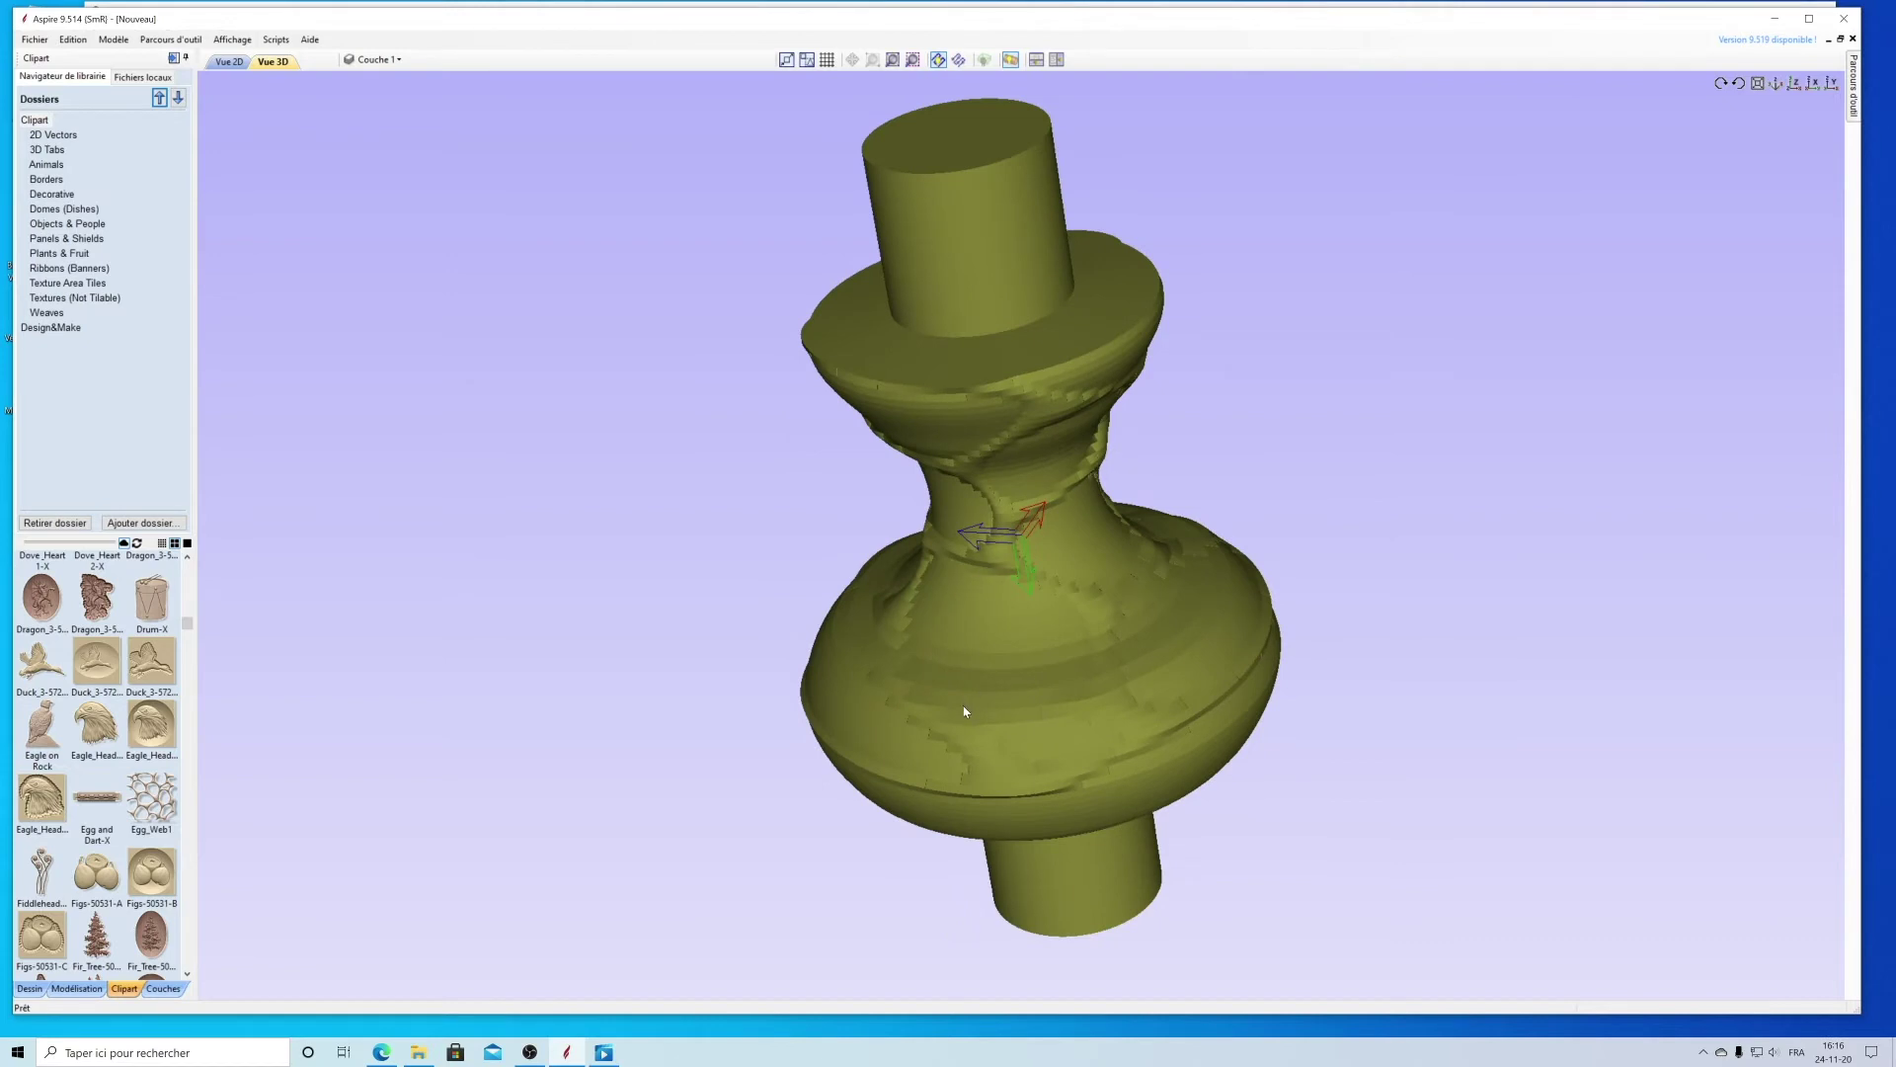
mouse_move(843, 710)
left_mouse_down()
mouse_move(1061, 823)
mouse_move(1288, 794)
mouse_move(1419, 636)
mouse_move(1730, 450)
mouse_move(1800, 305)
mouse_move(1822, 345)
mouse_move(1820, 423)
mouse_move(1770, 570)
left_mouse_up()
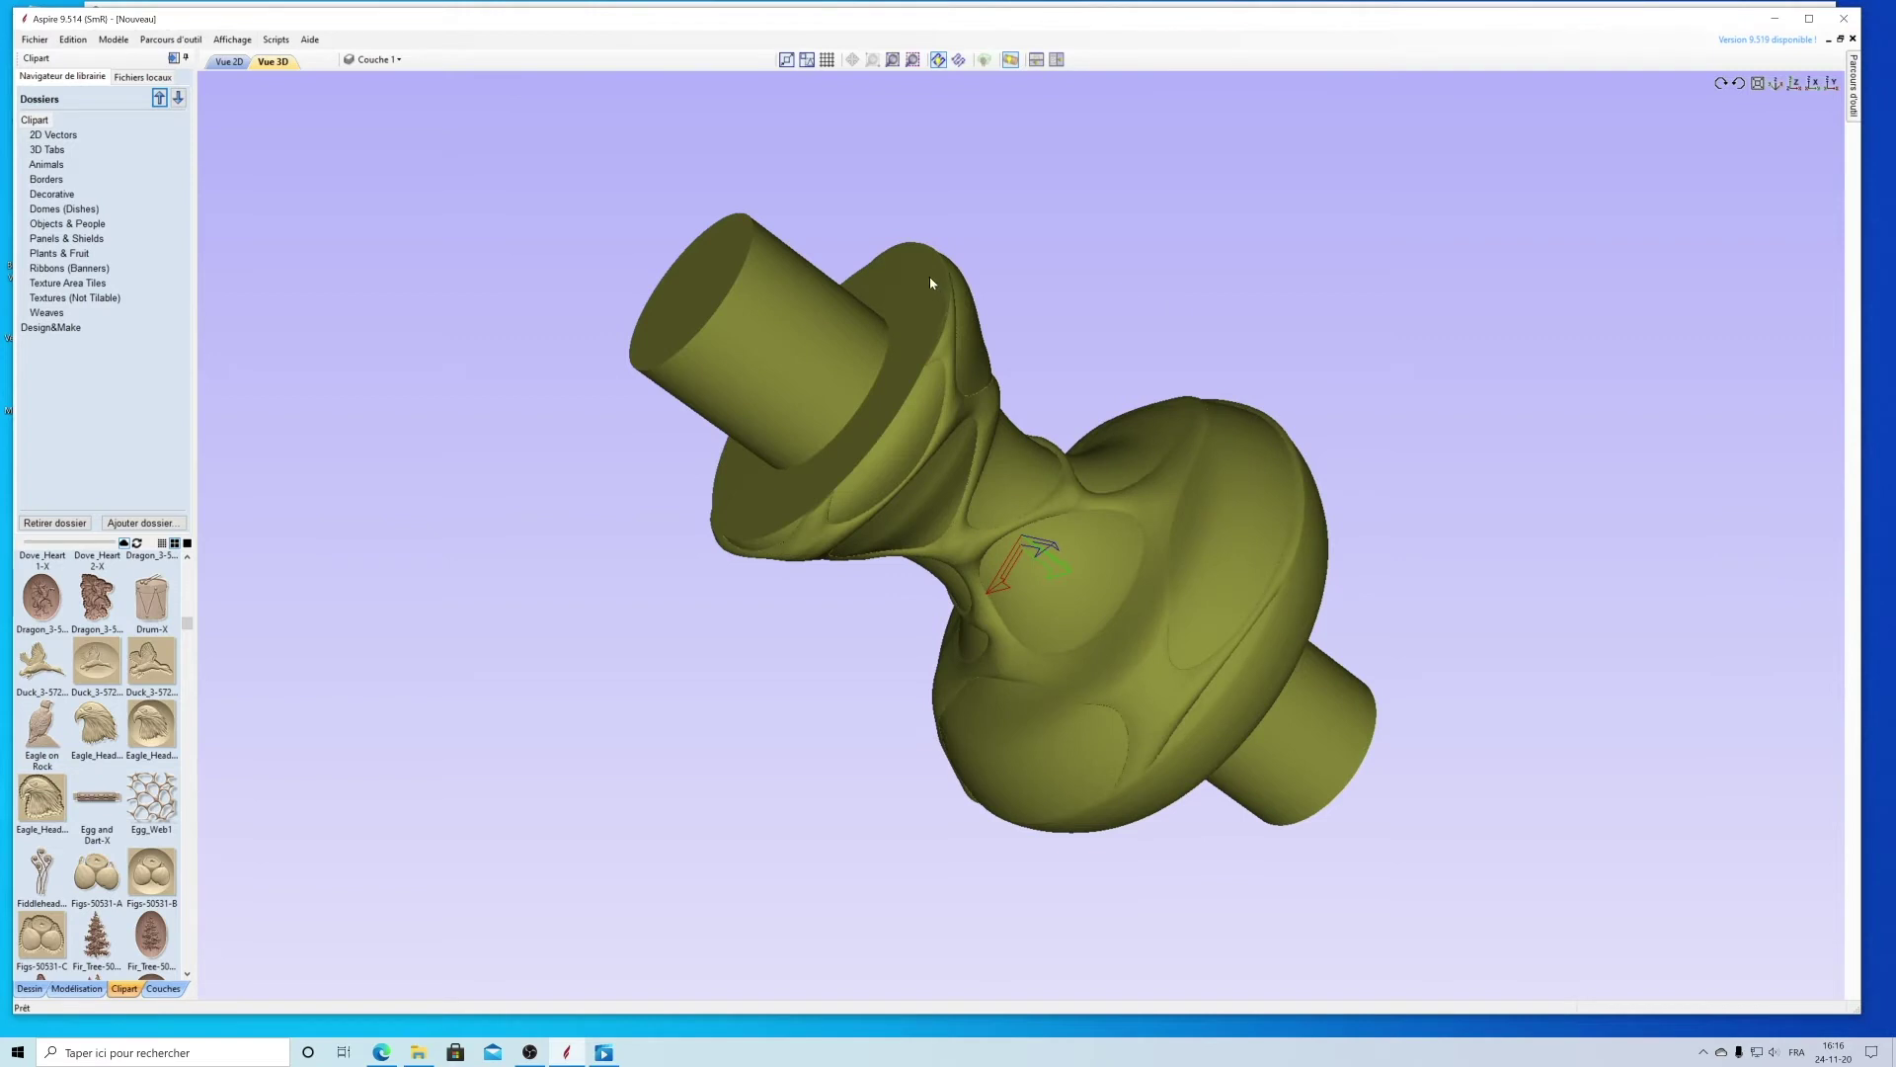
Step: Review the rotary material setup, including cylinder diameter, XY origin, Z zero and model position, and accept it
left_click_drag(647, 500, 989, 880)
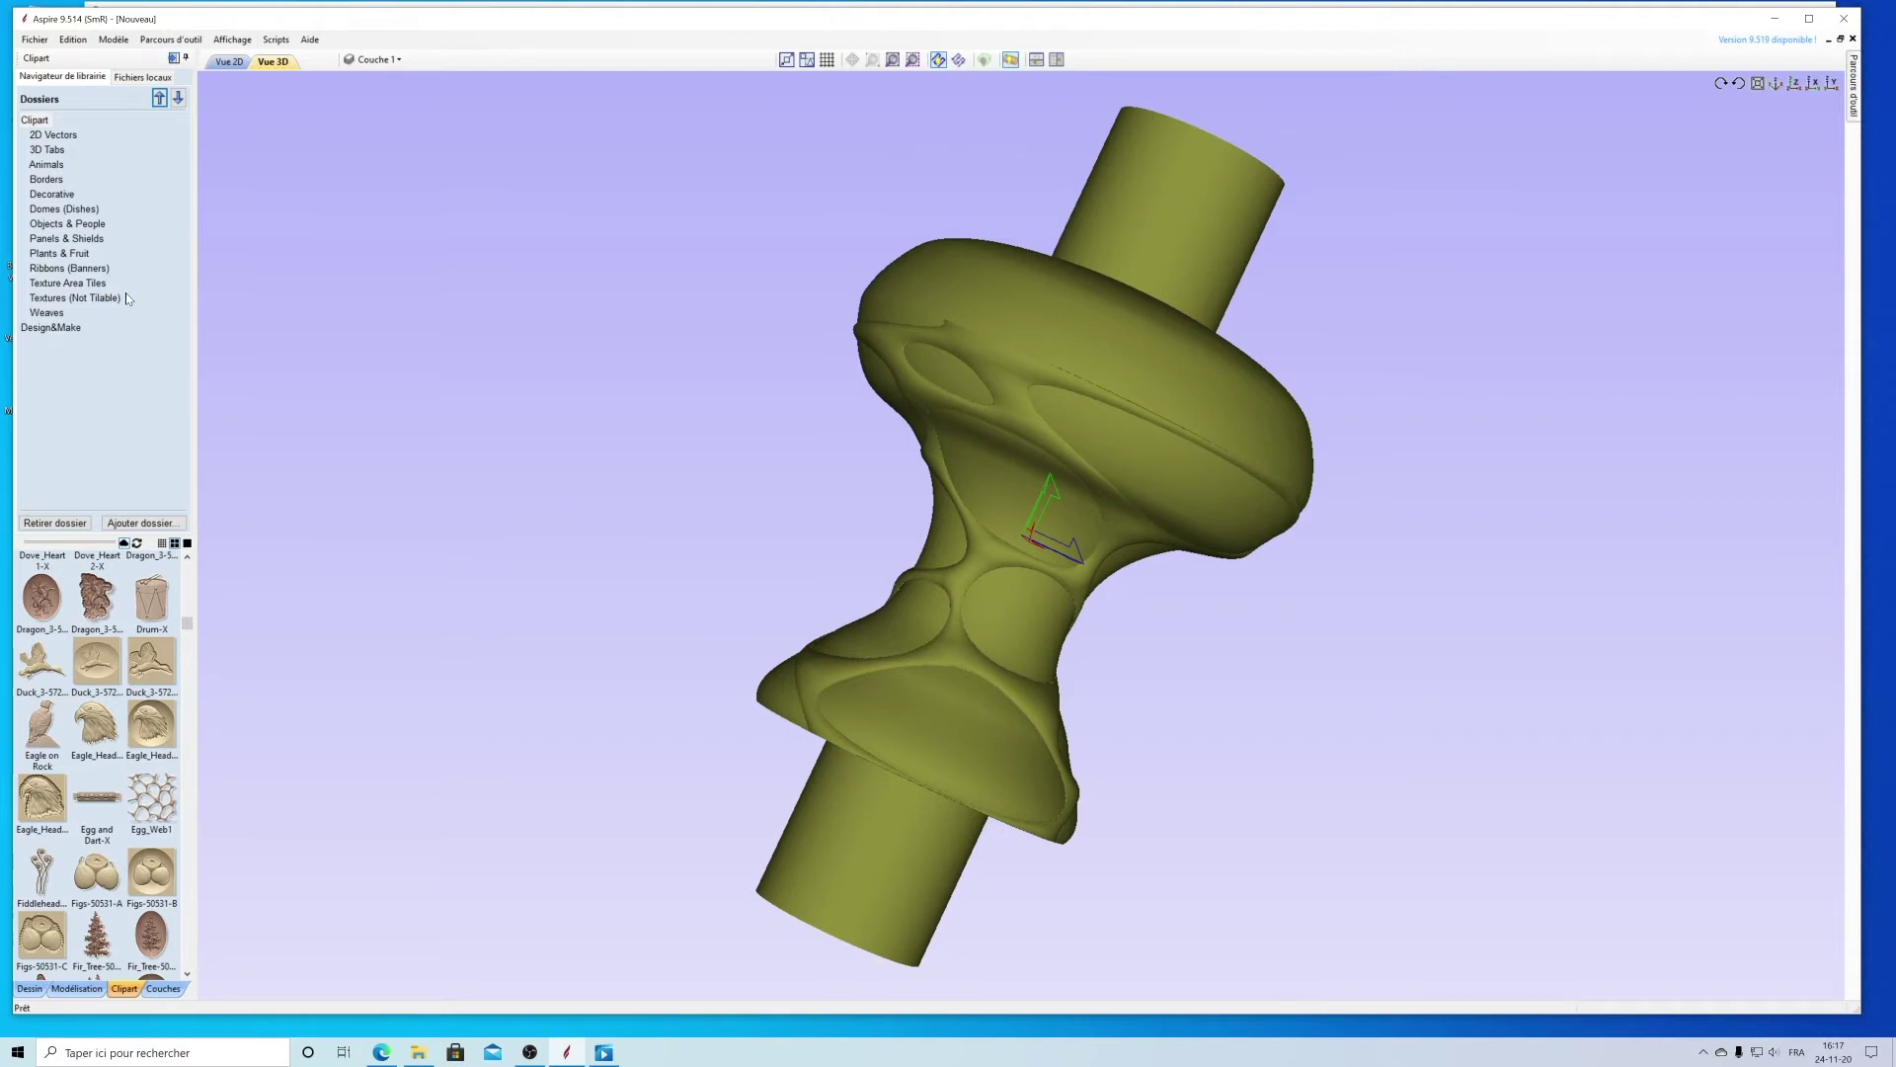
left_click(30, 989)
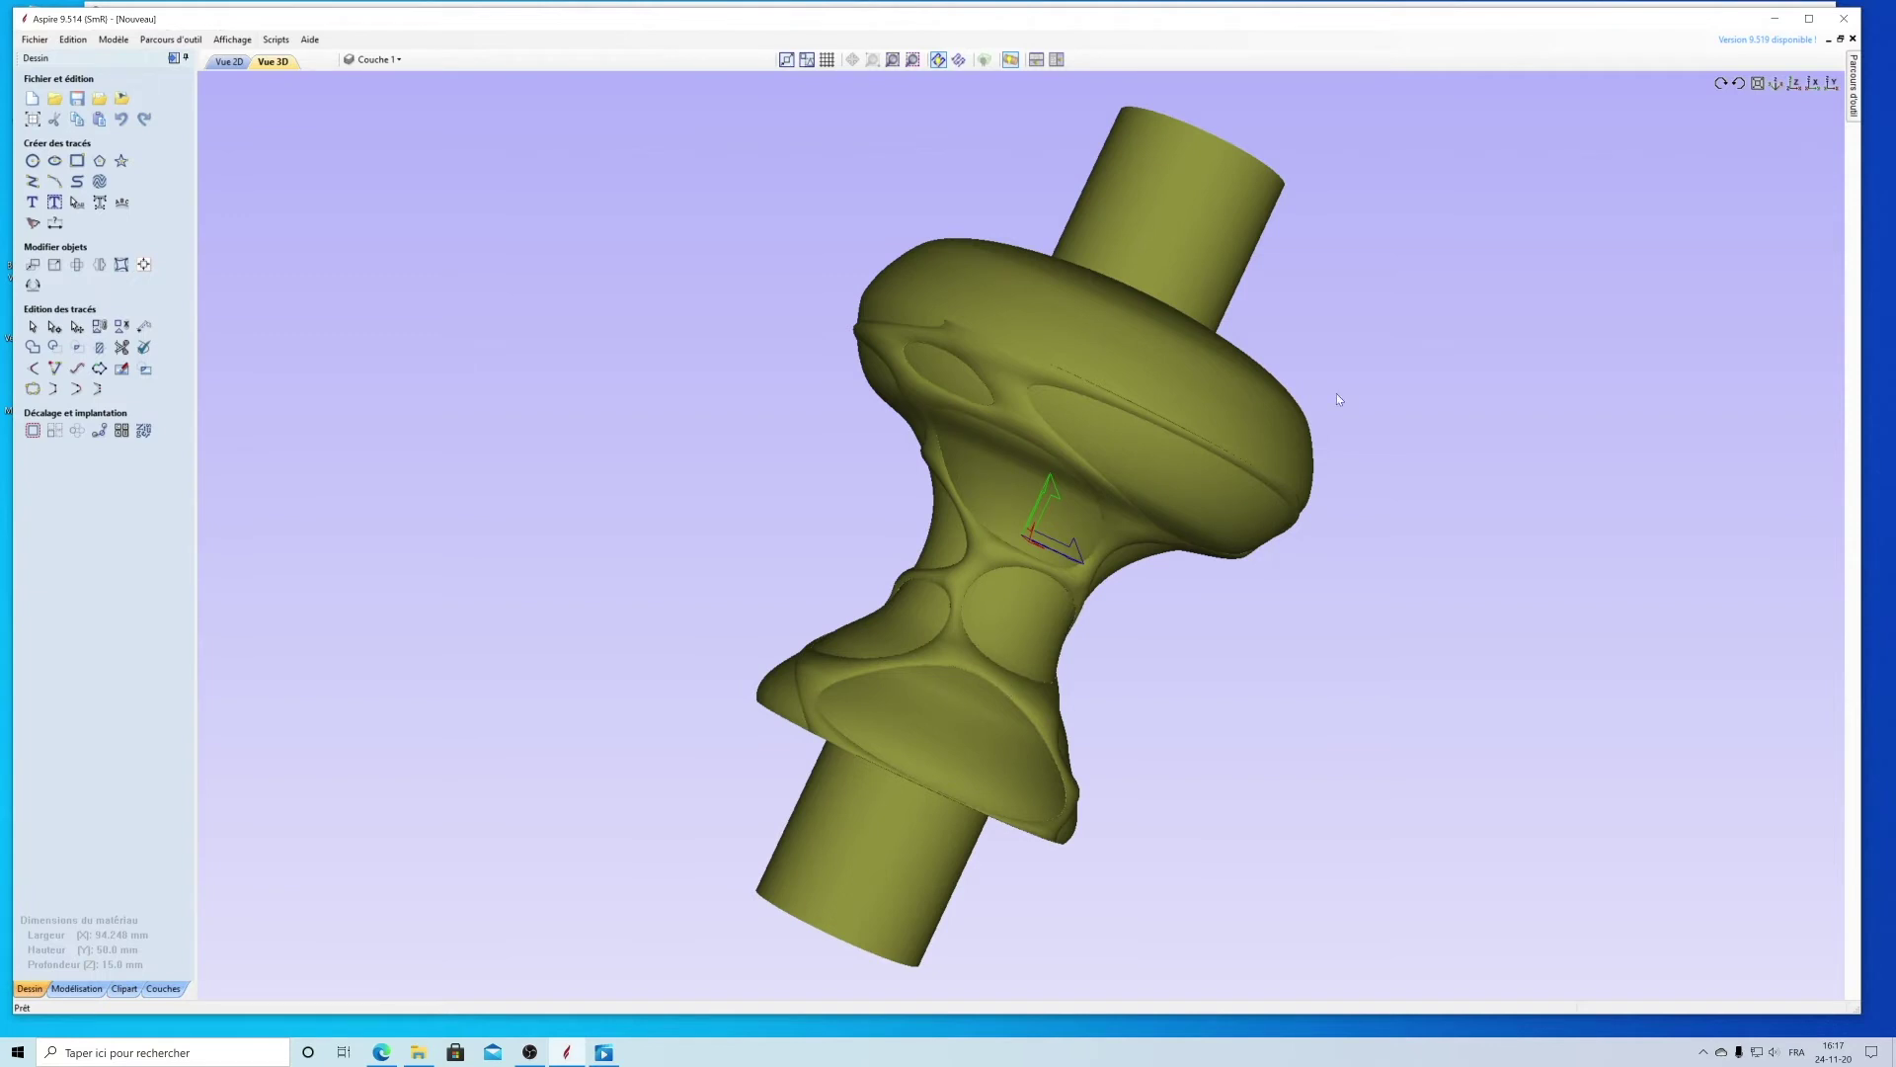
mouse_move(1854, 77)
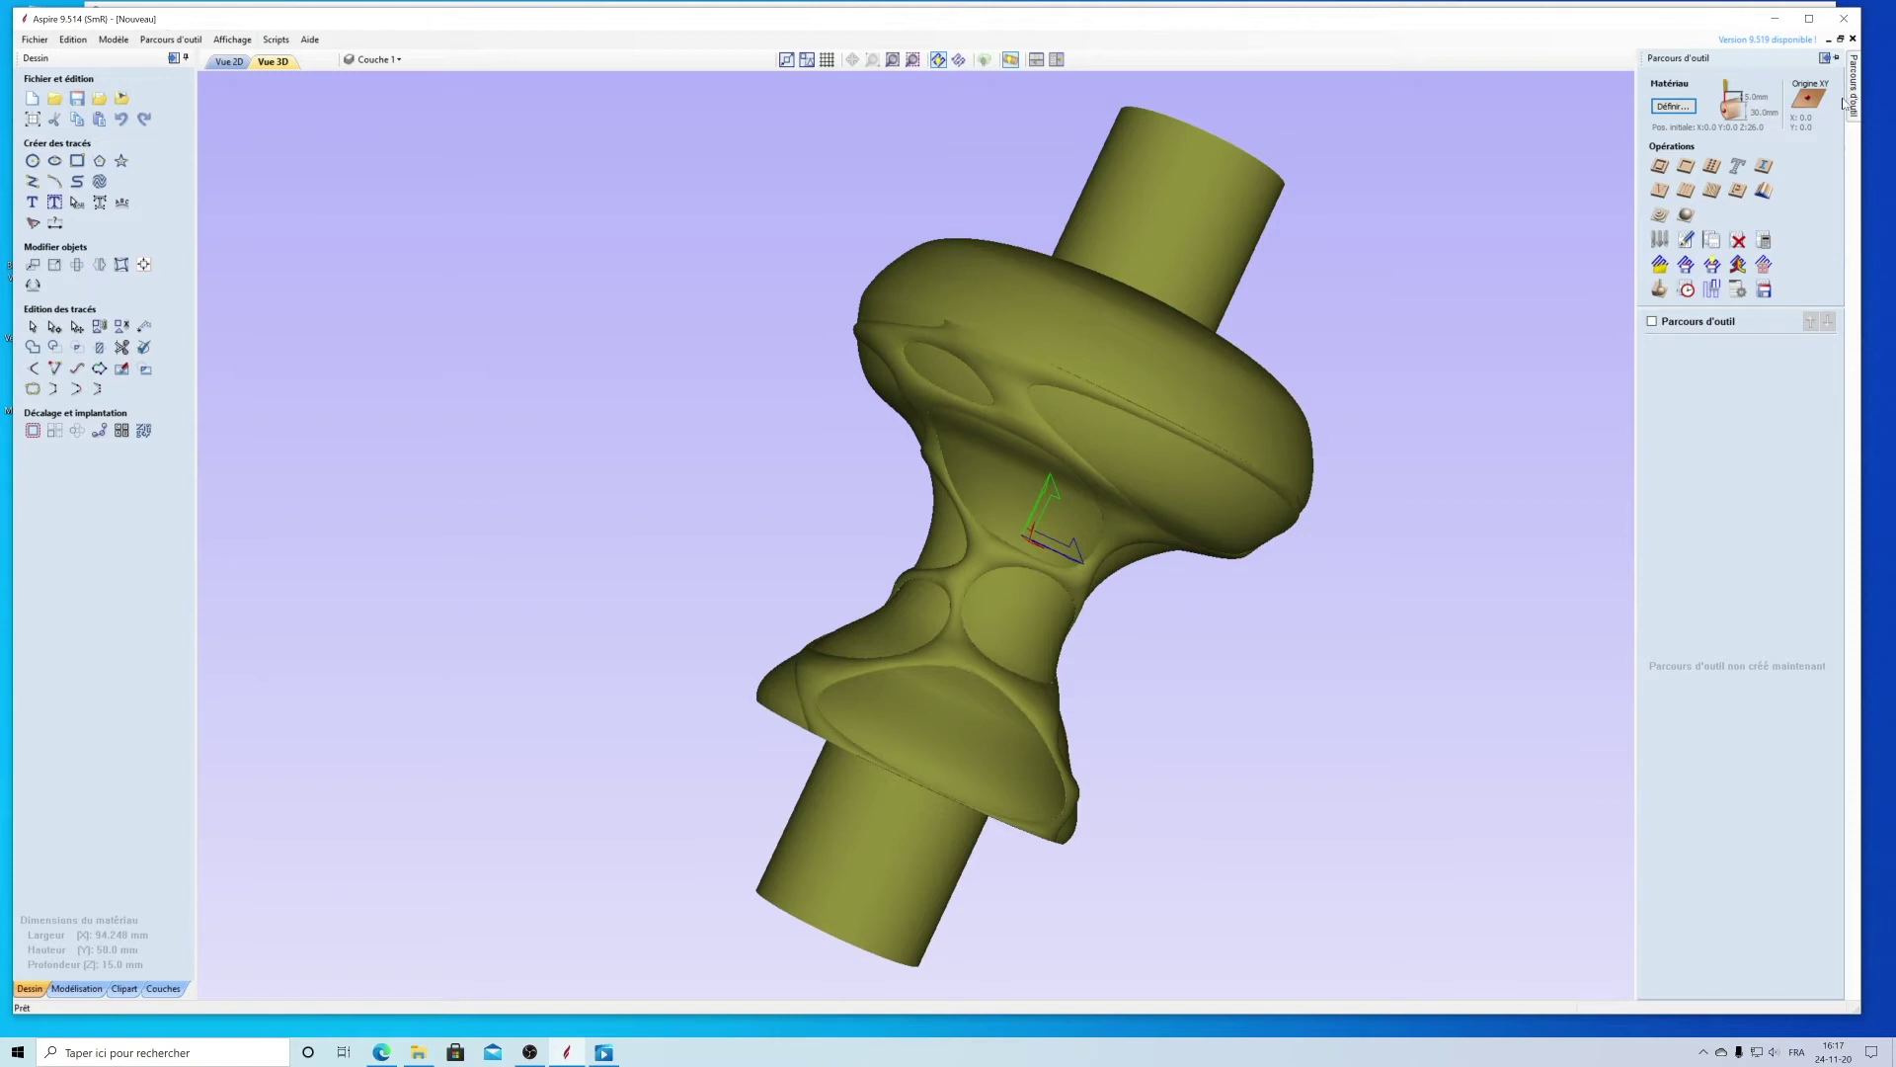
left_click(1673, 106)
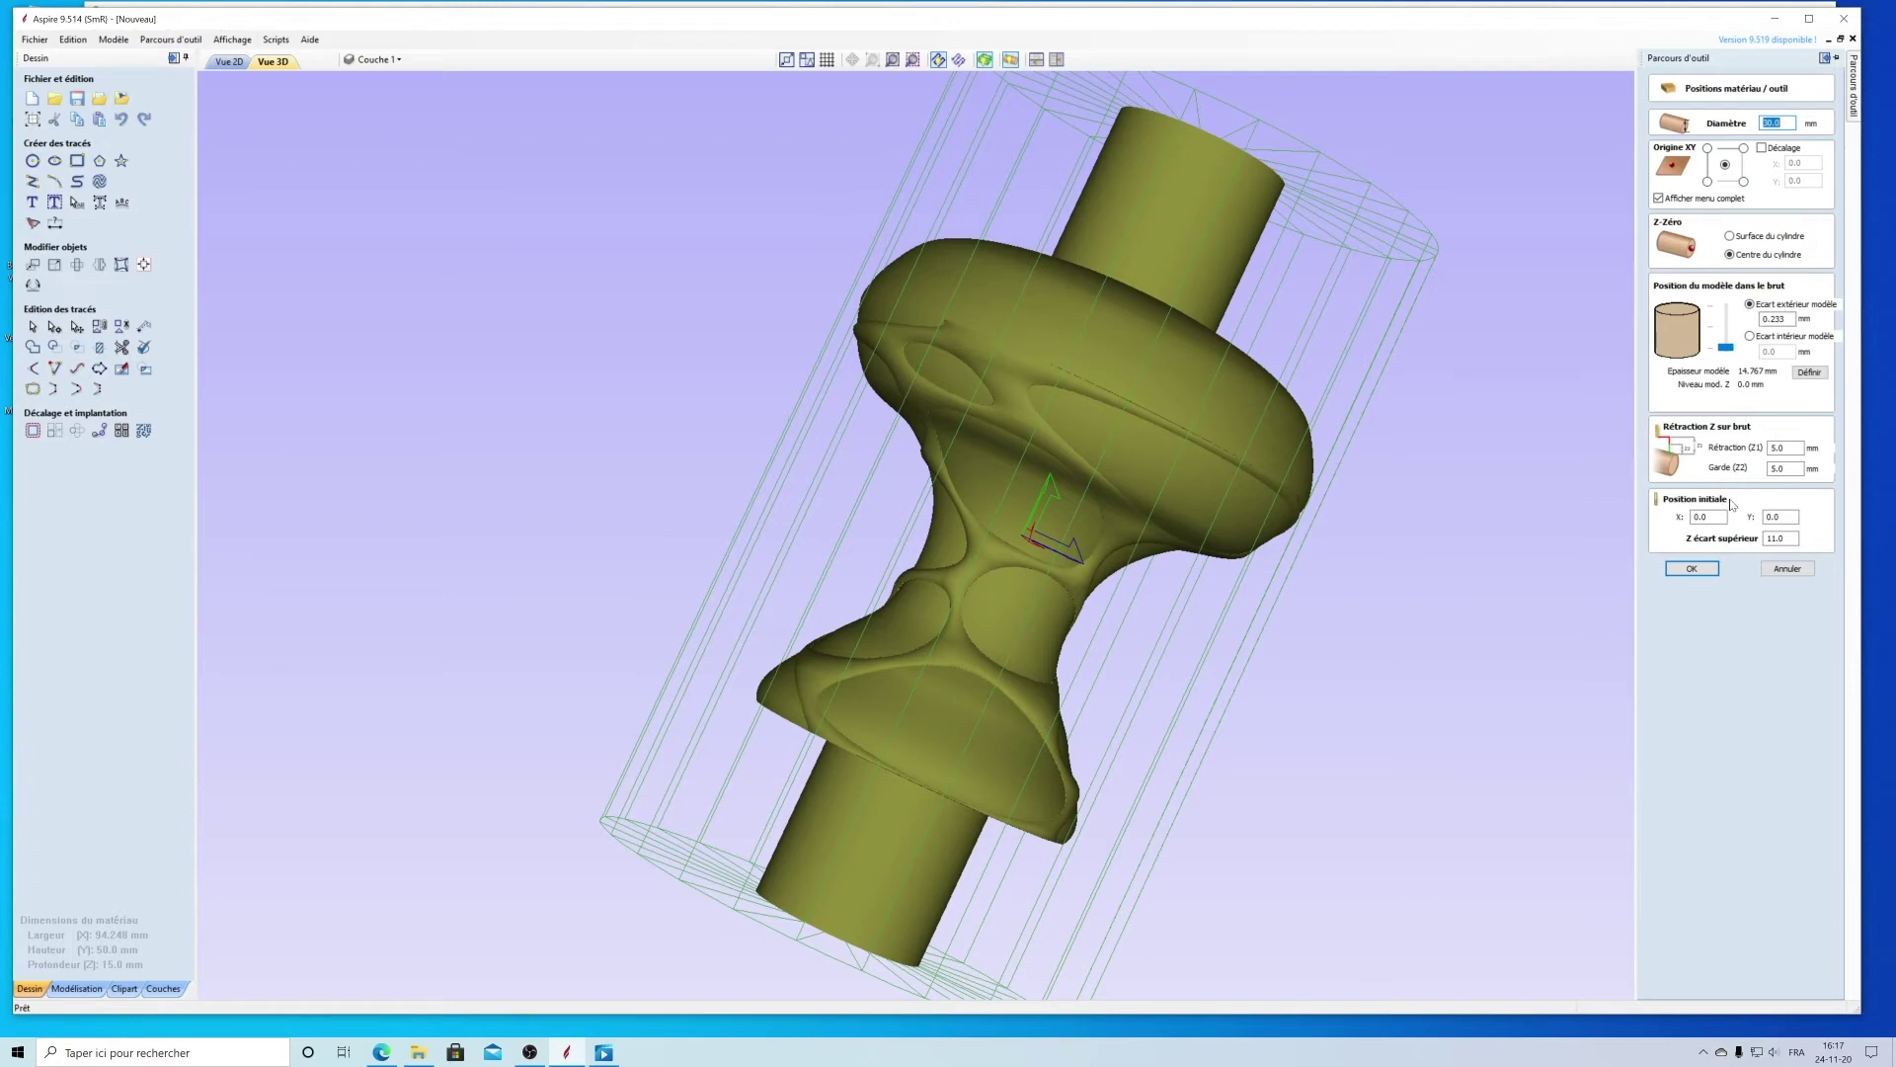
left_click(1691, 569)
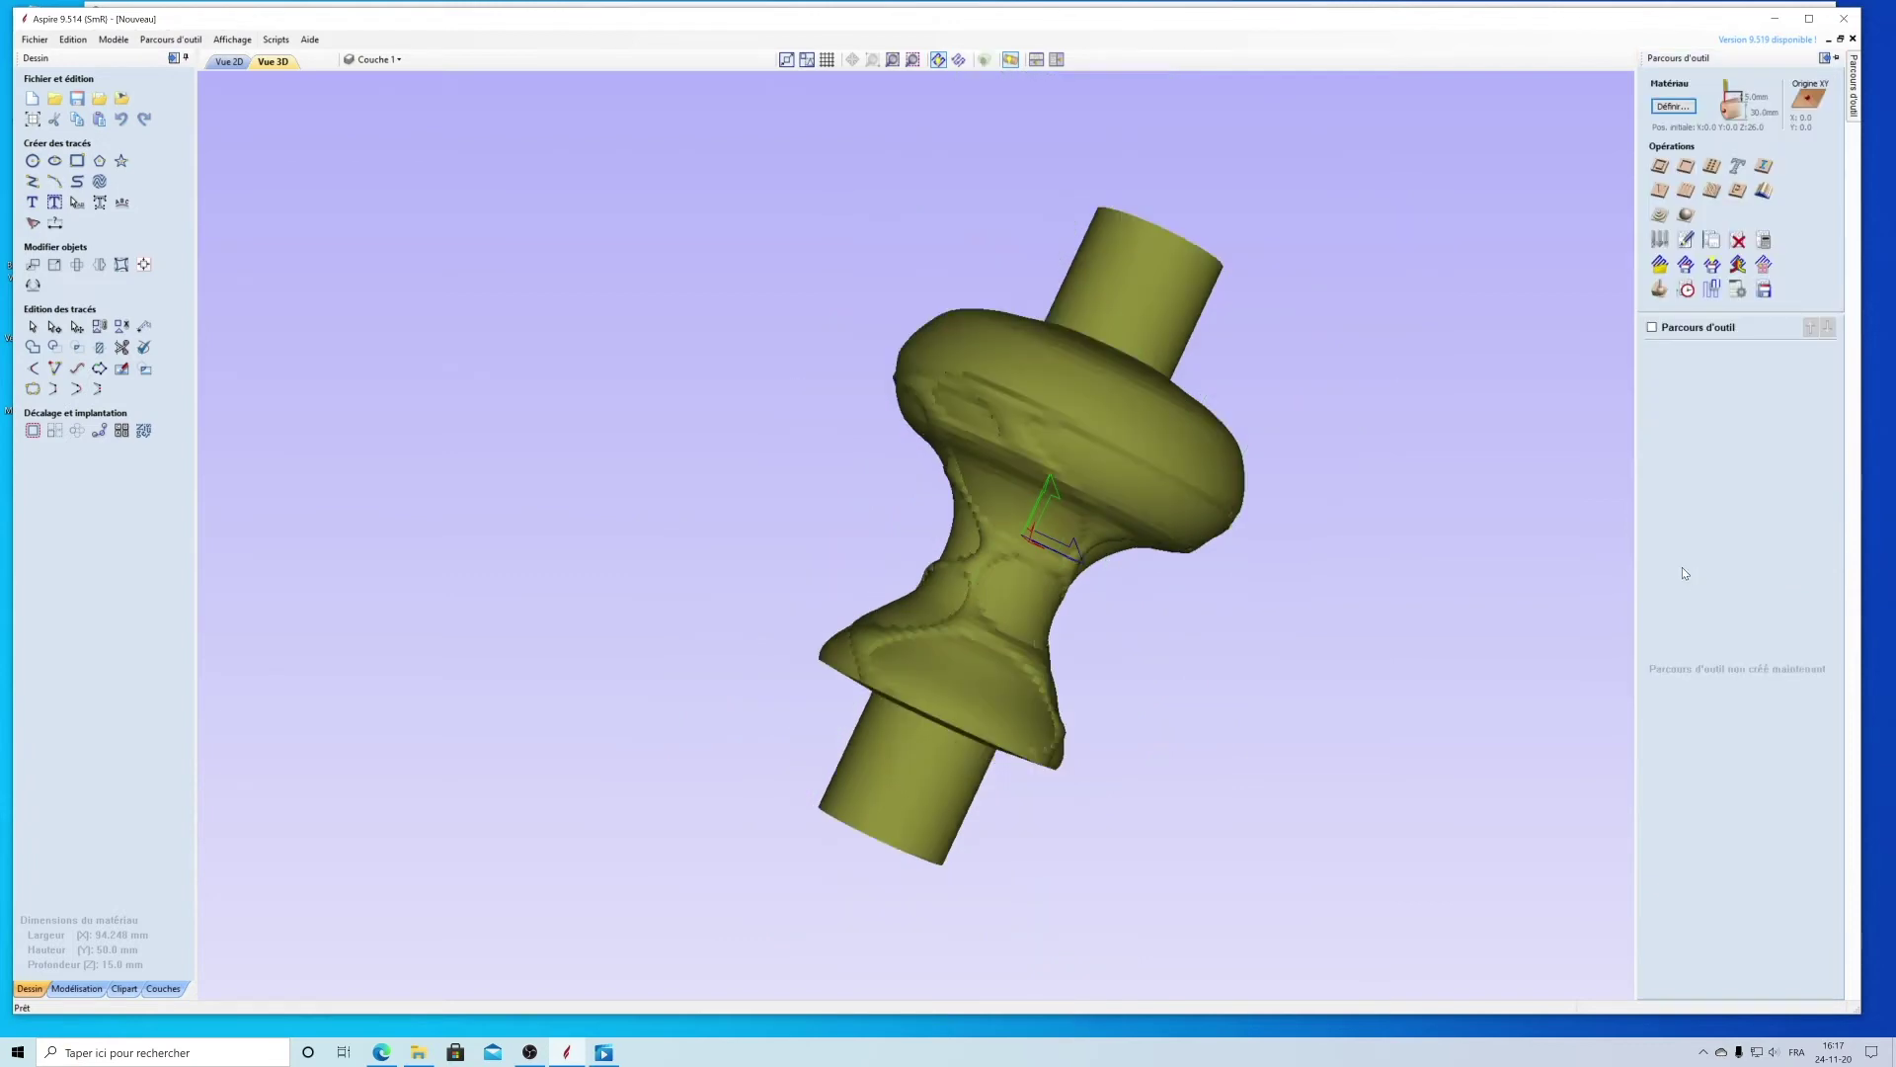
Step: Calculate the 3D roughing toolpath with the End Mill (6 mm), using the model boundary and the Z-level strategy
left_click(1659, 214)
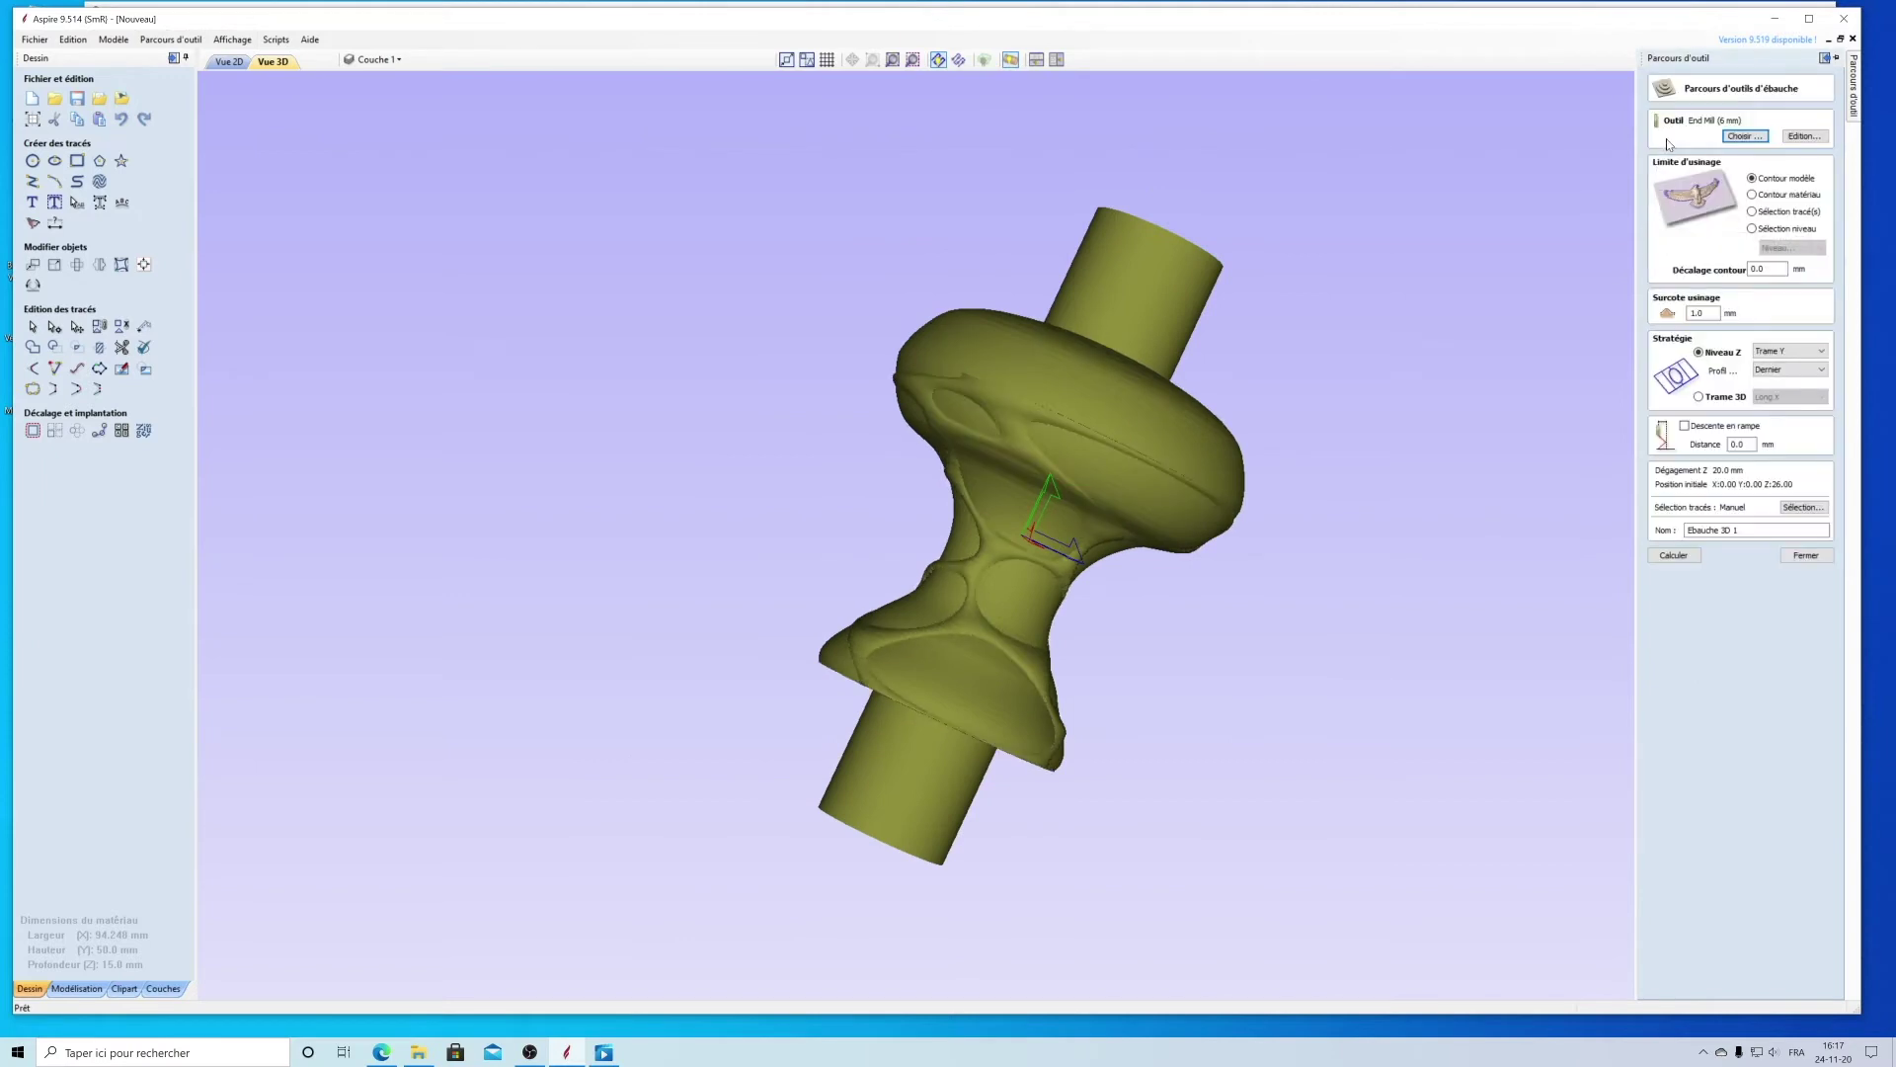
left_click(1750, 139)
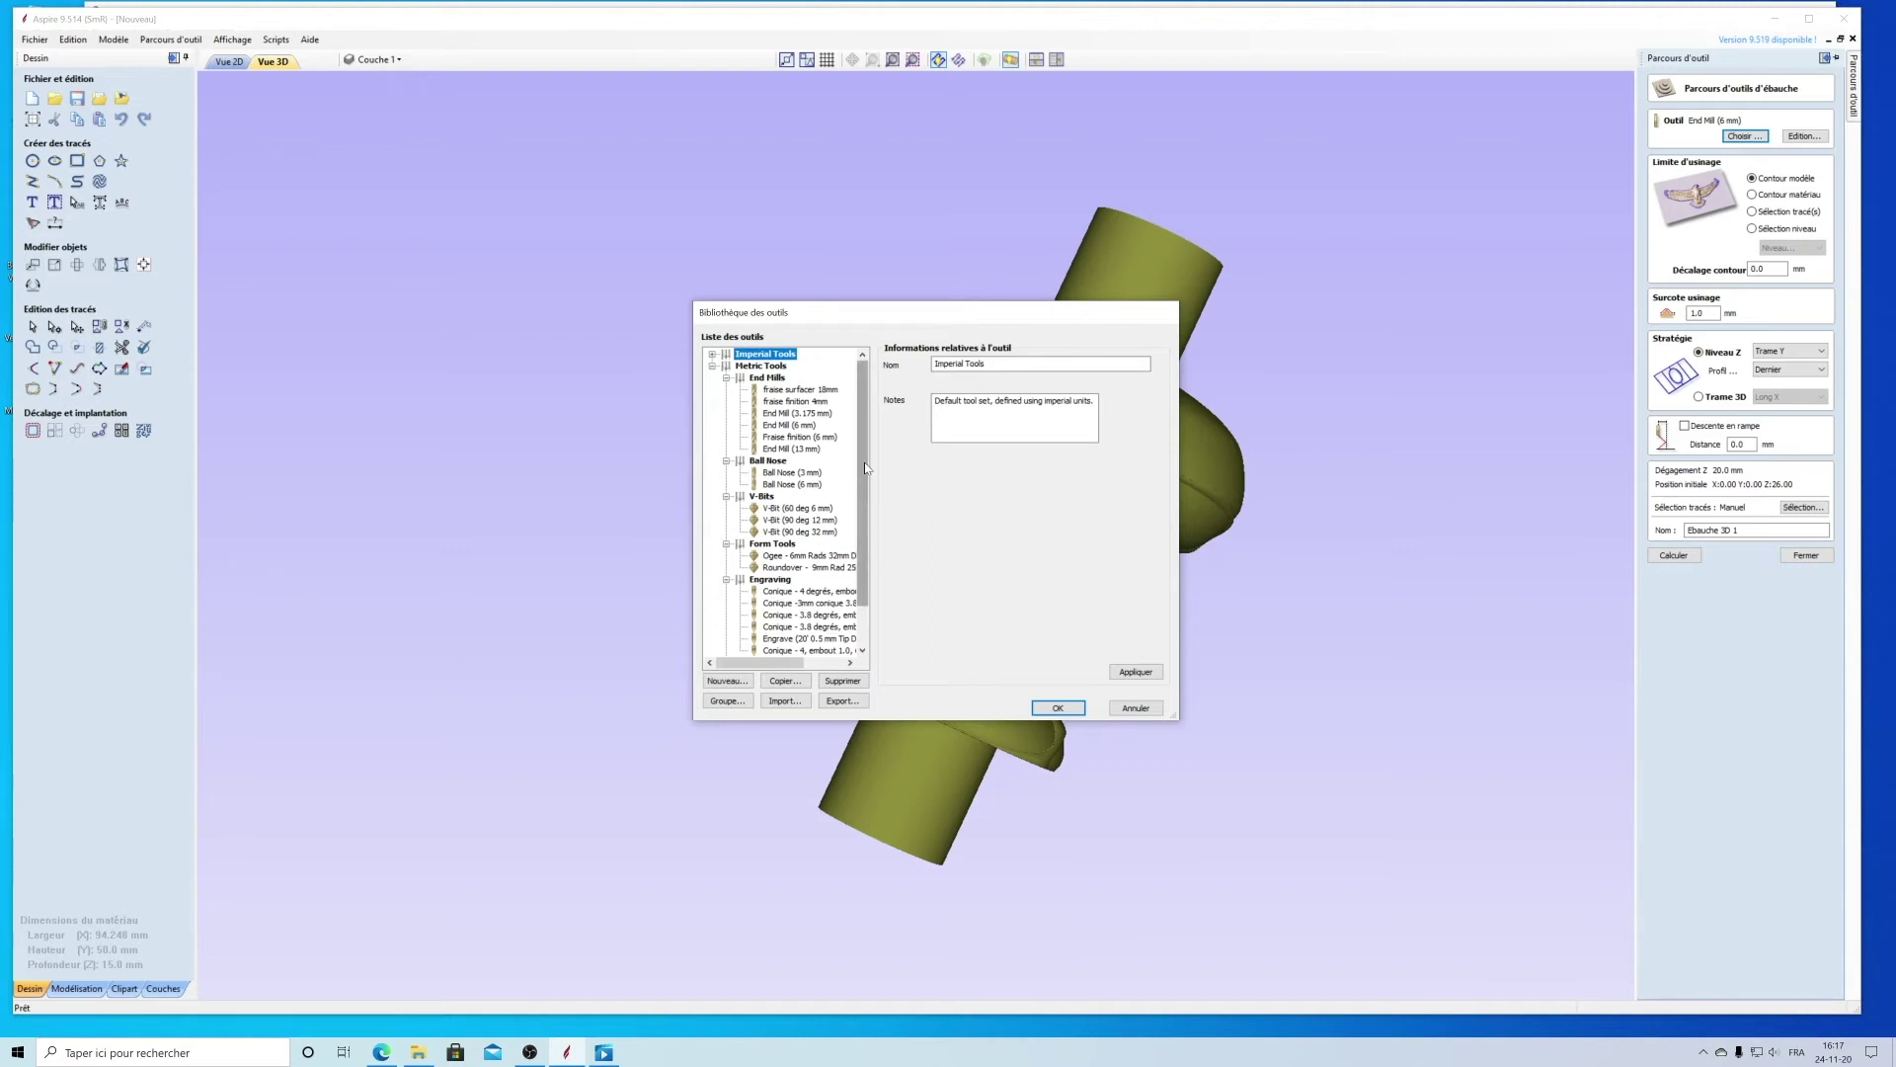
scroll(866, 467, "down", 1)
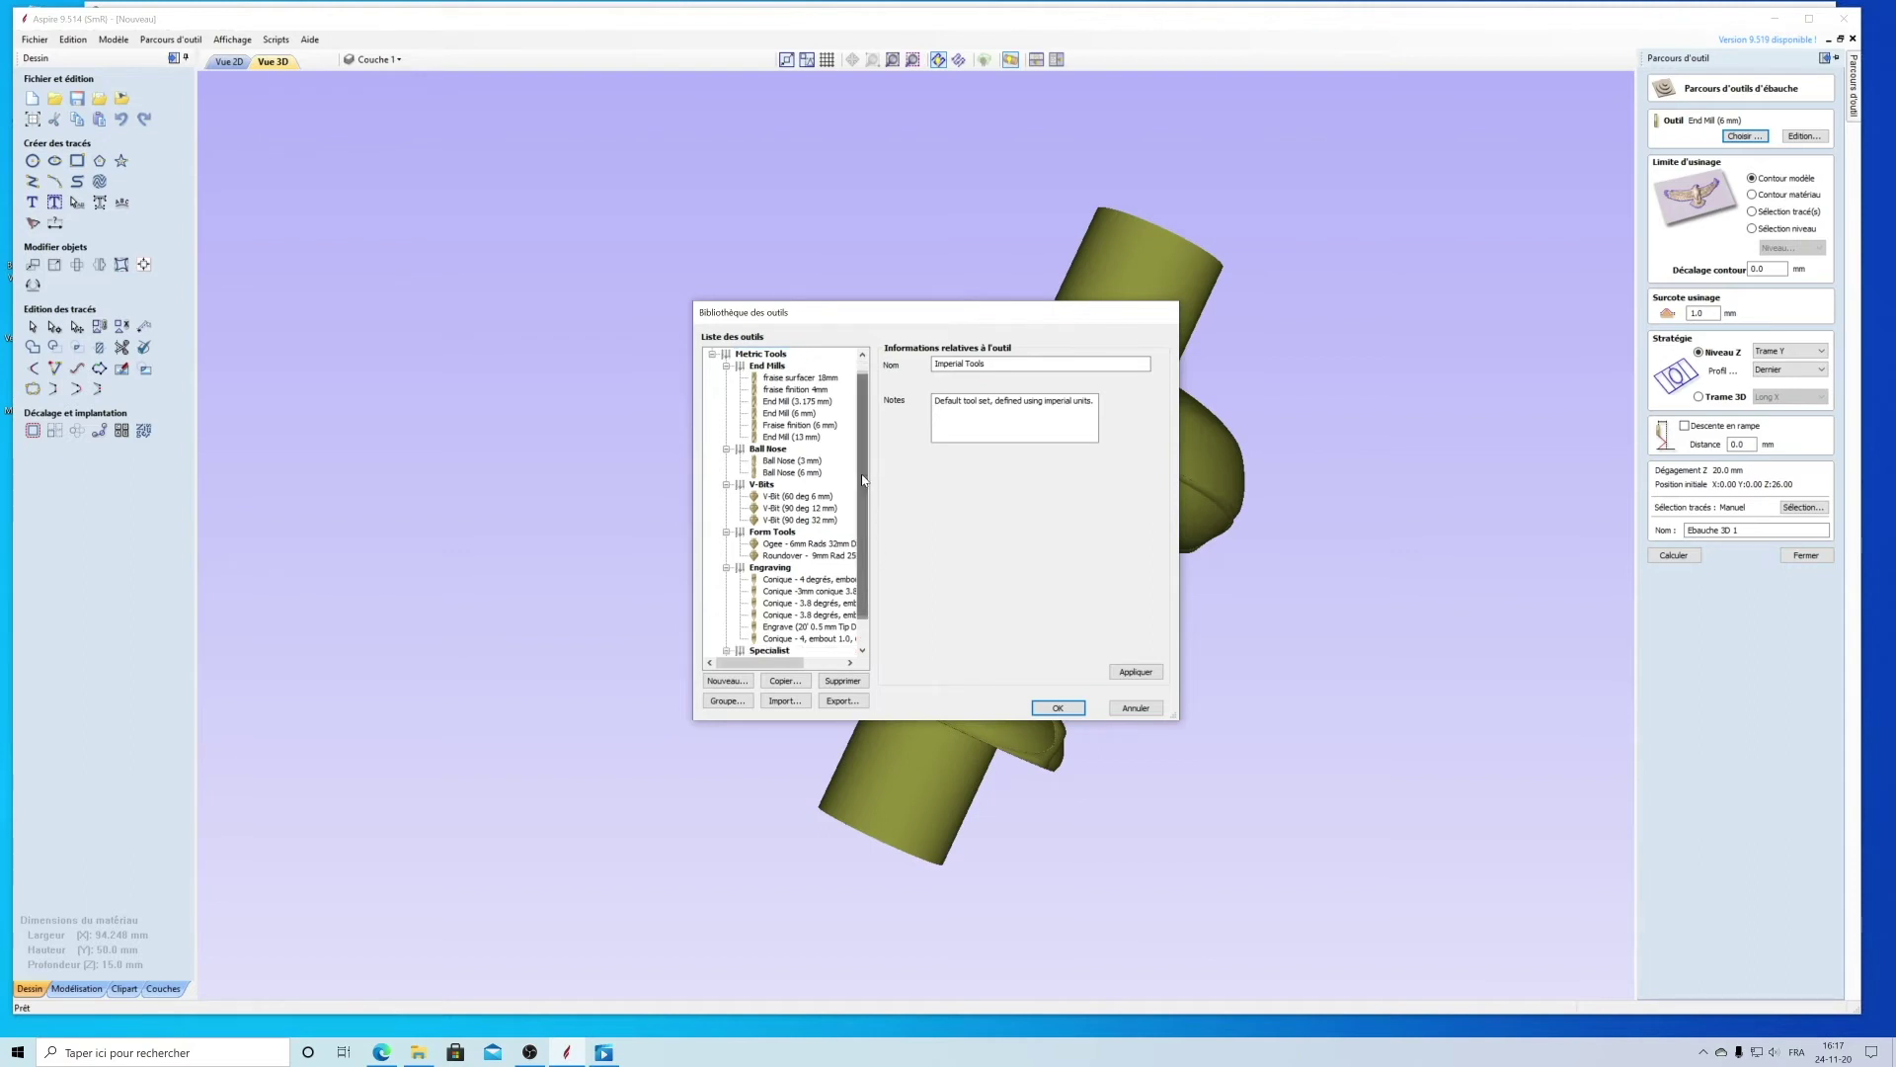
left_click(784, 414)
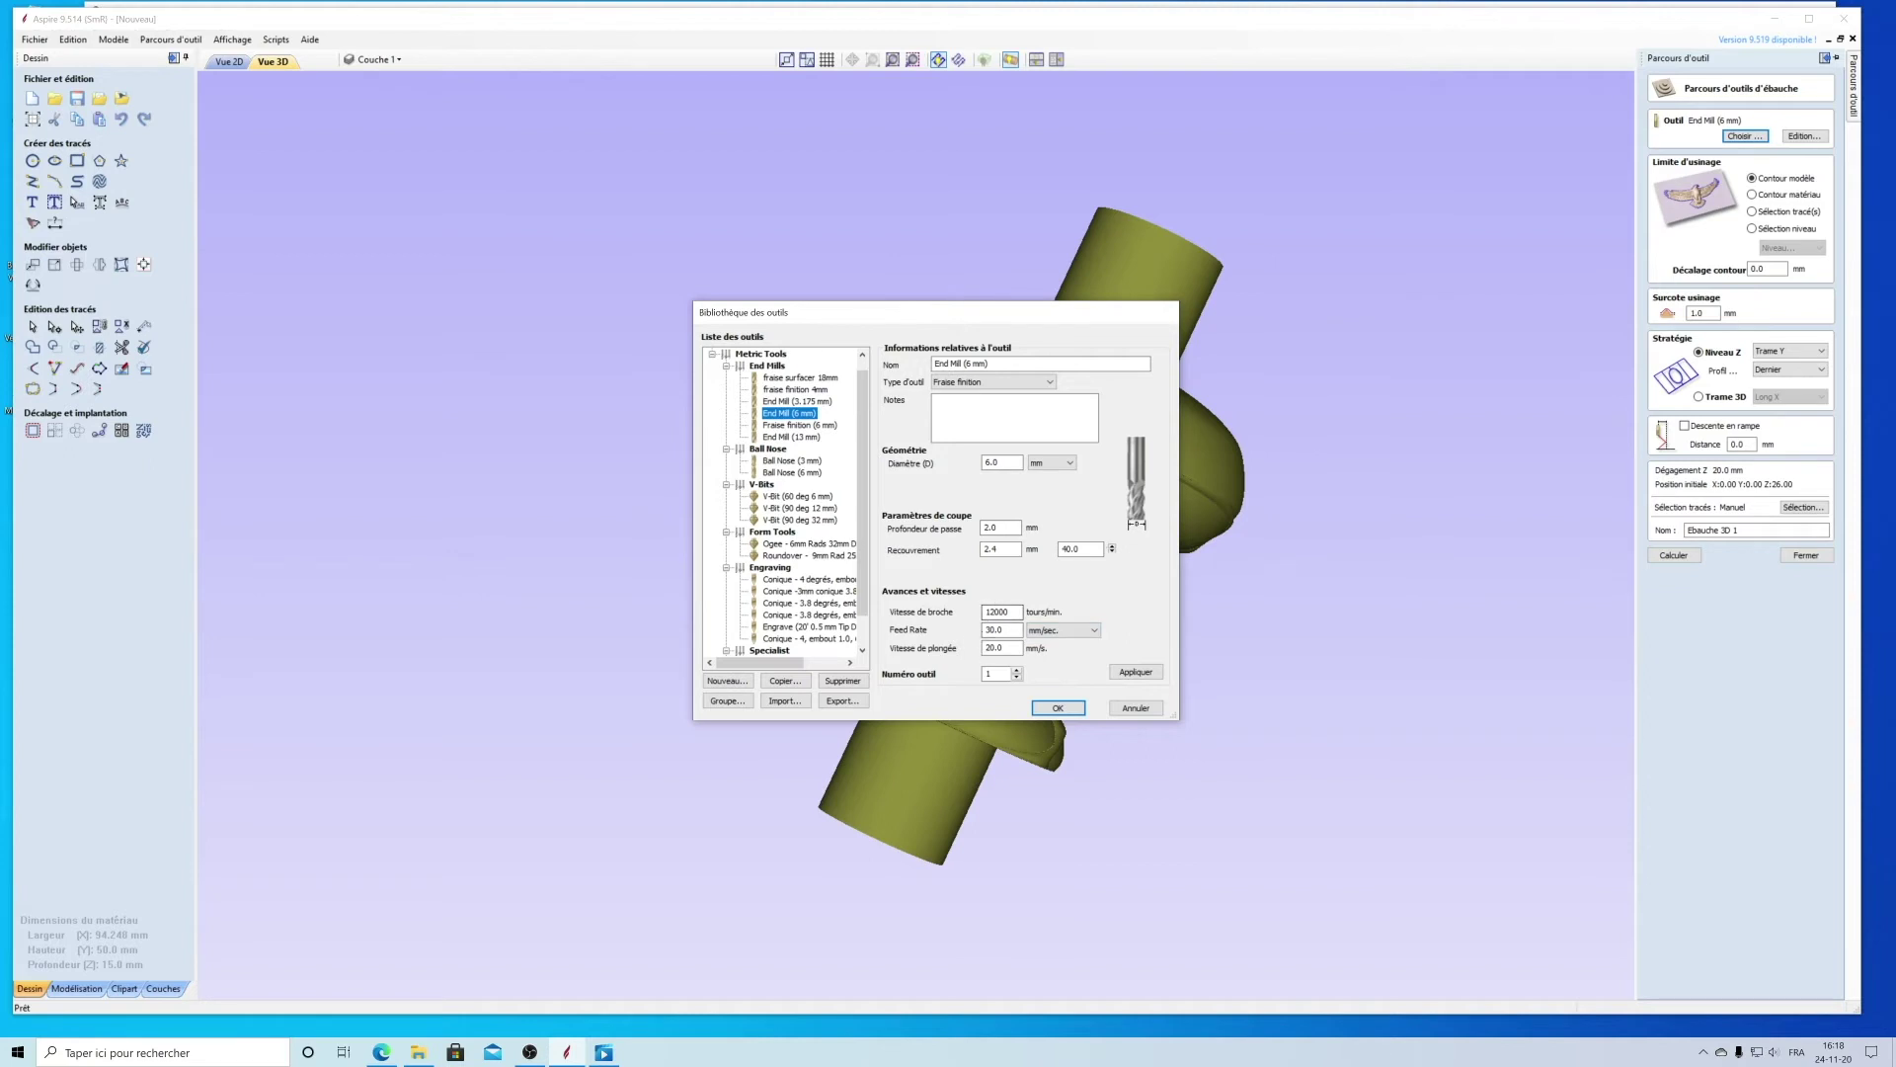
left_click(1054, 709)
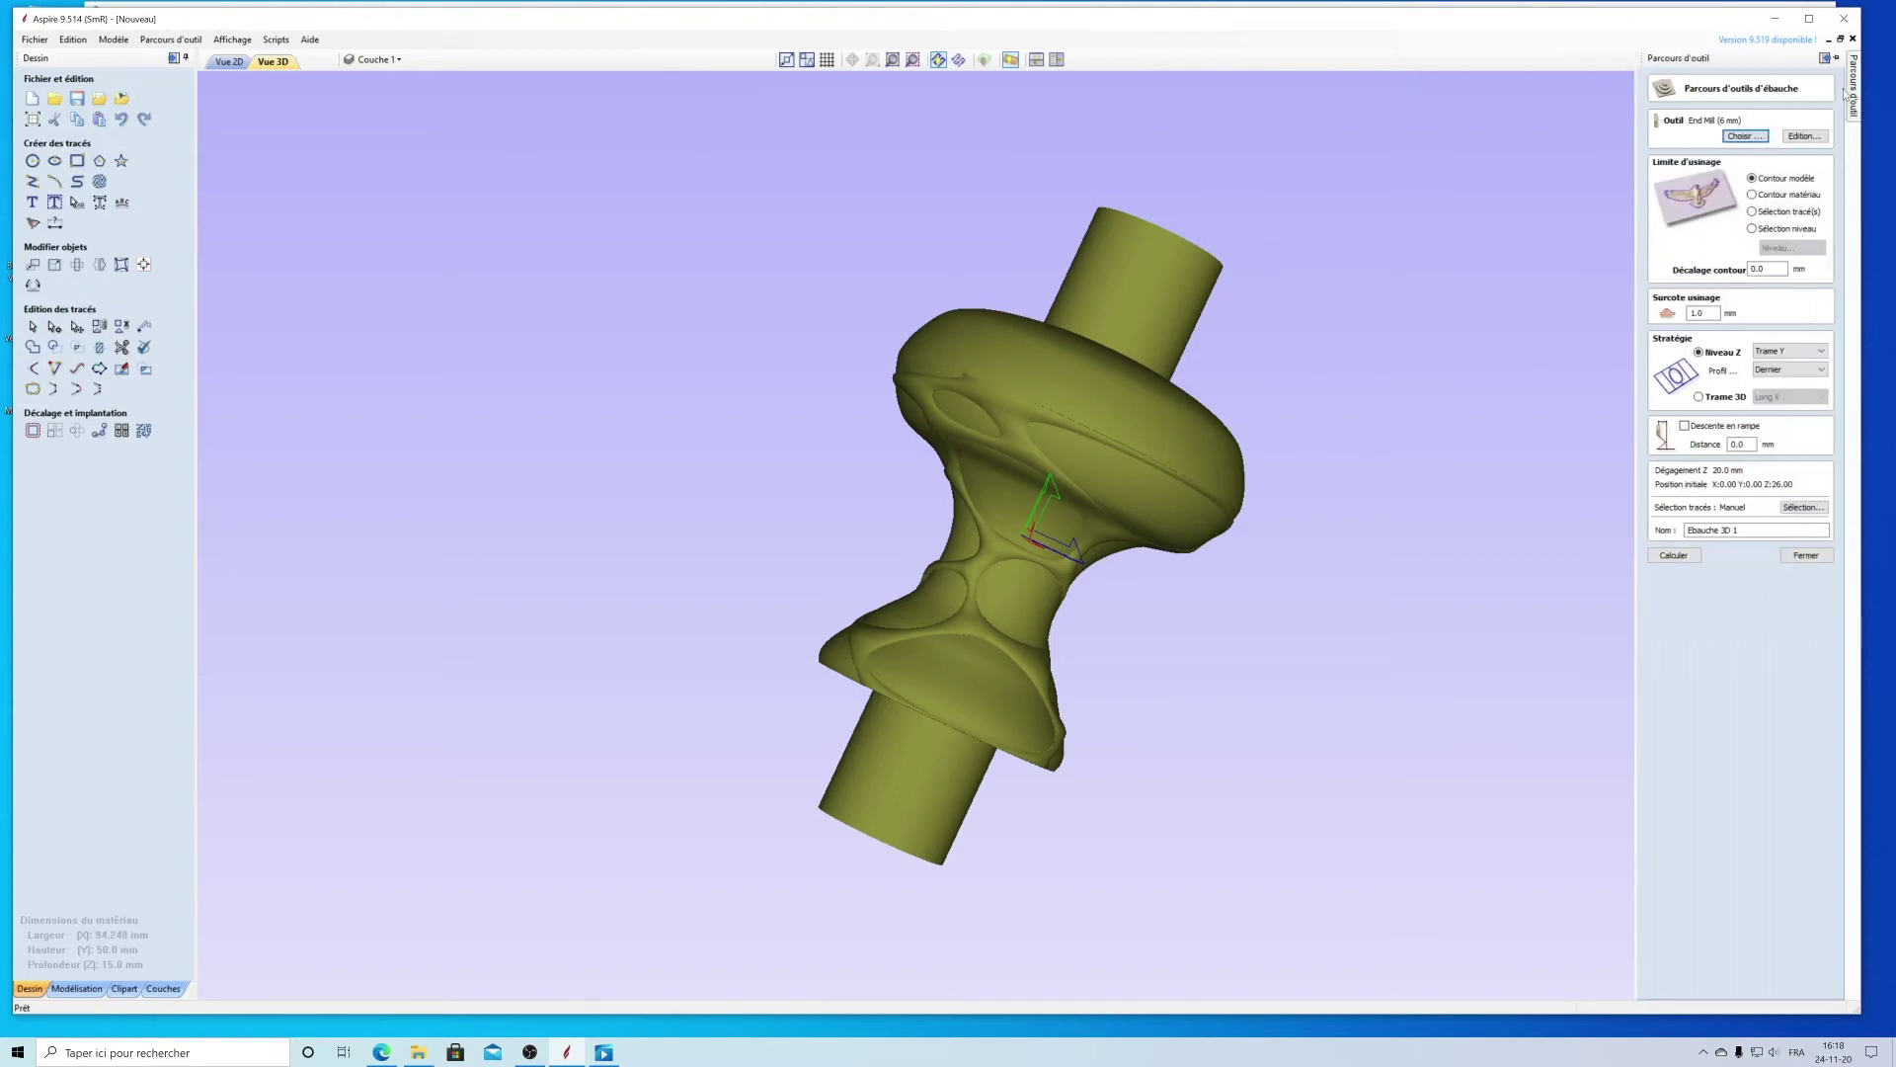
left_click(1836, 58)
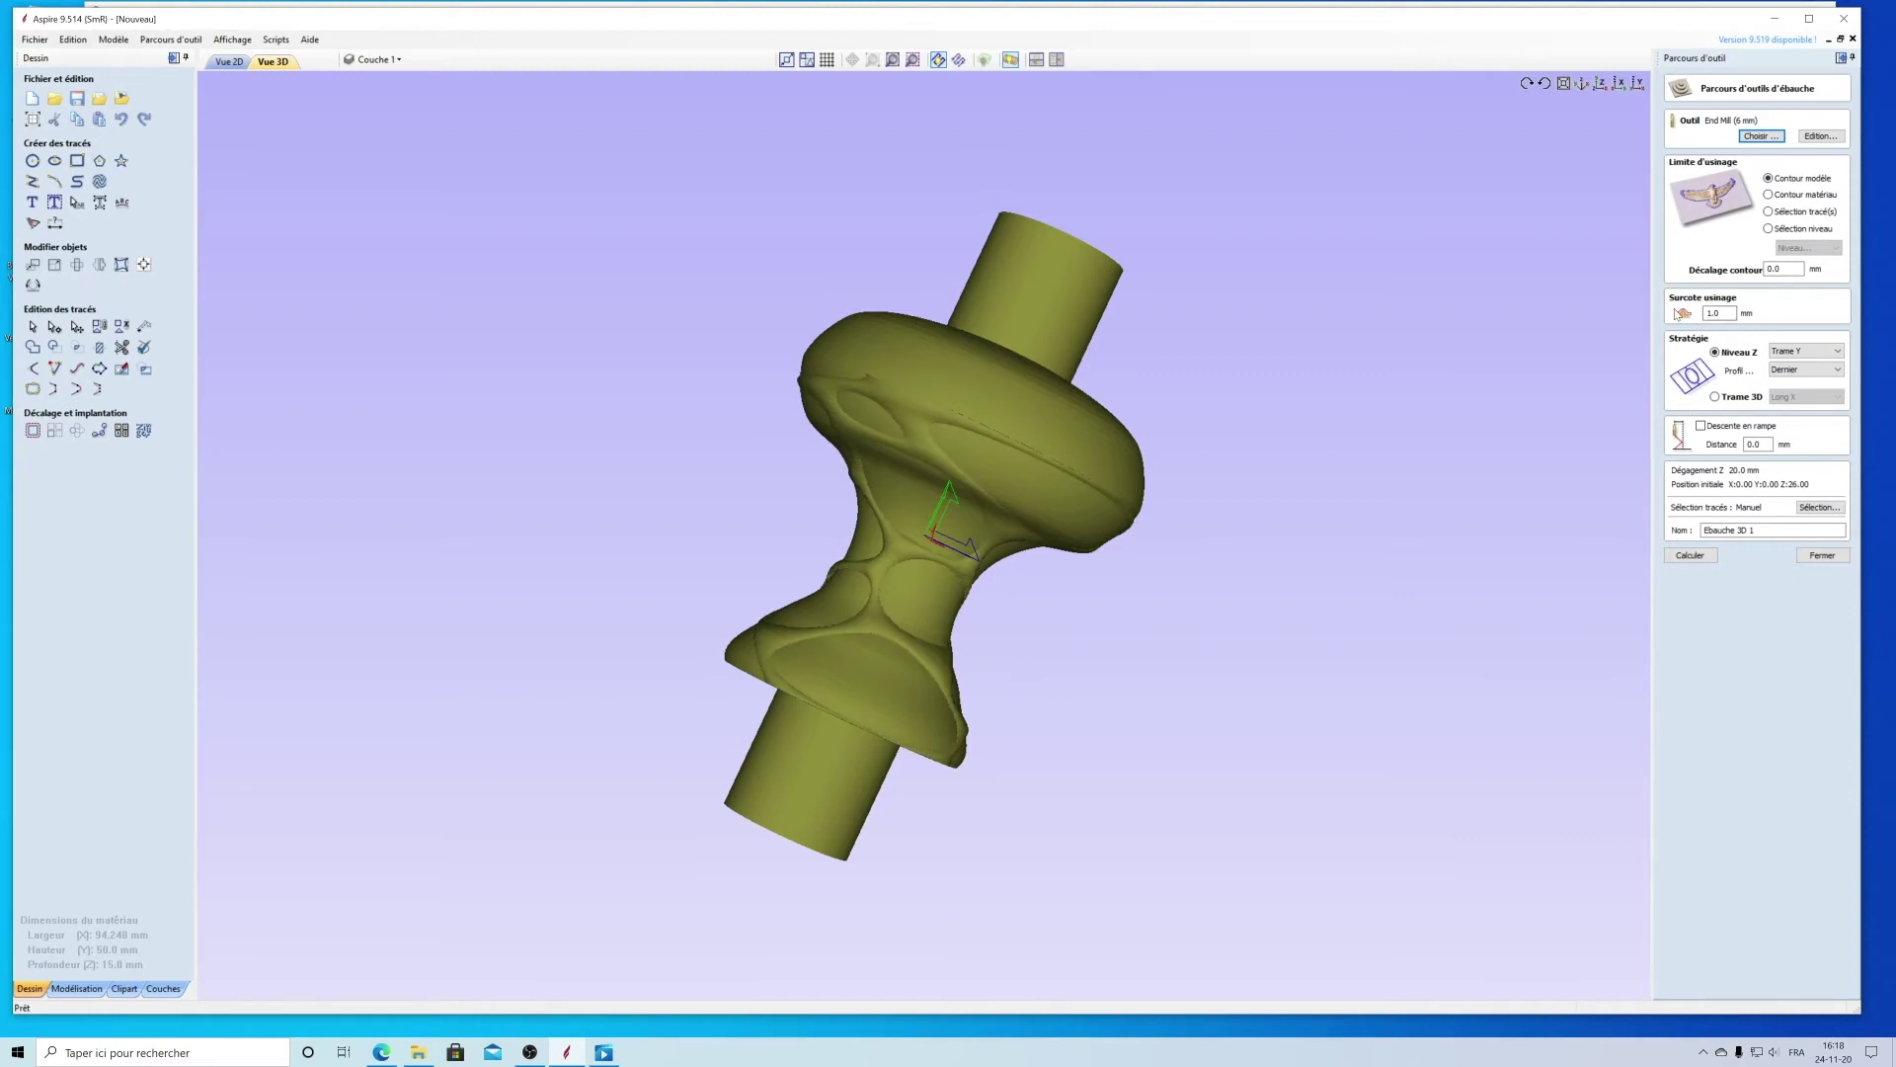
double_click(1712, 305)
left_click(1688, 559)
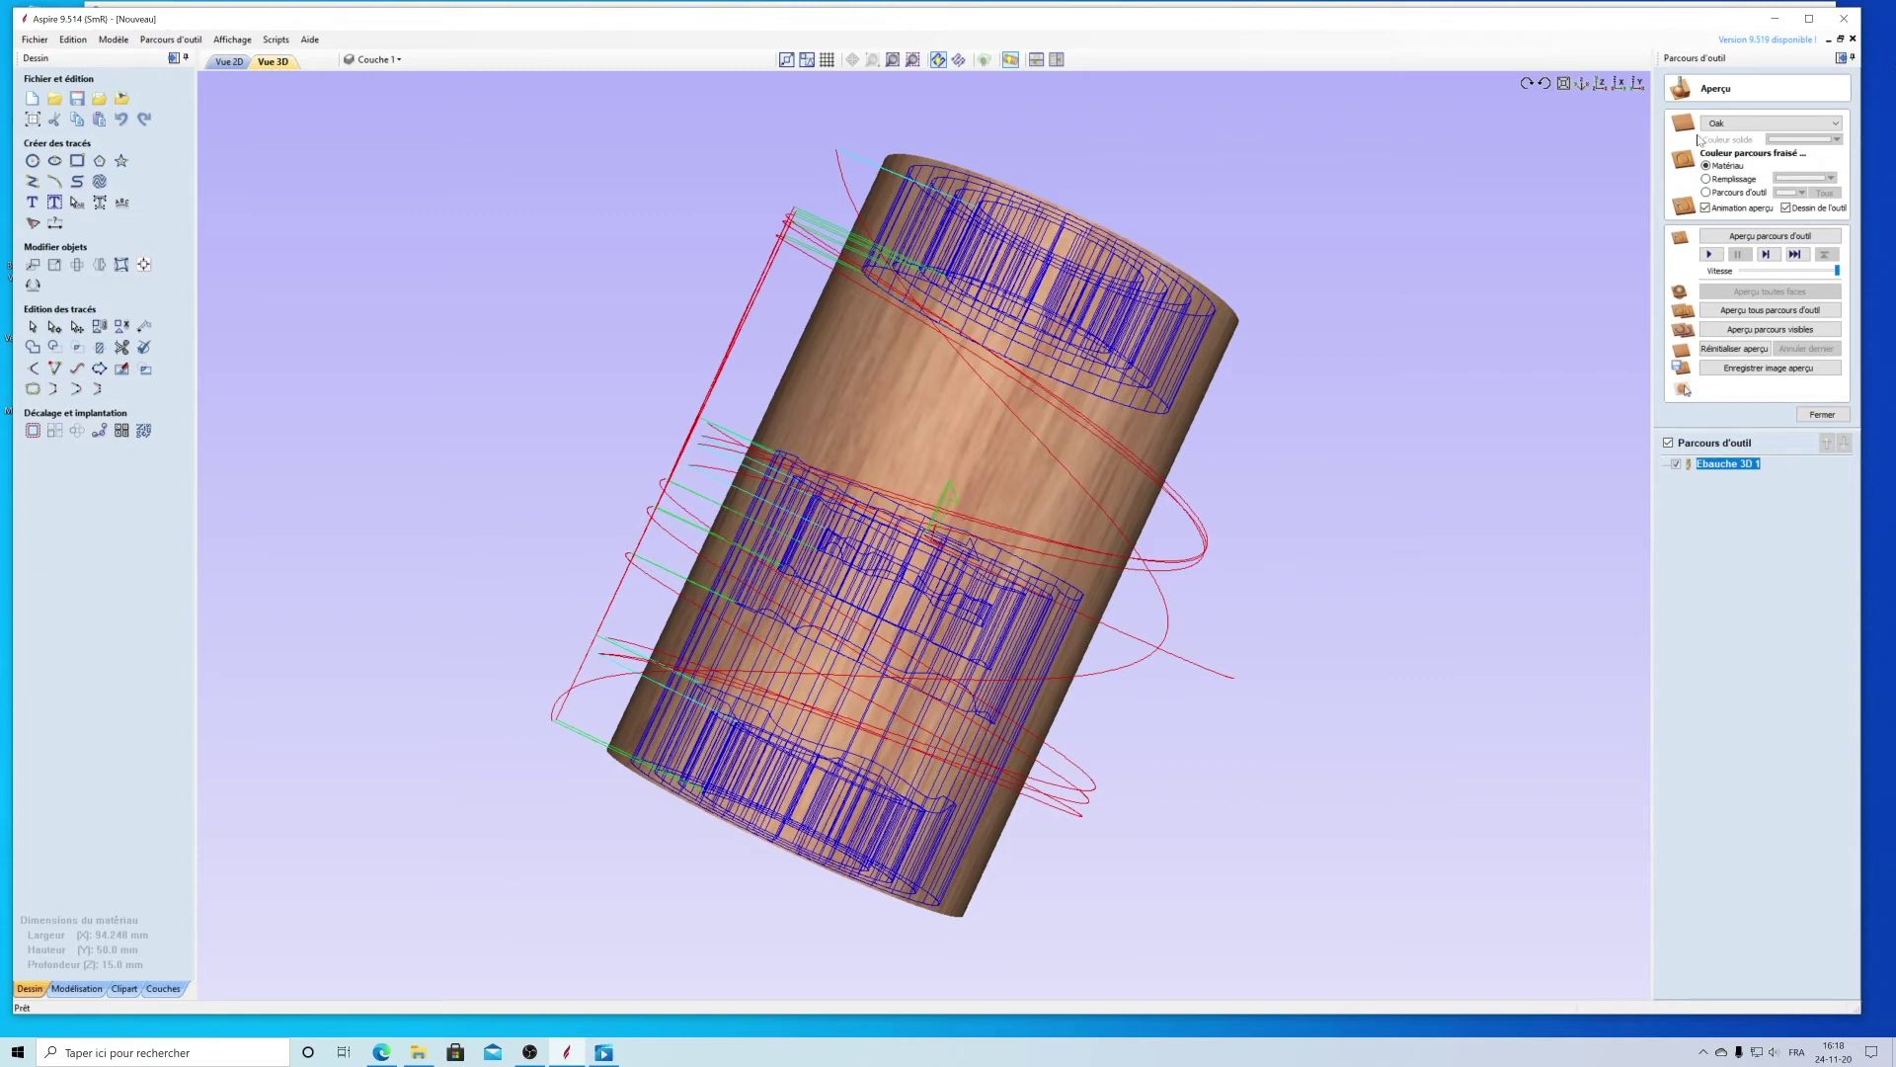
Step: Simulate the roughing toolpath on the oak cylinder and close the preview
left_click(1710, 254)
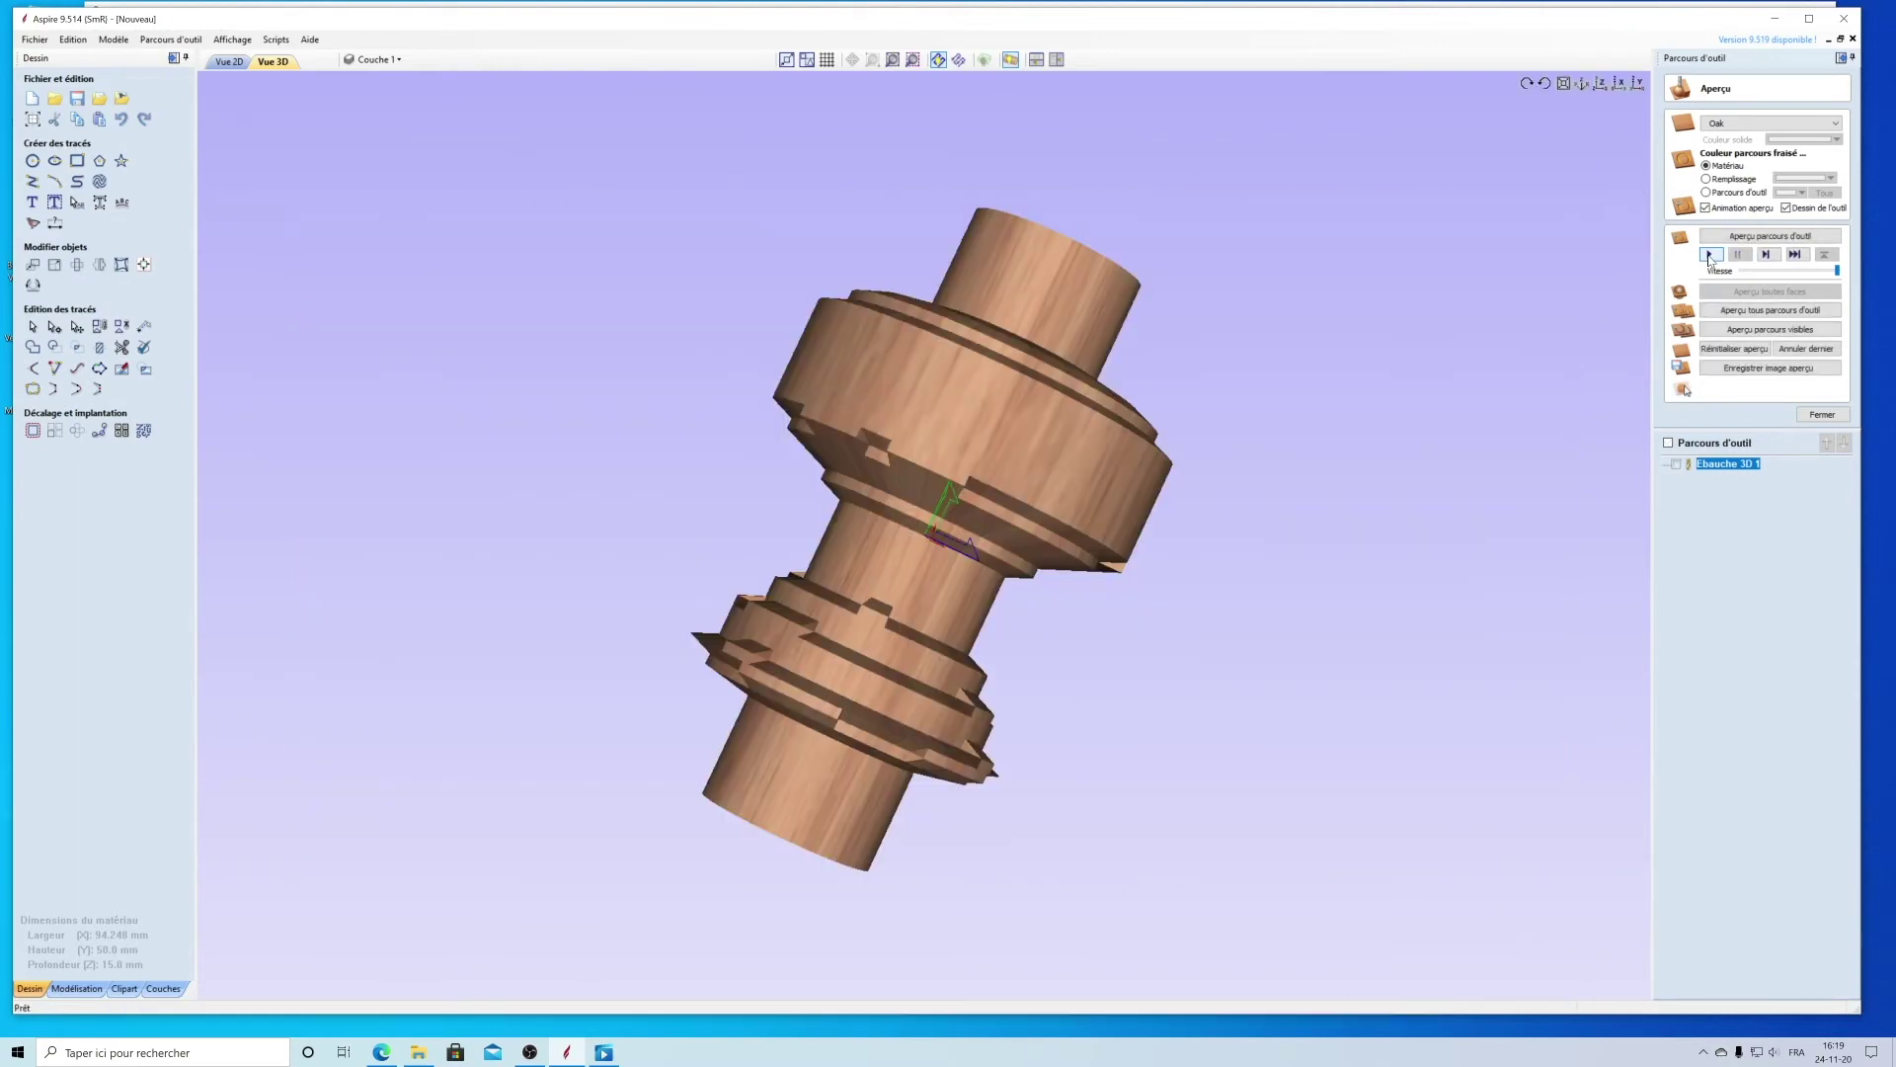
left_click(1710, 255)
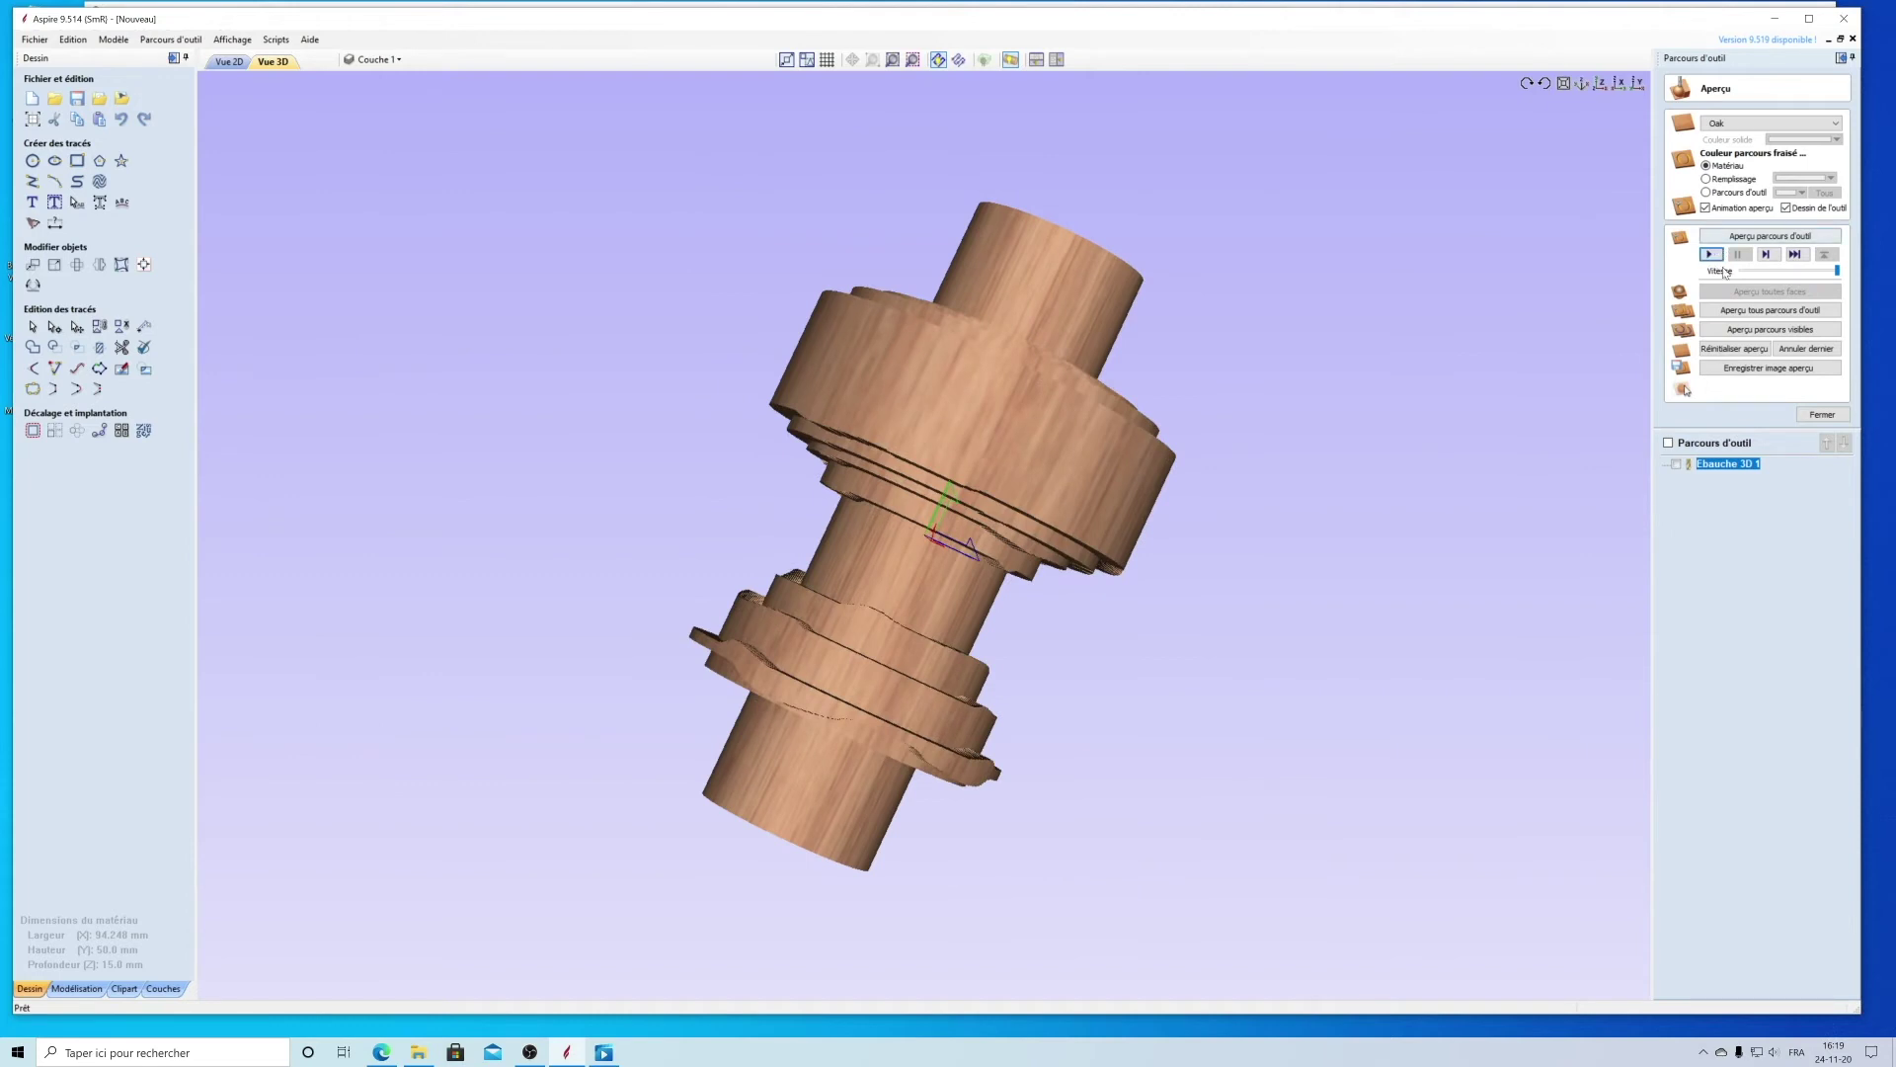
left_click(1822, 414)
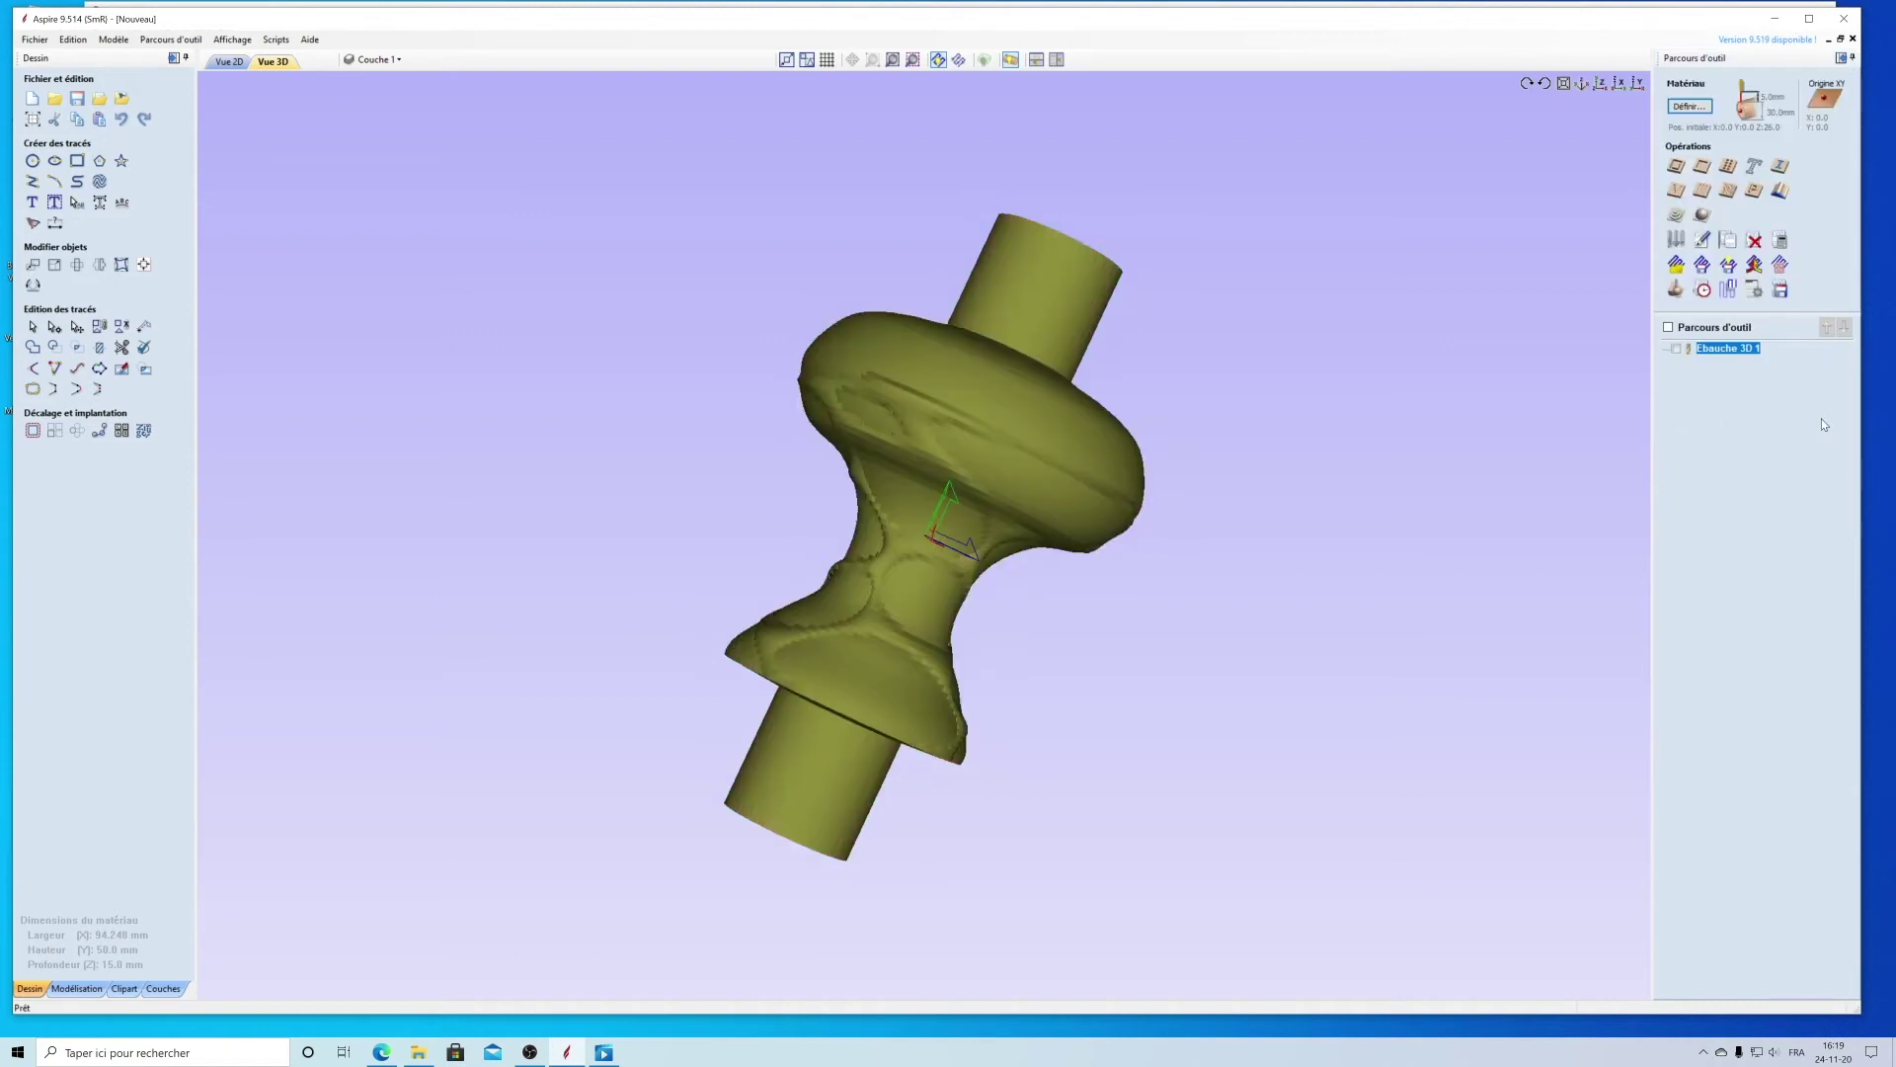
Step: Calculate the 3D finishing toolpath with the "Conique - 4 degrés, embout 0.5, 6 mm" tool, setting its spindle speed to 14000 rpm
left_click(1701, 216)
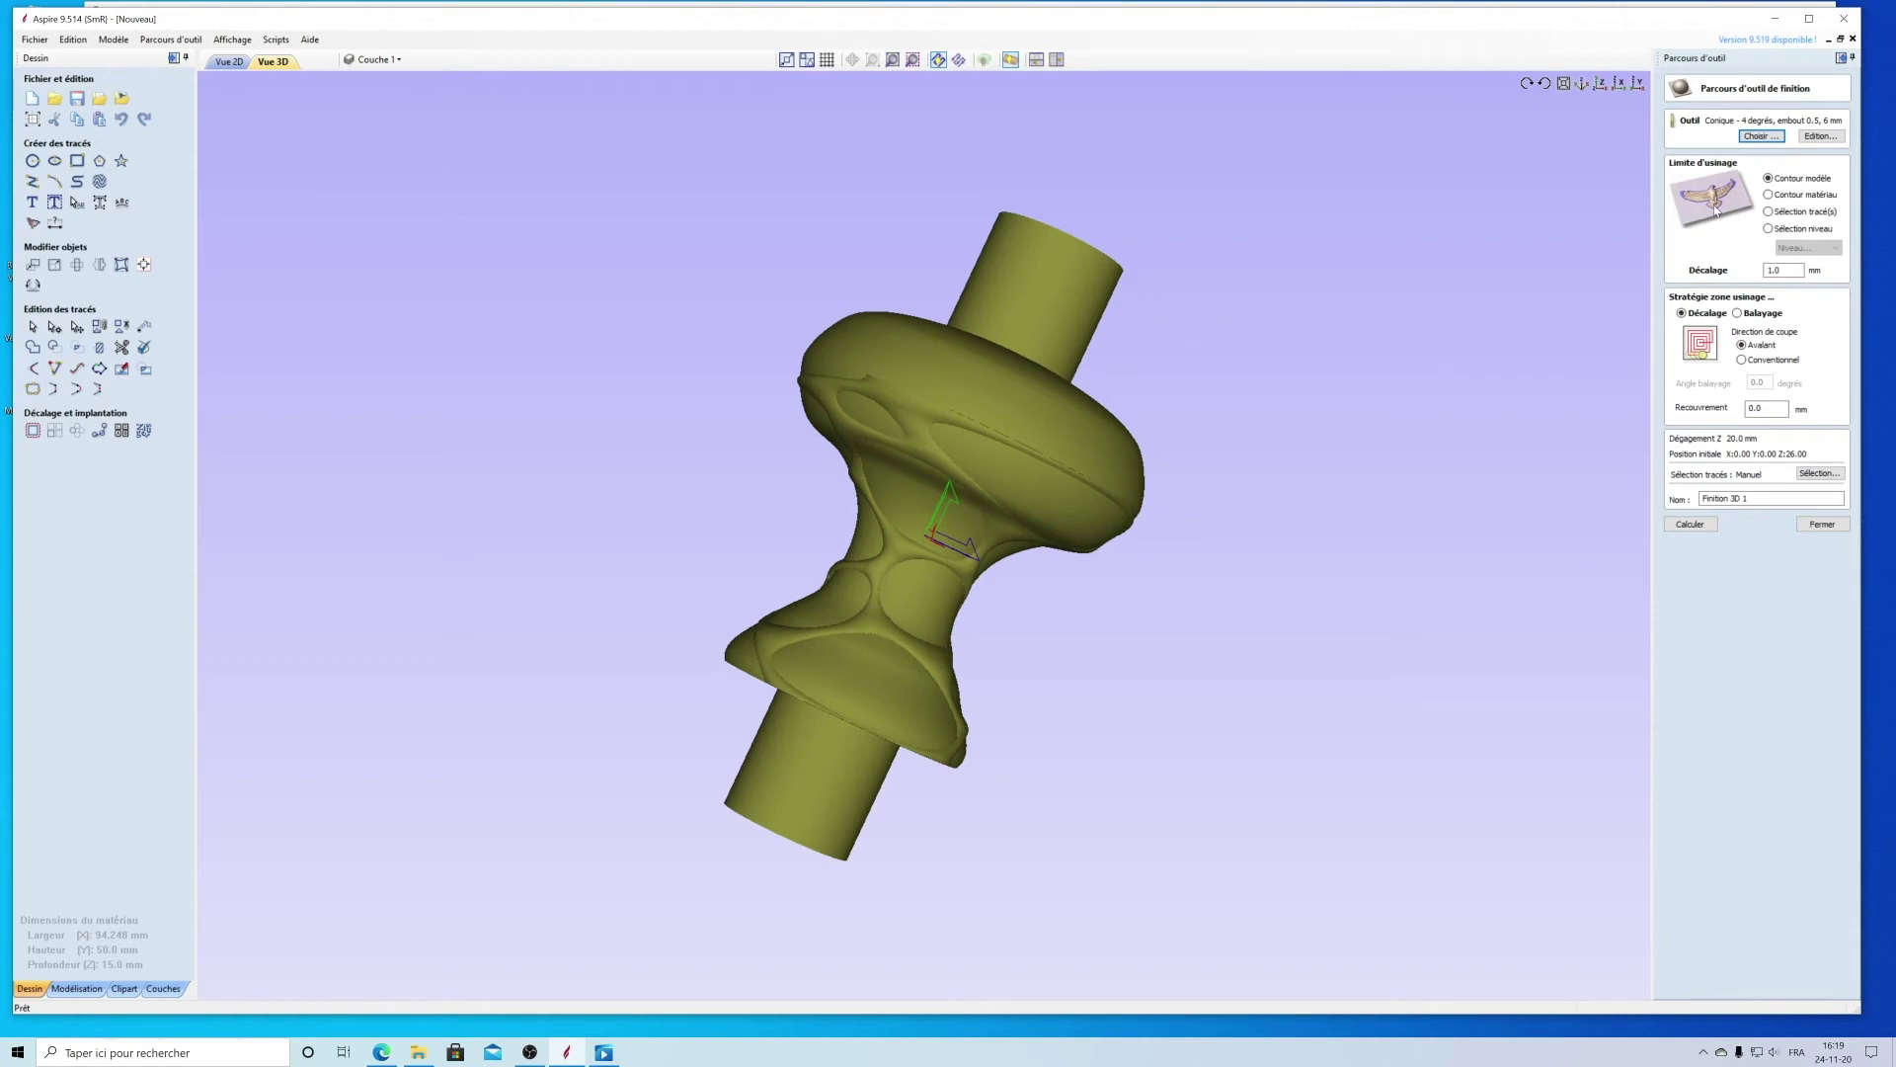
left_click(1762, 137)
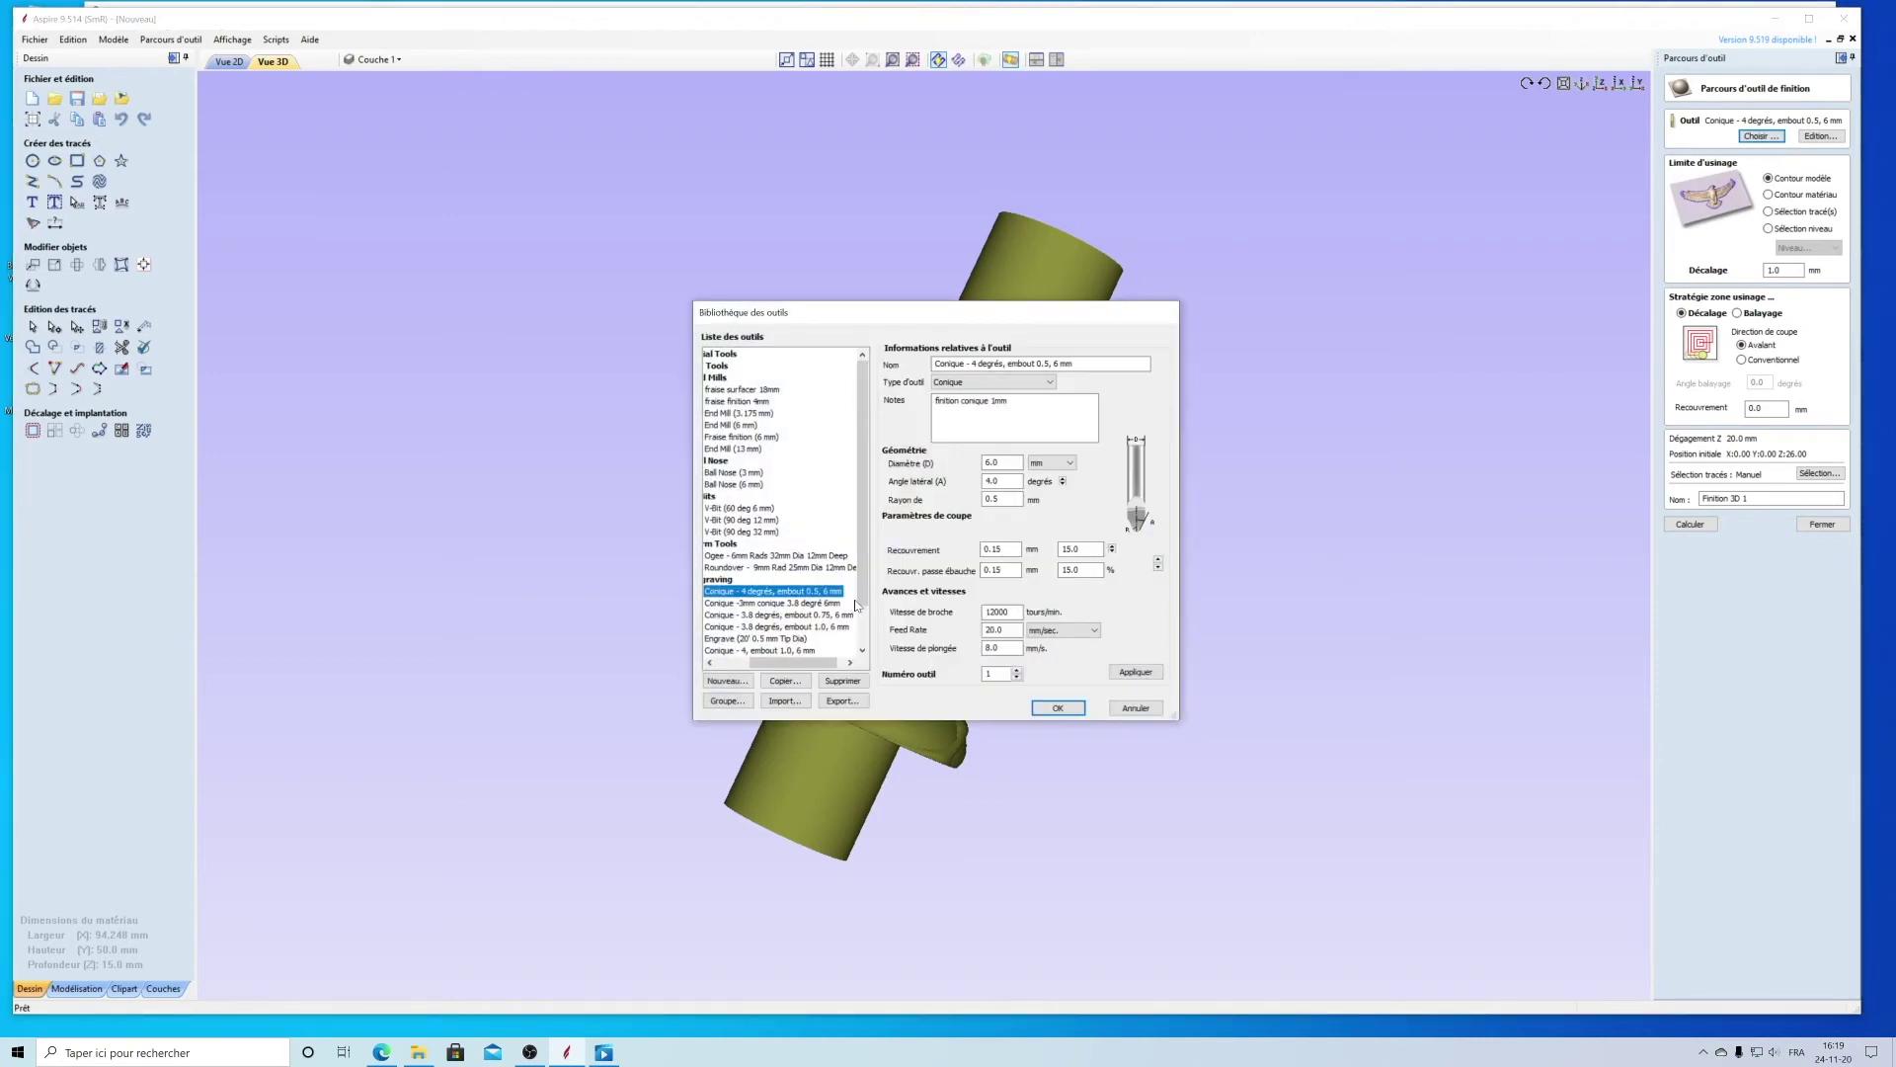
left_click_drag(822, 664, 800, 669)
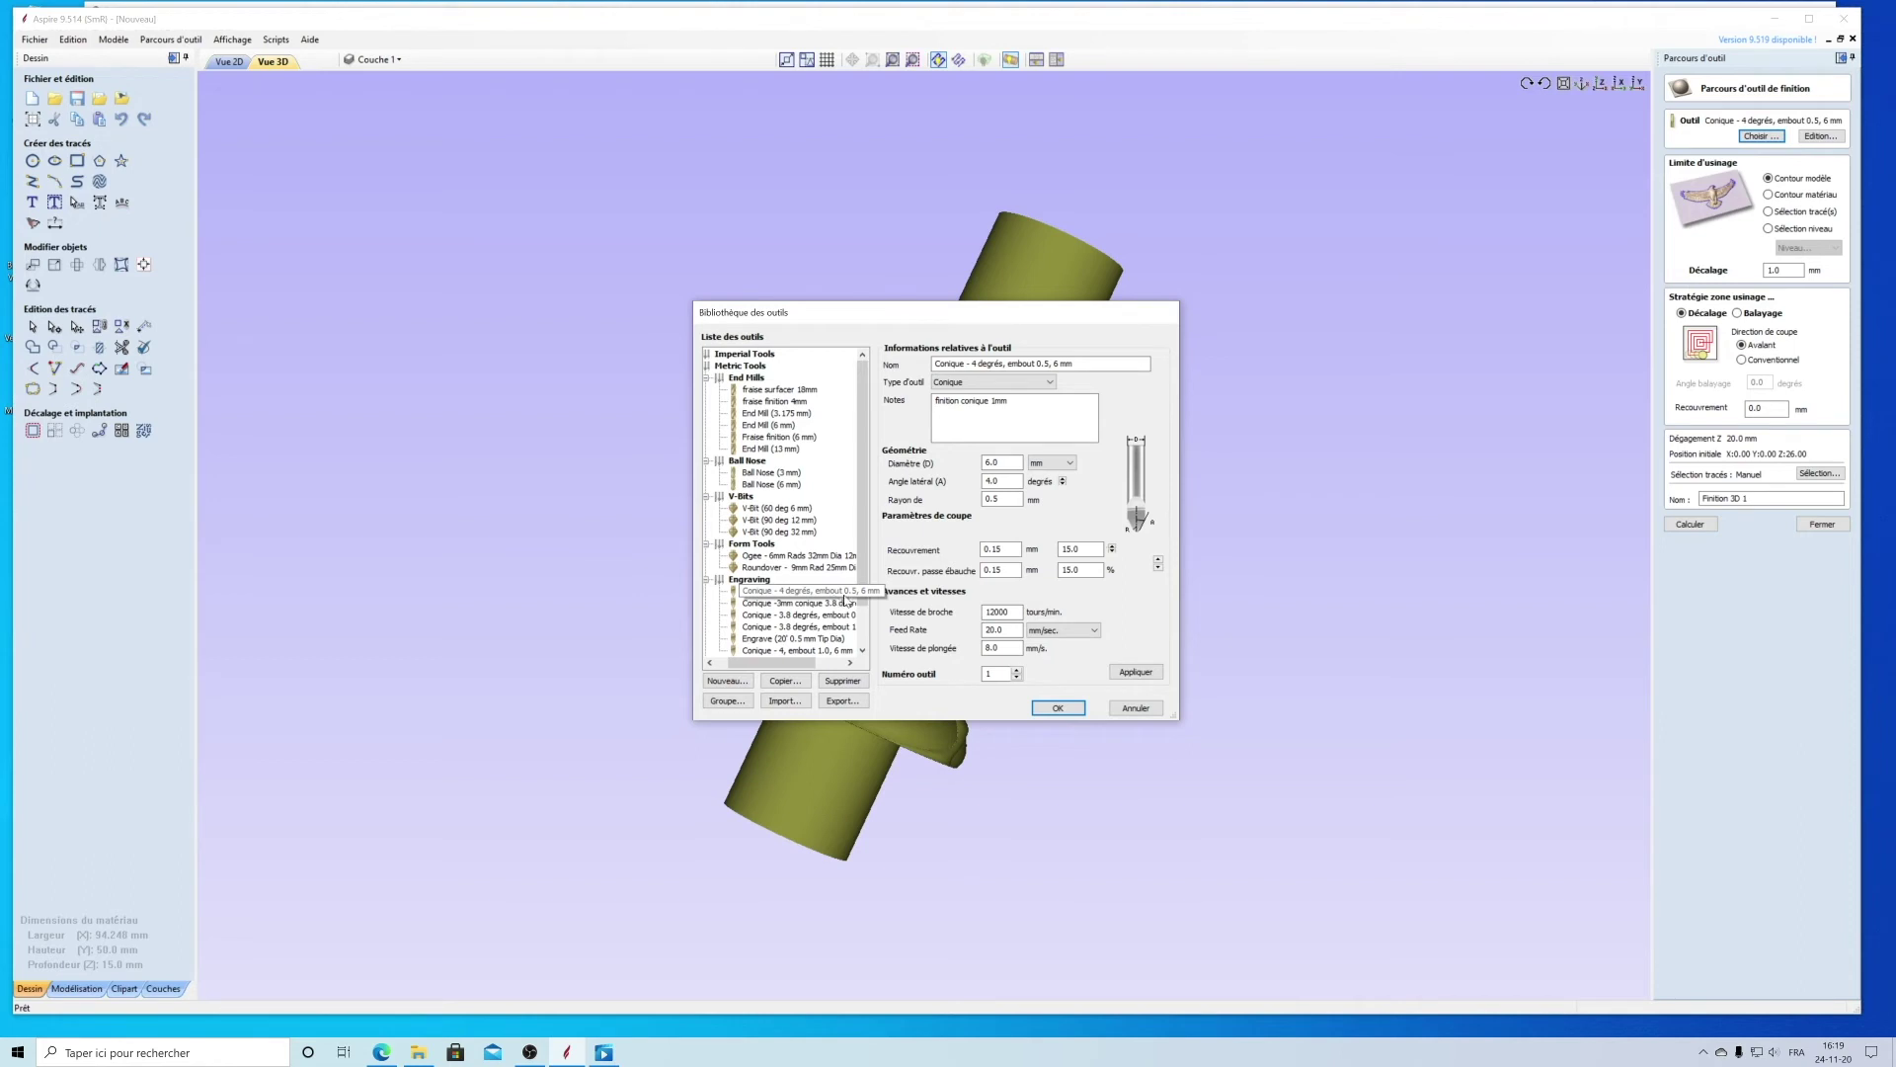
left_click(832, 594)
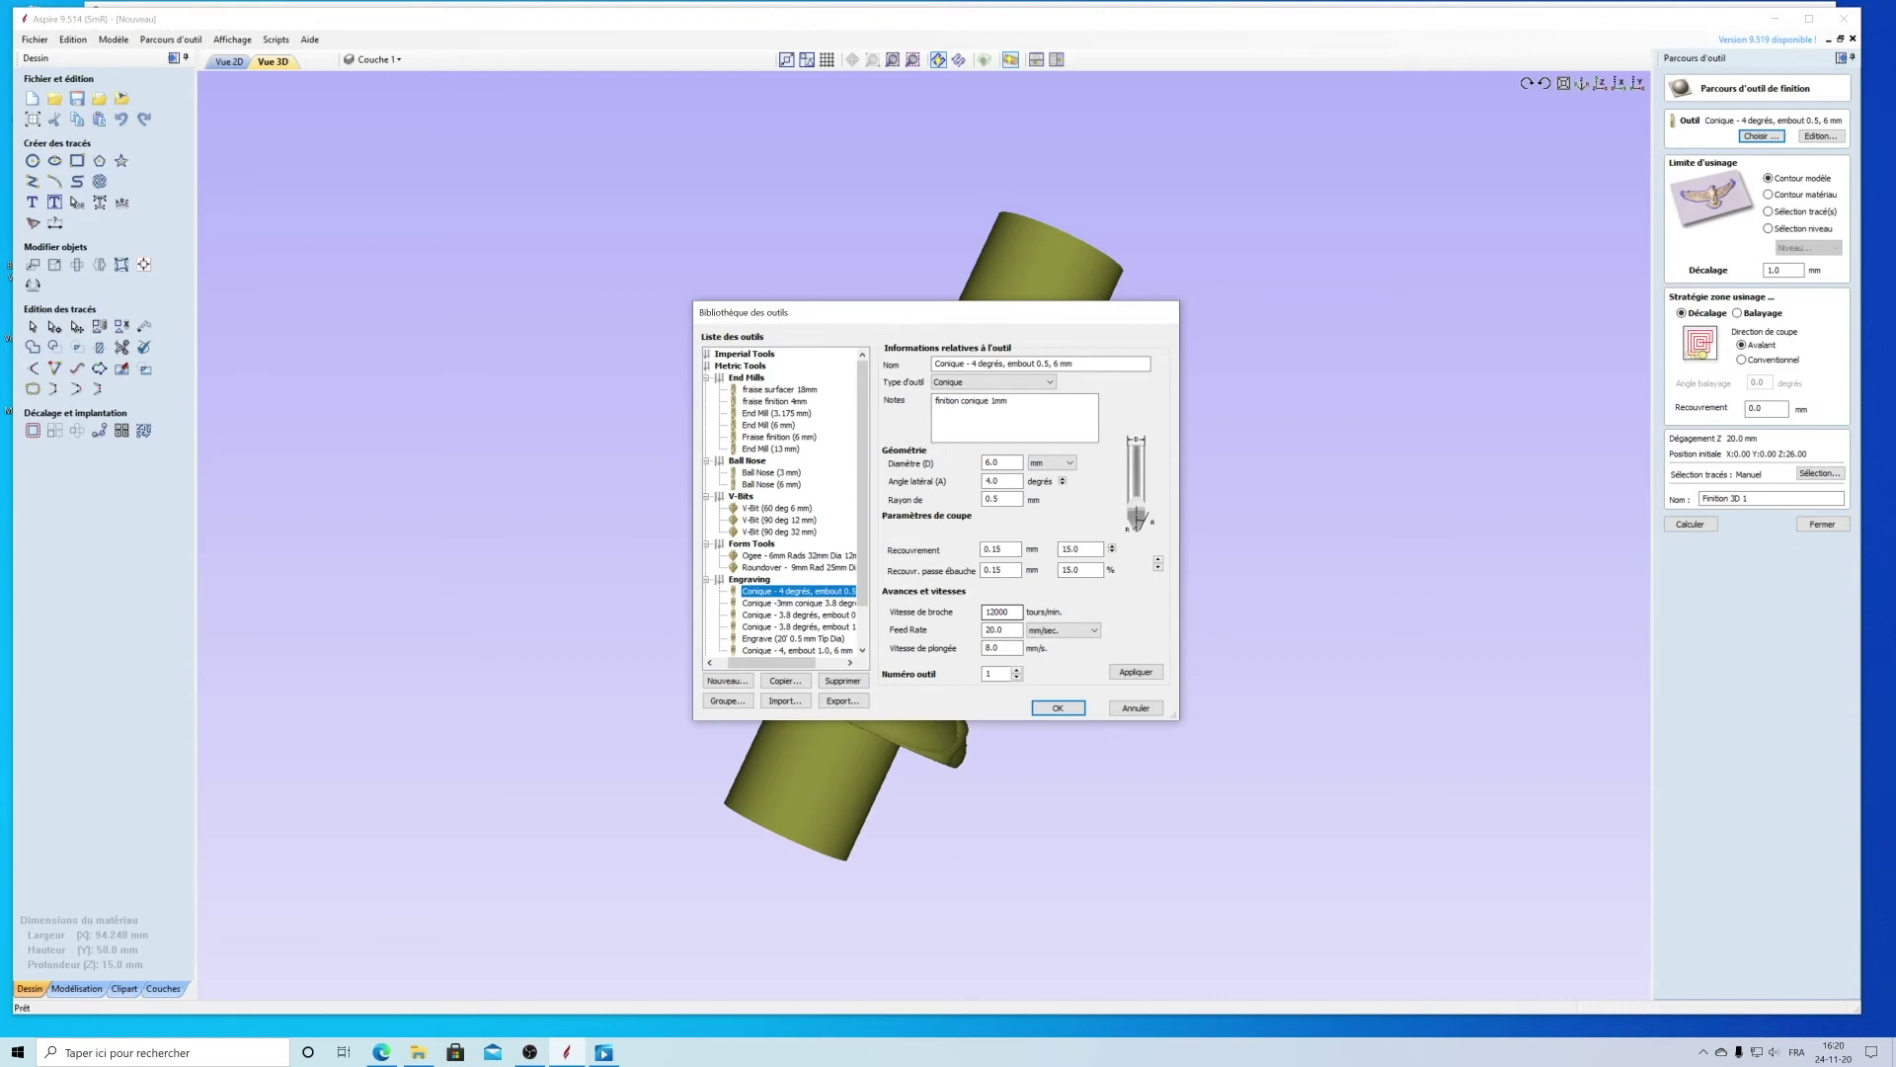
left_click(996, 612)
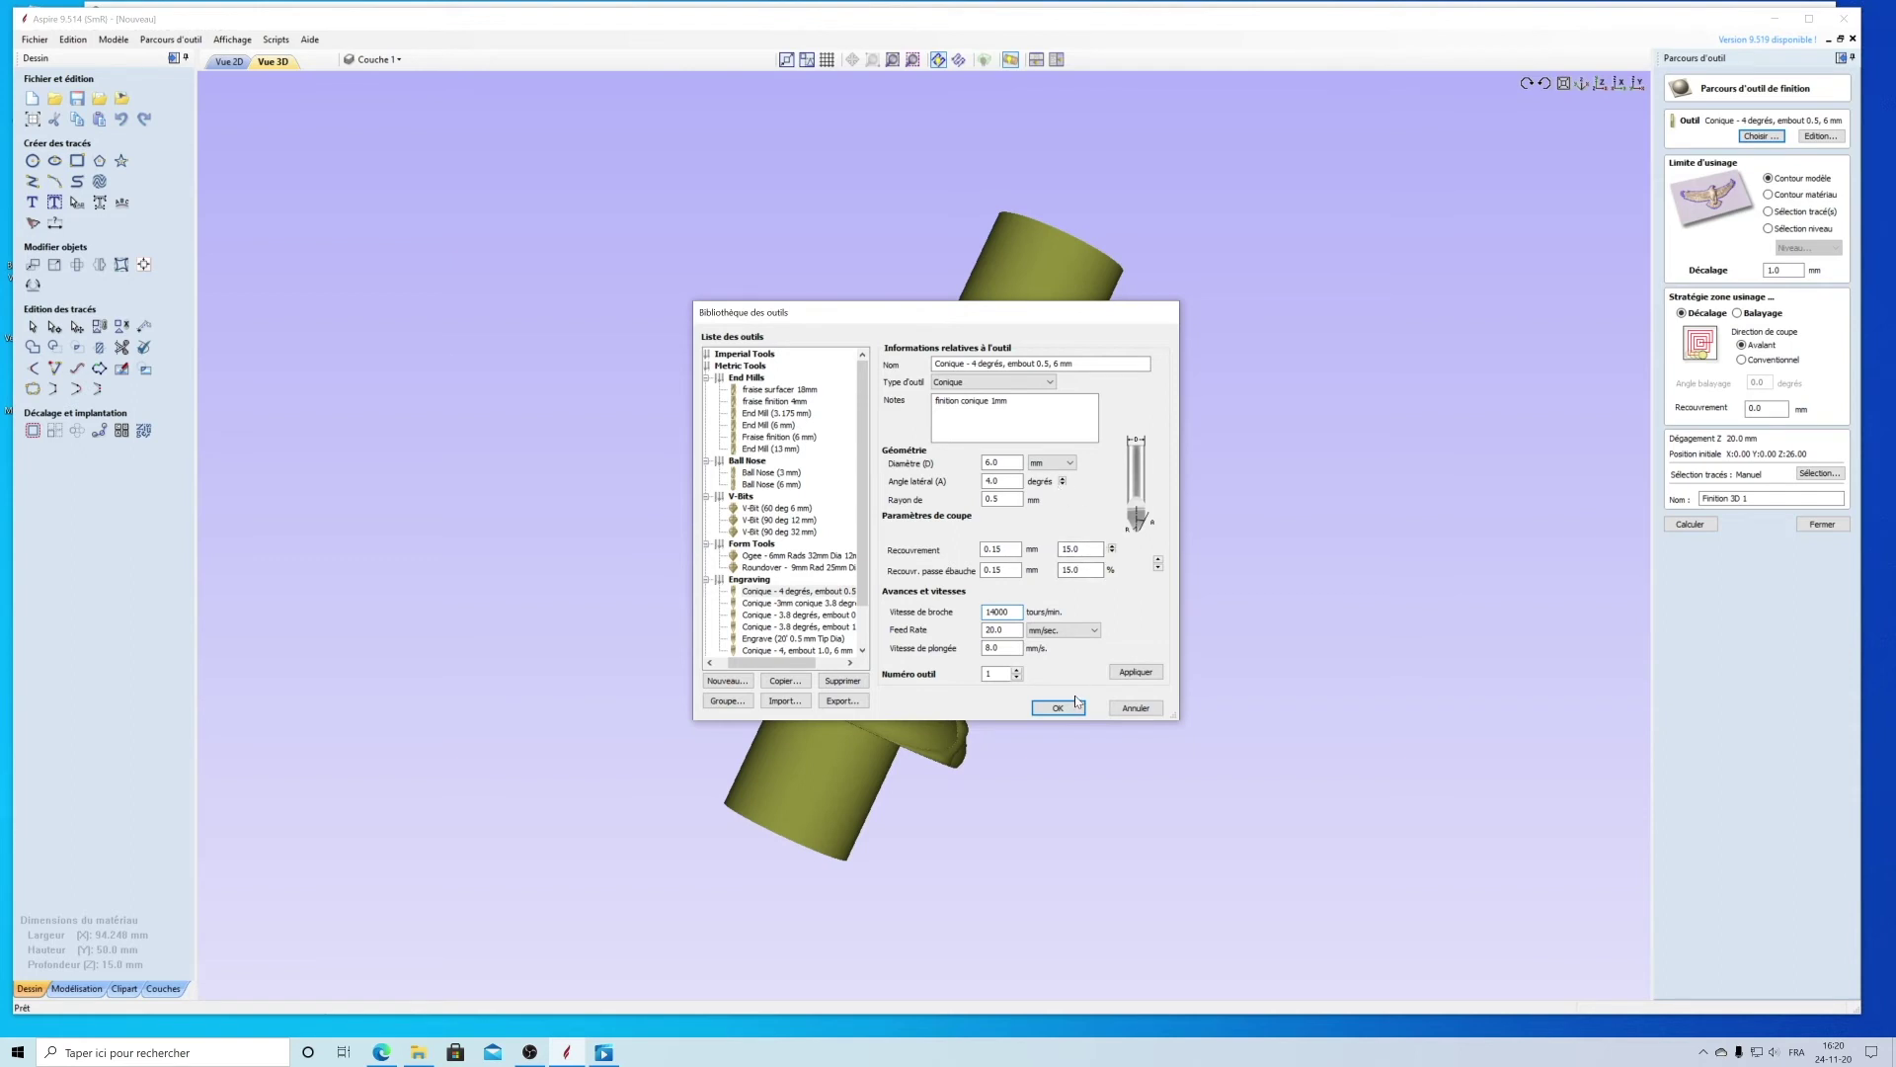
left_click(1131, 674)
left_click(1058, 709)
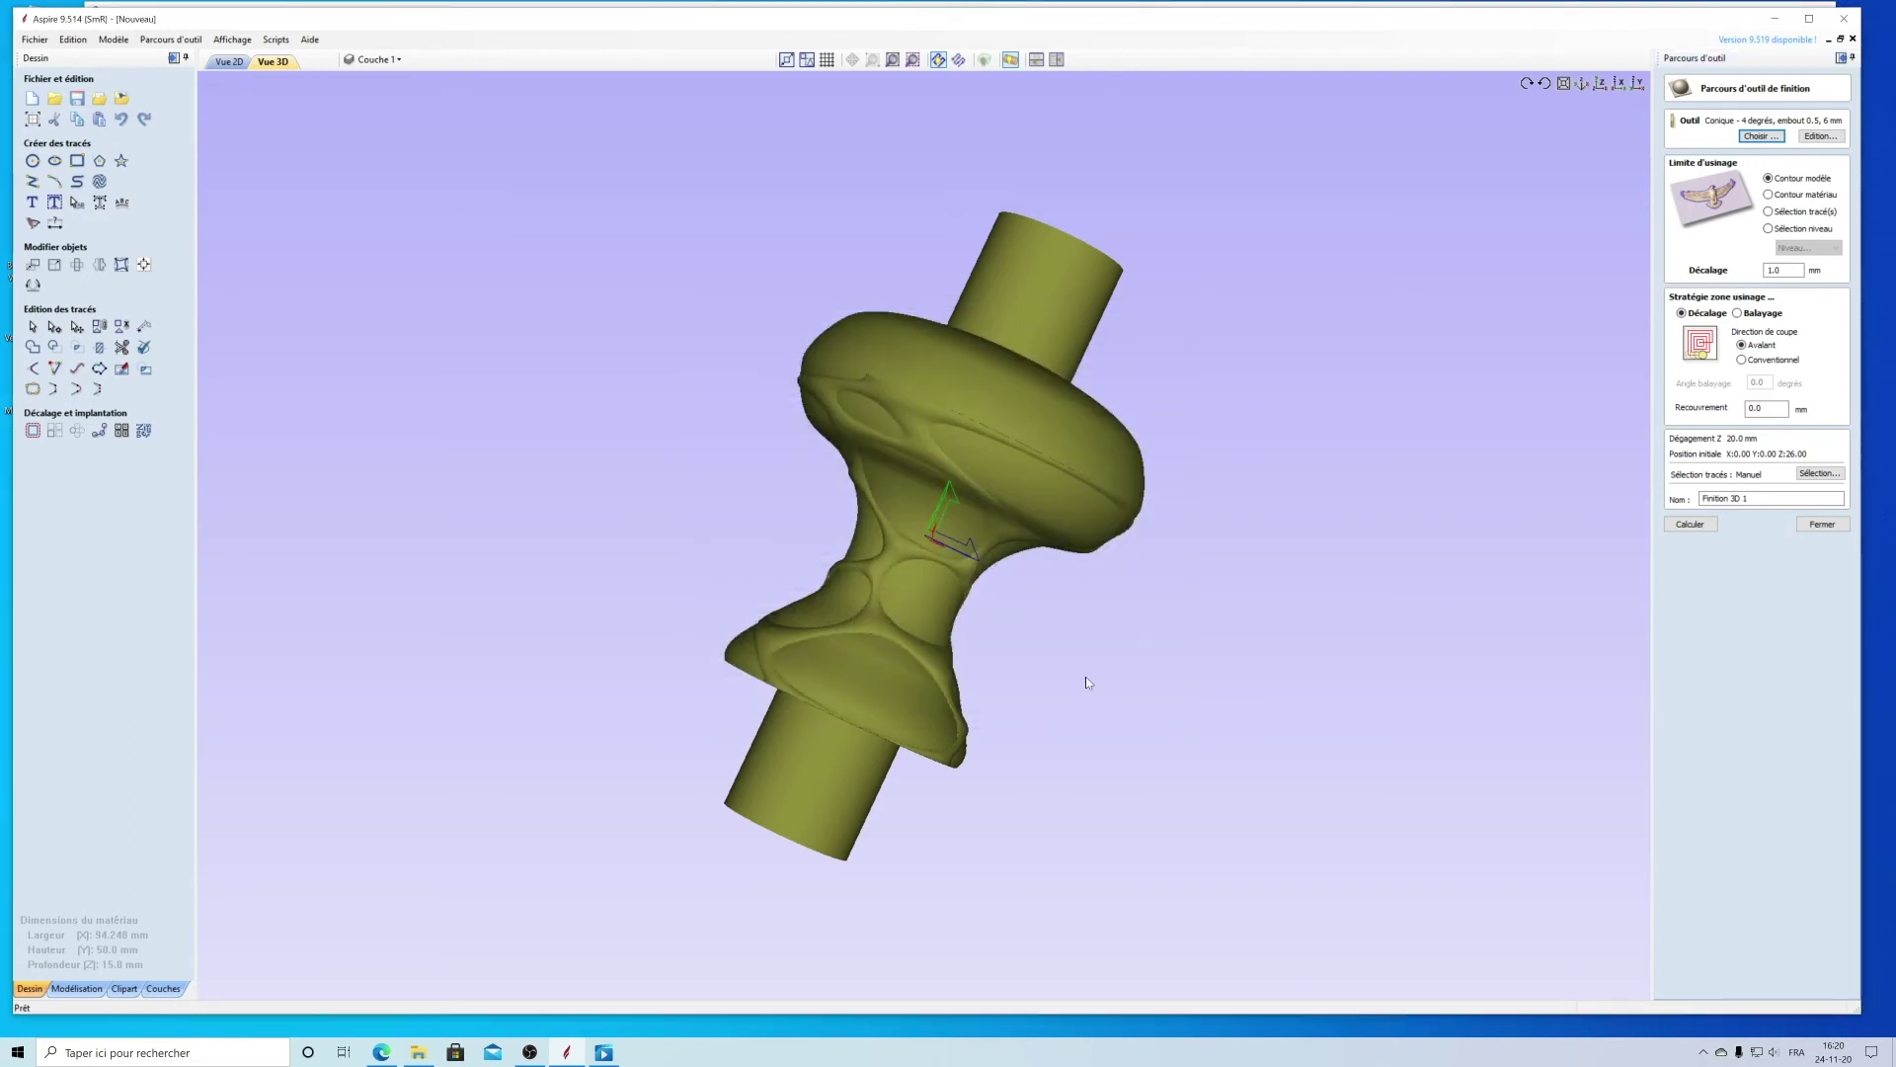
left_click(1689, 524)
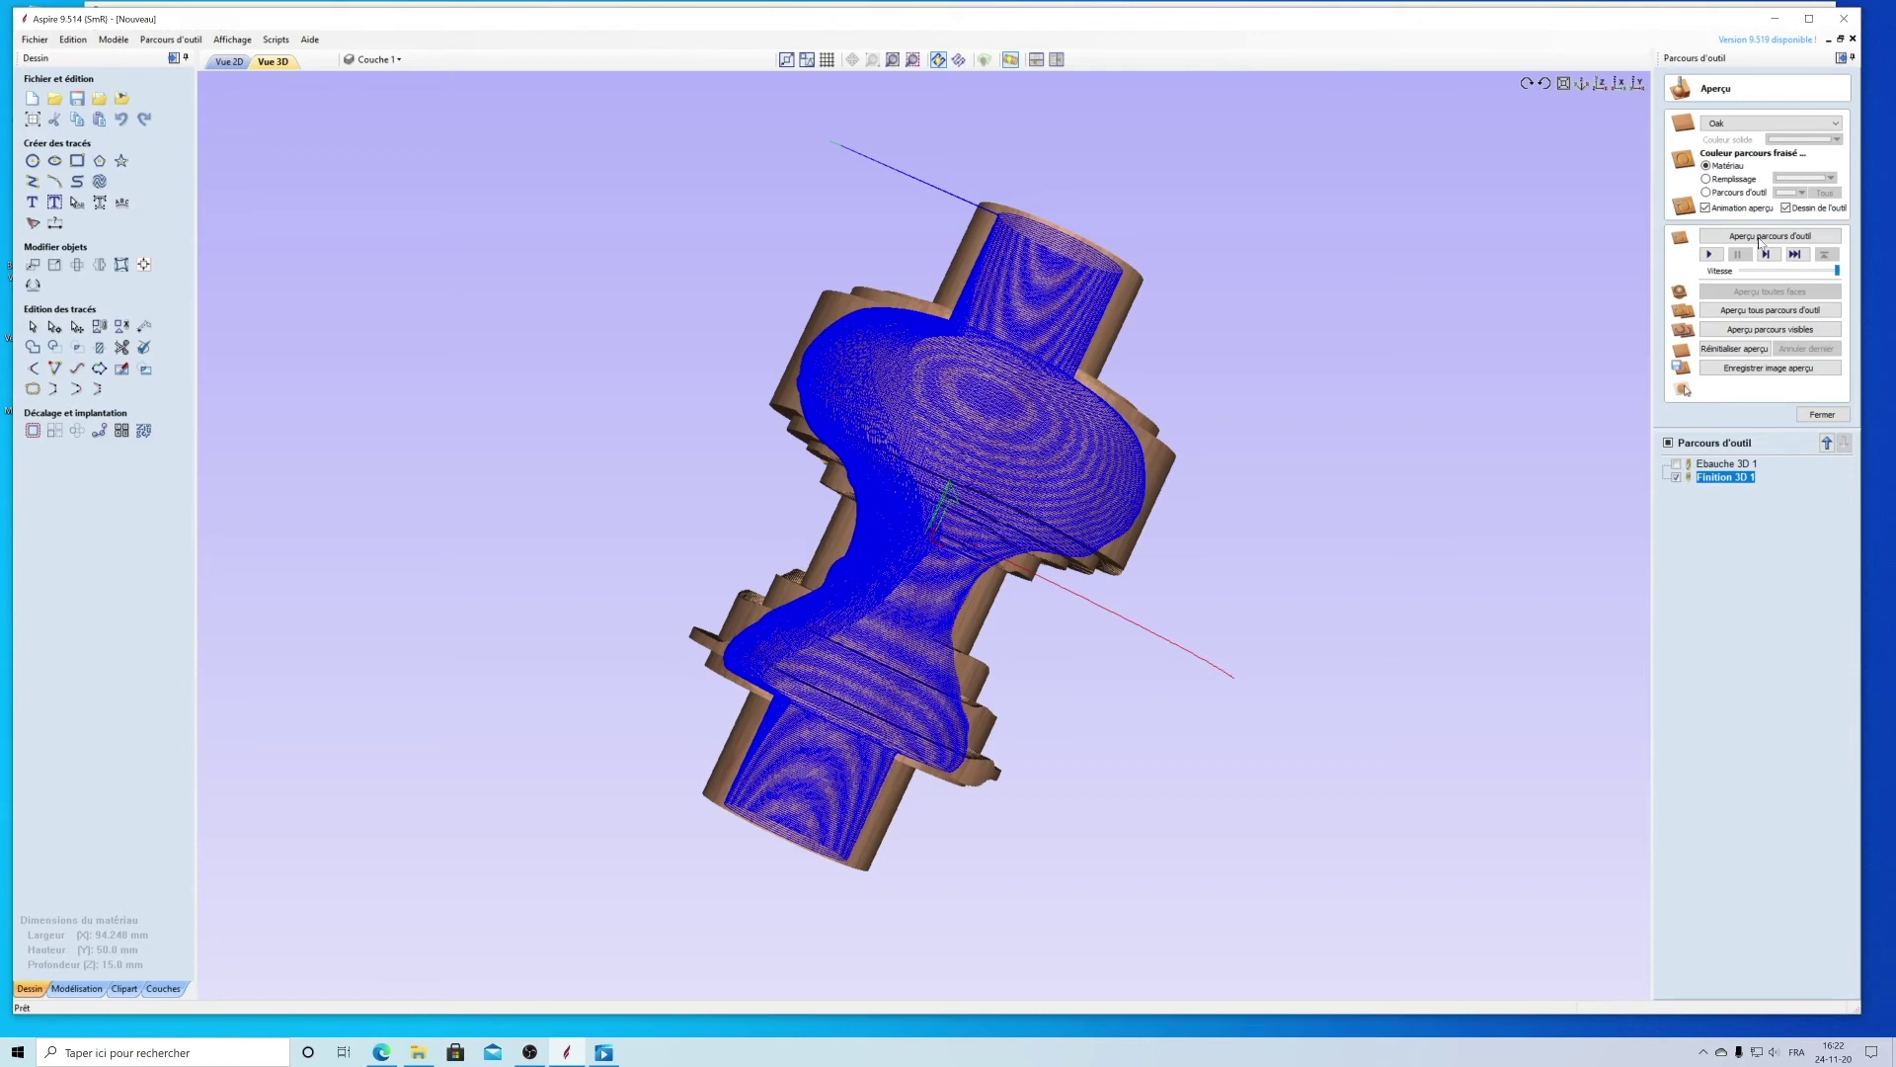
Step: Simulate the finishing toolpath, inspect the machined oak piece from several sides in 3D, and close the preview
left_click(1710, 255)
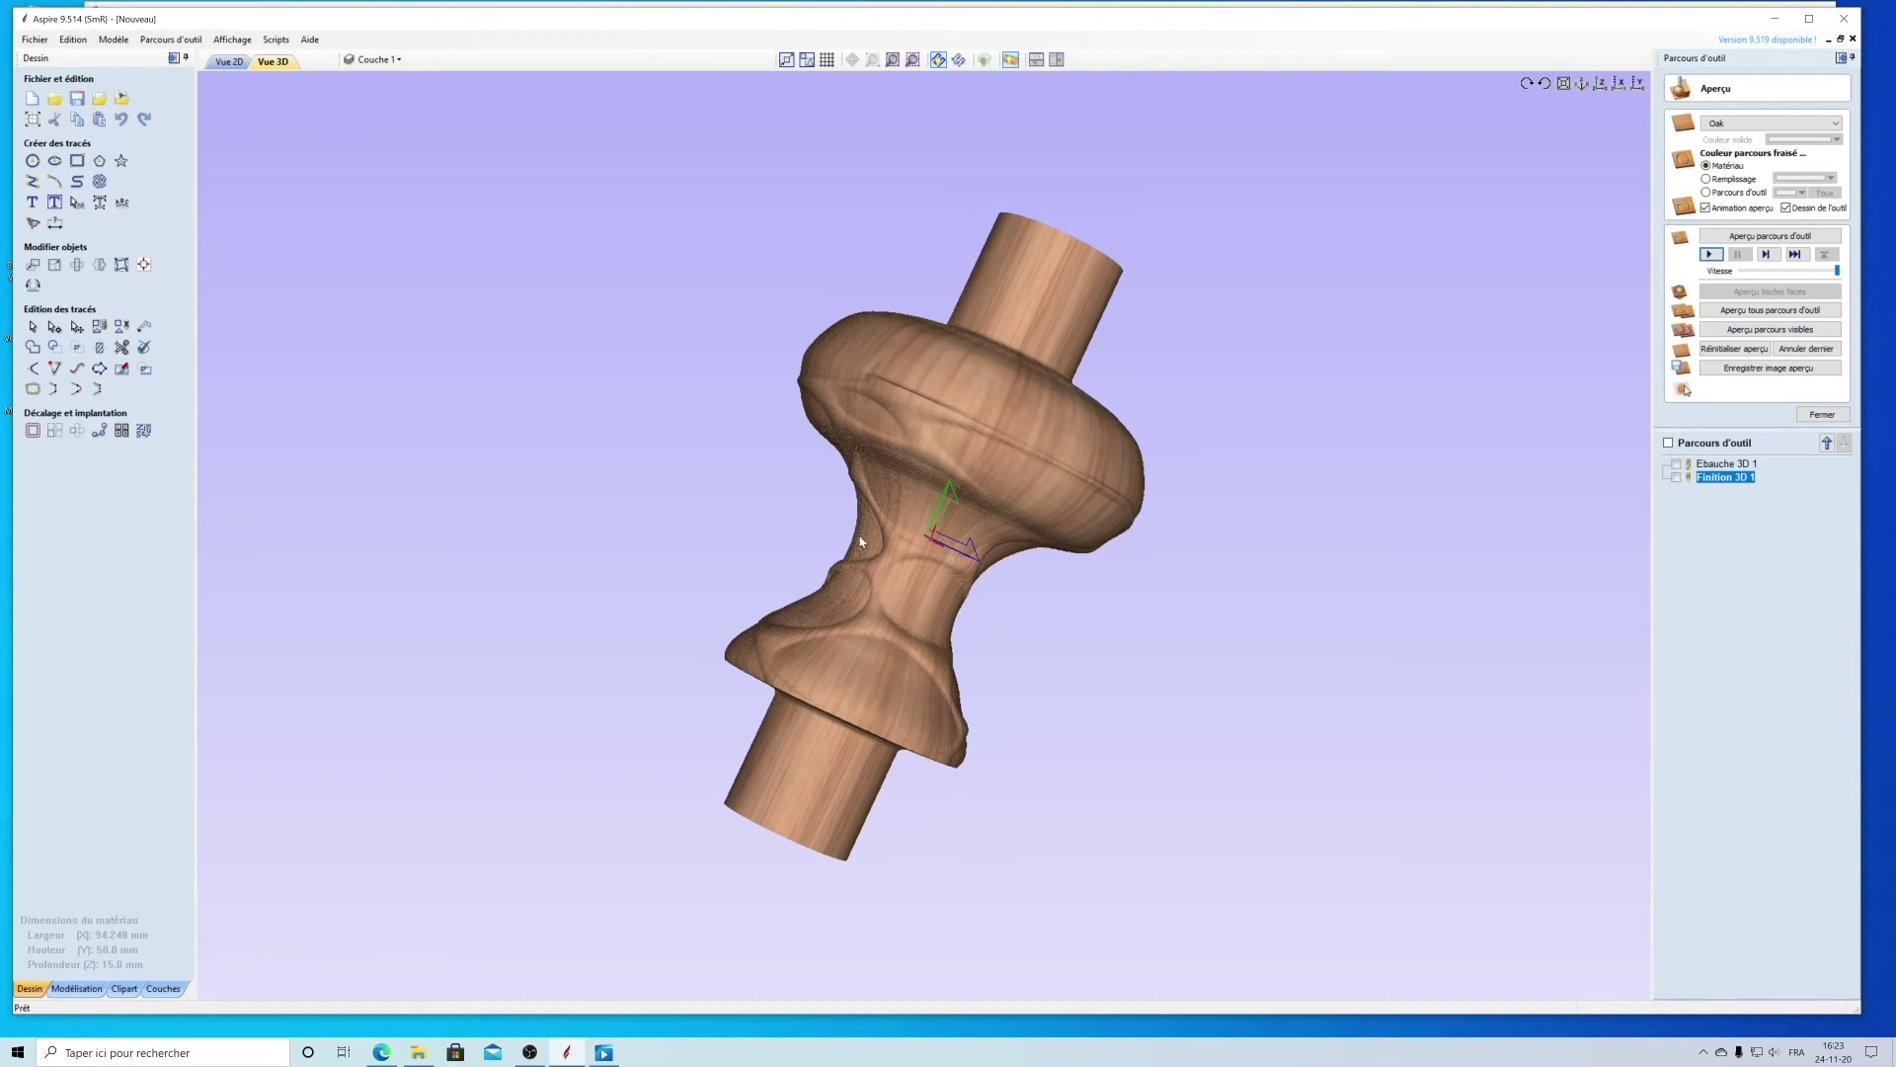
left_click_drag(861, 542, 1574, 474)
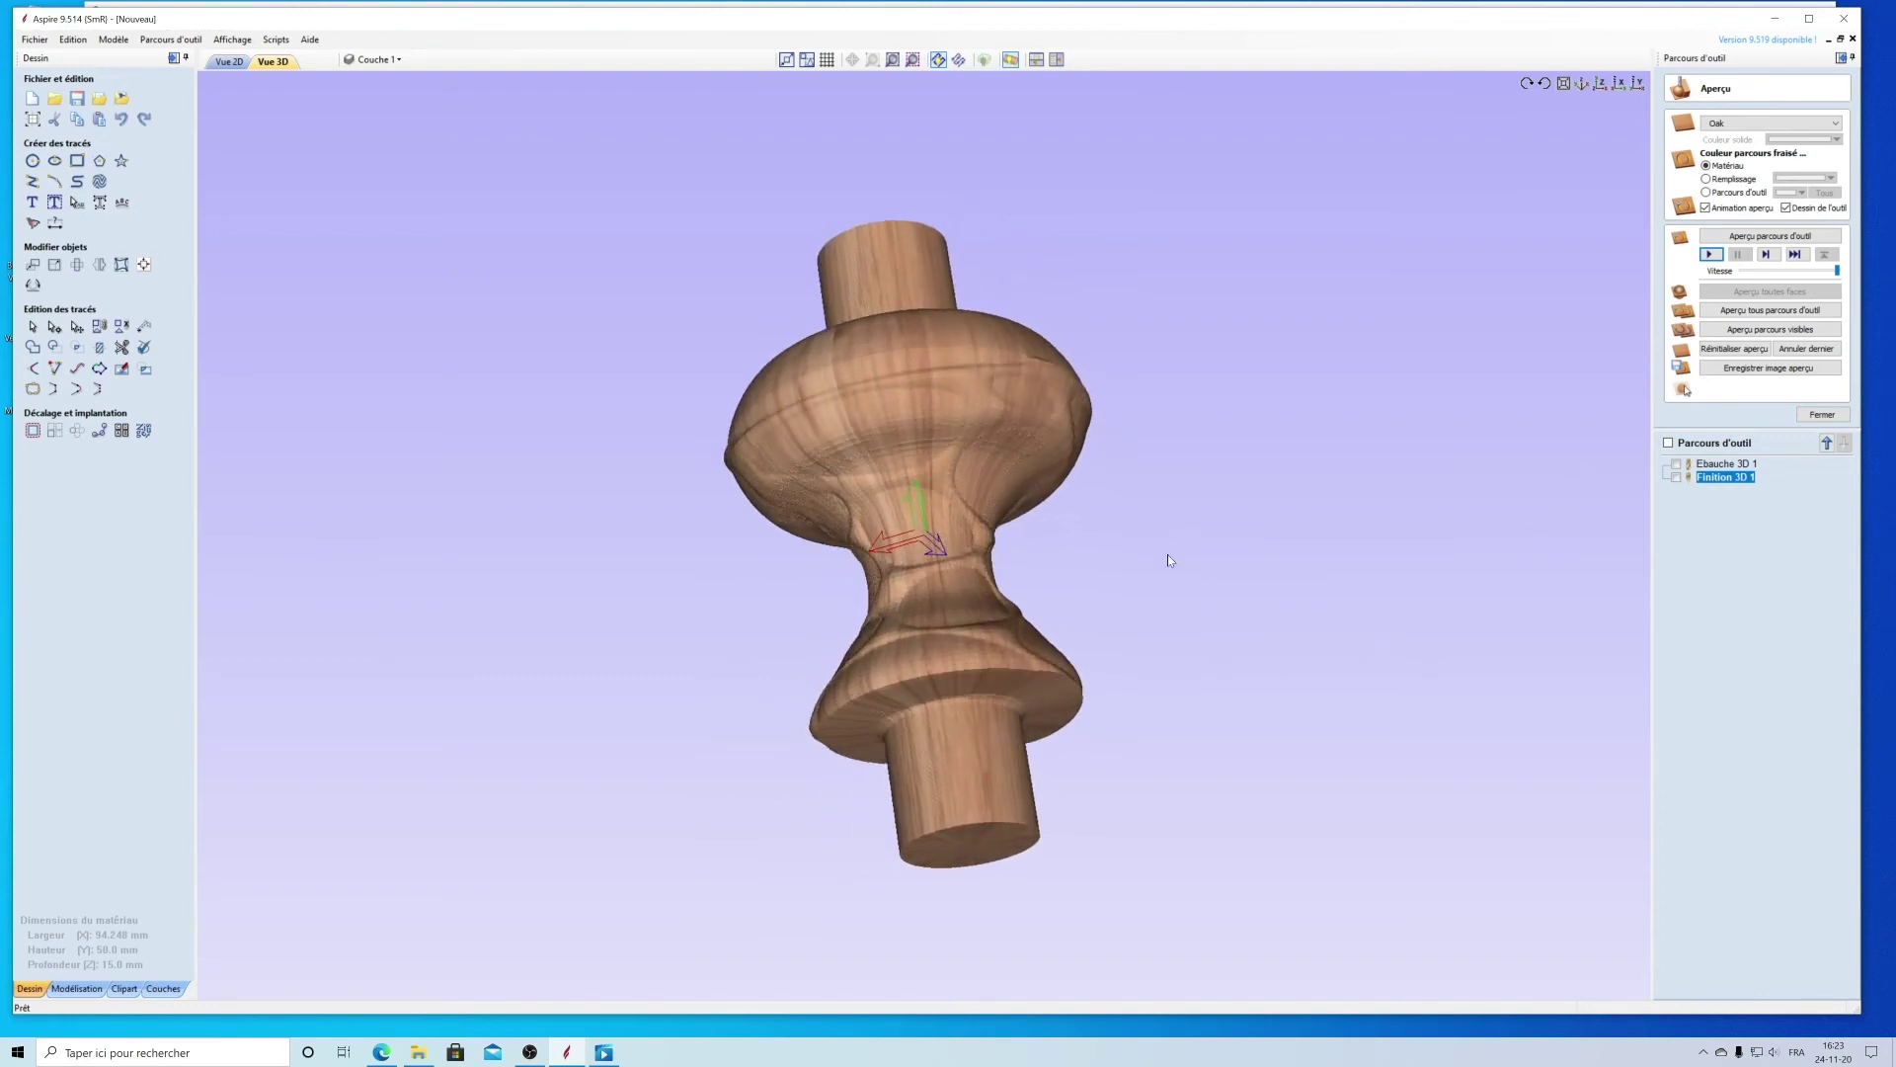
left_click_drag(1163, 600, 1119, 602)
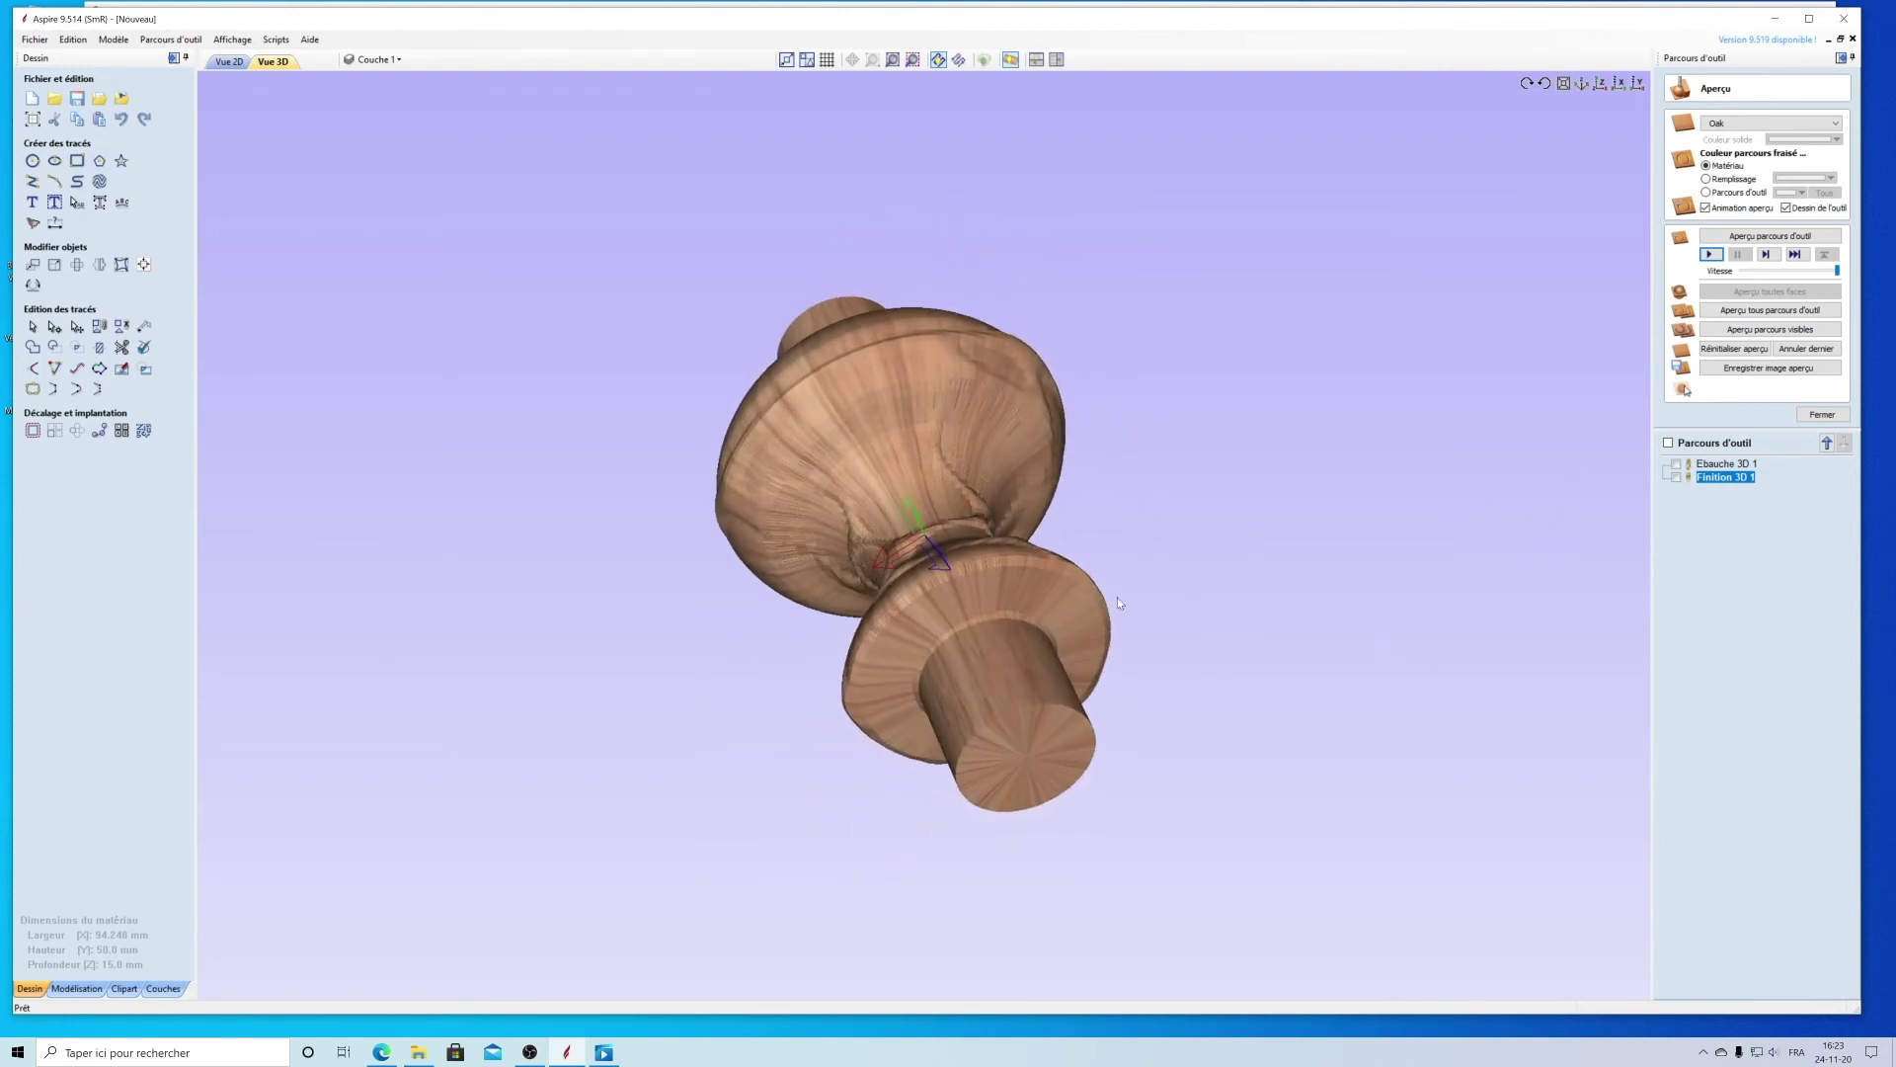
left_click_drag(669, 711, 1248, 837)
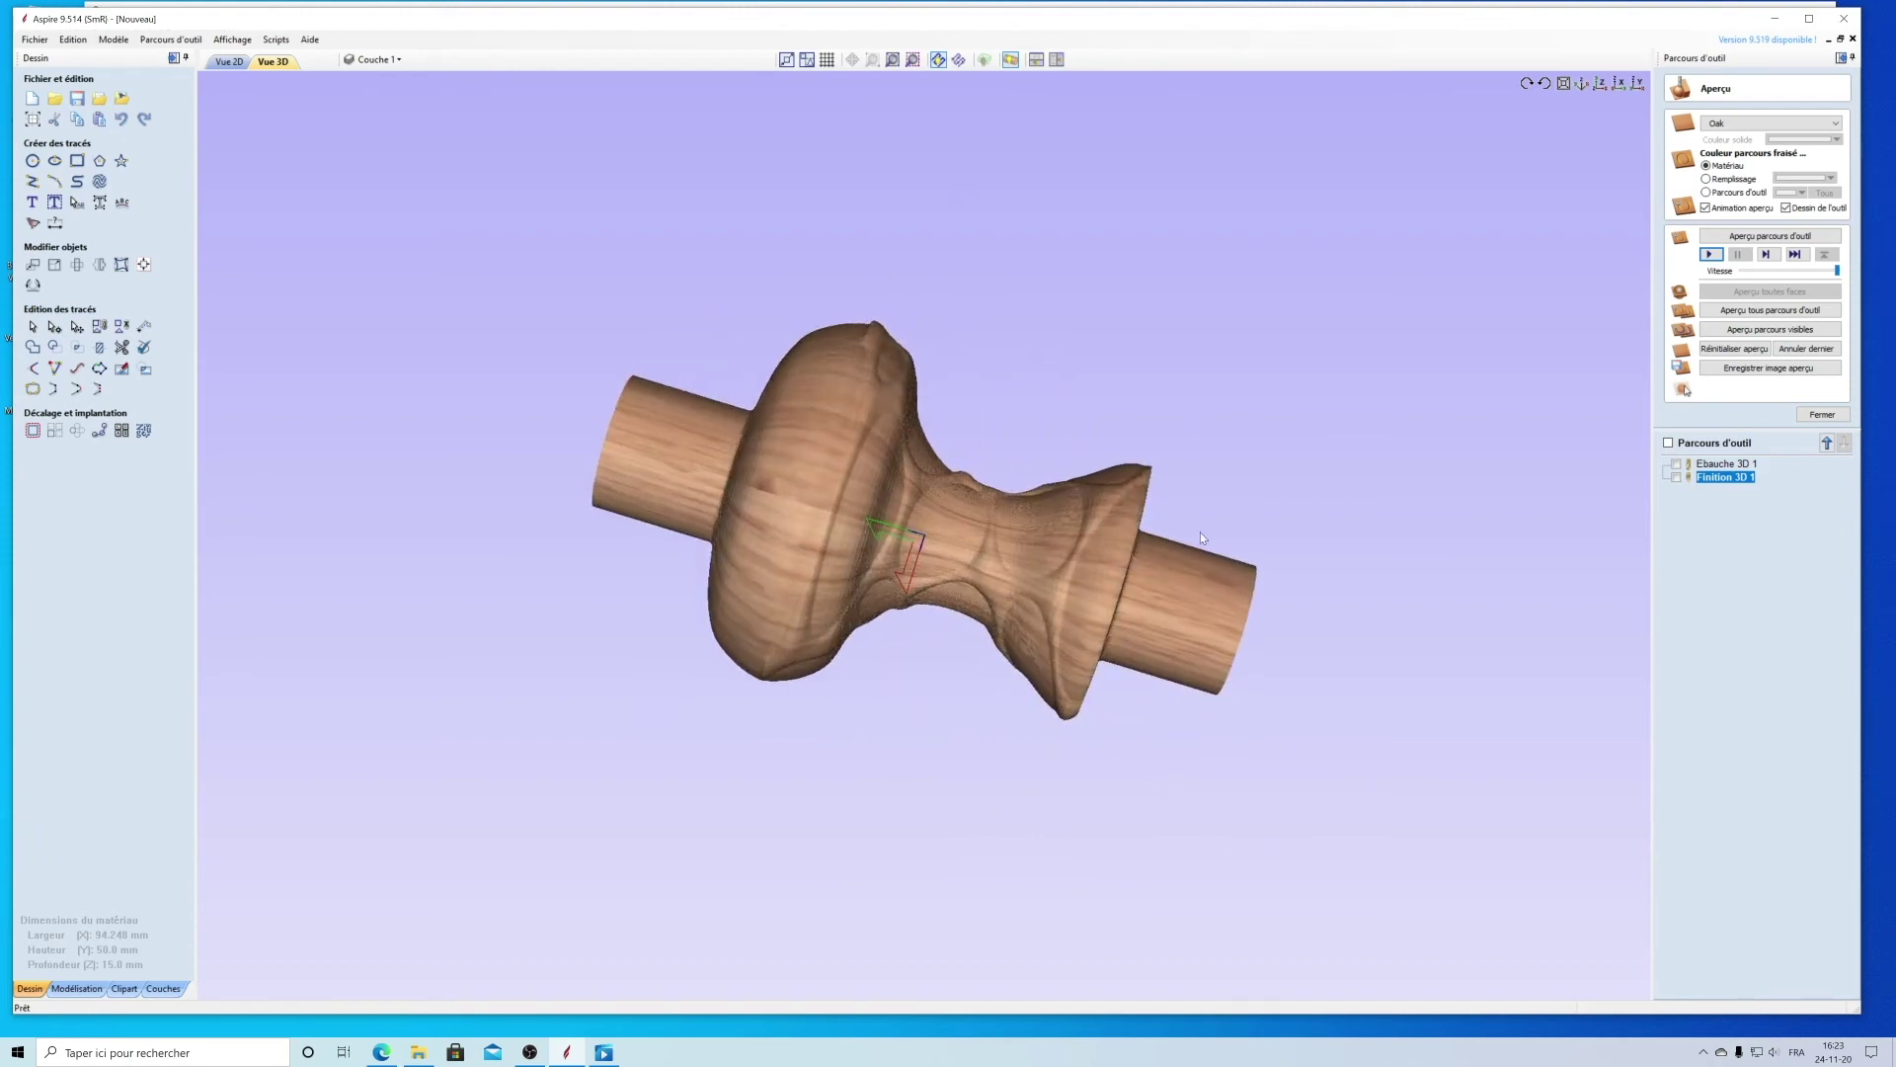
left_click(1817, 412)
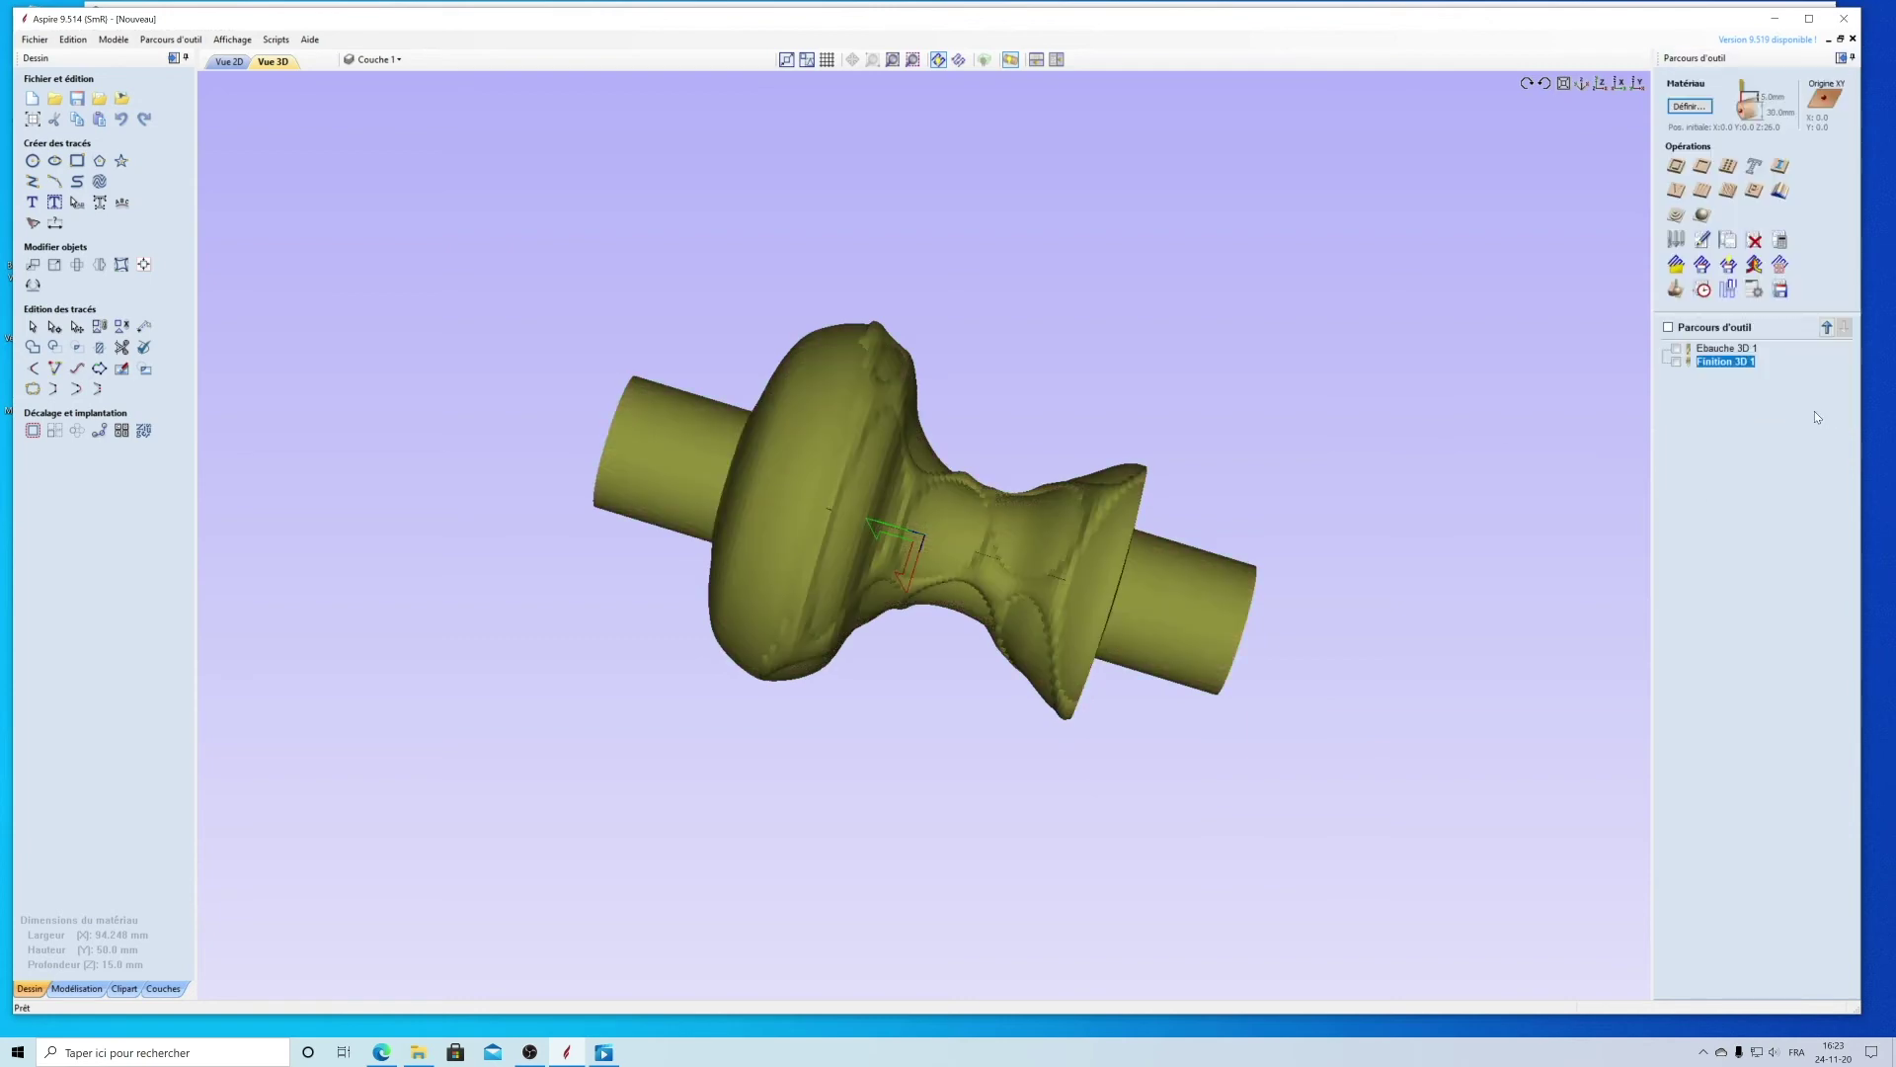
Step: Save the roughing and finishing toolpaths separately with the Mach2/3-WrapX2A ATC(mm)(*.txt) post-processor
left_click(1746, 348)
left_click(1781, 291)
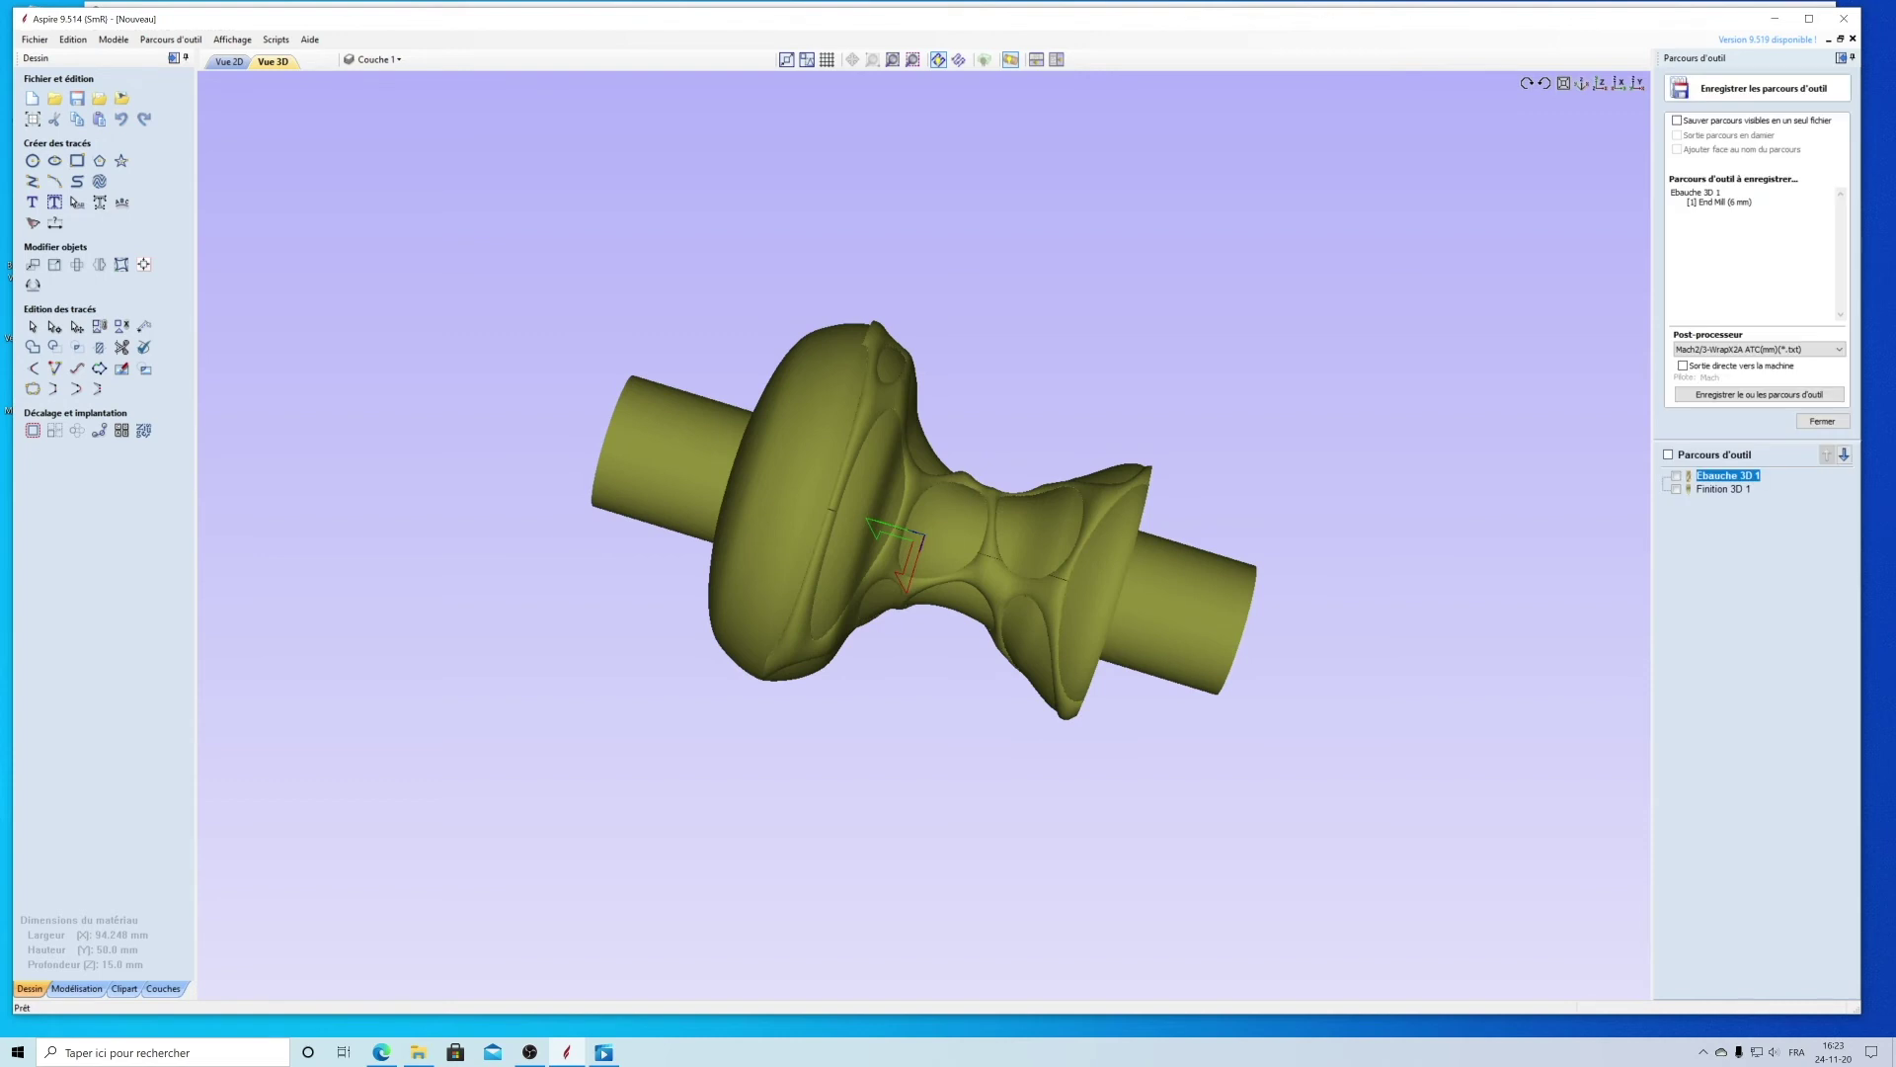
left_click(1822, 349)
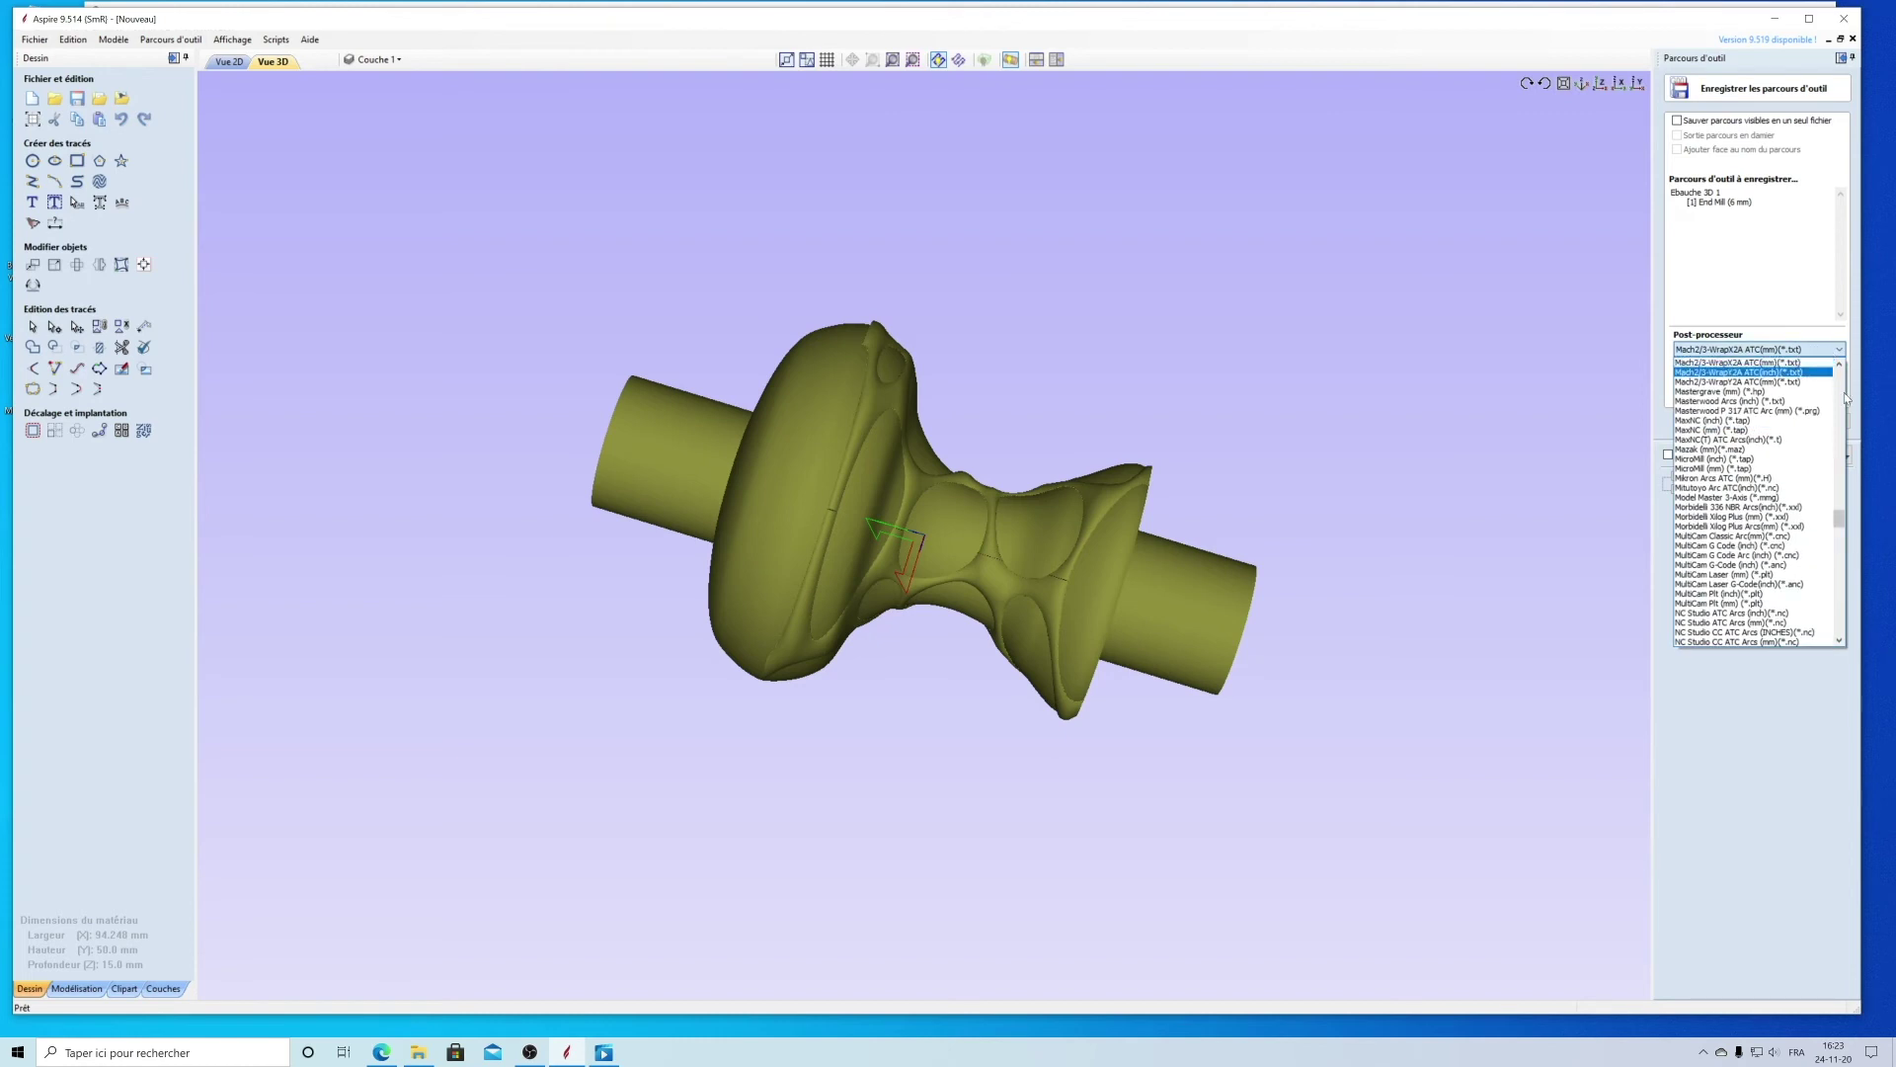
left_click_drag(1842, 520, 1845, 512)
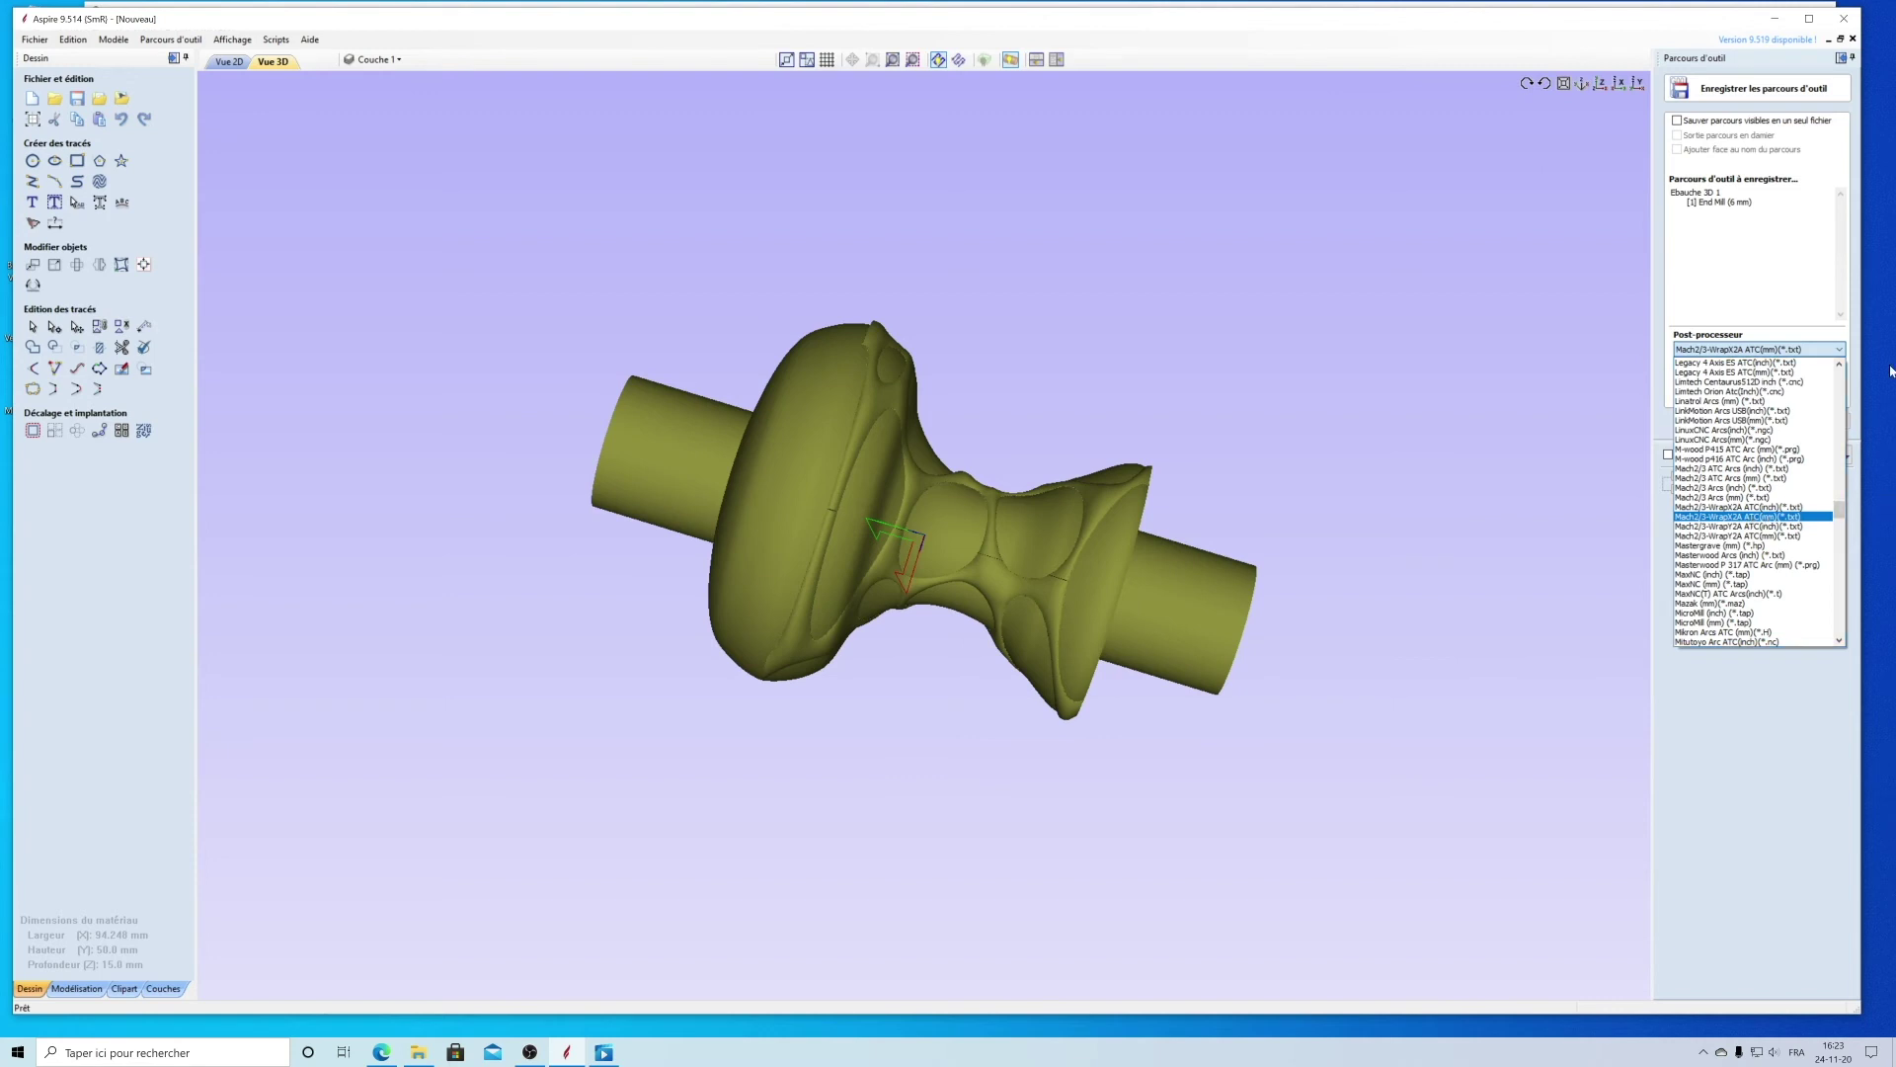
left_click(1791, 284)
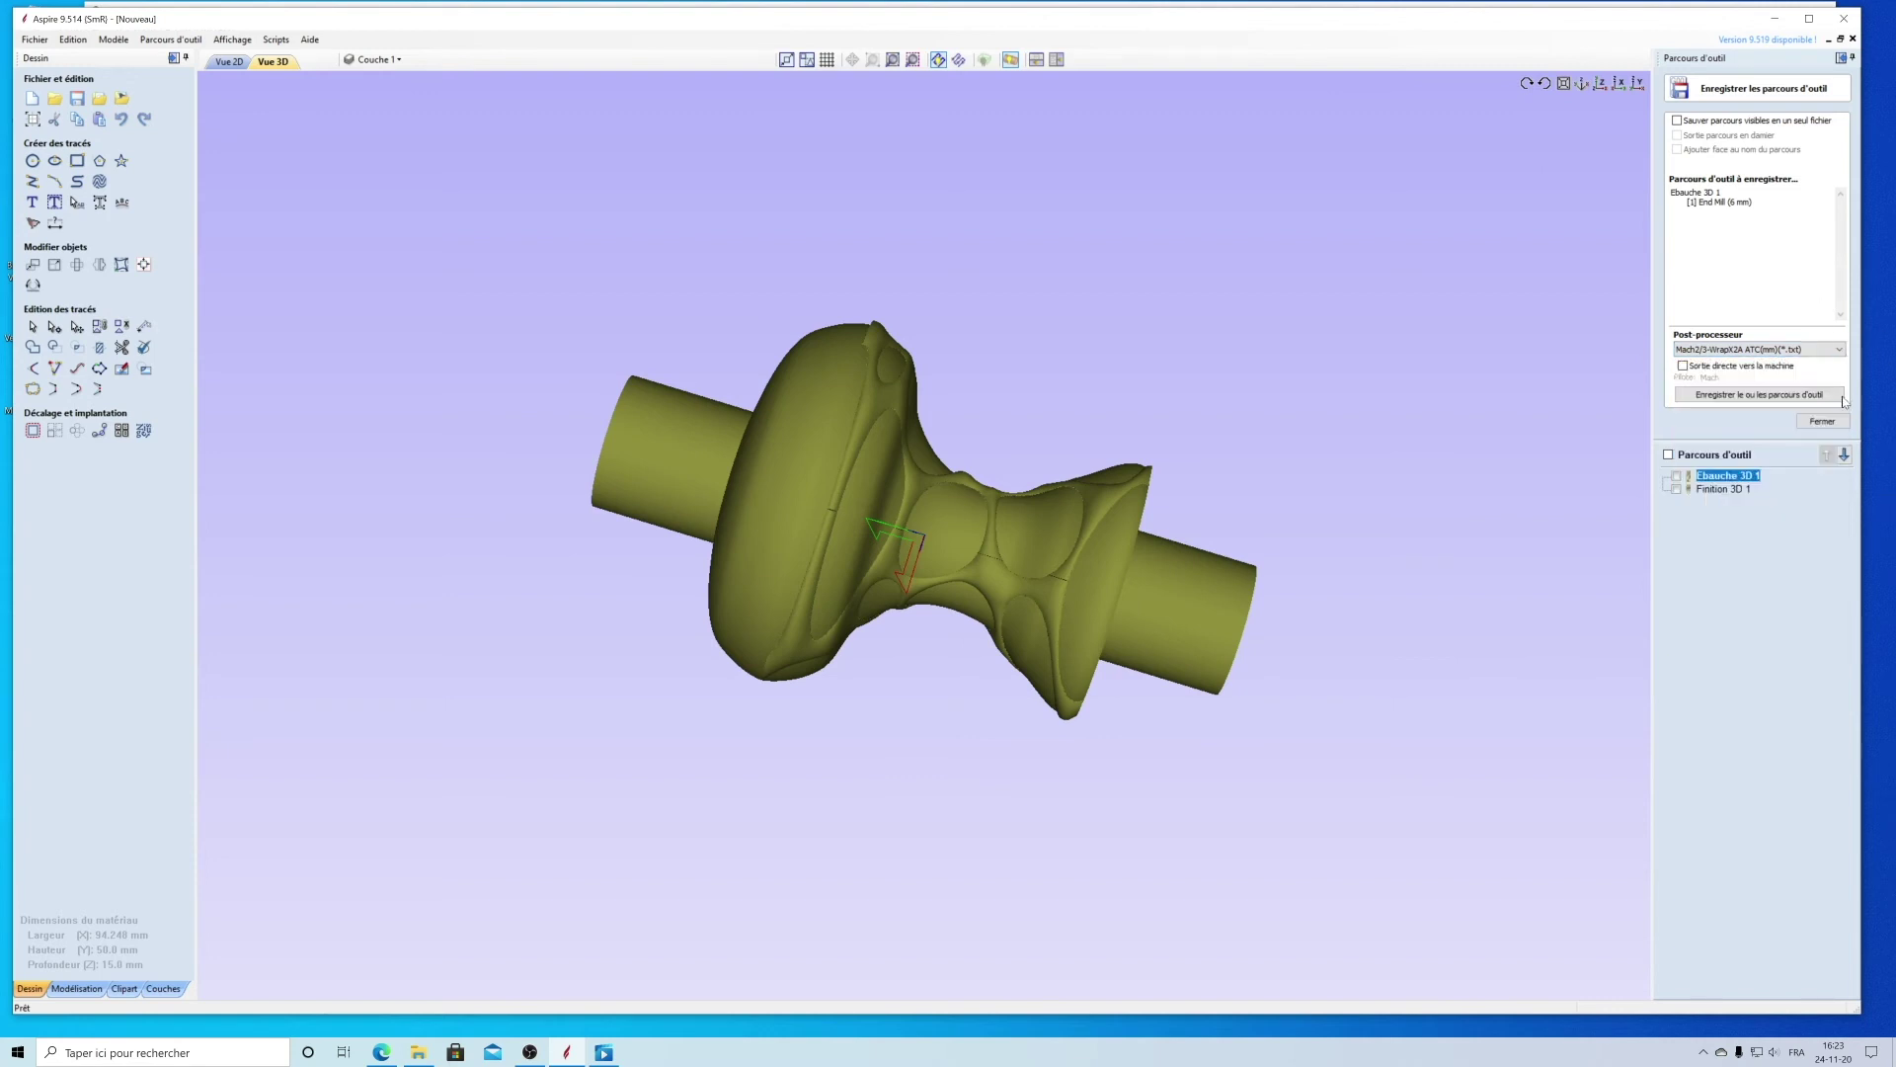
left_click(1762, 394)
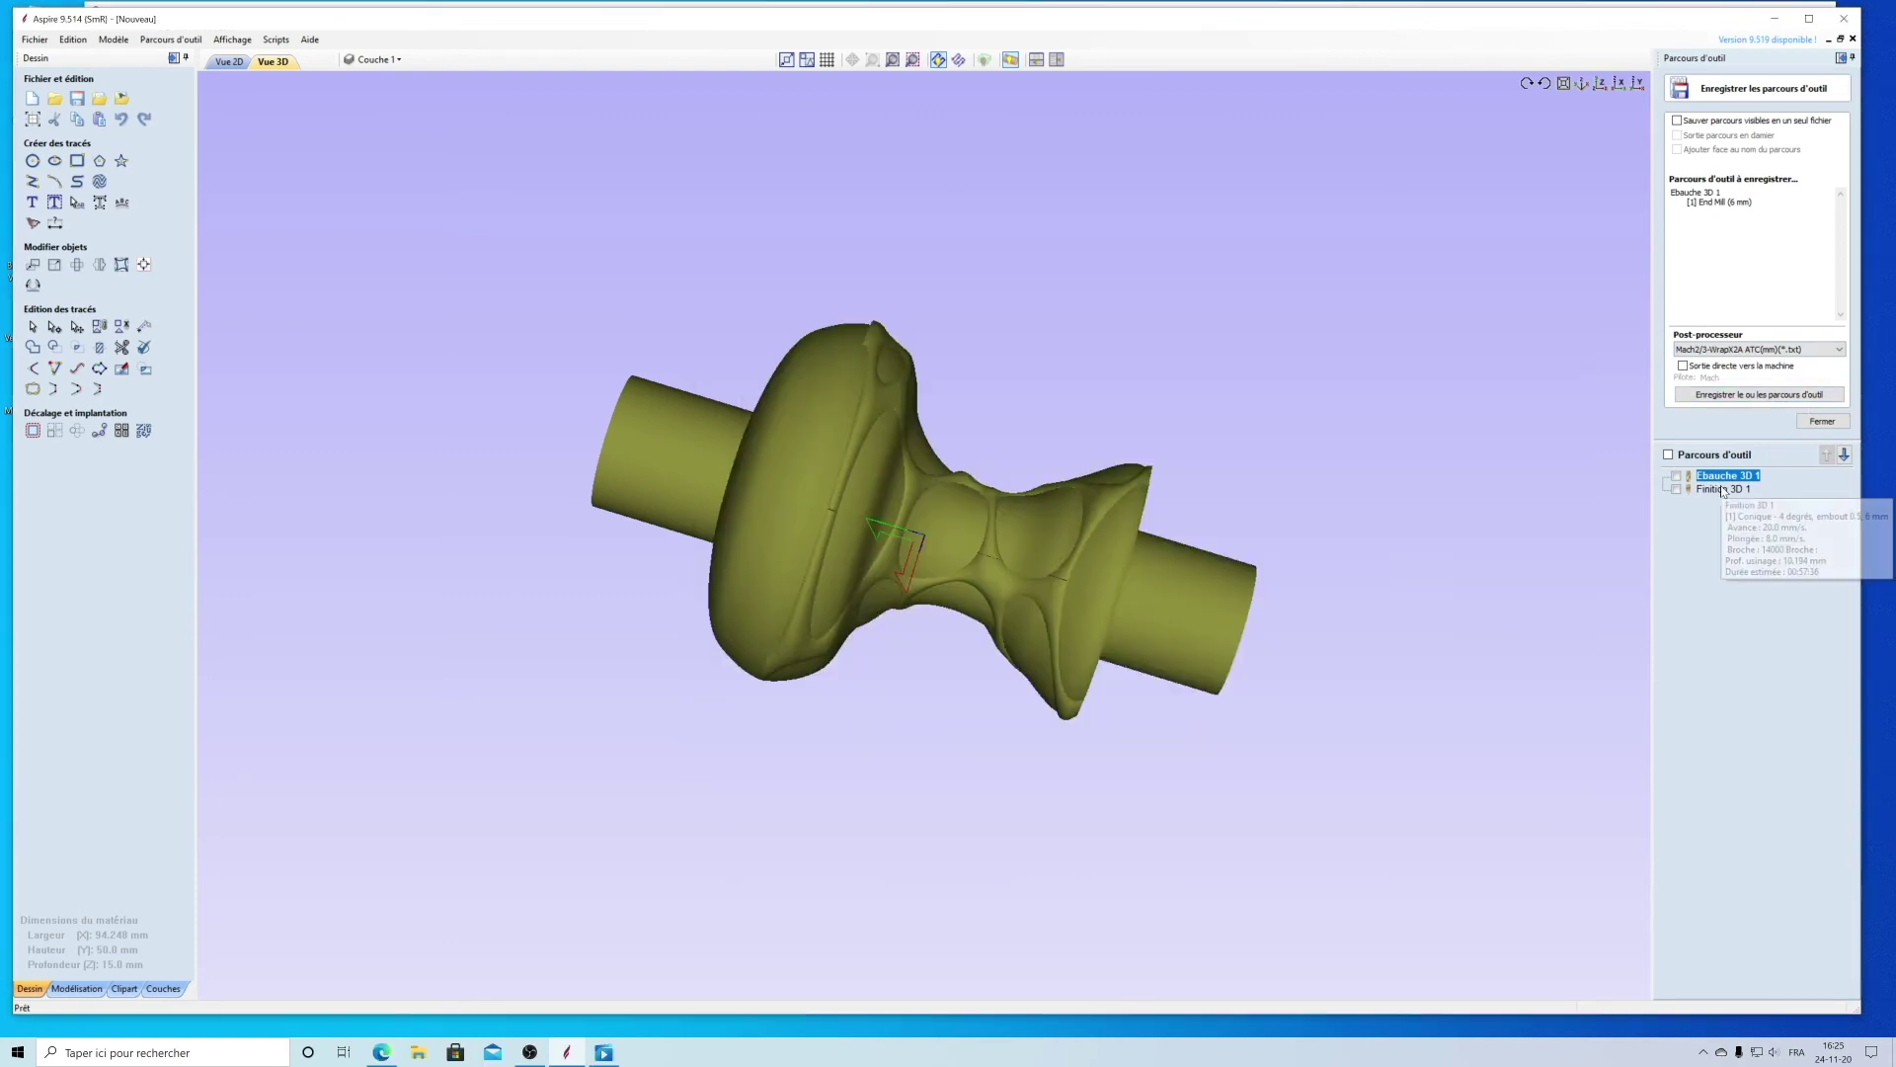
left_click(1724, 489)
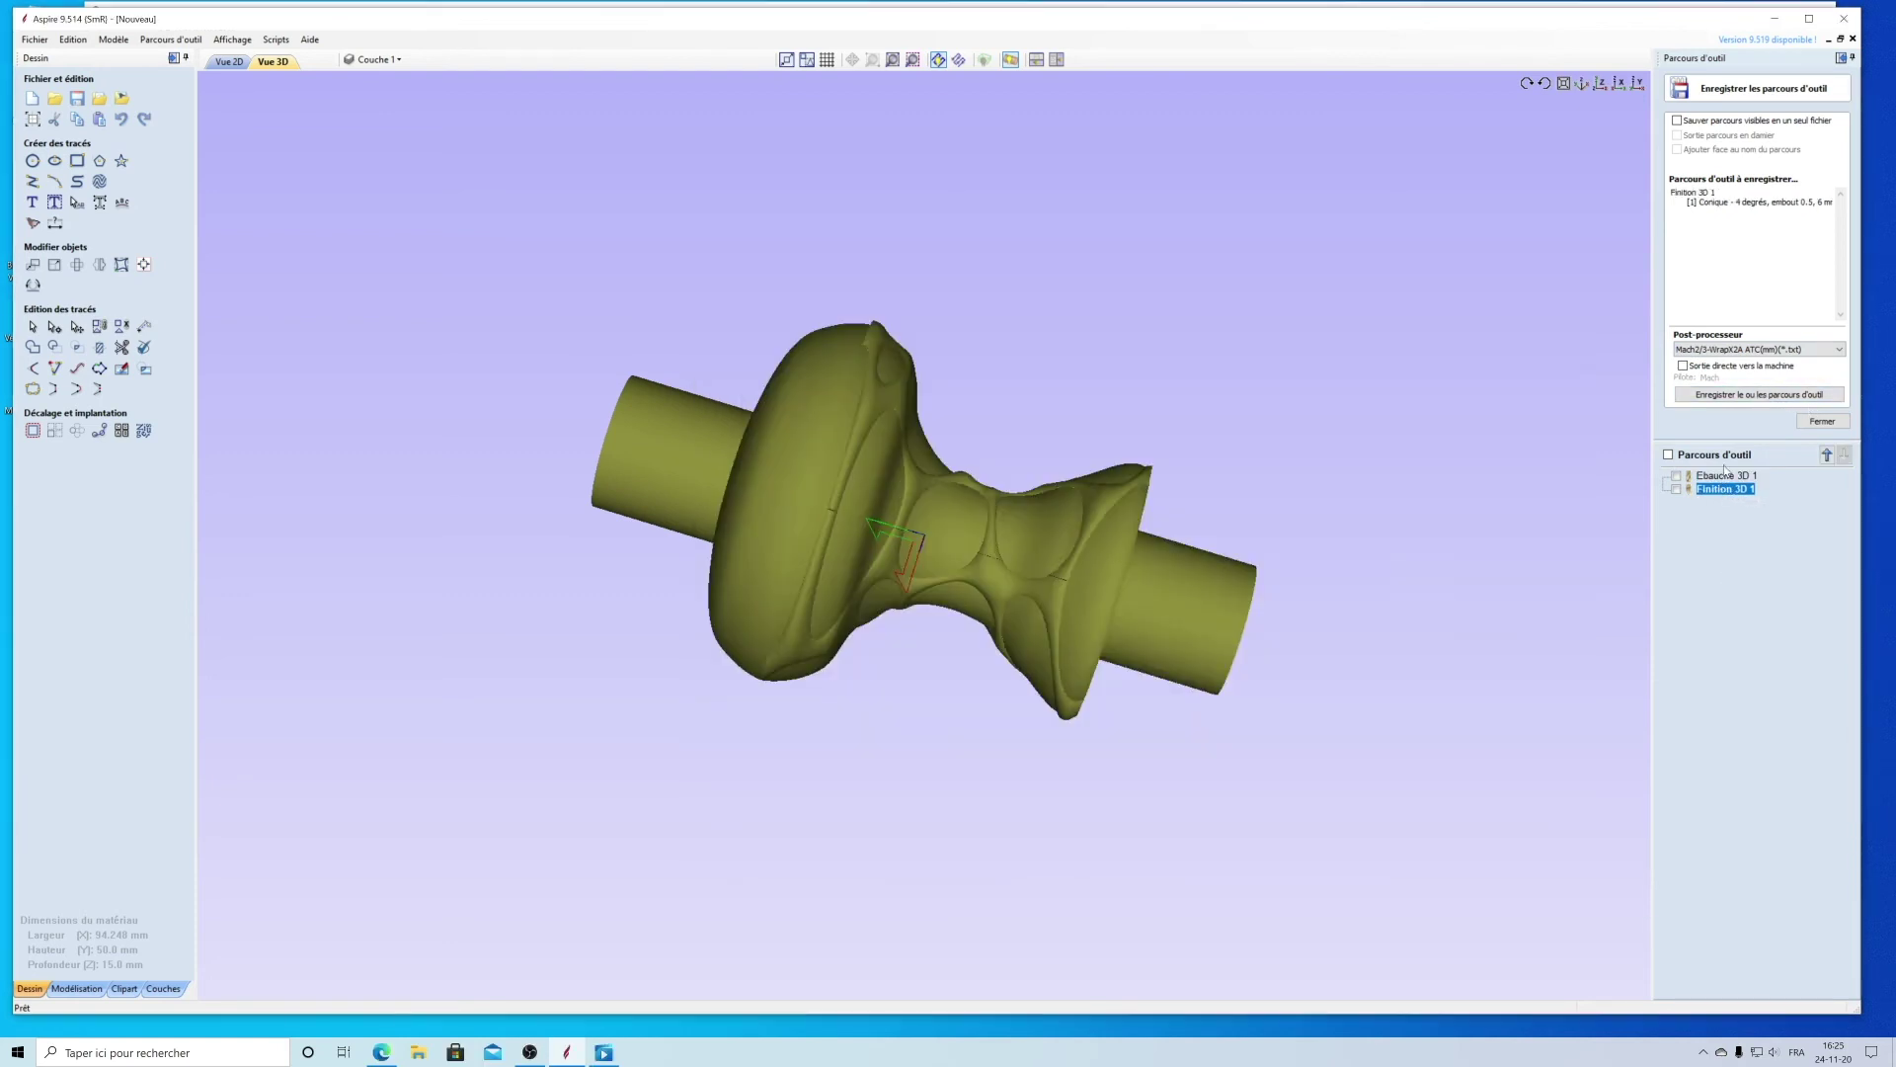
left_click(1739, 395)
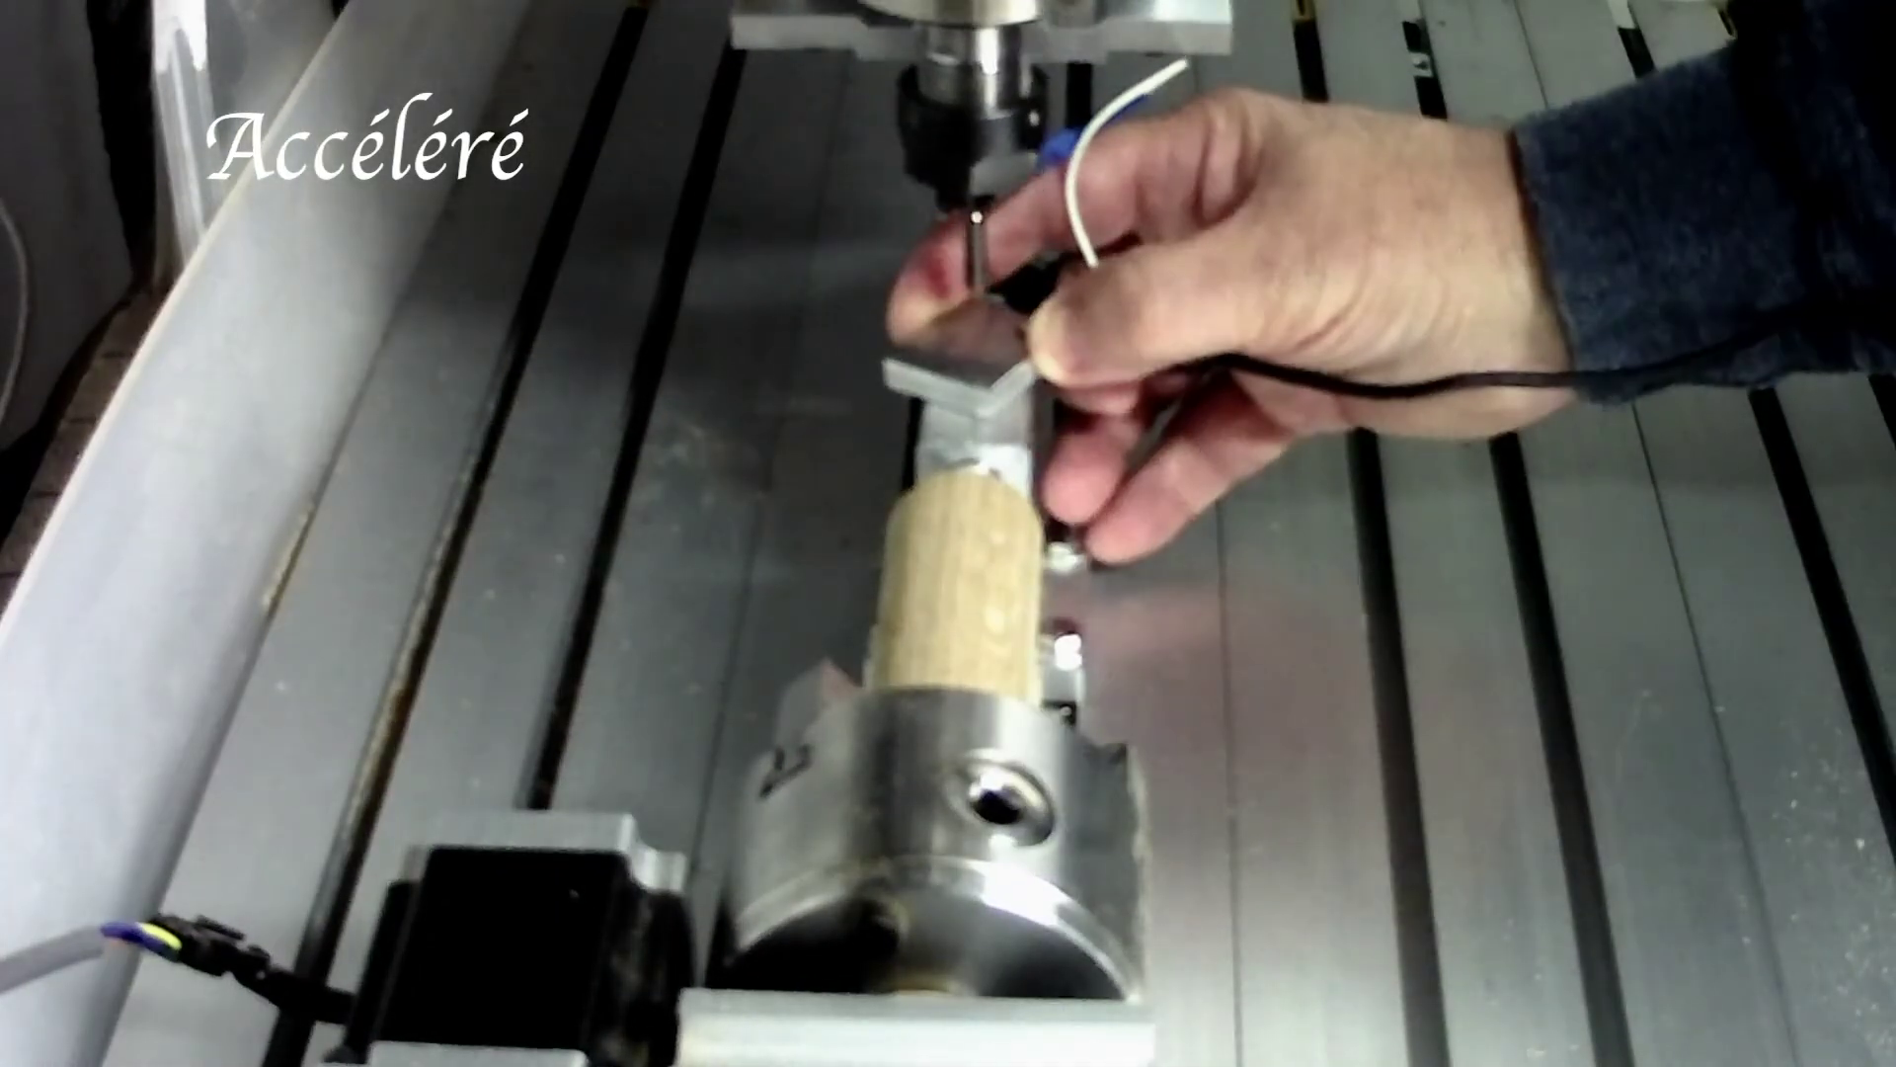